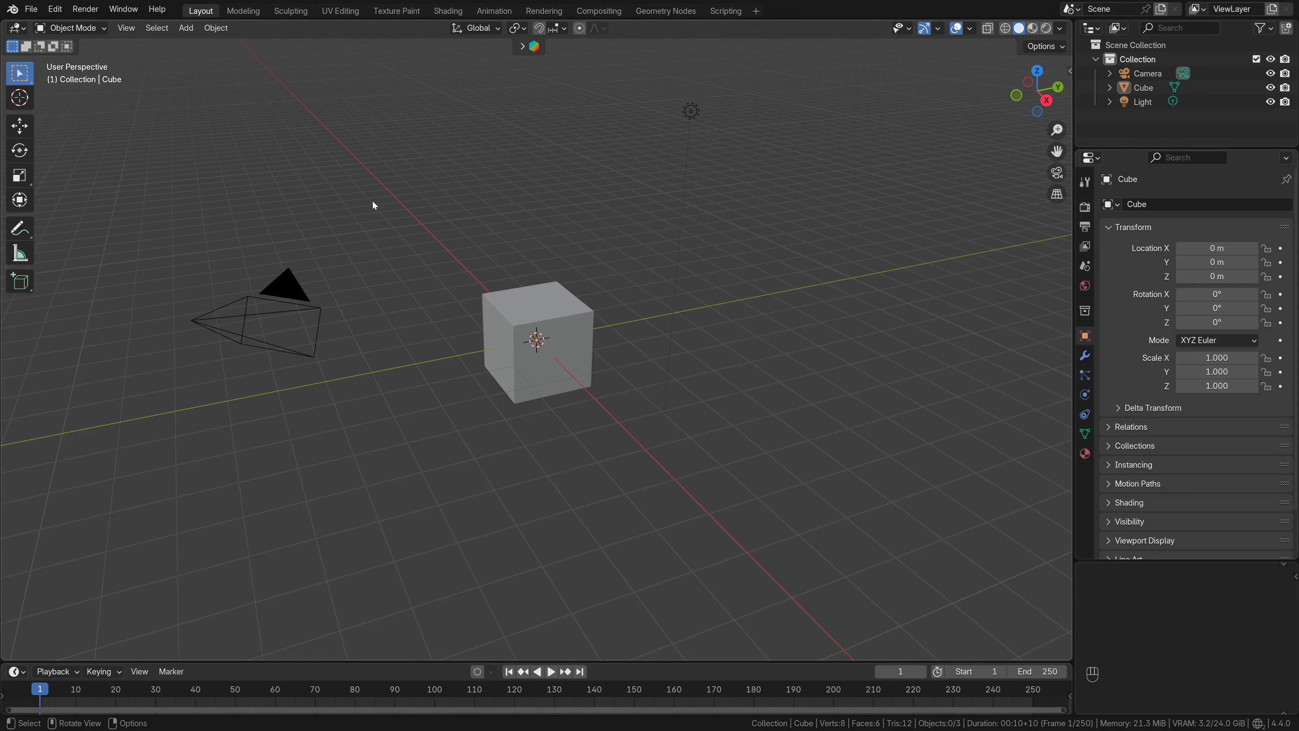
Delete all the default scene objects and search the model library for "female base mesh" with free assets first
{"action": "key", "text": "a"}
{"action": "key", "text": "Delete"}
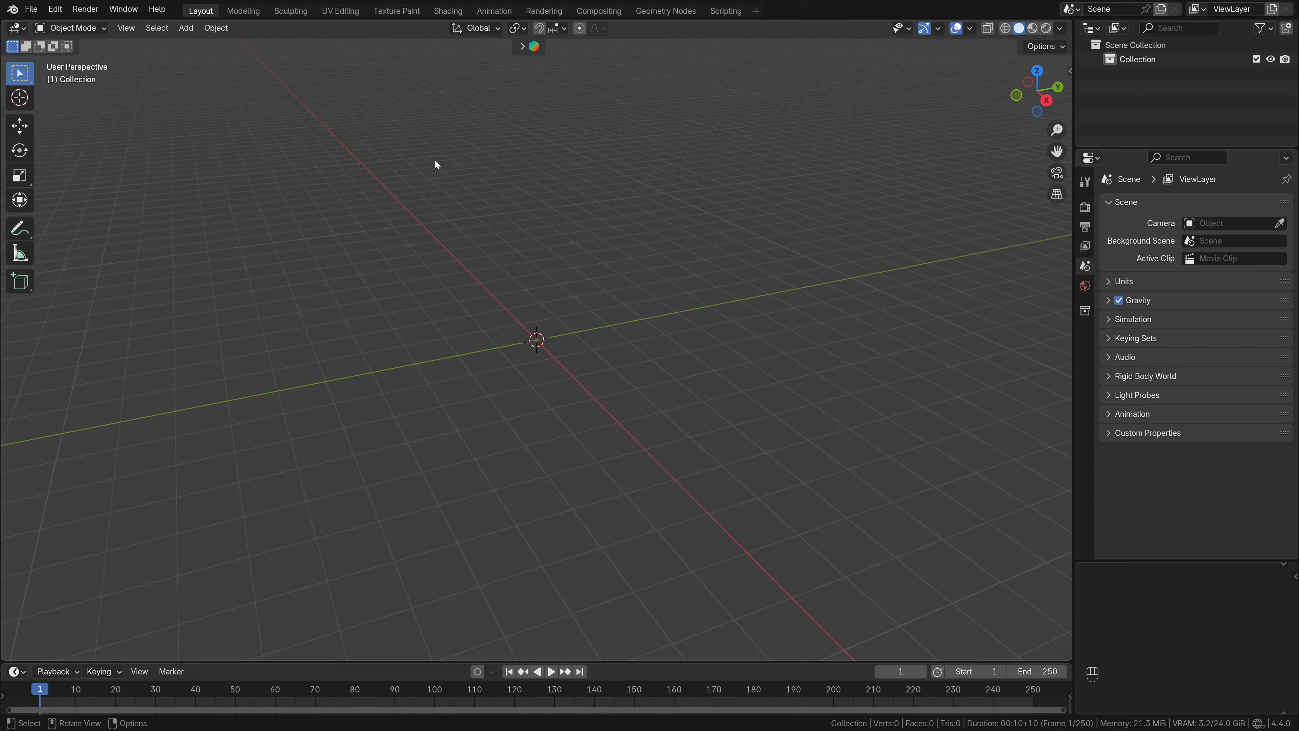
{"action": "left_click", "coordinate": [521, 46]}
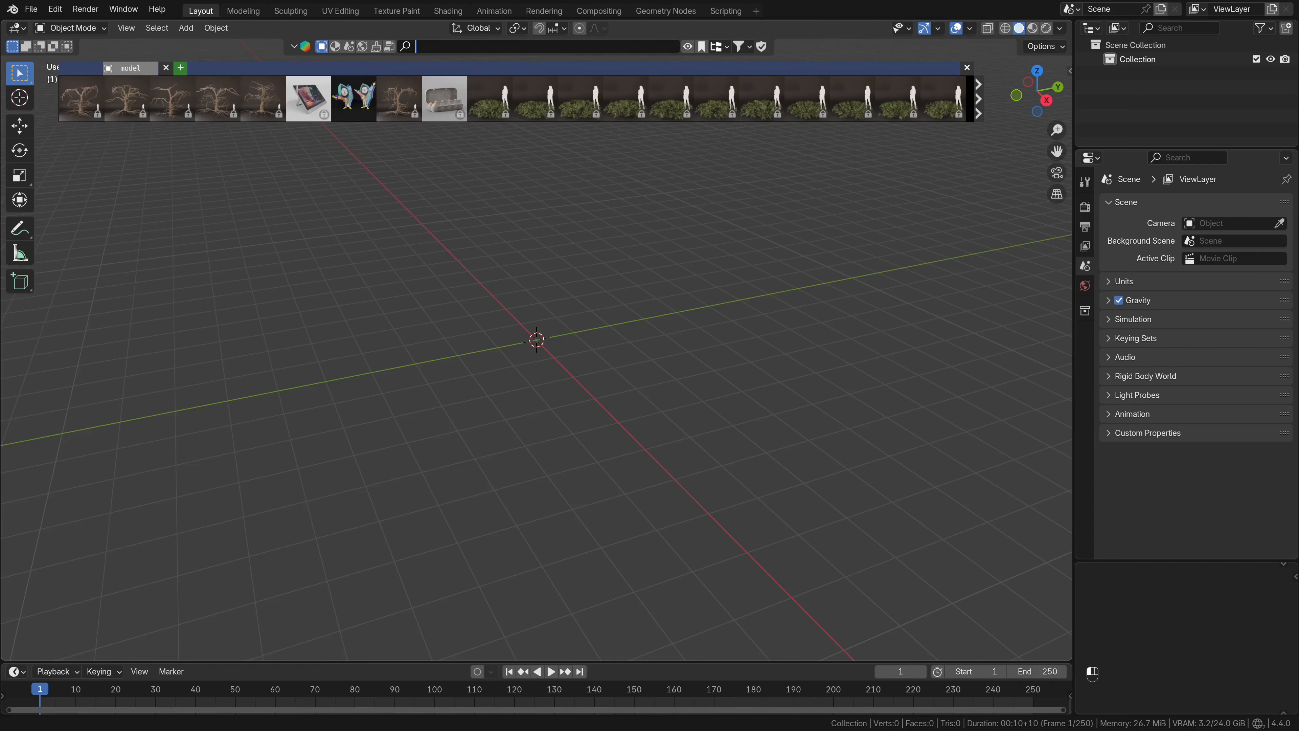
{"action": "type", "text": "female base mesh"}
{"action": "key", "text": "Return"}
{"action": "left_click", "coordinate": [747, 46]}
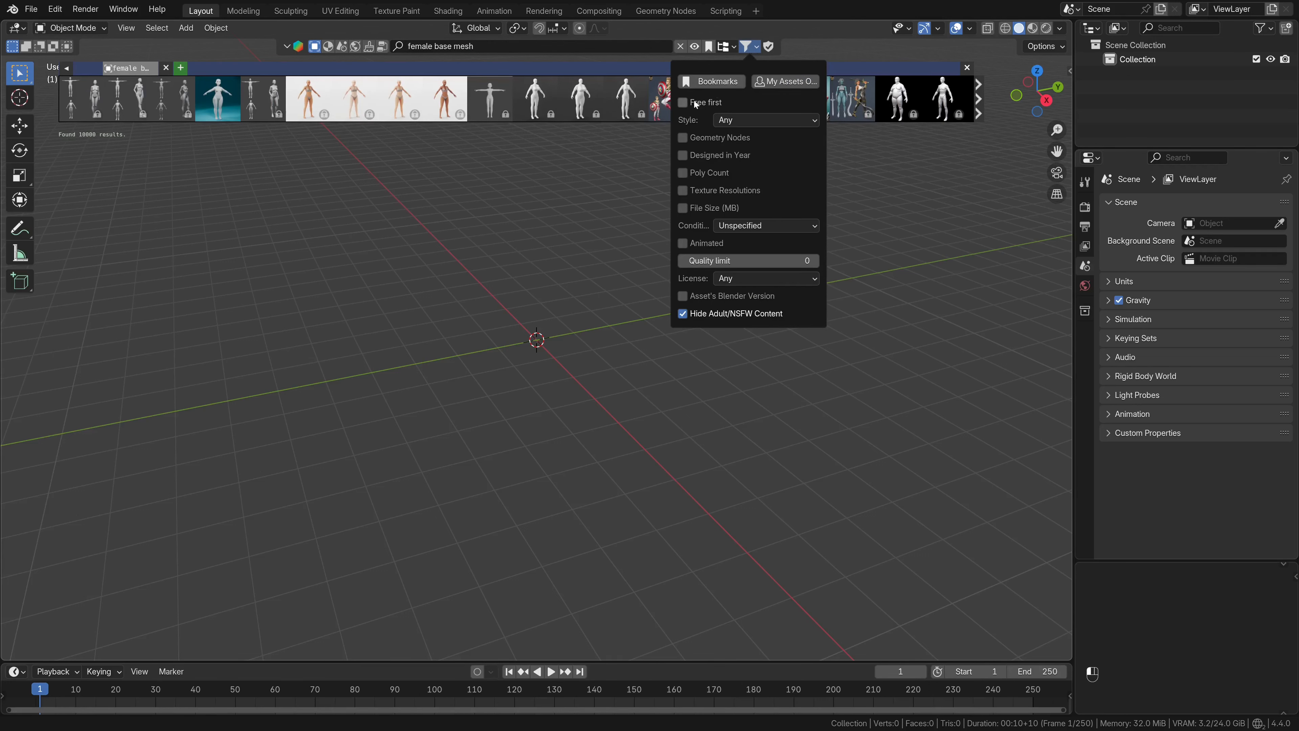
{"action": "left_click", "coordinate": [683, 102]}
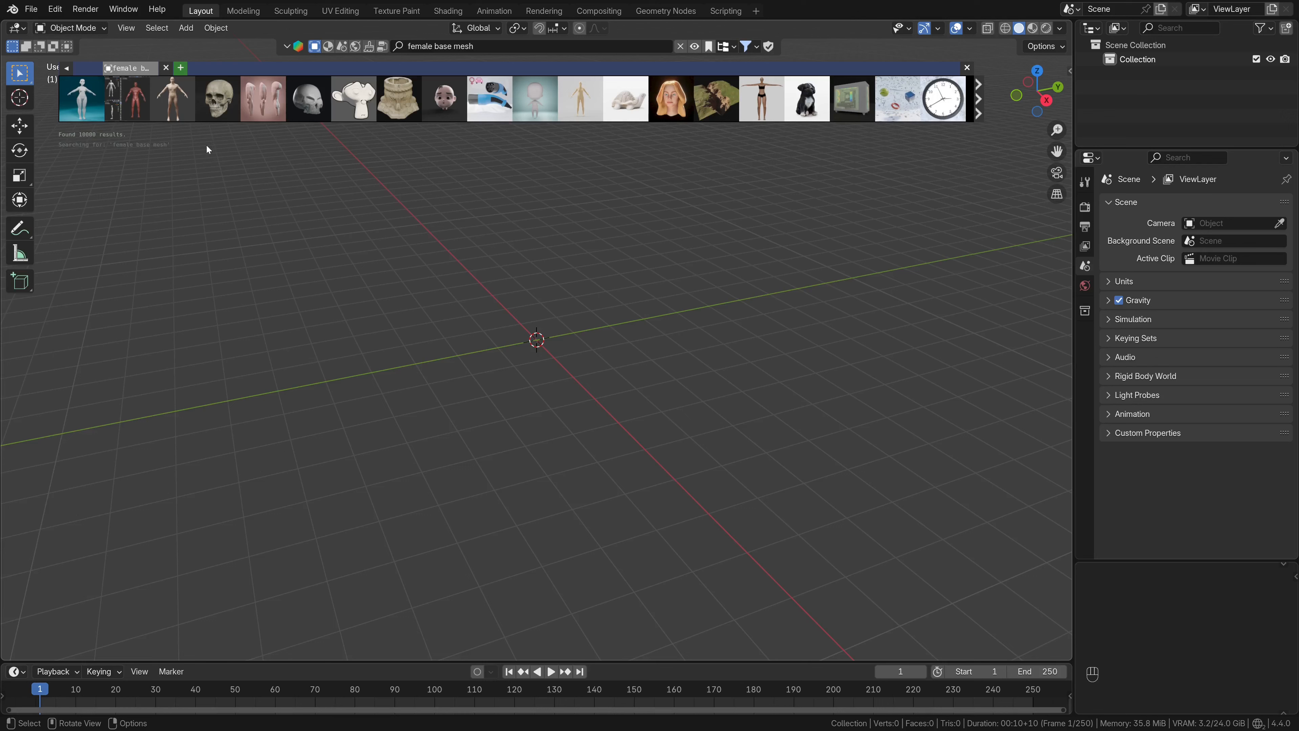
Import the "Female body reference" model into the scene and collapse the asset browser
{"action": "mouse_move", "coordinate": [582, 109]}
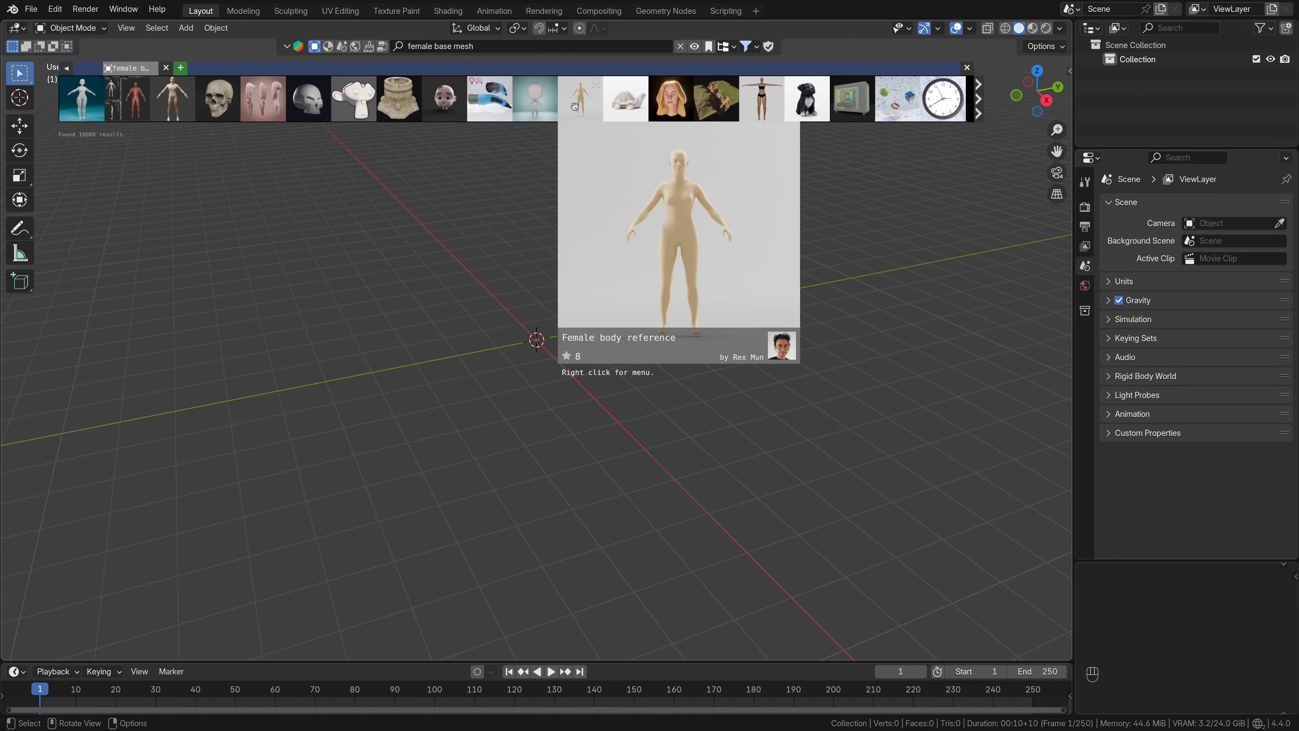
{"action": "left_click", "coordinate": [576, 106]}
{"action": "scroll", "coordinate": [511, 287], "scroll_direction": "up", "scroll_amount": 5}
{"action": "middle_click_drag", "start_coordinate": [485, 294], "coordinate": [522, 290]}
{"action": "left_click", "coordinate": [287, 47]}
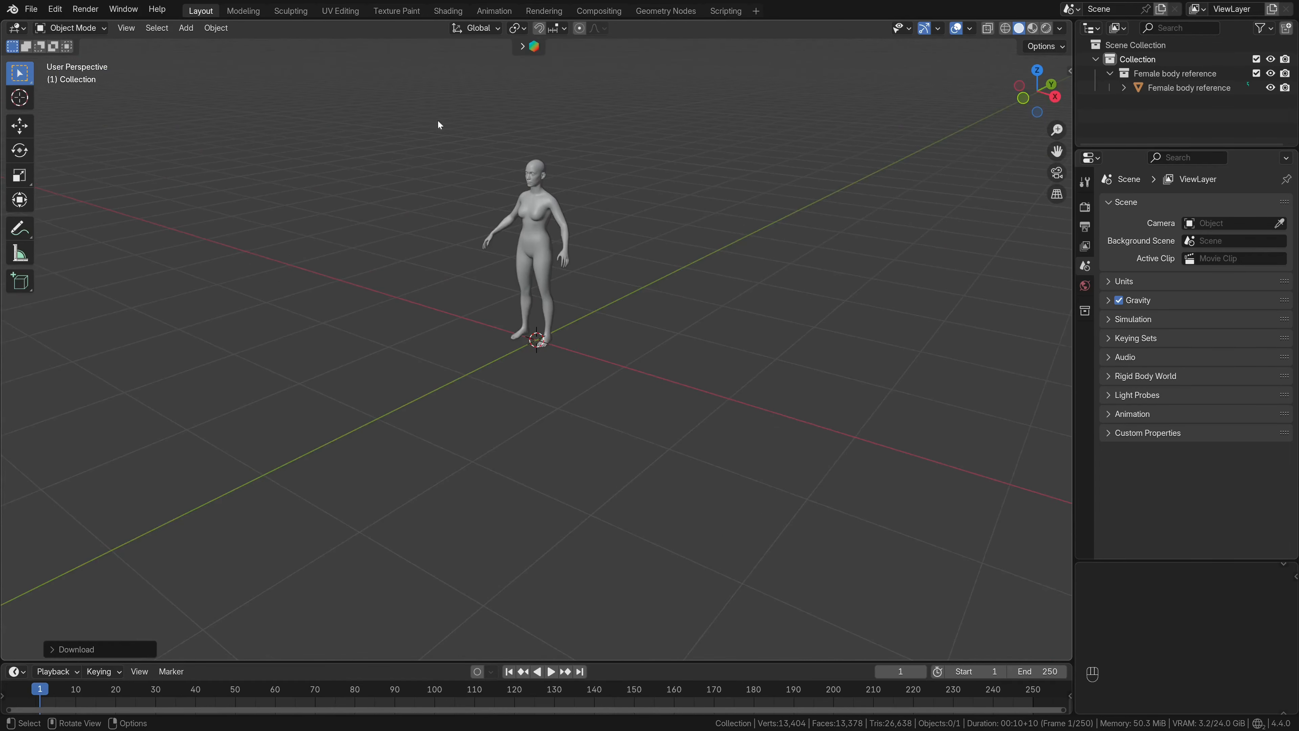
{"action": "middle_click_drag", "start_coordinate": [626, 237], "coordinate": [688, 419], "text": "shift"}
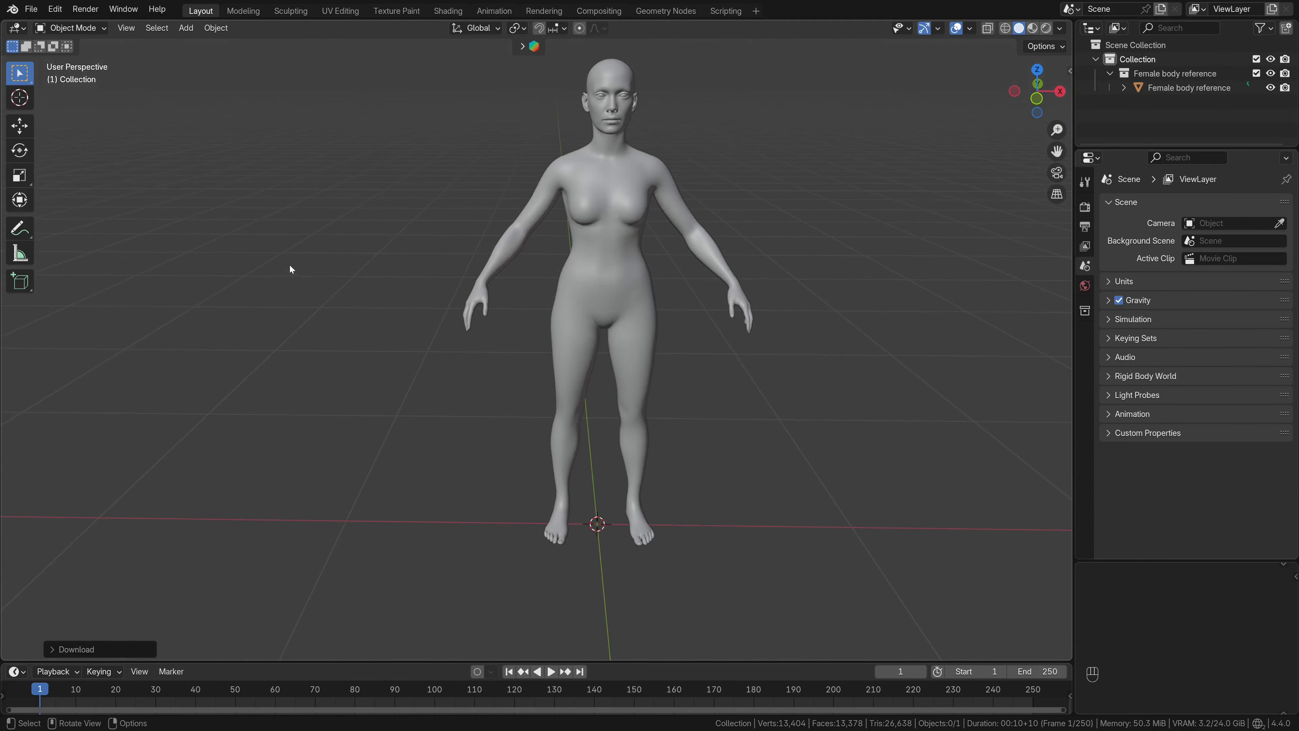
Add a mesh circle with 16 vertices at the world origin
{"action": "key", "text": "shift+a"}
{"action": "mouse_move", "coordinate": [251, 270]}
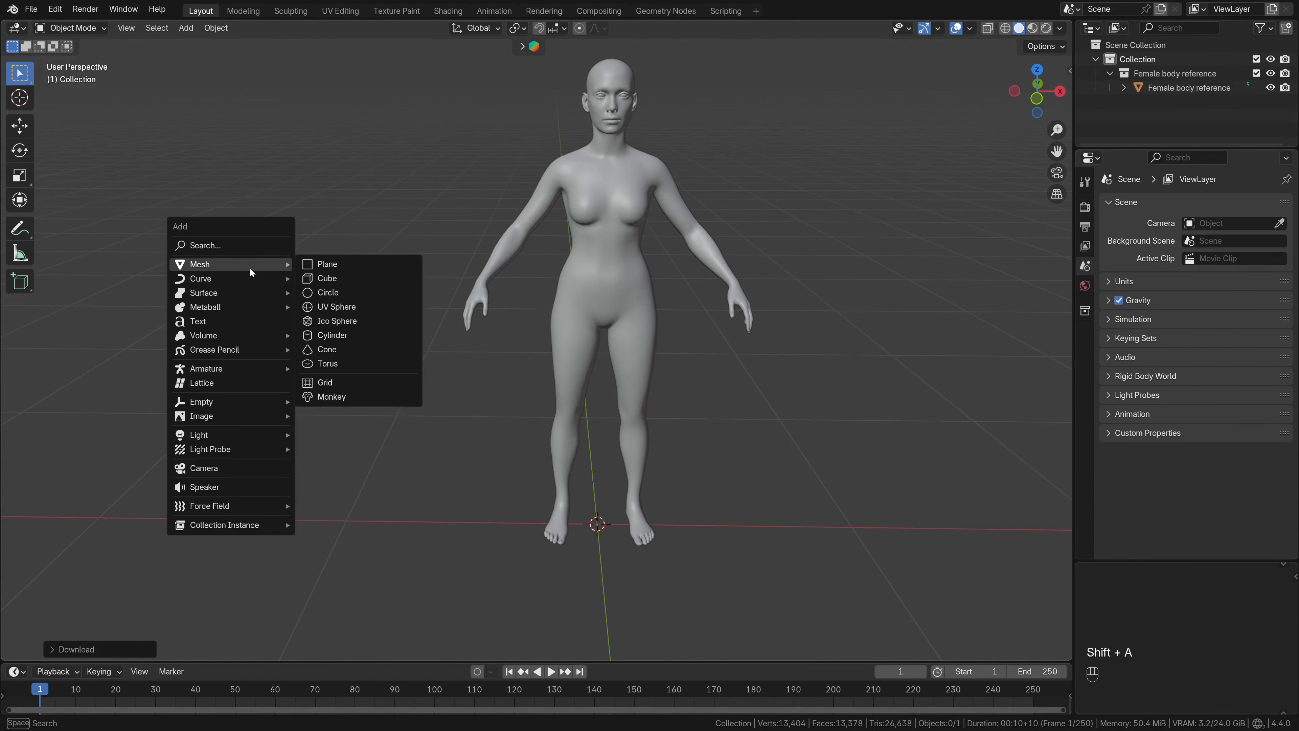
{"action": "left_click", "coordinate": [384, 292]}
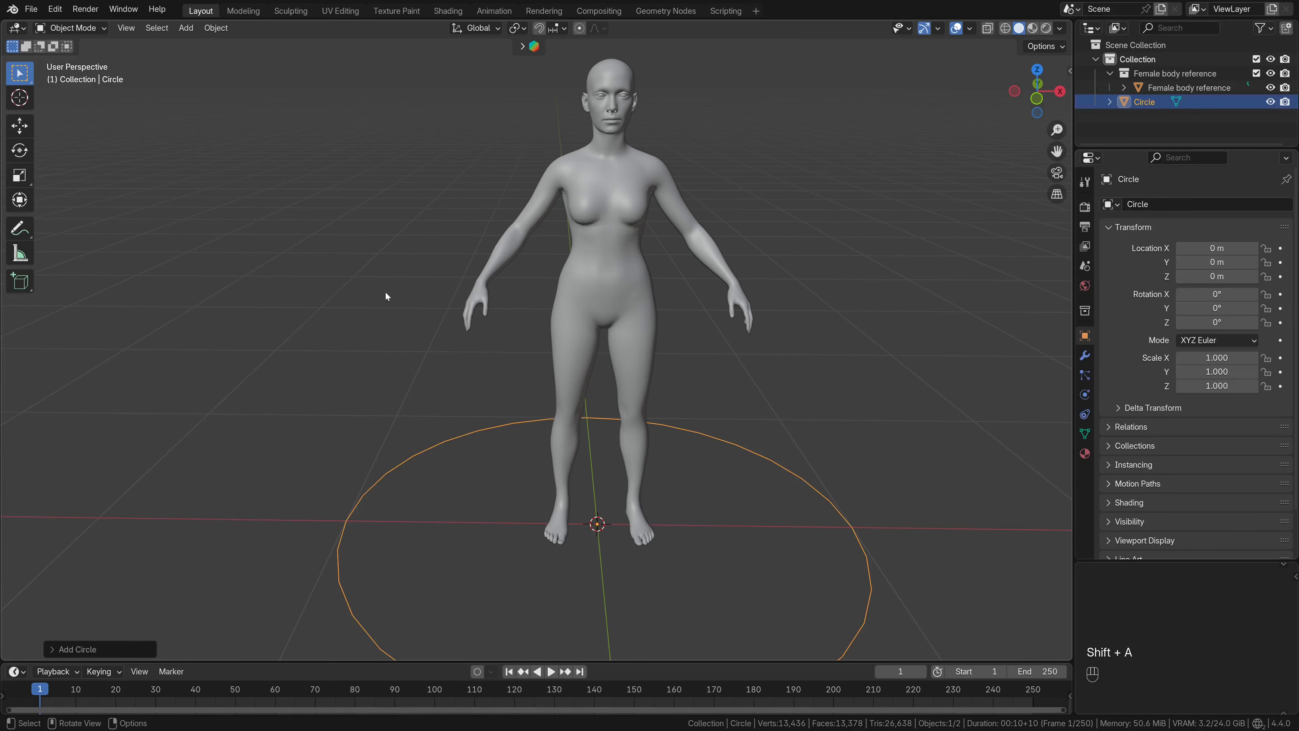
{"action": "left_click", "coordinate": [125, 650]}
{"action": "left_click", "coordinate": [182, 495]}
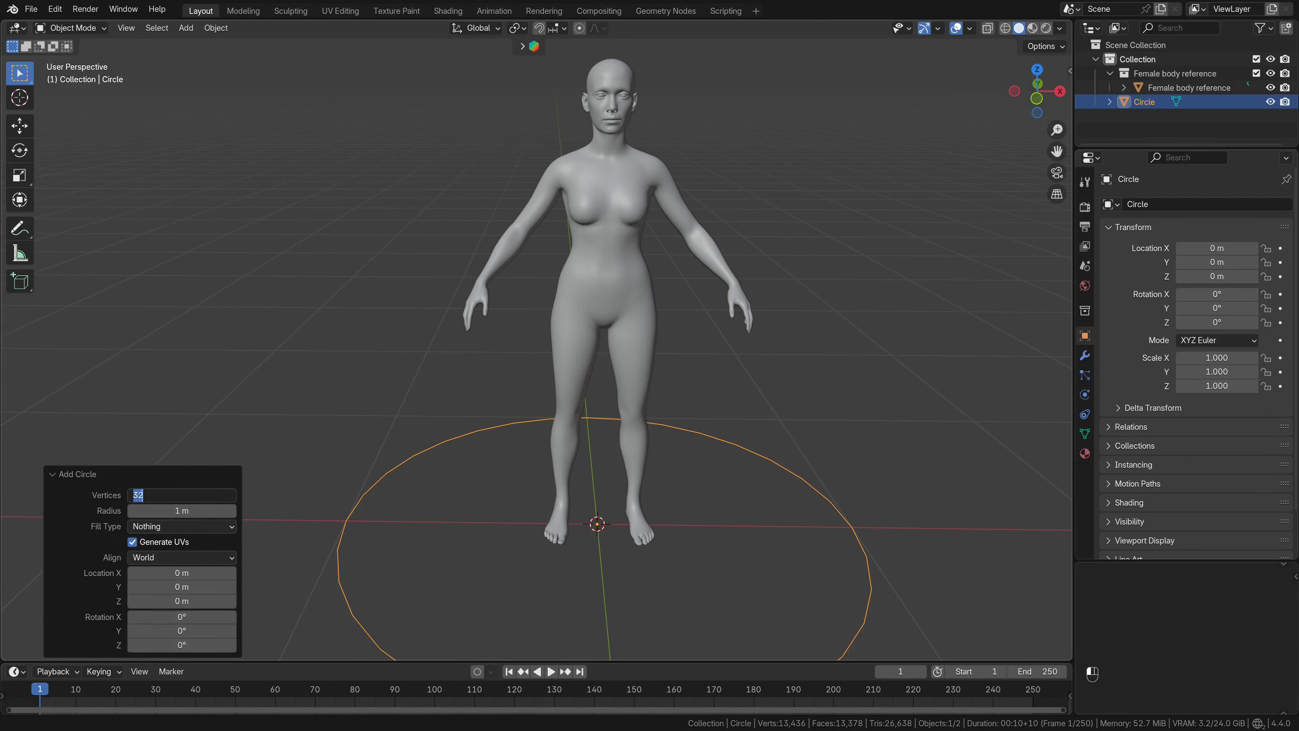
{"action": "type", "text": "16"}
{"action": "key", "text": "Return"}
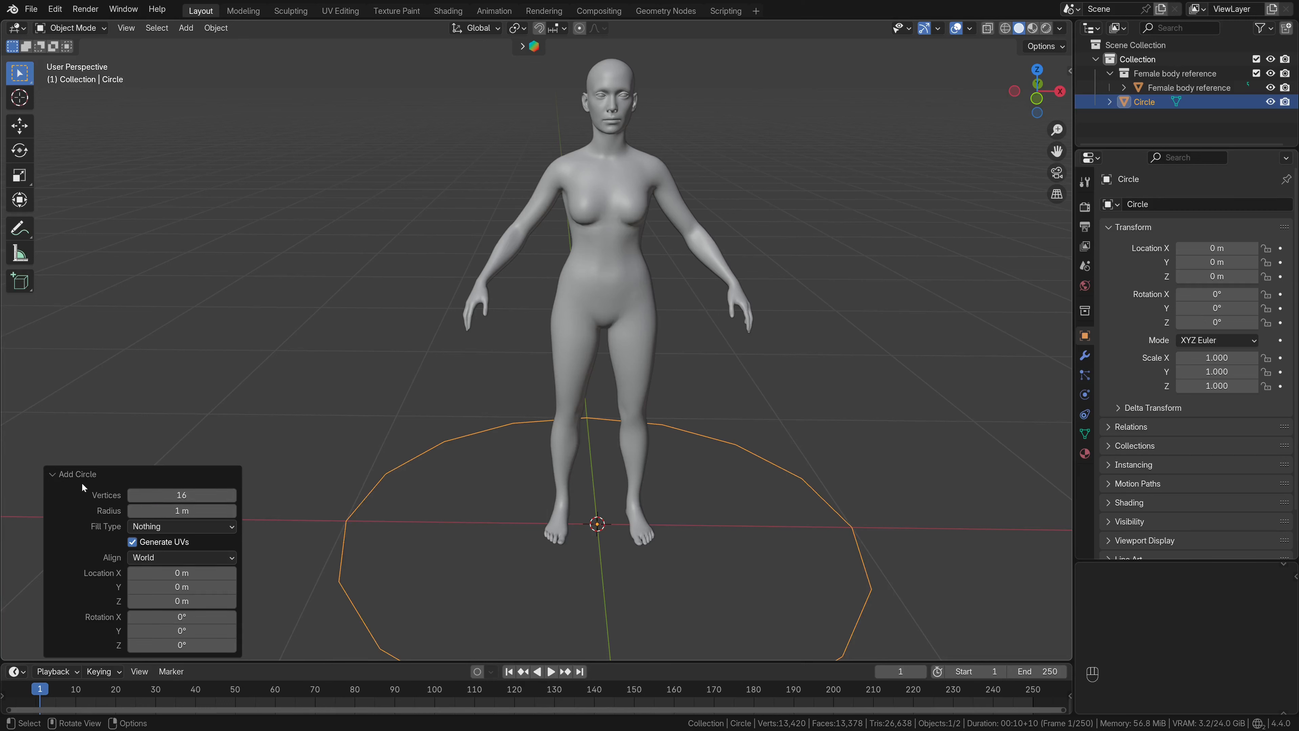
{"action": "left_click", "coordinate": [77, 473]}
Raise the circle along Z in front view to the body's hip height, about 0.98 m
{"action": "key", "text": "KP_1"}
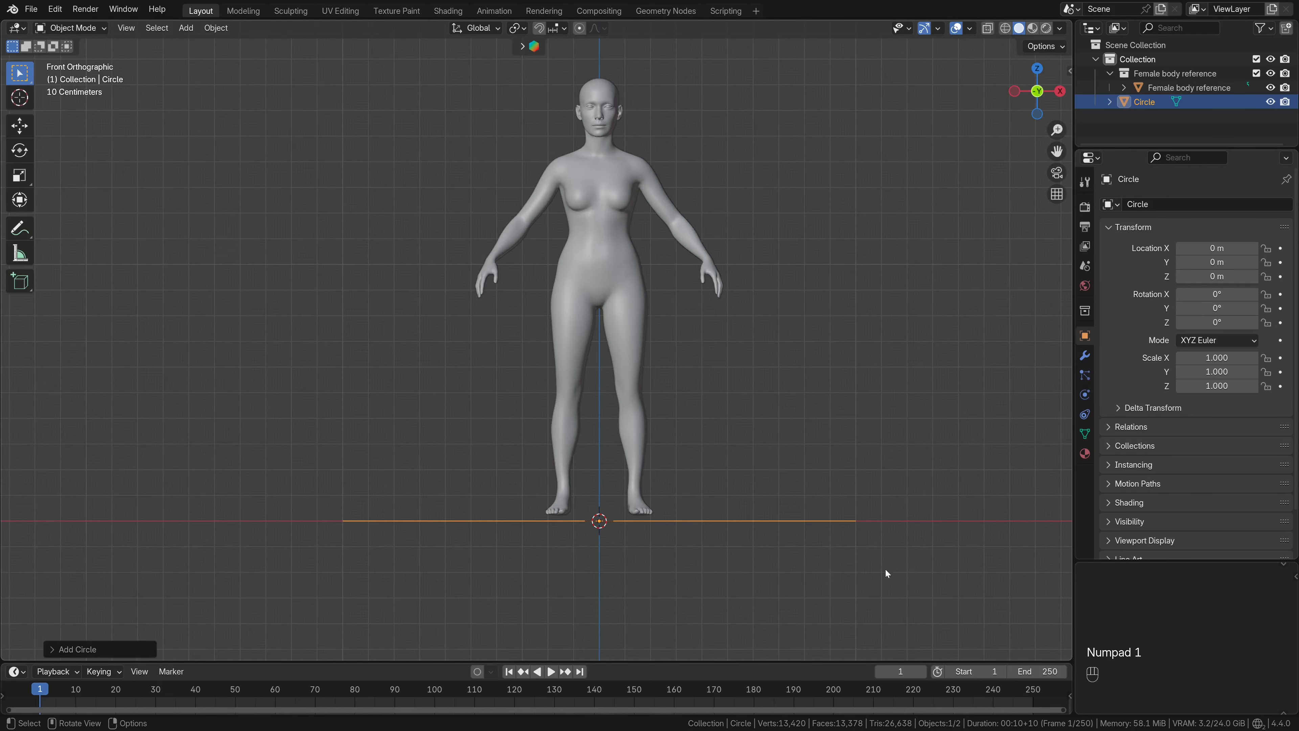
{"action": "key", "text": "g"}
{"action": "key", "text": "z"}
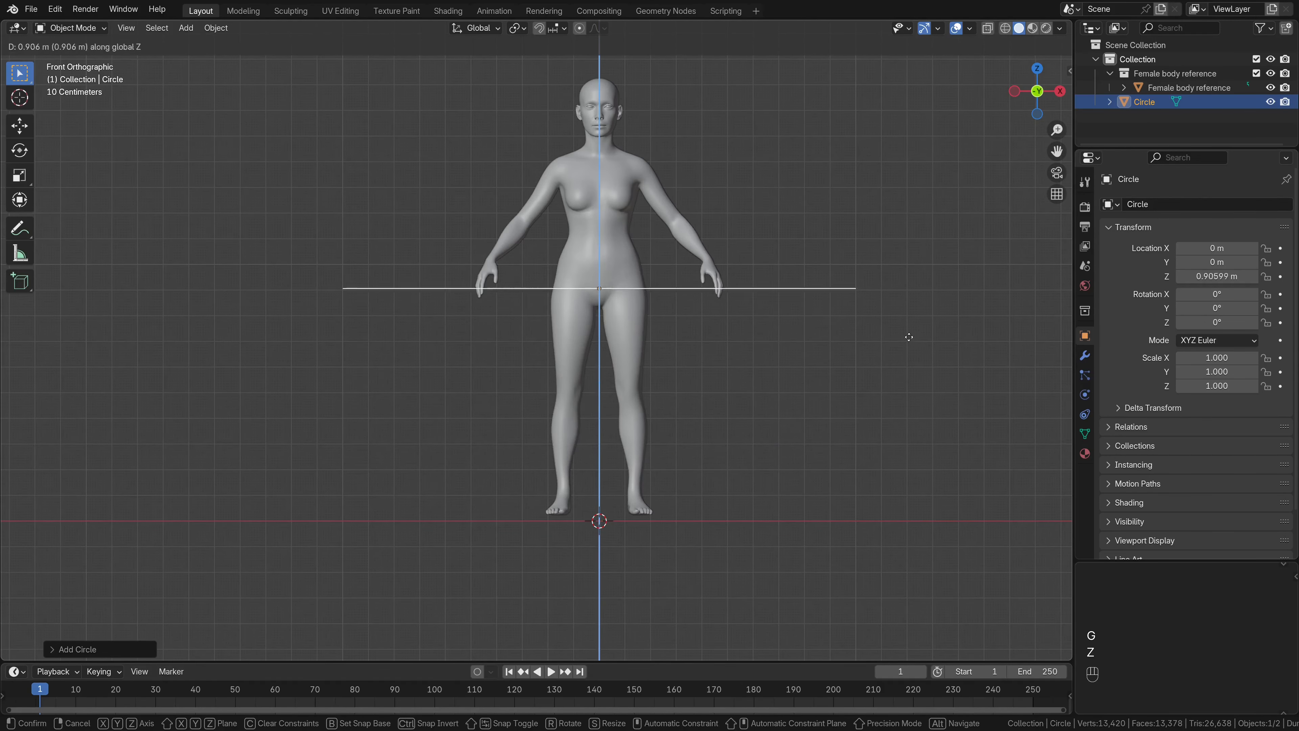
{"action": "left_click", "coordinate": [915, 321]}
{"action": "scroll", "coordinate": [819, 328], "scroll_direction": "up", "scroll_amount": 5}
{"action": "middle_click_drag", "start_coordinate": [810, 326], "coordinate": [631, 461], "text": "shift"}
{"action": "scroll", "coordinate": [660, 479], "scroll_direction": "up", "scroll_amount": 2}
{"action": "key", "text": "g"}
{"action": "key", "text": "z"}
{"action": "left_click", "coordinate": [880, 477]}
{"action": "scroll", "coordinate": [946, 494], "scroll_direction": "down", "scroll_amount": 2}
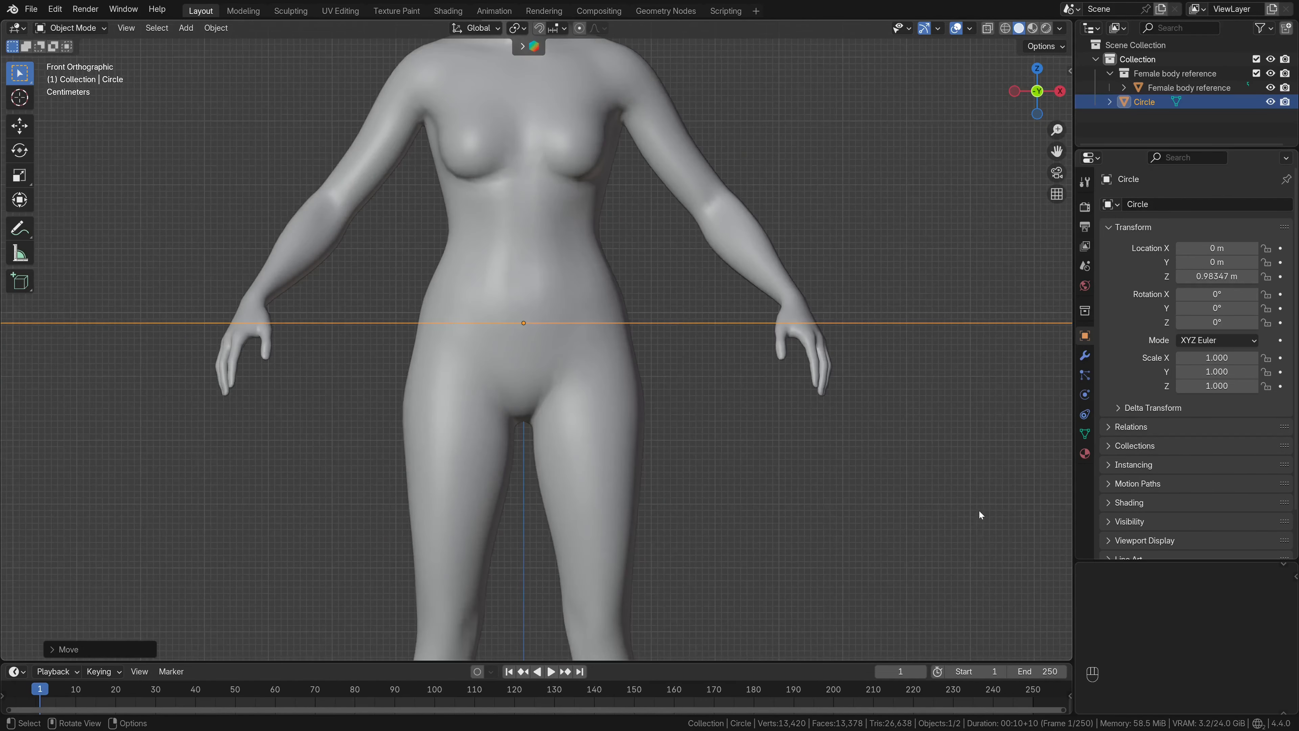
Scale the circle down to about 0.18 so it fits around the hips, and apply its scale
{"action": "scroll", "coordinate": [978, 510], "scroll_direction": "up", "scroll_amount": 2}
{"action": "key", "text": "s"}
{"action": "left_click", "coordinate": [596, 366]}
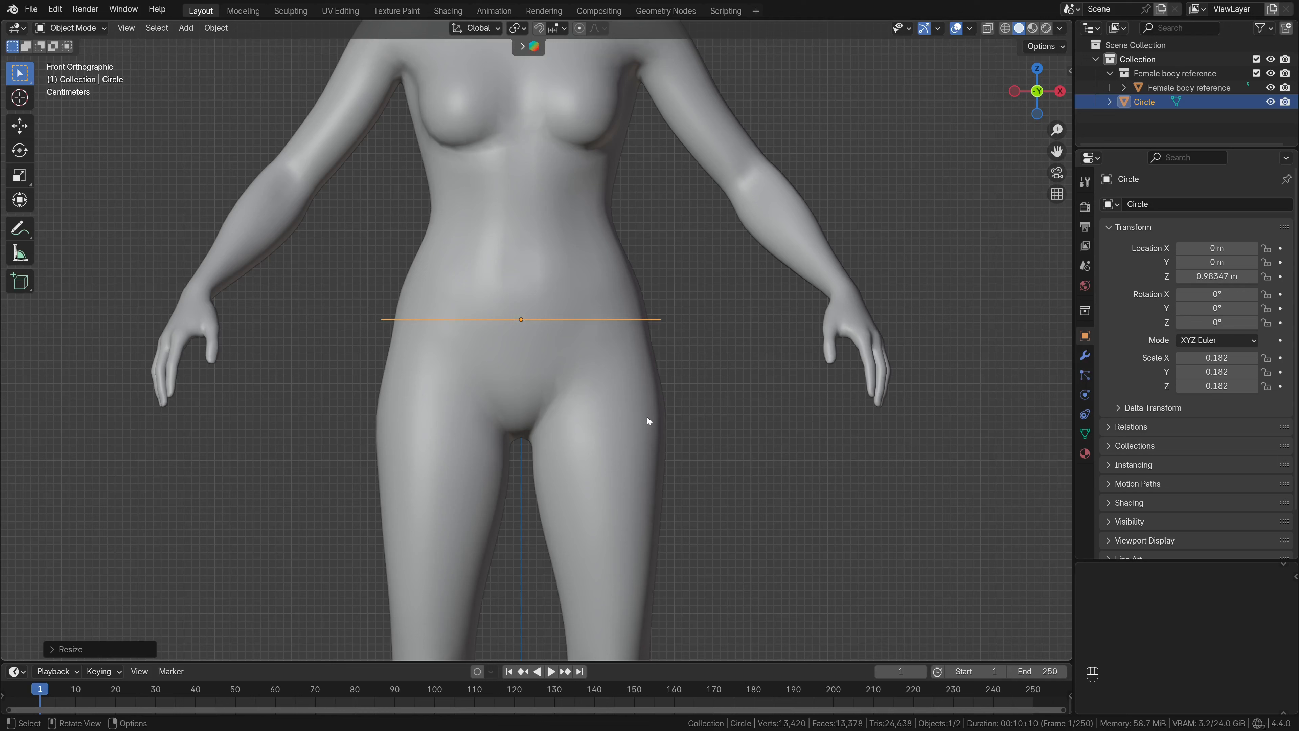
{"action": "key", "text": "ctrl+a"}
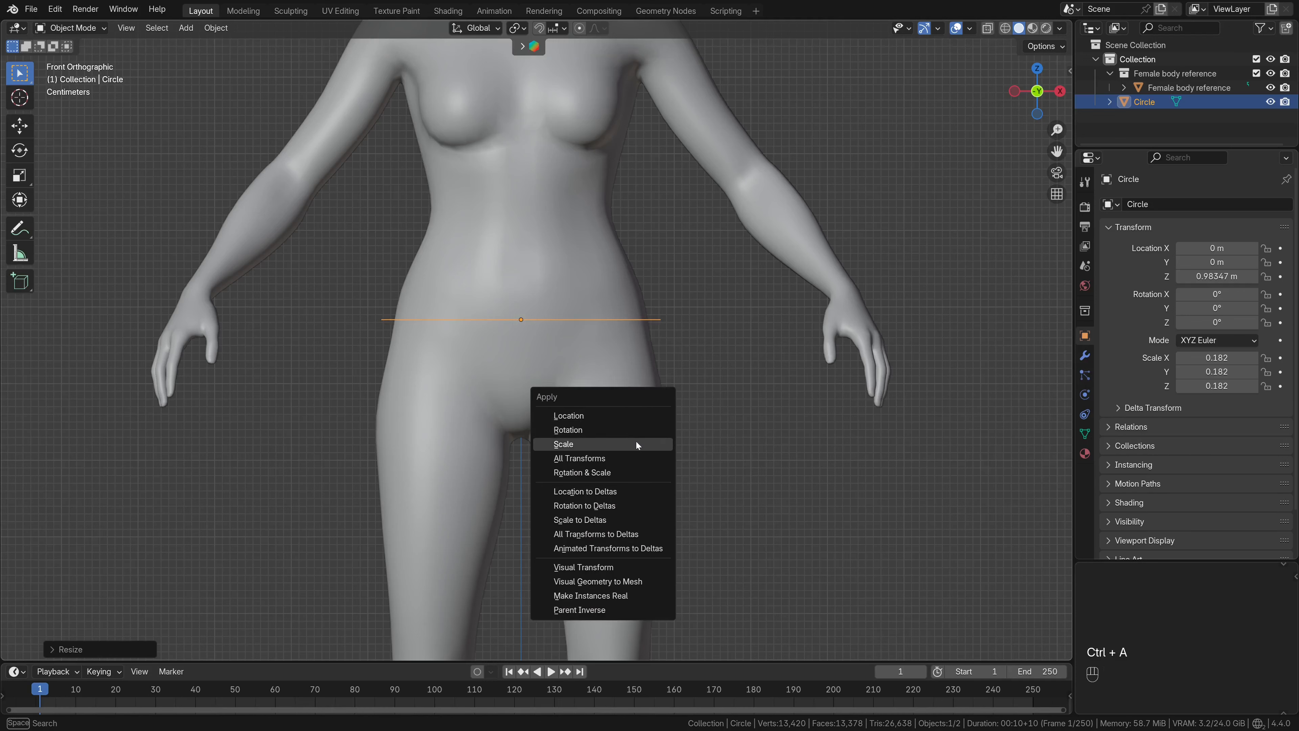
{"action": "left_click", "coordinate": [637, 445]}
Extrude the whole circle about 0.04 m downward along Z in Edit Mode
{"action": "key", "text": "Tab"}
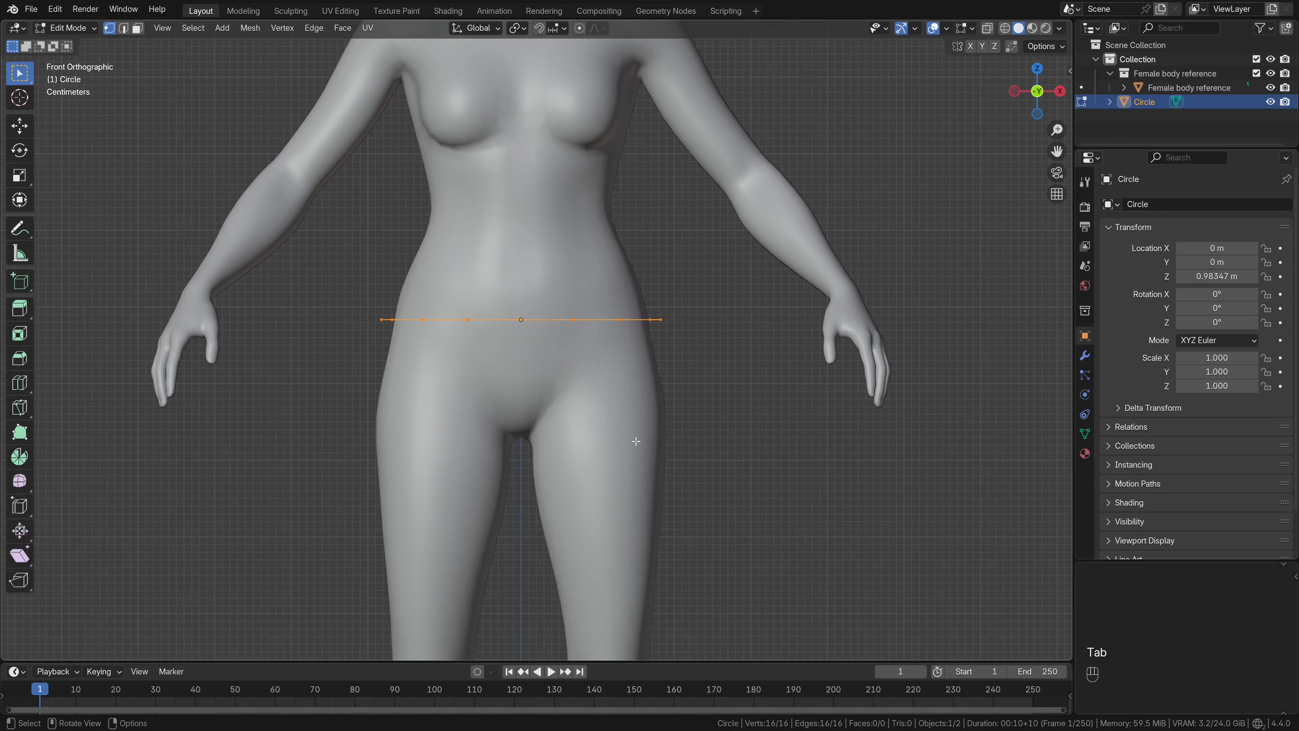
{"action": "key", "text": "a"}
{"action": "key", "text": "e"}
{"action": "key", "text": "z"}
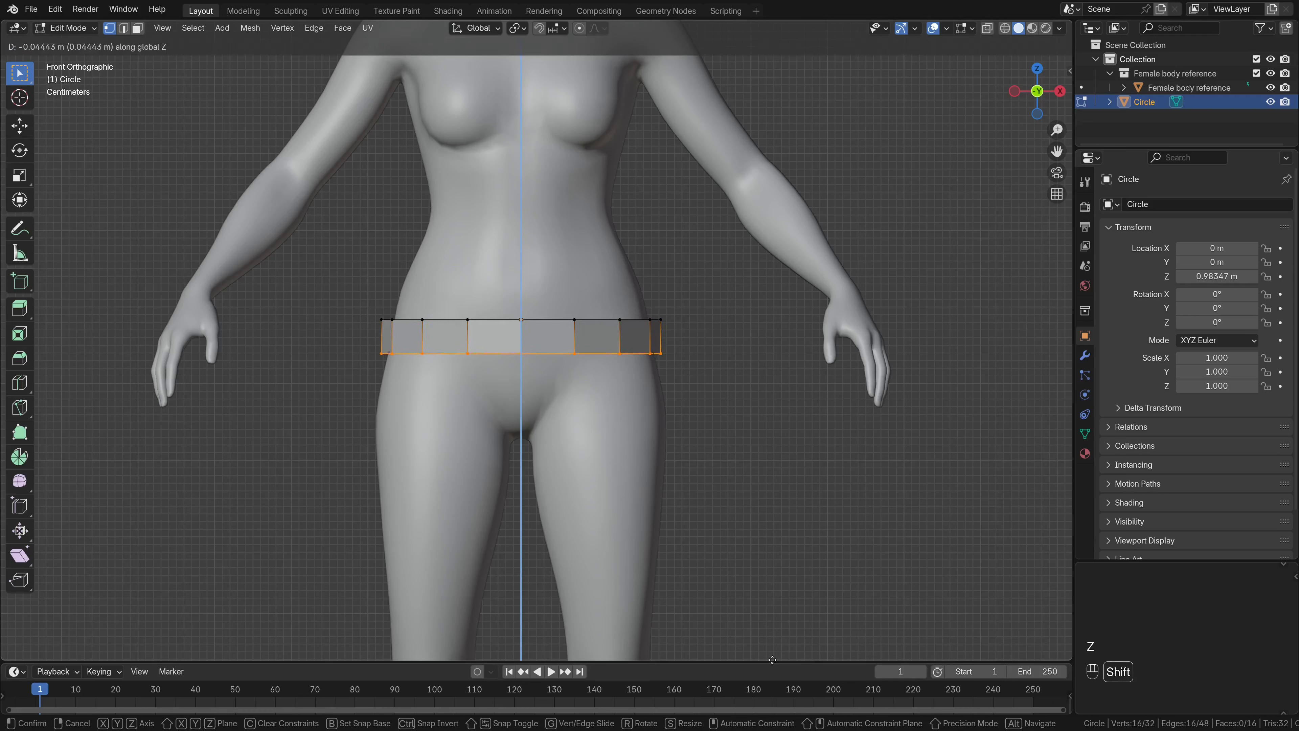
{"action": "left_click", "coordinate": [774, 633]}
{"action": "middle_click_drag", "start_coordinate": [735, 511], "coordinate": [729, 476], "text": "shift"}
{"action": "scroll", "coordinate": [727, 476], "scroll_direction": "down", "scroll_amount": 1}
{"action": "scroll", "coordinate": [717, 450], "scroll_direction": "up", "scroll_amount": 2}
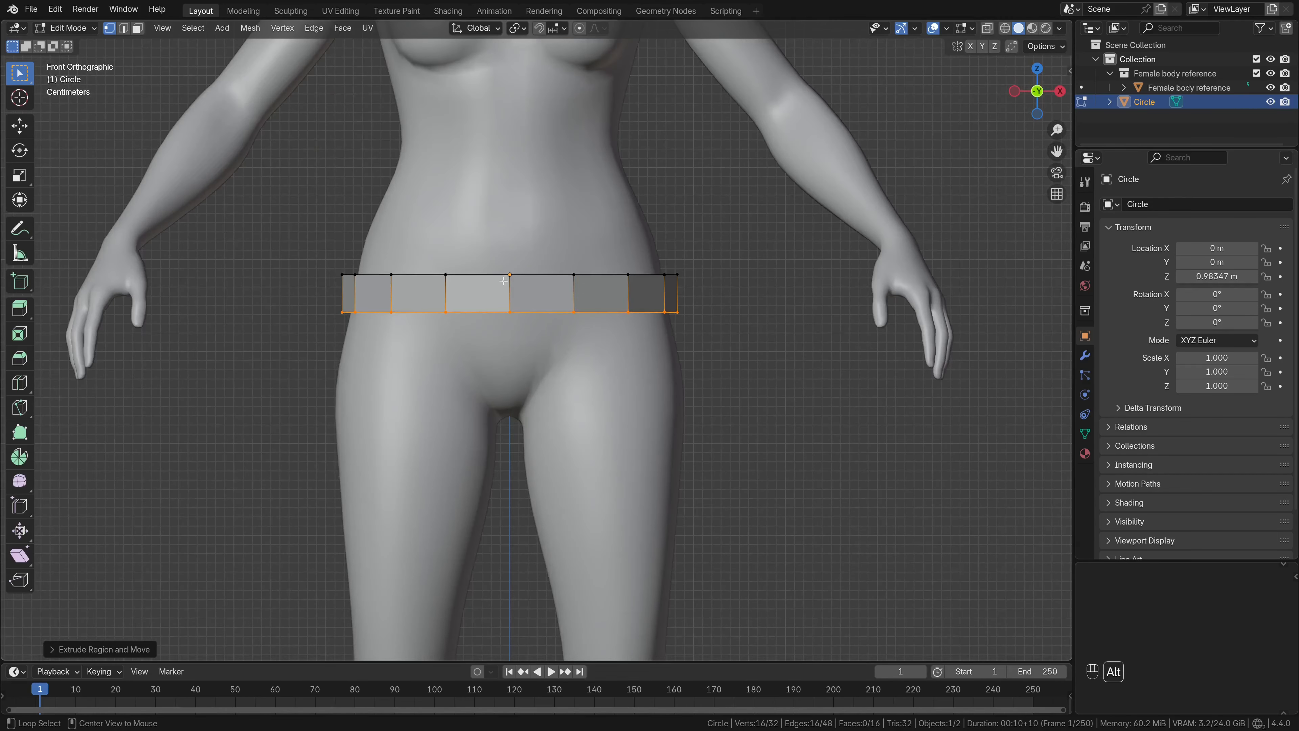
Extrude the band's upper edge loop about 0.04 m upward along Z
{"action": "left_click", "coordinate": [491, 272], "text": "alt"}
{"action": "key", "text": "e"}
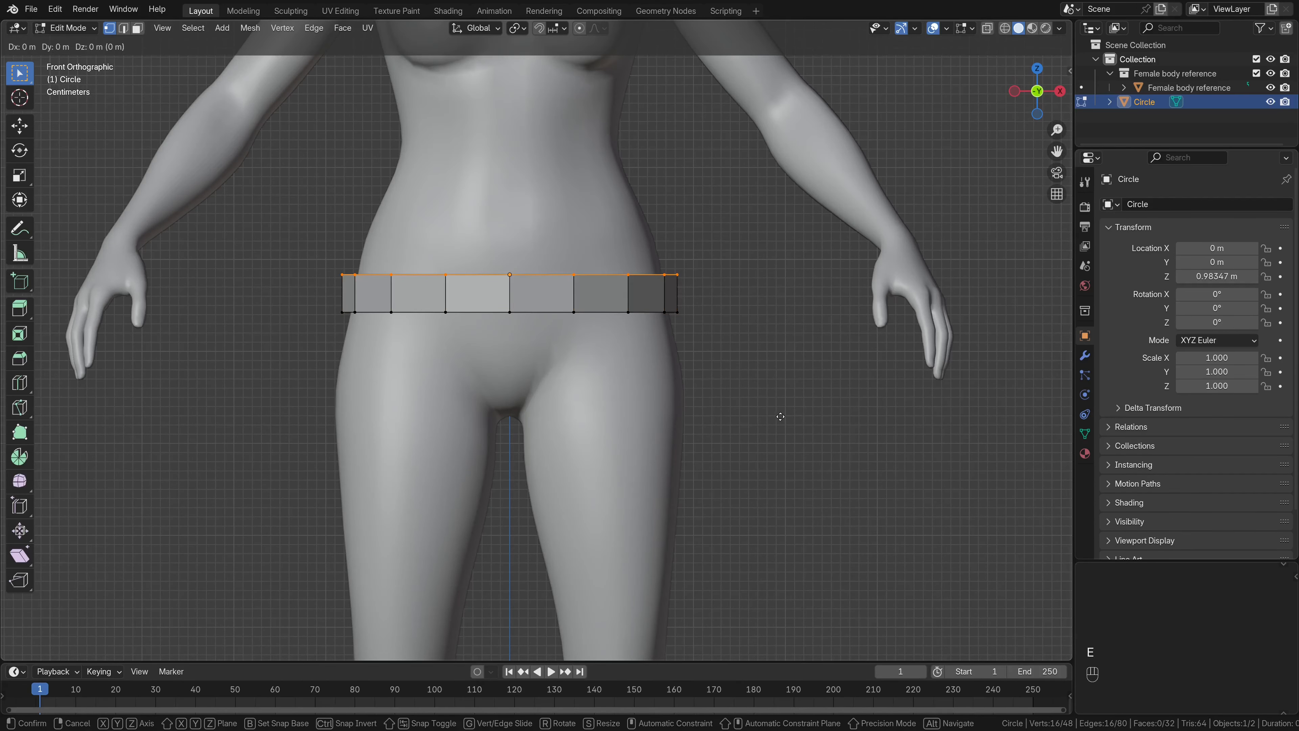
{"action": "key", "text": "z"}
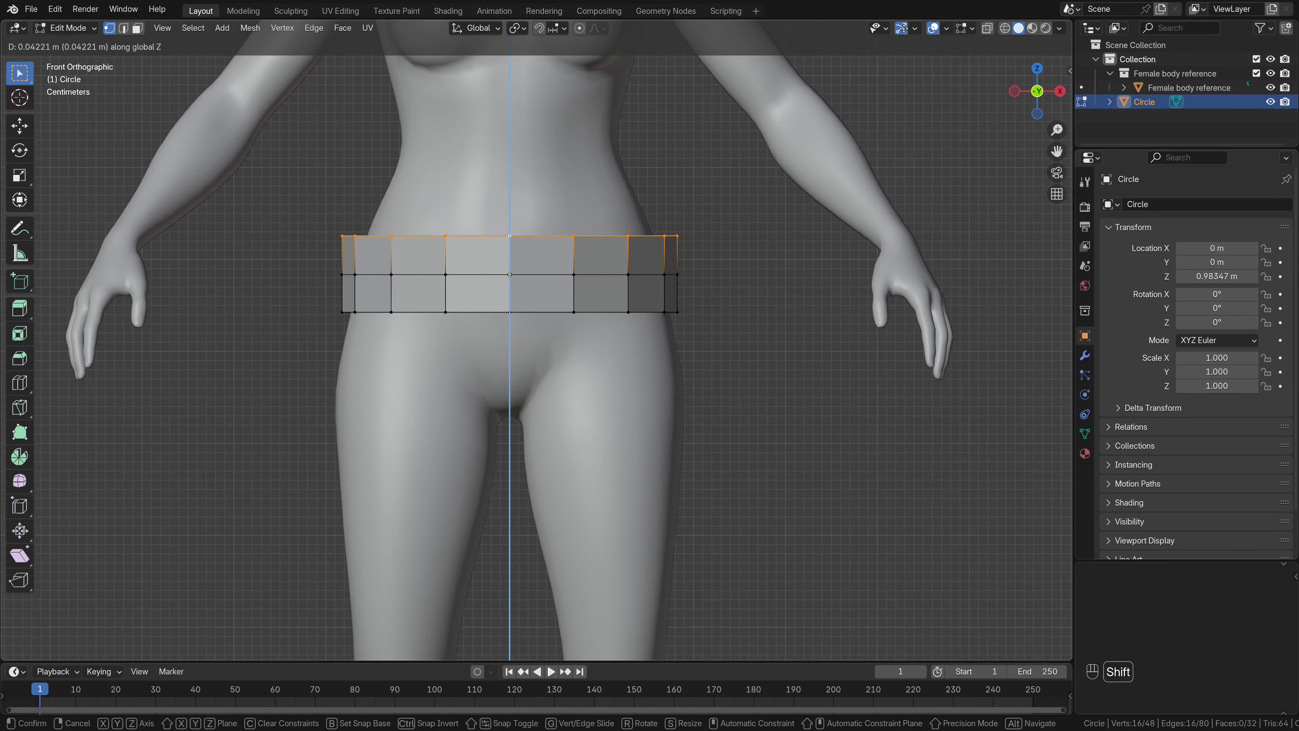
{"action": "left_click", "coordinate": [904, 23]}
Extrude the band's lower edge loop about 0.38 m downward along Z to form the skirt body
{"action": "left_click", "coordinate": [493, 312], "text": "alt"}
{"action": "scroll", "coordinate": [706, 348], "scroll_direction": "down", "scroll_amount": 1}
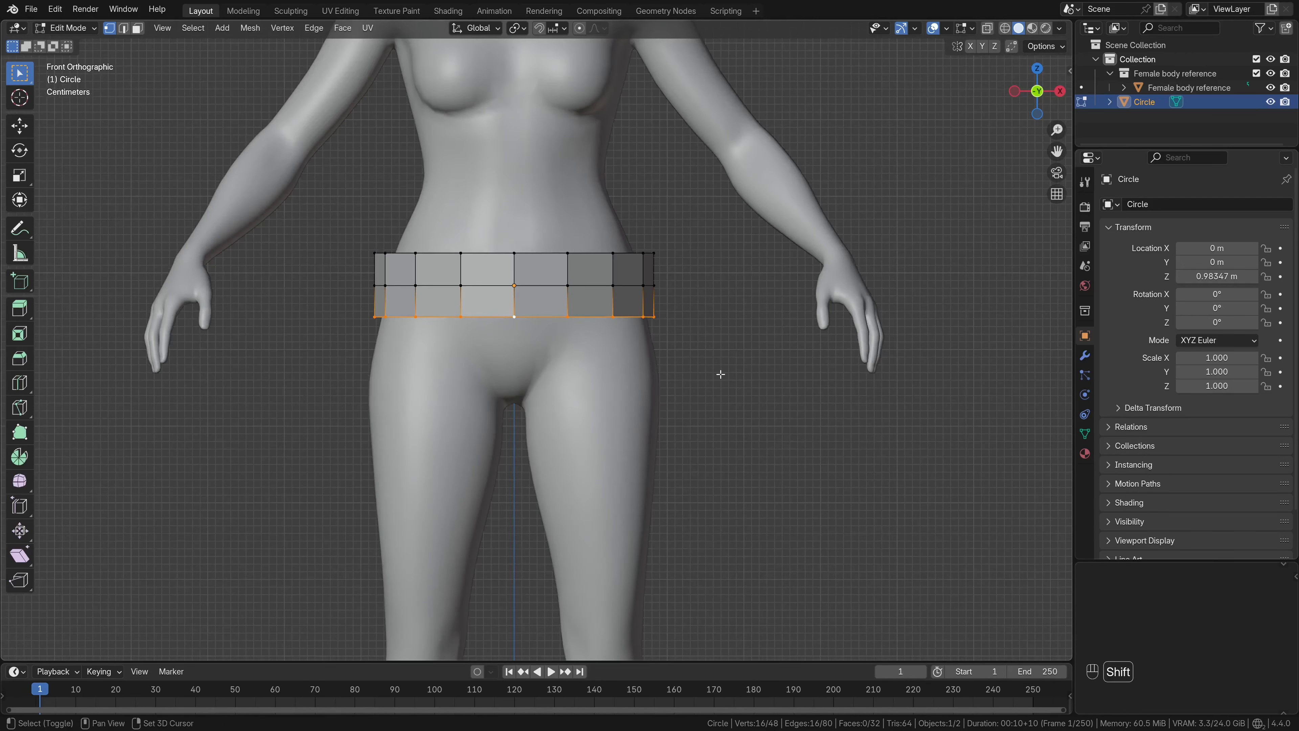
{"action": "middle_click_drag", "start_coordinate": [719, 372], "coordinate": [734, 261], "text": "shift"}
{"action": "key", "text": "e"}
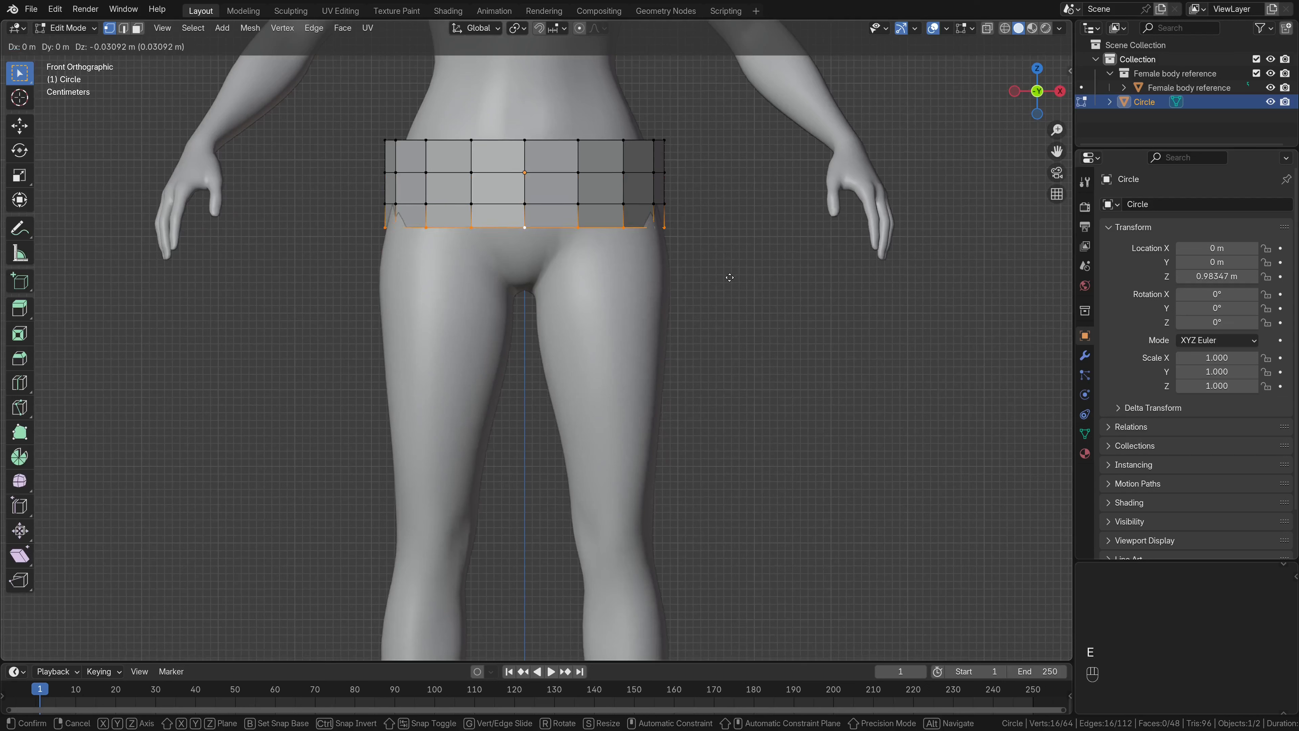
{"action": "key", "text": "z"}
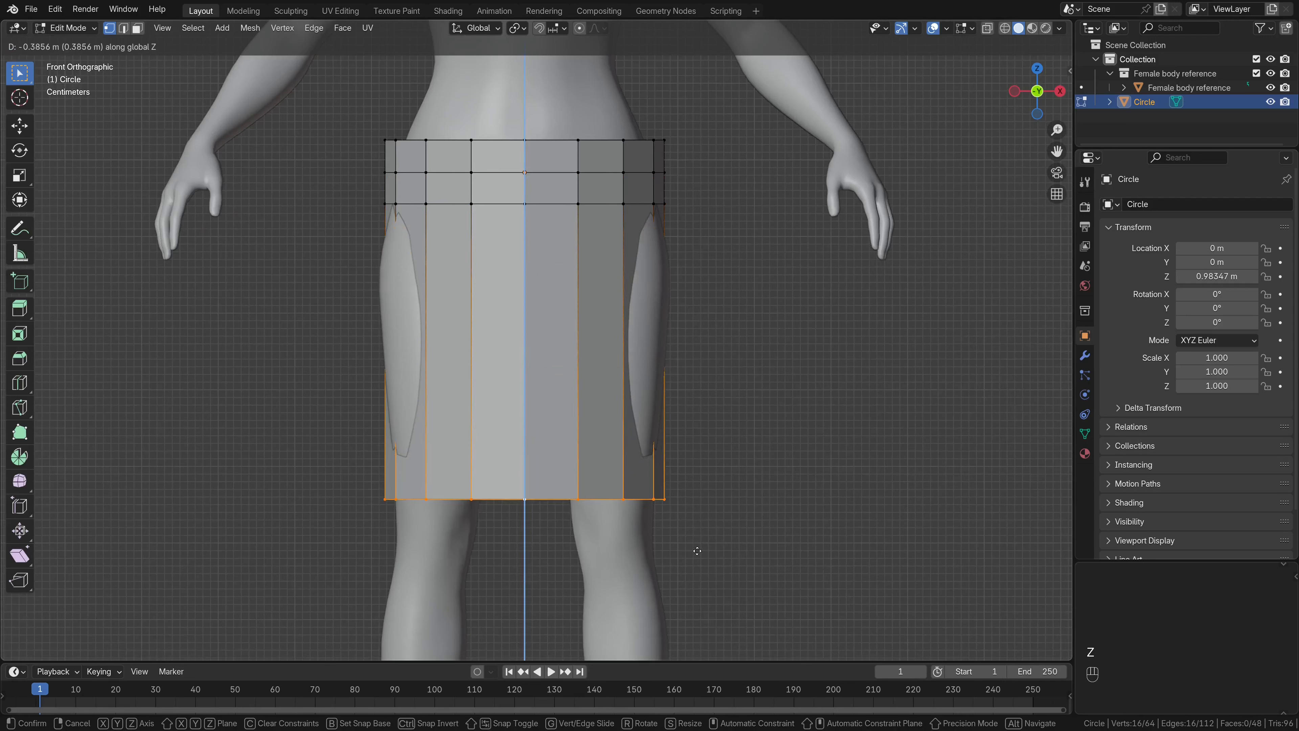
{"action": "left_click", "coordinate": [699, 546]}
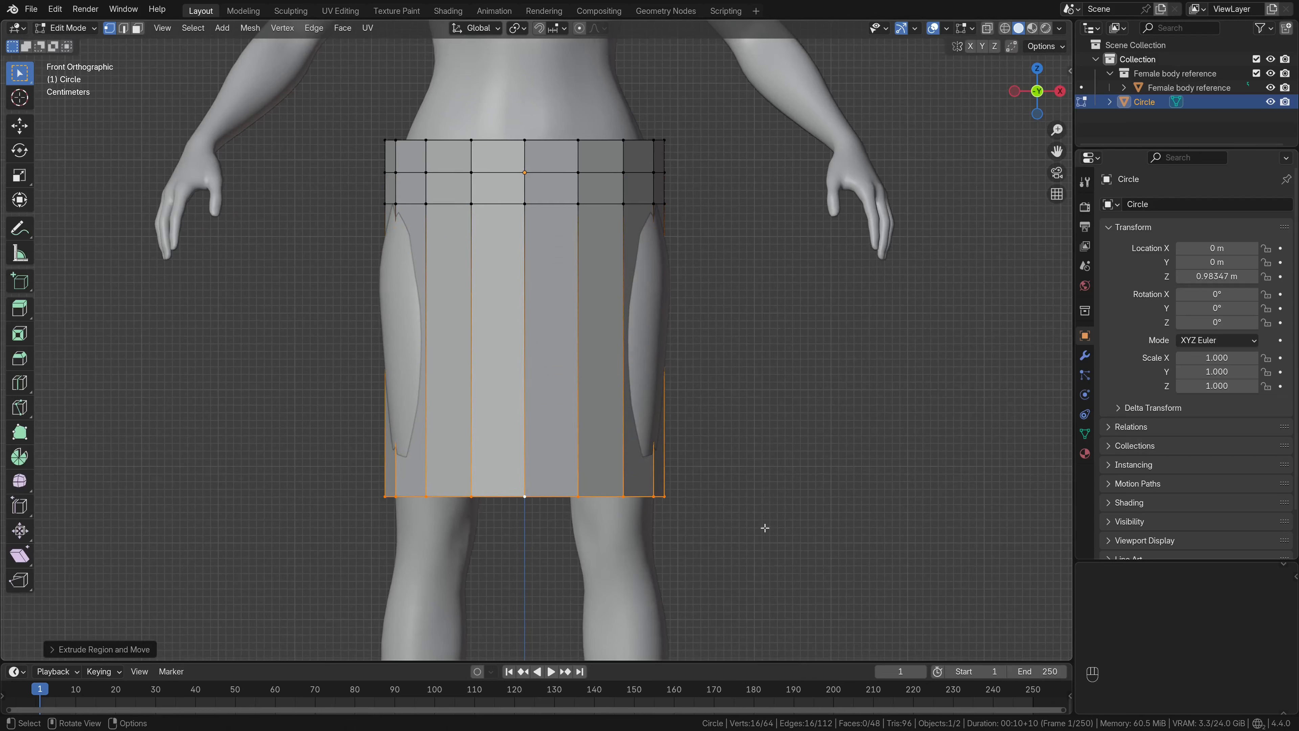
Lower the skirt's hem loop slightly along Z and scale it outward about 2.9 times to flare the skirt
{"action": "key", "text": "g"}
{"action": "key", "text": "z"}
{"action": "left_click", "coordinate": [760, 631]}
{"action": "middle_click_drag", "start_coordinate": [766, 530], "coordinate": [766, 524], "text": "shift"}
{"action": "key", "text": "s"}
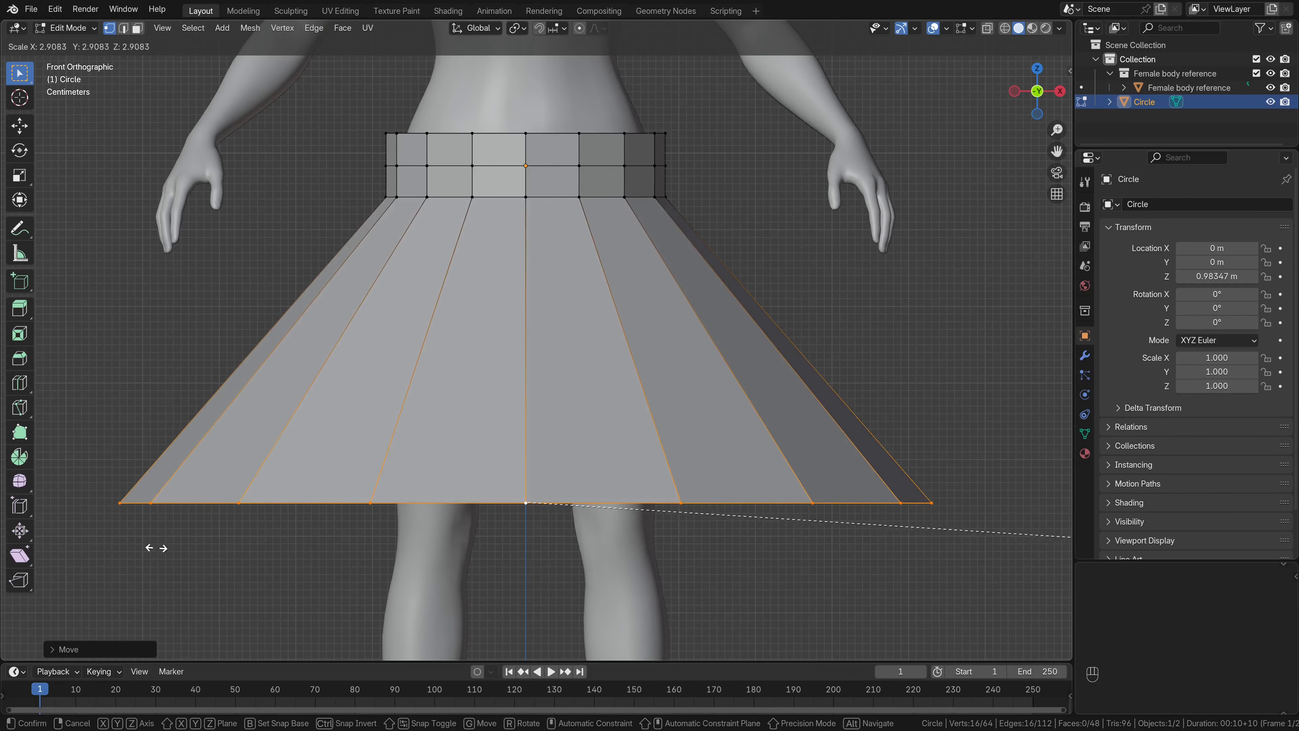
{"action": "left_click", "coordinate": [146, 543]}
Add a horizontal loop cut about a third of the way down the flared part of the skirt
{"action": "key", "text": "ctrl+r"}
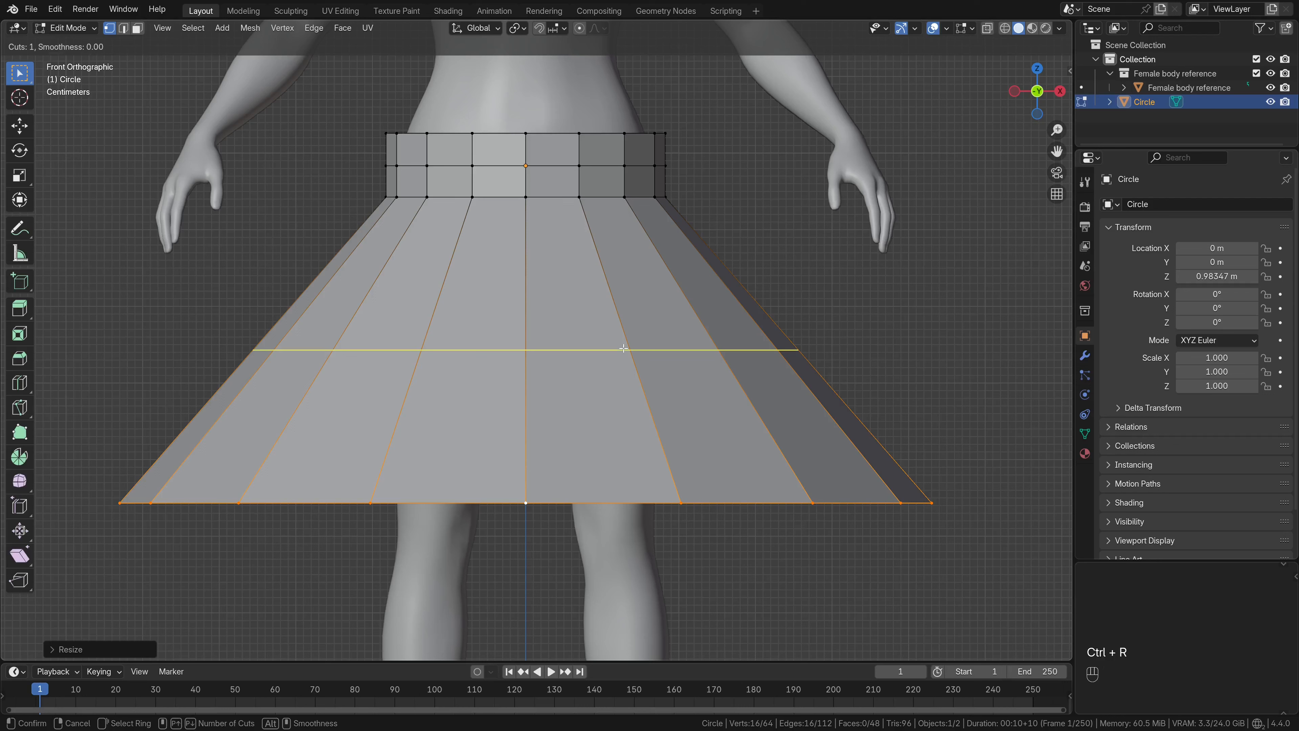
{"action": "left_click", "coordinate": [622, 348]}
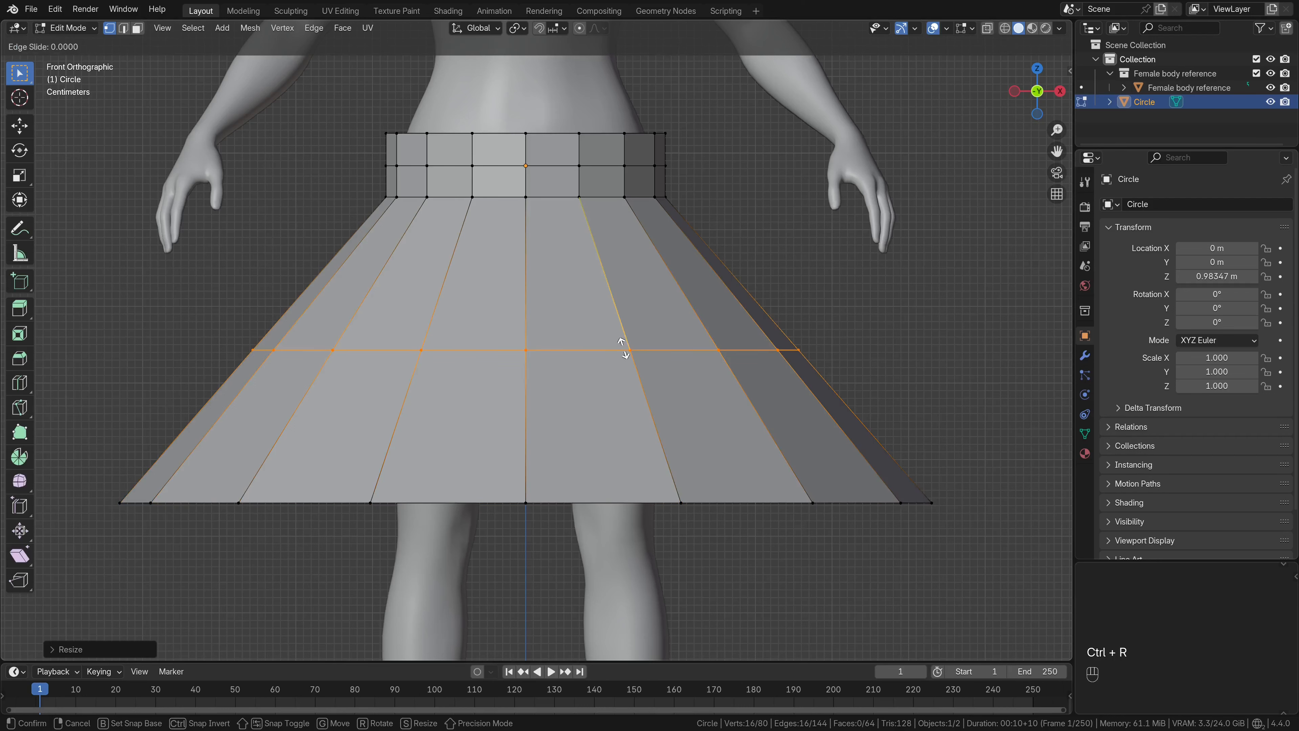
{"action": "left_click", "coordinate": [626, 278]}
Add a second horizontal loop cut a little below the first one, about midway down the flare
{"action": "key", "text": "ctrl+r"}
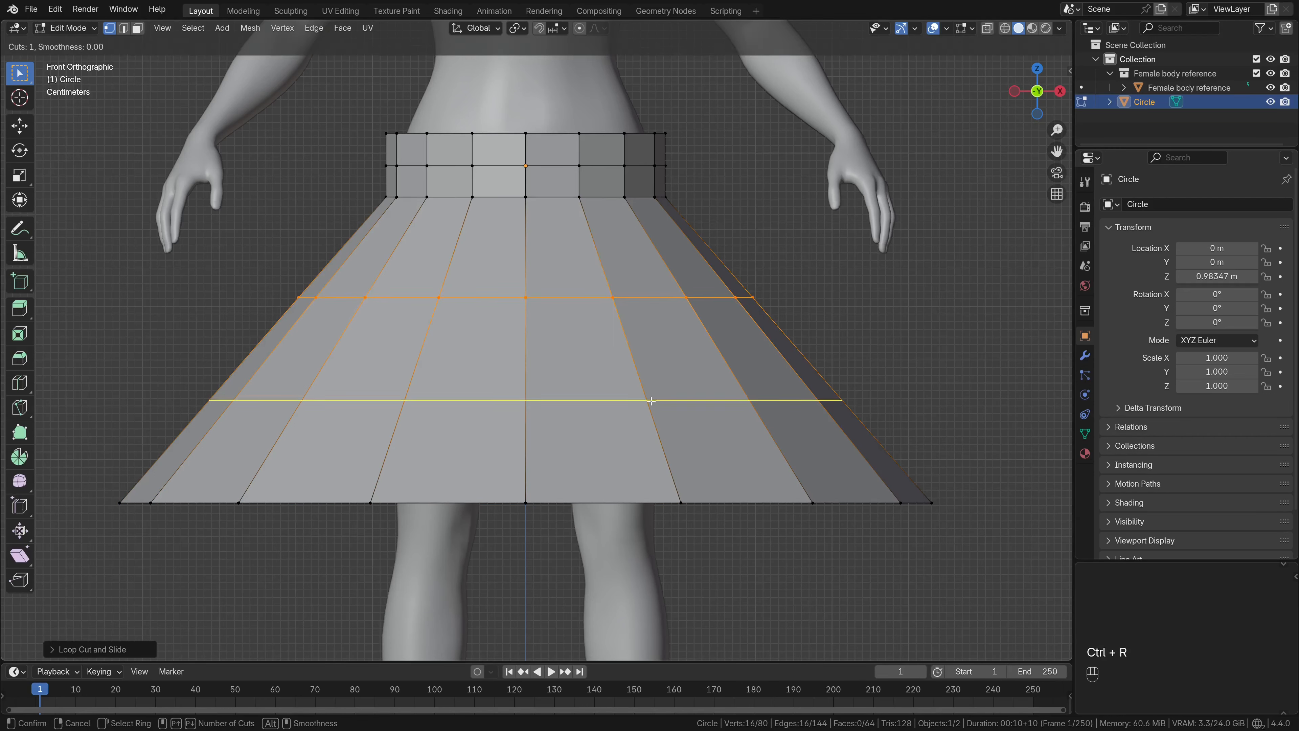
{"action": "left_click", "coordinate": [651, 400]}
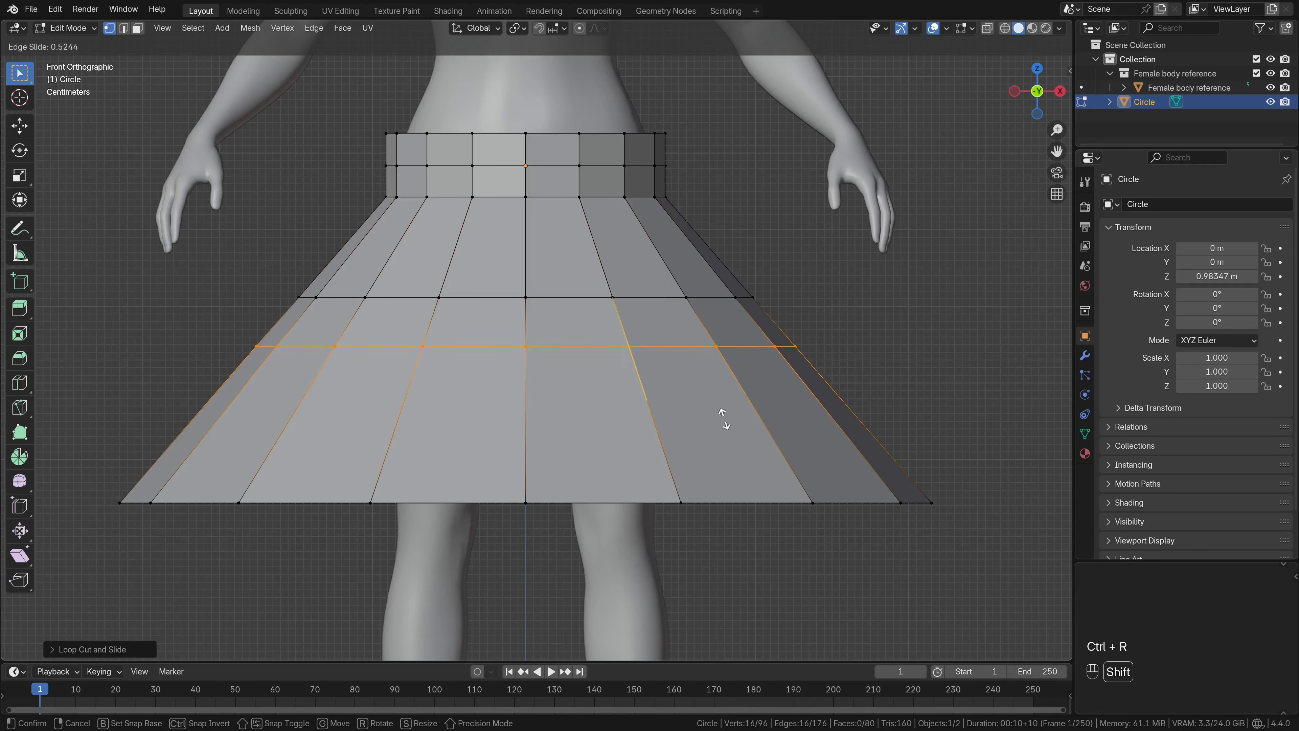
{"action": "left_click", "coordinate": [732, 366]}
{"action": "key", "text": "g"}
{"action": "key", "text": "g"}
{"action": "left_click", "coordinate": [597, 377]}
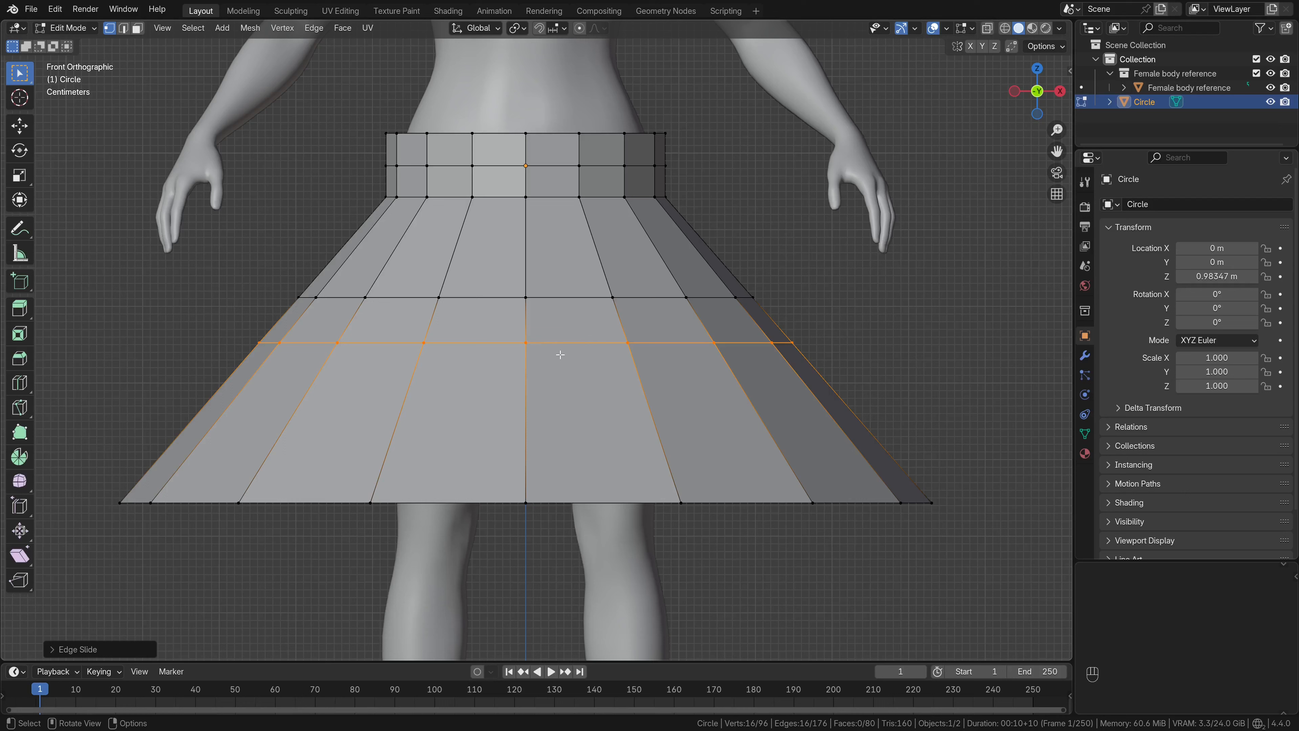
Subdivide the lower loop cut and the skirt's hem edge loop
{"action": "right_click", "coordinate": [532, 373]}
{"action": "left_click", "coordinate": [531, 373]}
{"action": "left_click", "coordinate": [605, 503], "text": "alt"}
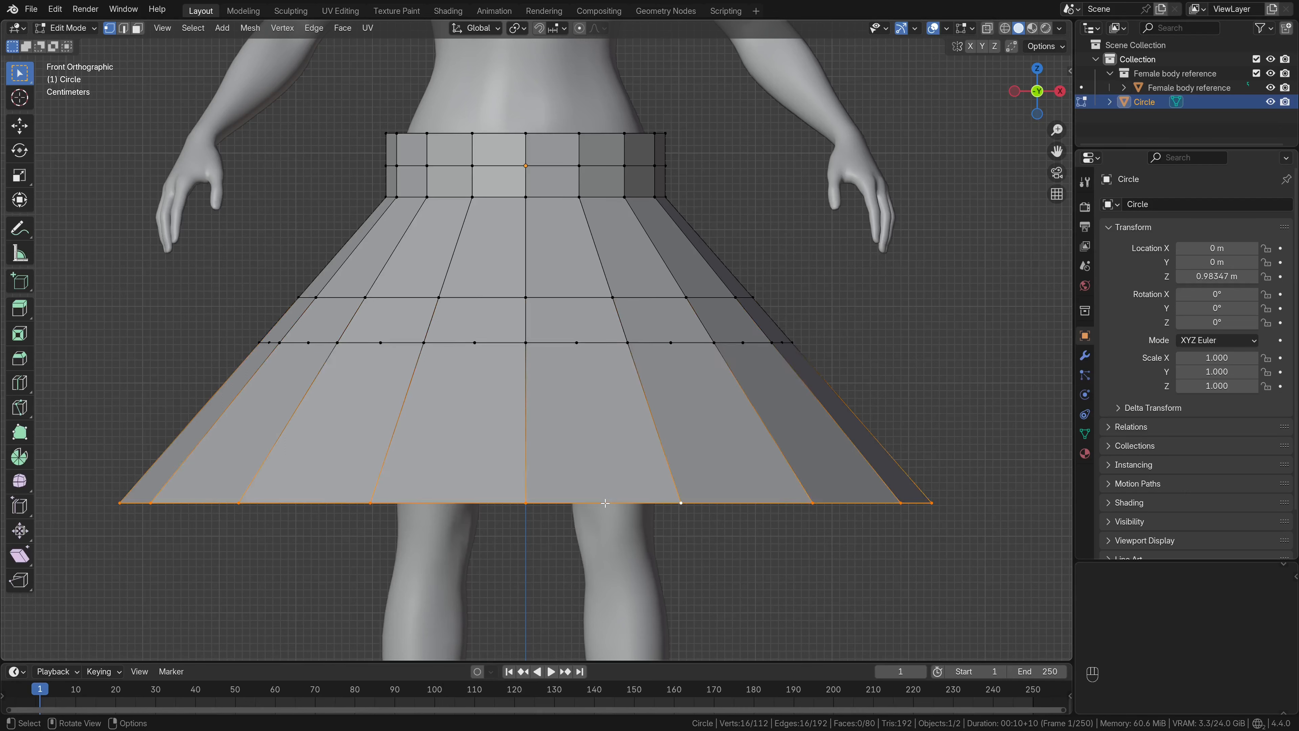
{"action": "right_click", "coordinate": [567, 404]}
{"action": "left_click", "coordinate": [565, 400]}
Delete the slanted edges joining the lower loop cut to the skirt's hem, selecting them in wireframe display
{"action": "scroll", "coordinate": [565, 398], "scroll_direction": "down", "scroll_amount": 2}
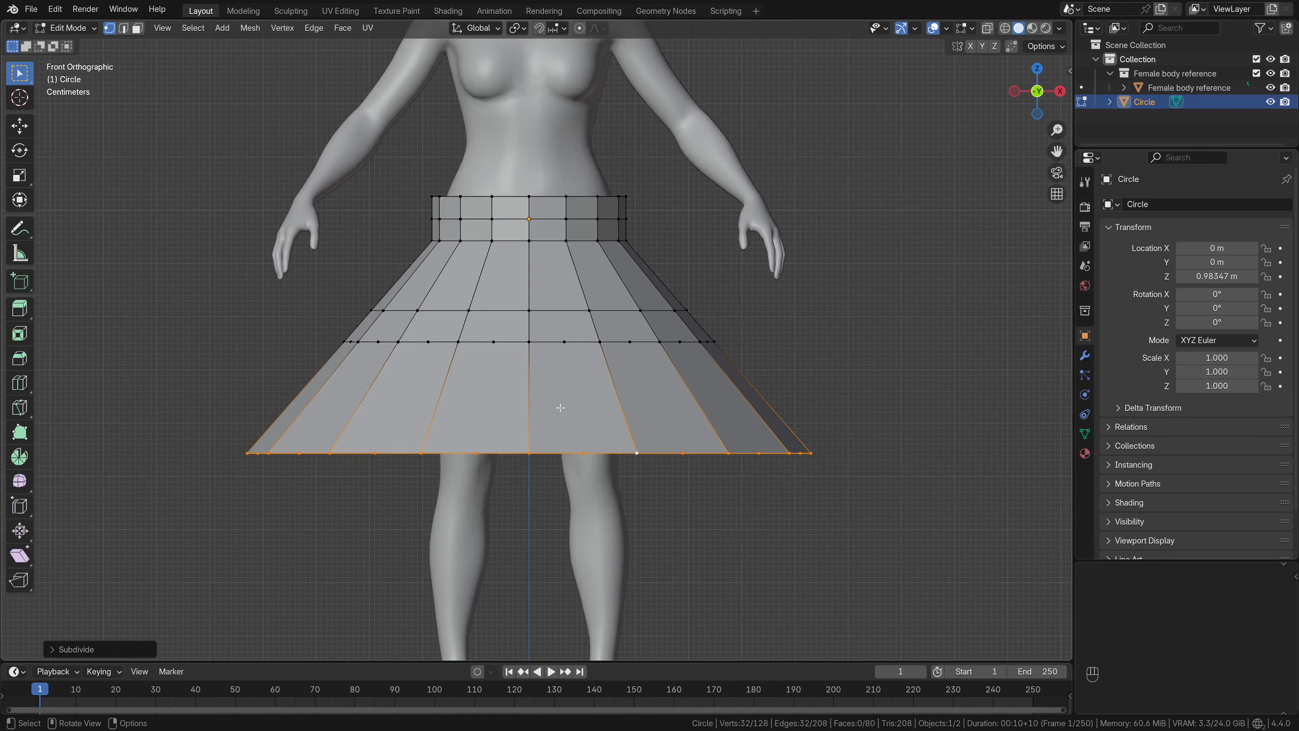
{"action": "left_click", "coordinate": [123, 28]}
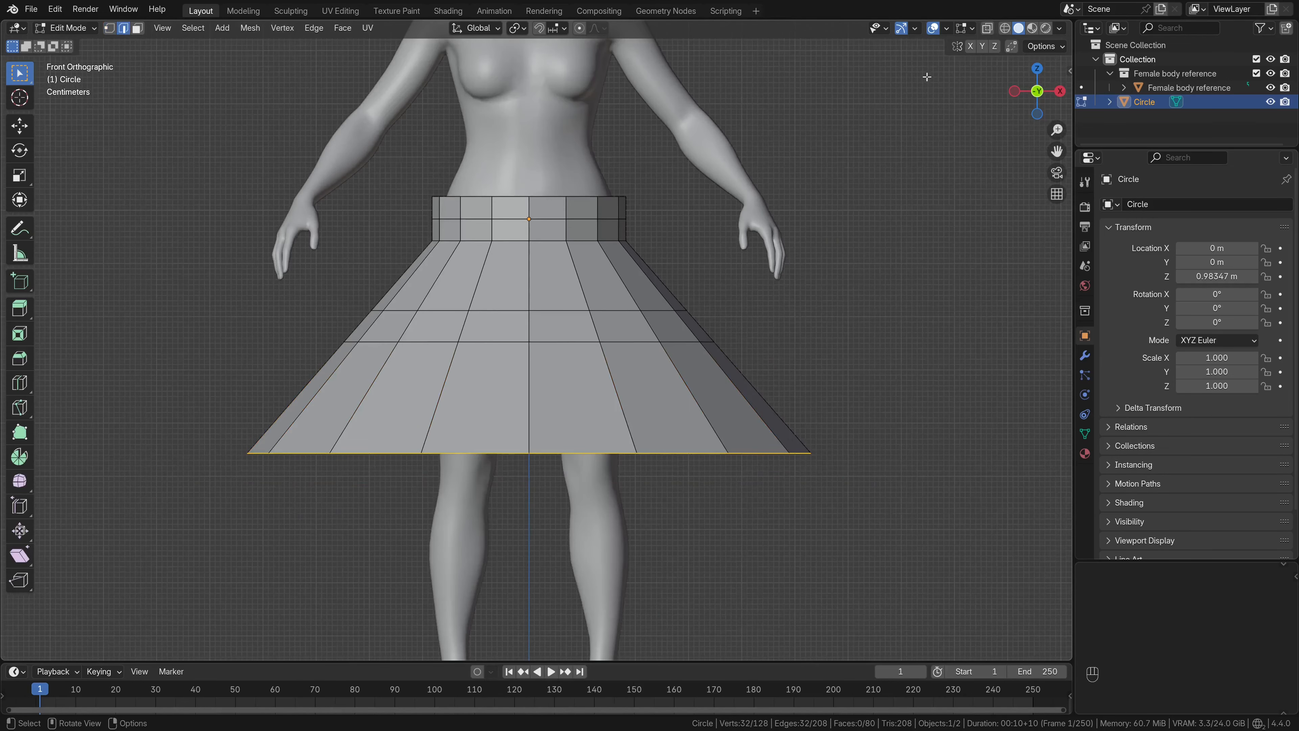
{"action": "left_click", "coordinate": [1005, 28]}
{"action": "mouse_move", "coordinate": [263, 354]}
{"action": "left_mouse_down"}
{"action": "mouse_move", "coordinate": [386, 412]}
{"action": "mouse_move", "coordinate": [964, 404]}
{"action": "mouse_move", "coordinate": [907, 433]}
{"action": "left_mouse_up"}
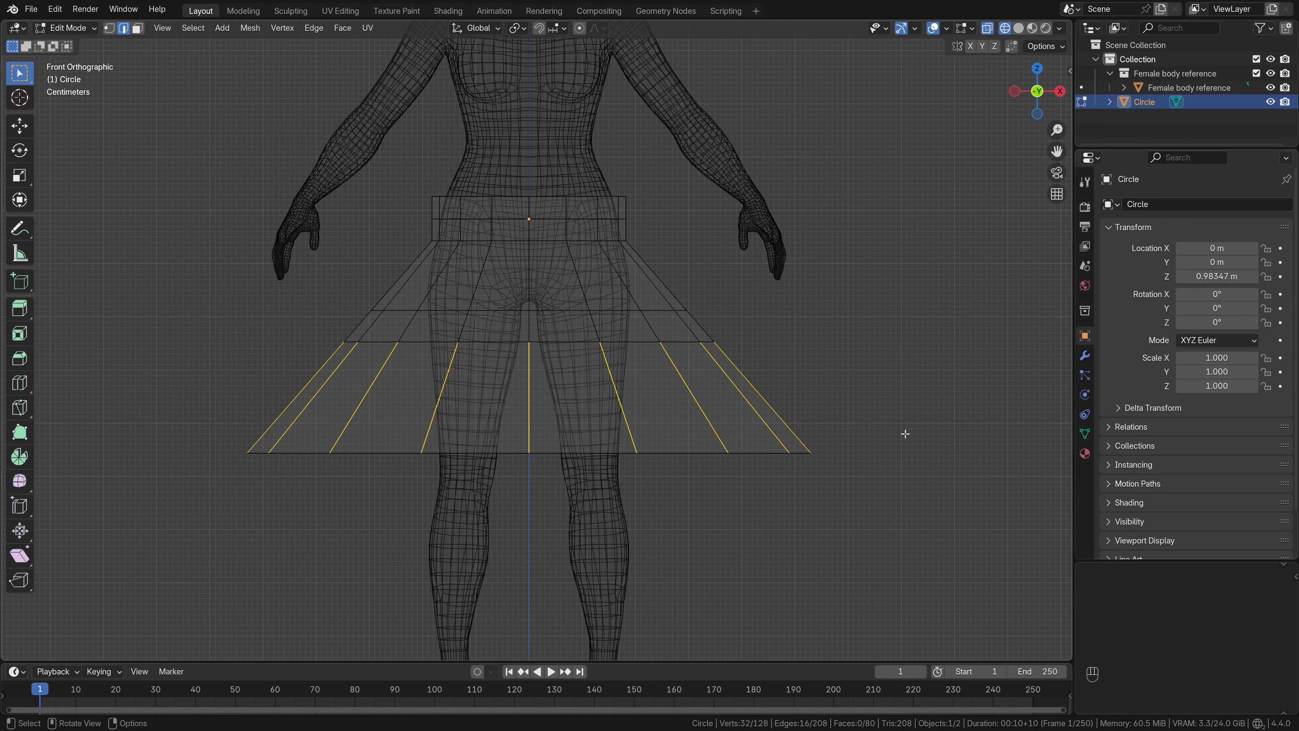
{"action": "key", "text": "x"}
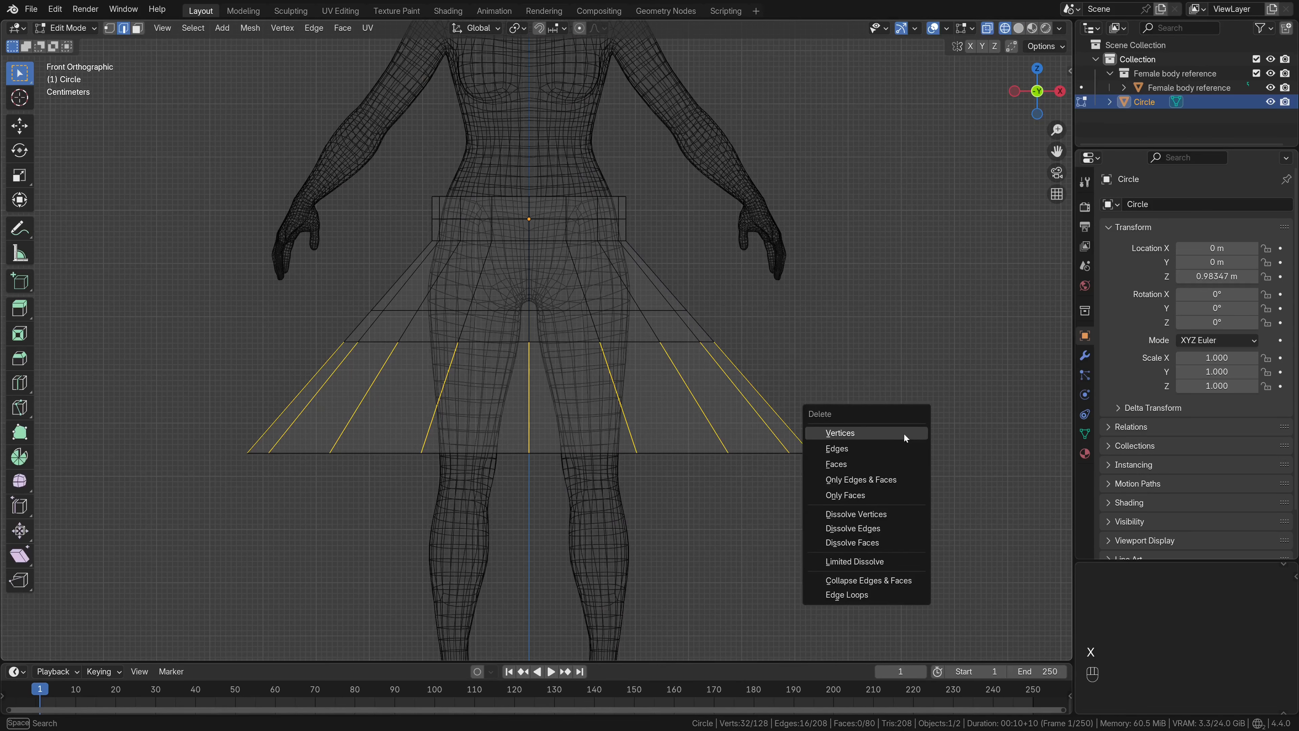
{"action": "left_click", "coordinate": [872, 450]}
Bridge the skirt's lower loop with the separate hem loop, and return to solid display
{"action": "scroll", "coordinate": [687, 435], "scroll_direction": "up", "scroll_amount": 2}
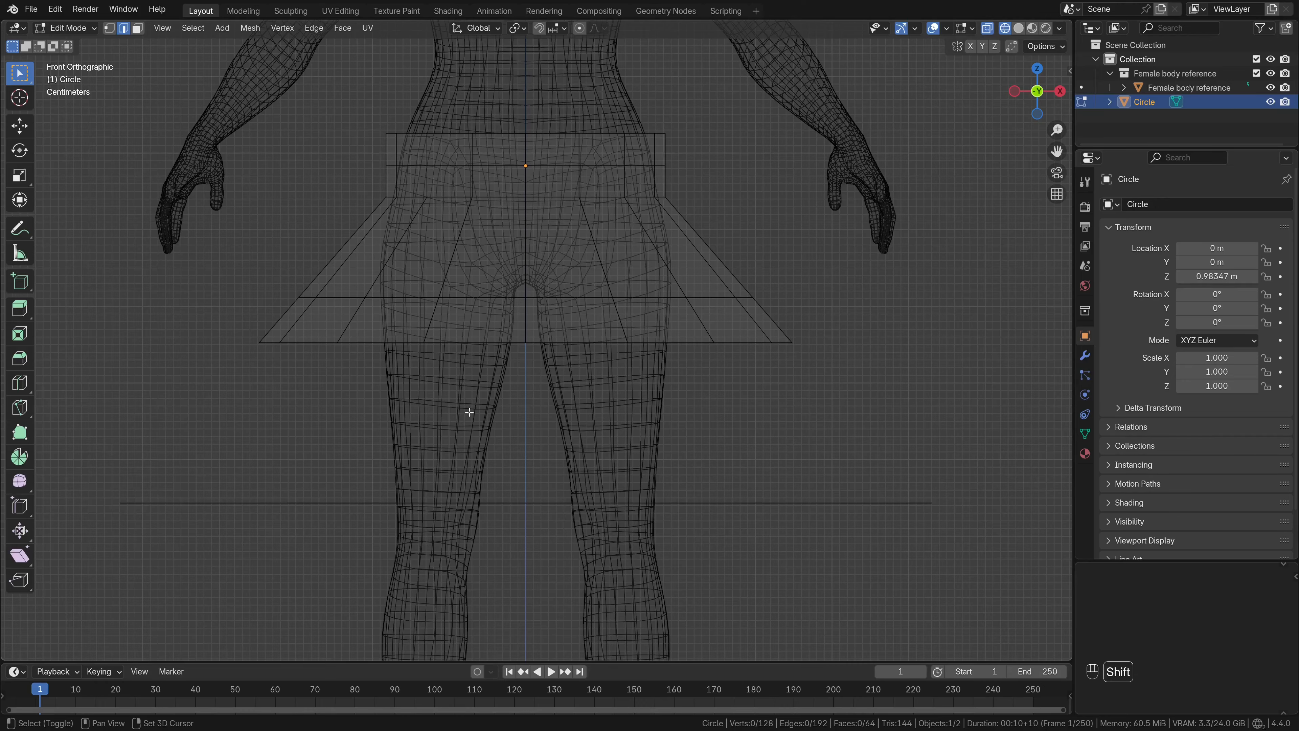
{"action": "middle_click_drag", "start_coordinate": [469, 412], "coordinate": [498, 410], "text": "shift"}
{"action": "left_click_drag", "start_coordinate": [225, 327], "coordinate": [953, 372]}
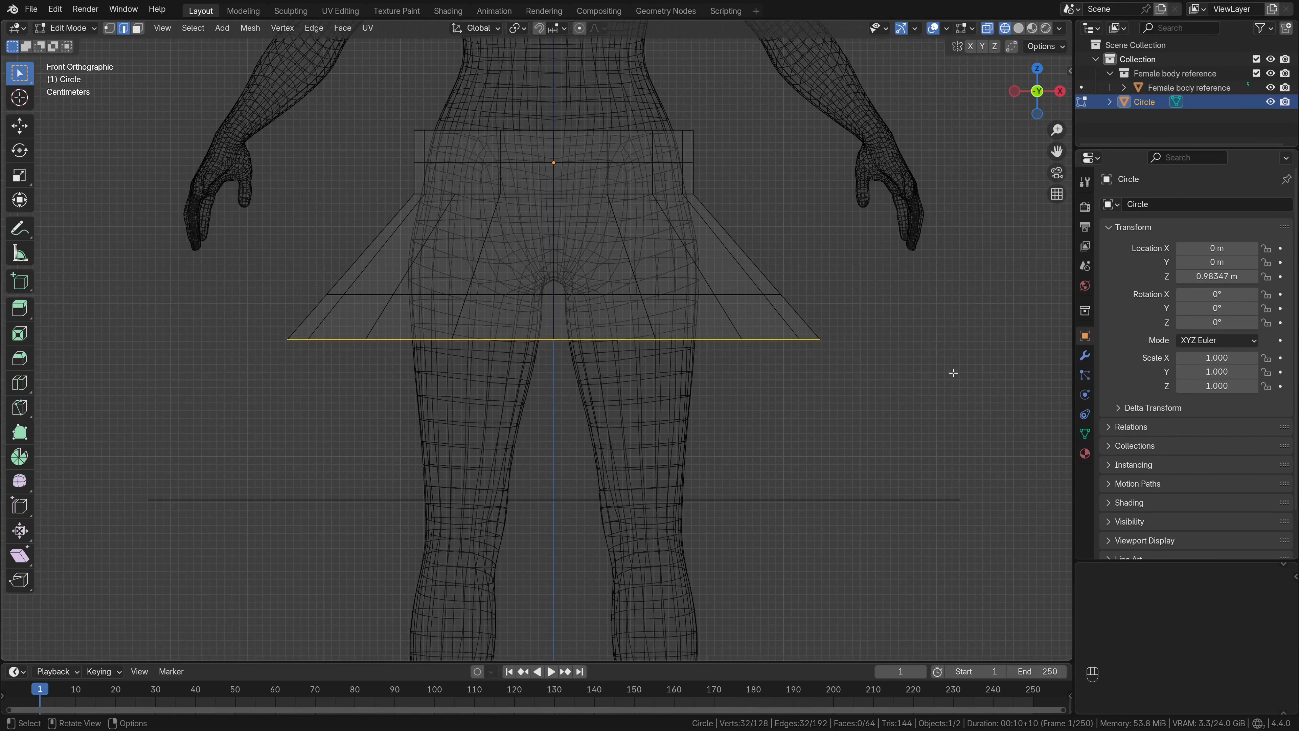
{"action": "left_click_drag", "start_coordinate": [101, 472], "coordinate": [1018, 550], "text": "shift"}
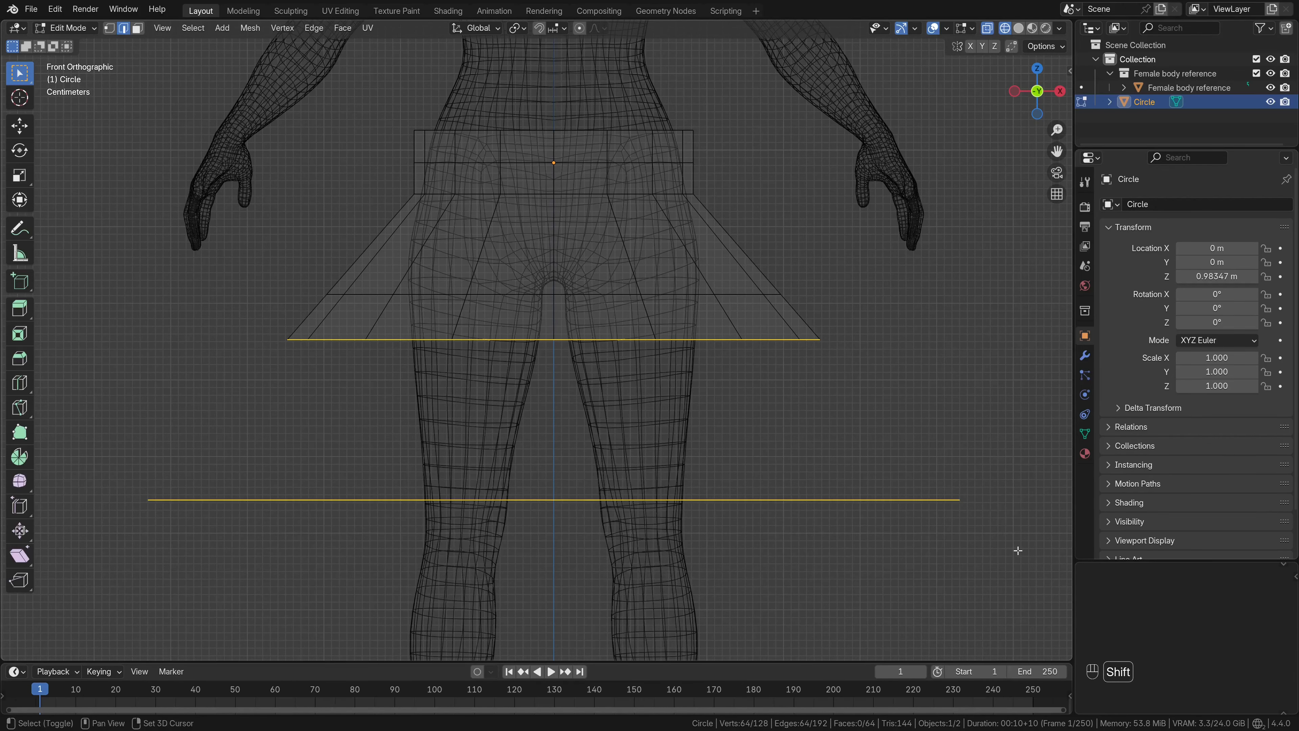
{"action": "left_click", "coordinate": [309, 29]}
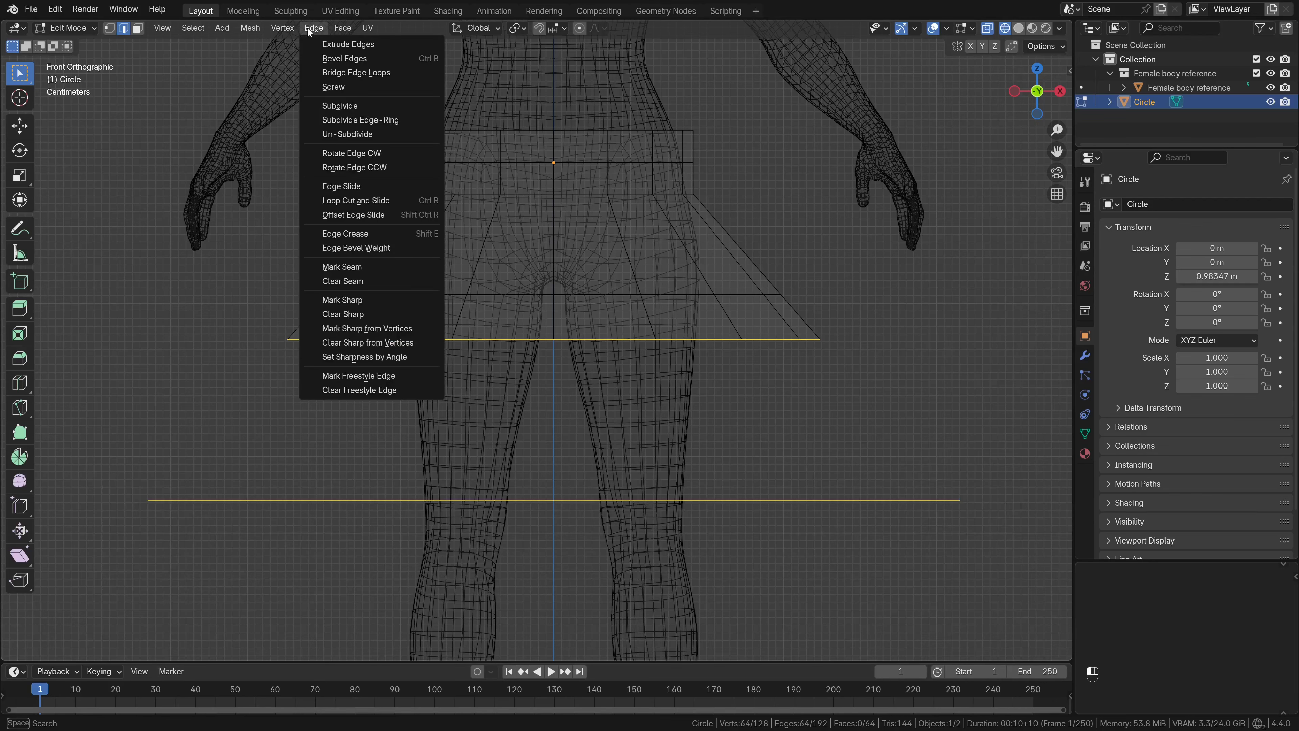
{"action": "left_click", "coordinate": [346, 72]}
{"action": "left_click", "coordinate": [1019, 28]}
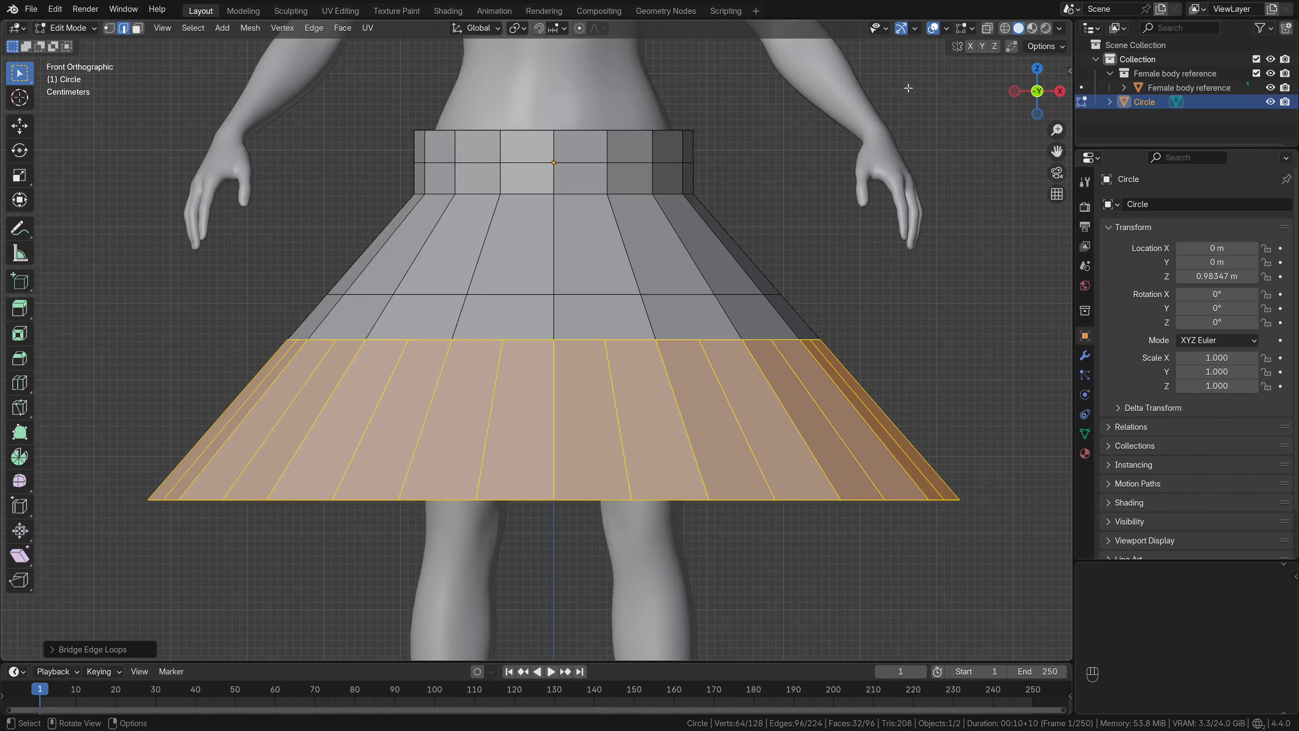
Leave mesh editing and add a Subdivision Surface modifier to the skirt
{"action": "scroll", "coordinate": [681, 253], "scroll_direction": "down", "scroll_amount": 2}
{"action": "mouse_move", "coordinate": [555, 371]}
{"action": "middle_mouse_down"}
{"action": "mouse_move", "coordinate": [577, 380]}
{"action": "mouse_move", "coordinate": [555, 380]}
{"action": "middle_mouse_up"}
{"action": "scroll", "coordinate": [499, 380], "scroll_direction": "down", "scroll_amount": 3}
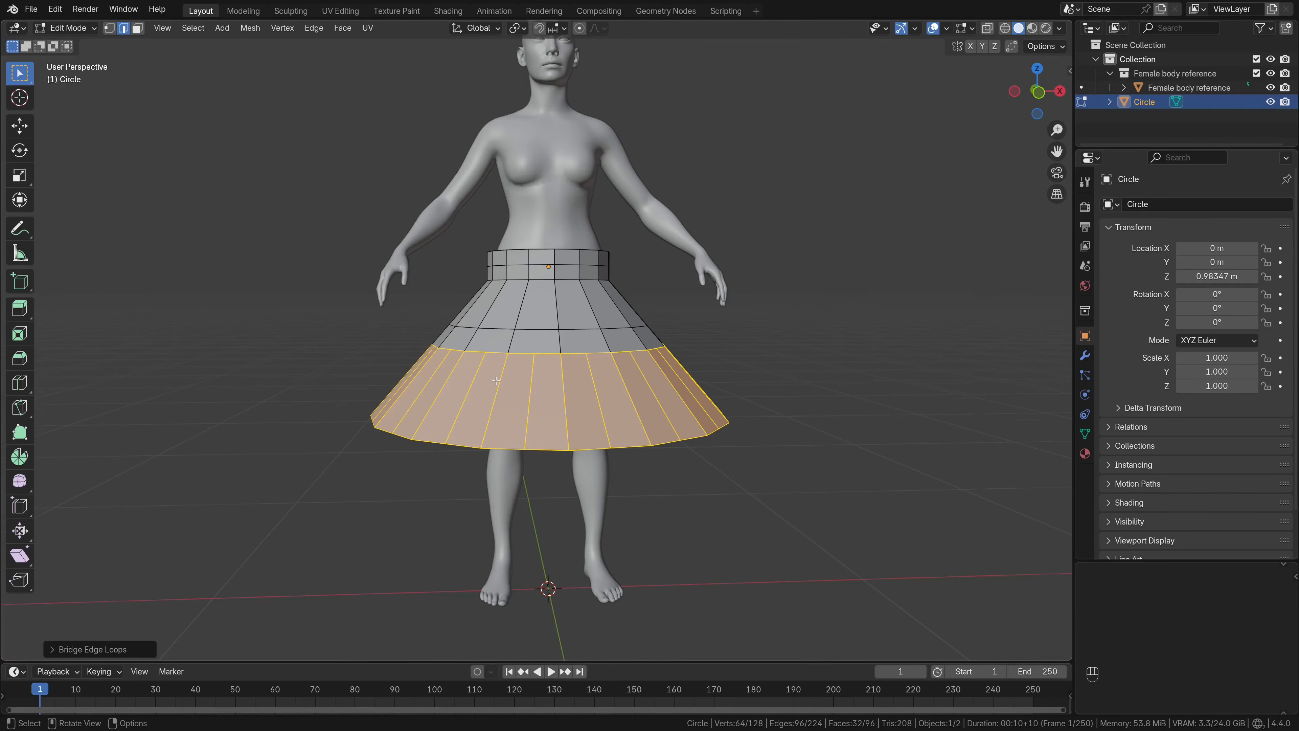
{"action": "scroll", "coordinate": [496, 380], "scroll_direction": "up", "scroll_amount": 1}
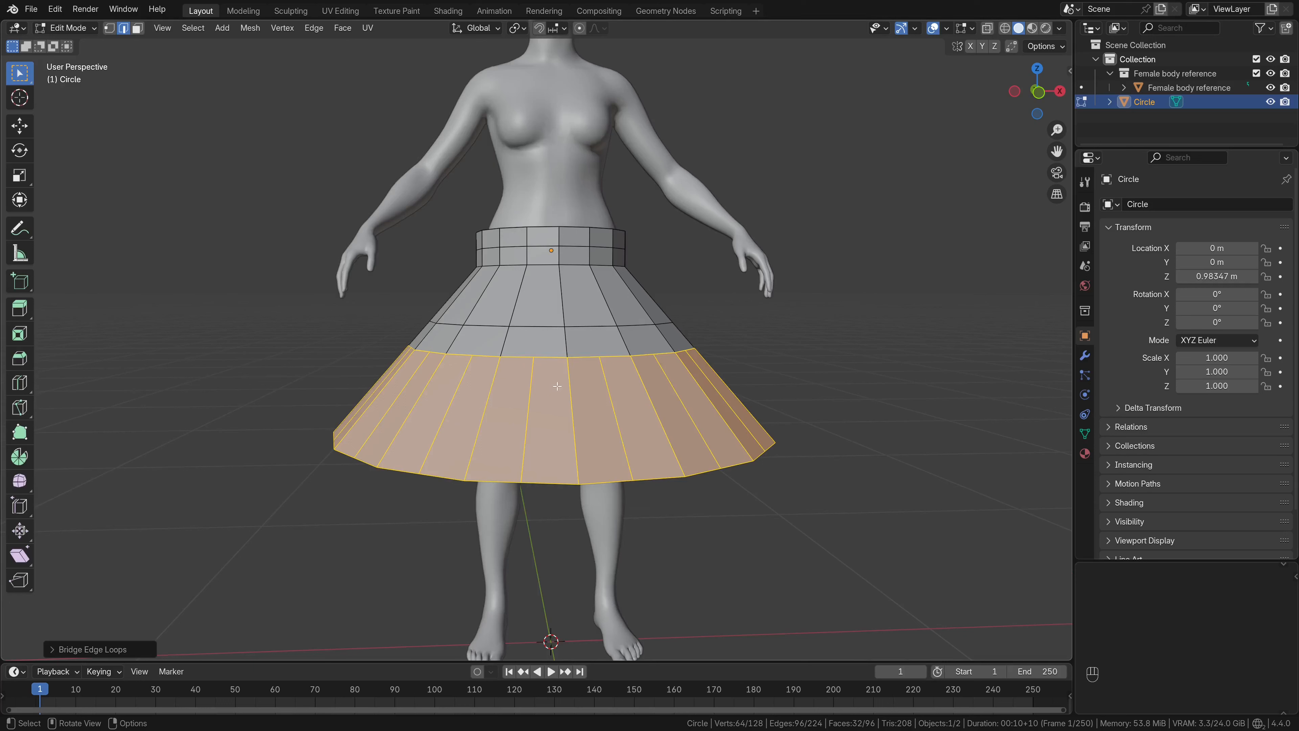
{"action": "key", "text": "Tab"}
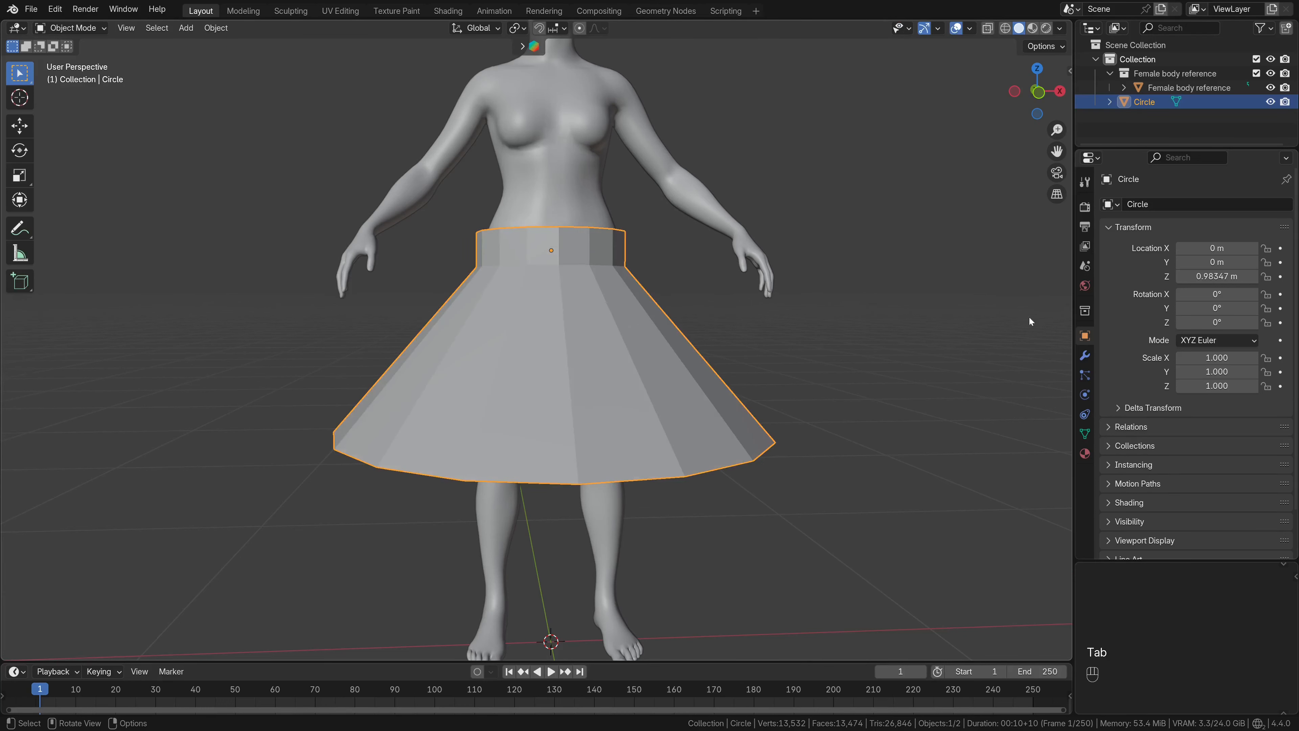
{"action": "left_click", "coordinate": [1085, 356]}
{"action": "left_click", "coordinate": [1174, 207]}
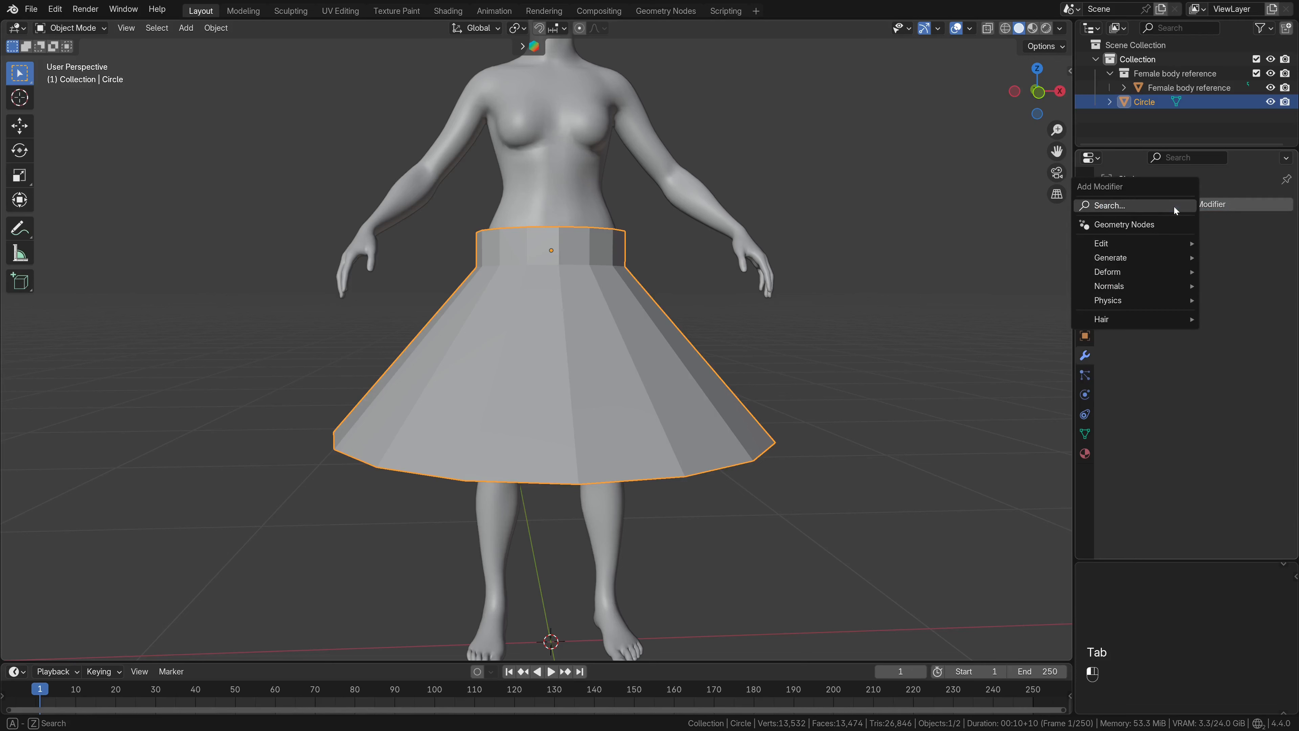
{"action": "mouse_move", "coordinate": [1136, 259]}
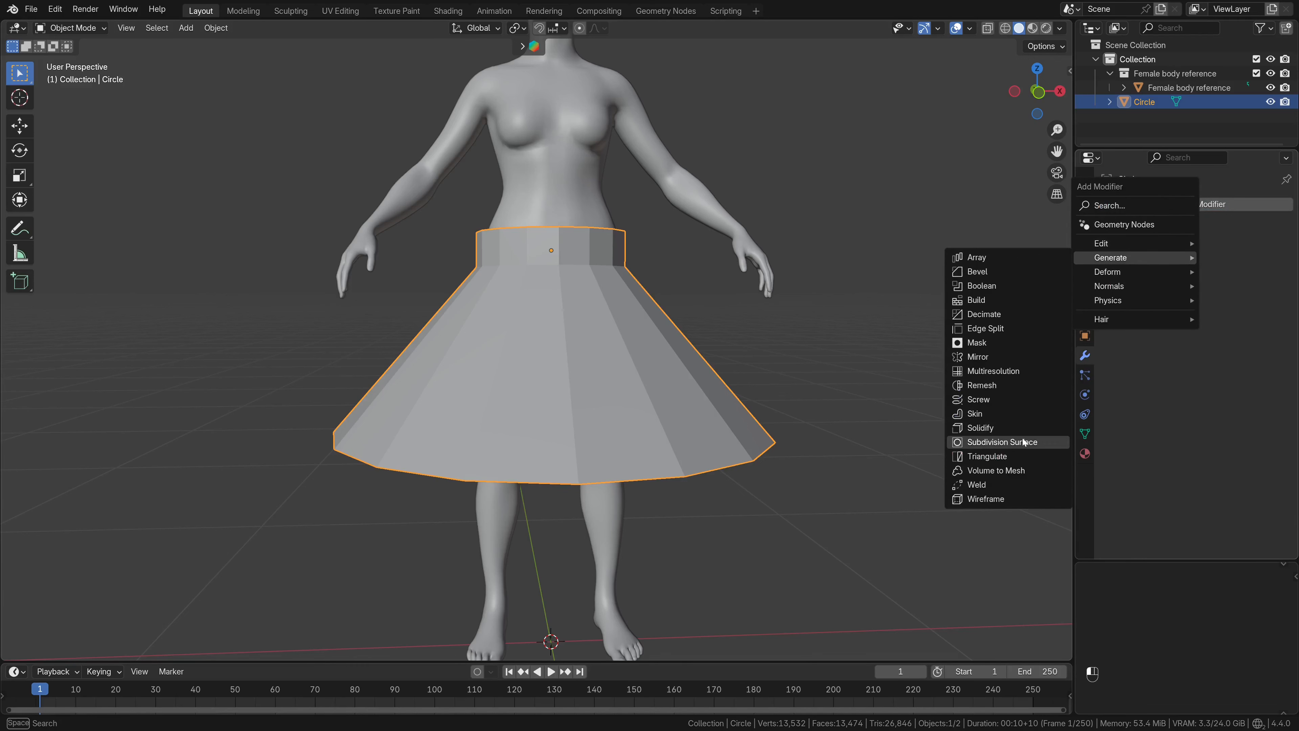
{"action": "left_click", "coordinate": [985, 443]}
{"action": "scroll", "coordinate": [767, 451], "scroll_direction": "up", "scroll_amount": 3}
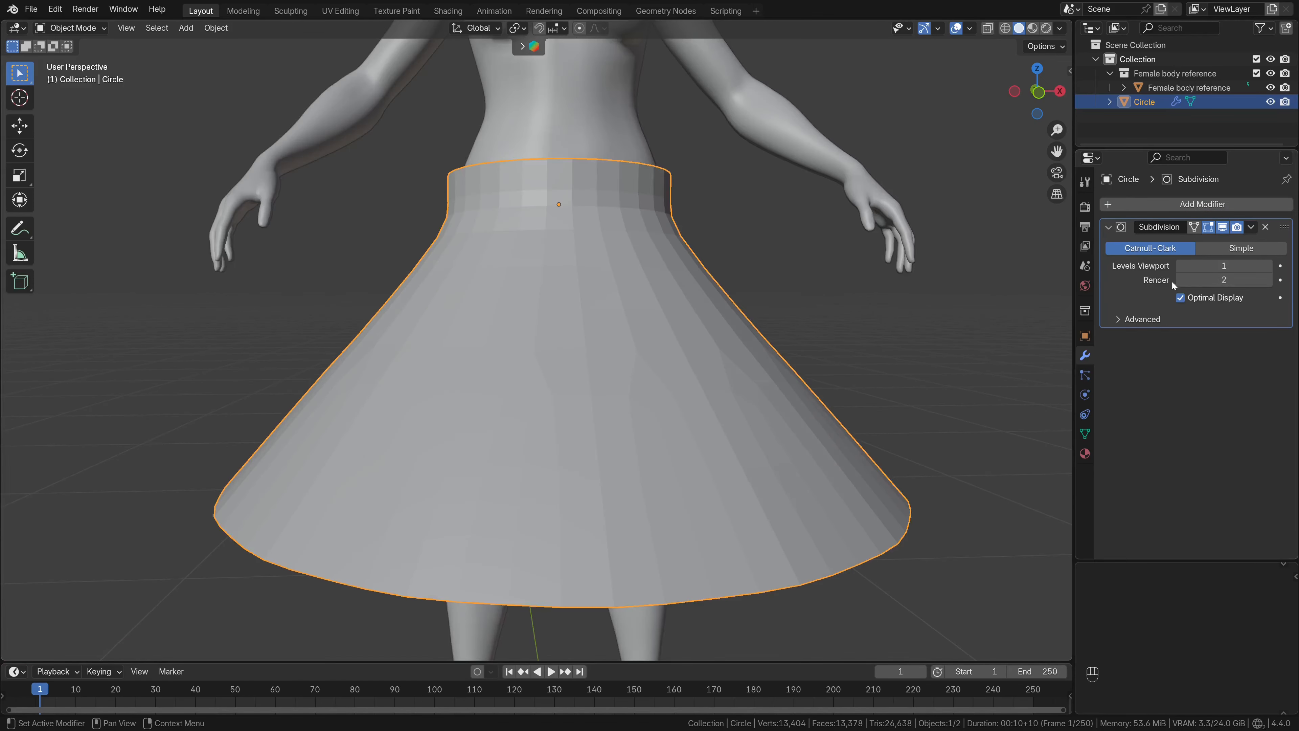
Apply the skirt's Subdivision Surface modifier at viewport level 1
{"action": "left_click", "coordinate": [1182, 278]}
{"action": "left_click", "coordinate": [1252, 229]}
{"action": "left_click", "coordinate": [1223, 246]}
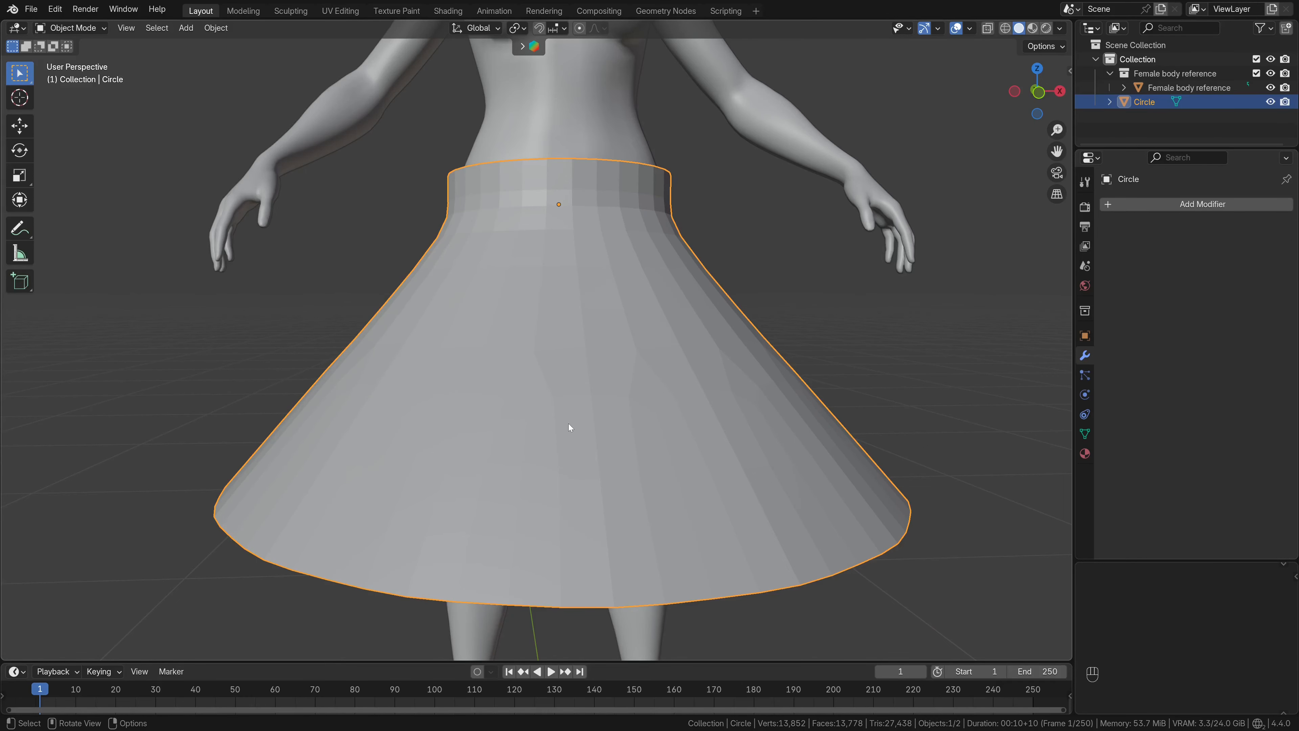
Return to mesh editing and add three horizontal loop cuts, one in each of the three tall face rows above the scalloped transition
{"action": "key", "text": "Tab"}
{"action": "scroll", "coordinate": [568, 423], "scroll_direction": "up", "scroll_amount": 1}
{"action": "scroll", "coordinate": [563, 421], "scroll_direction": "down", "scroll_amount": 3}
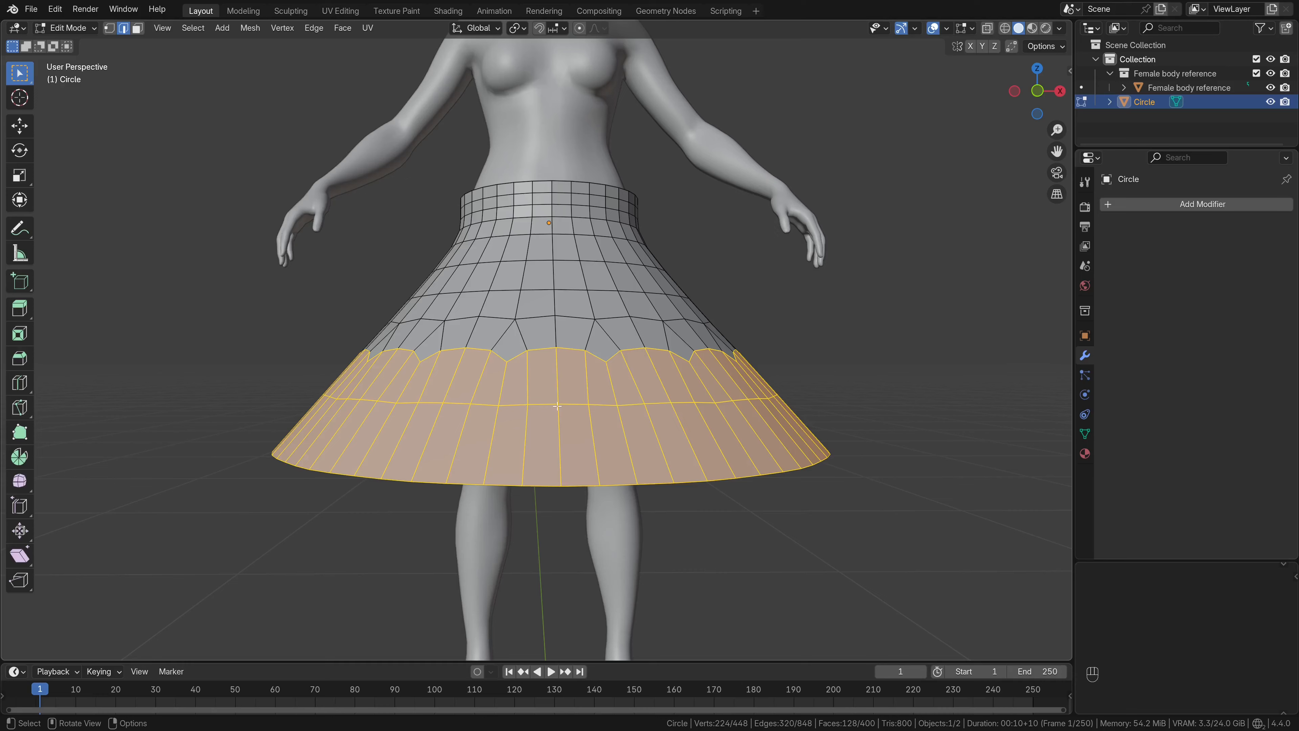
{"action": "scroll", "coordinate": [556, 420], "scroll_direction": "up", "scroll_amount": 2}
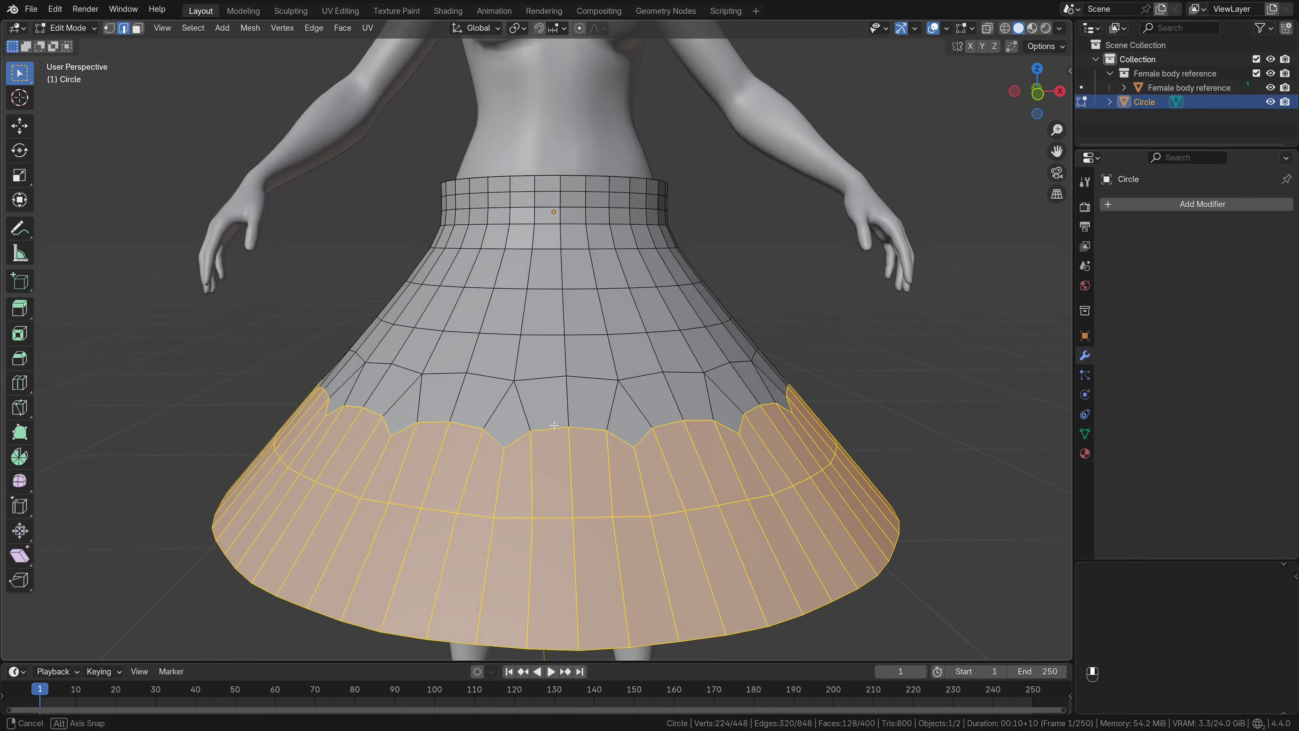
{"action": "key", "text": "ctrl+r"}
{"action": "double_click", "coordinate": [620, 277]}
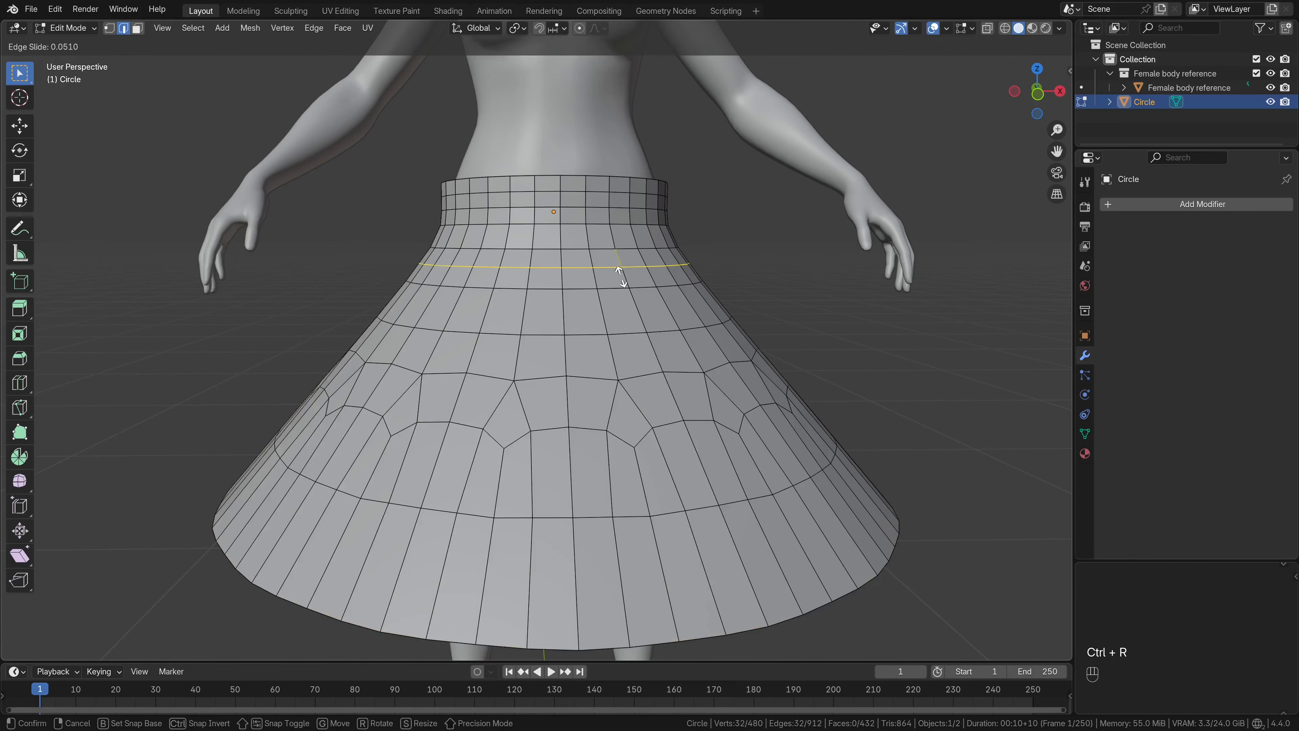
{"action": "key", "text": "ctrl+r"}
{"action": "double_click", "coordinate": [628, 306]}
{"action": "key", "text": "ctrl+r"}
{"action": "double_click", "coordinate": [635, 354]}
Add one loop cut in the row just below the scalloped transition and two loop cuts in the hem row
{"action": "key", "text": "ctrl+r"}
{"action": "double_click", "coordinate": [675, 490]}
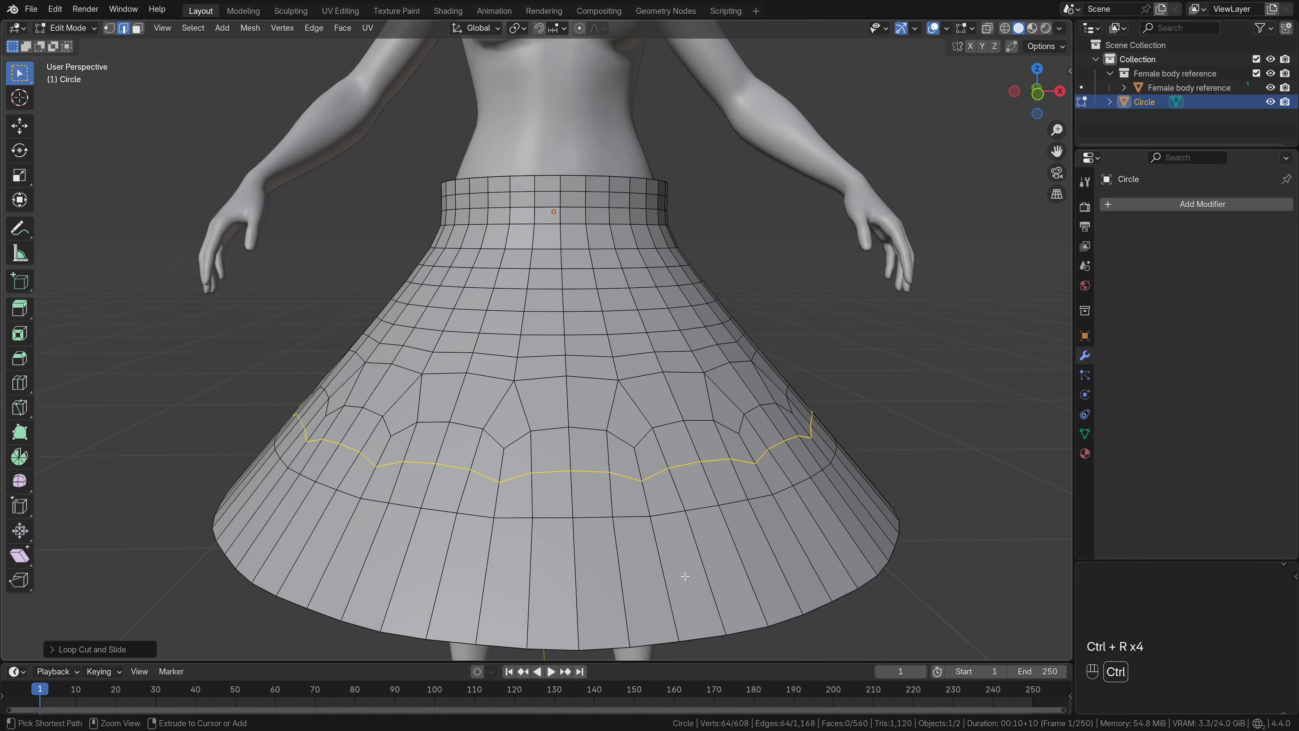
{"action": "key", "text": "ctrl+r"}
{"action": "scroll", "coordinate": [685, 565], "scroll_direction": "up", "scroll_amount": 1}
{"action": "double_click", "coordinate": [684, 561]}
{"action": "scroll", "coordinate": [682, 560], "scroll_direction": "down", "scroll_amount": 1}
In front wireframe view, select the slightly wavy vertex loop just above the scalloped transition and edge-slide it down to even the spacing
{"action": "middle_click_drag", "start_coordinate": [676, 559], "coordinate": [664, 540]}
{"action": "scroll", "coordinate": [660, 533], "scroll_direction": "up", "scroll_amount": 1}
{"action": "left_click", "coordinate": [576, 372], "text": "alt"}
{"action": "key", "text": "KP_1"}
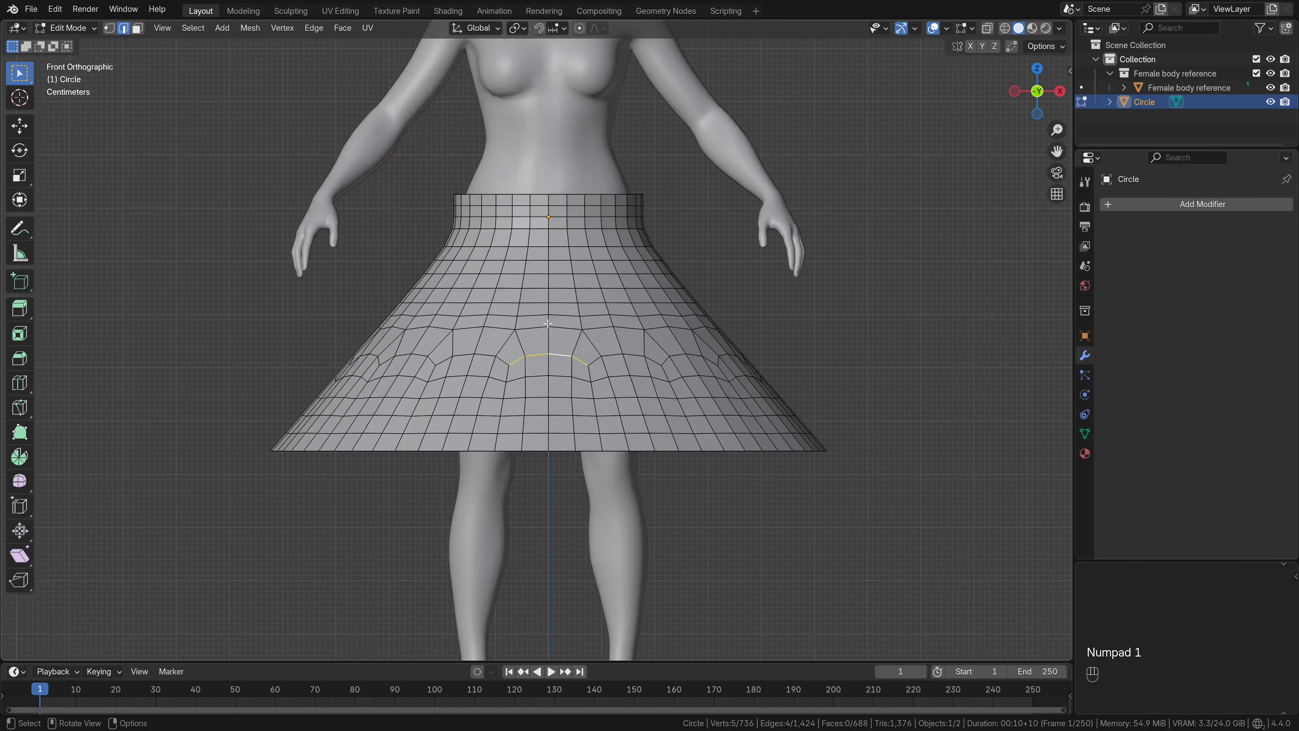
{"action": "scroll", "coordinate": [547, 324], "scroll_direction": "up", "scroll_amount": 3}
{"action": "key", "text": "z"}
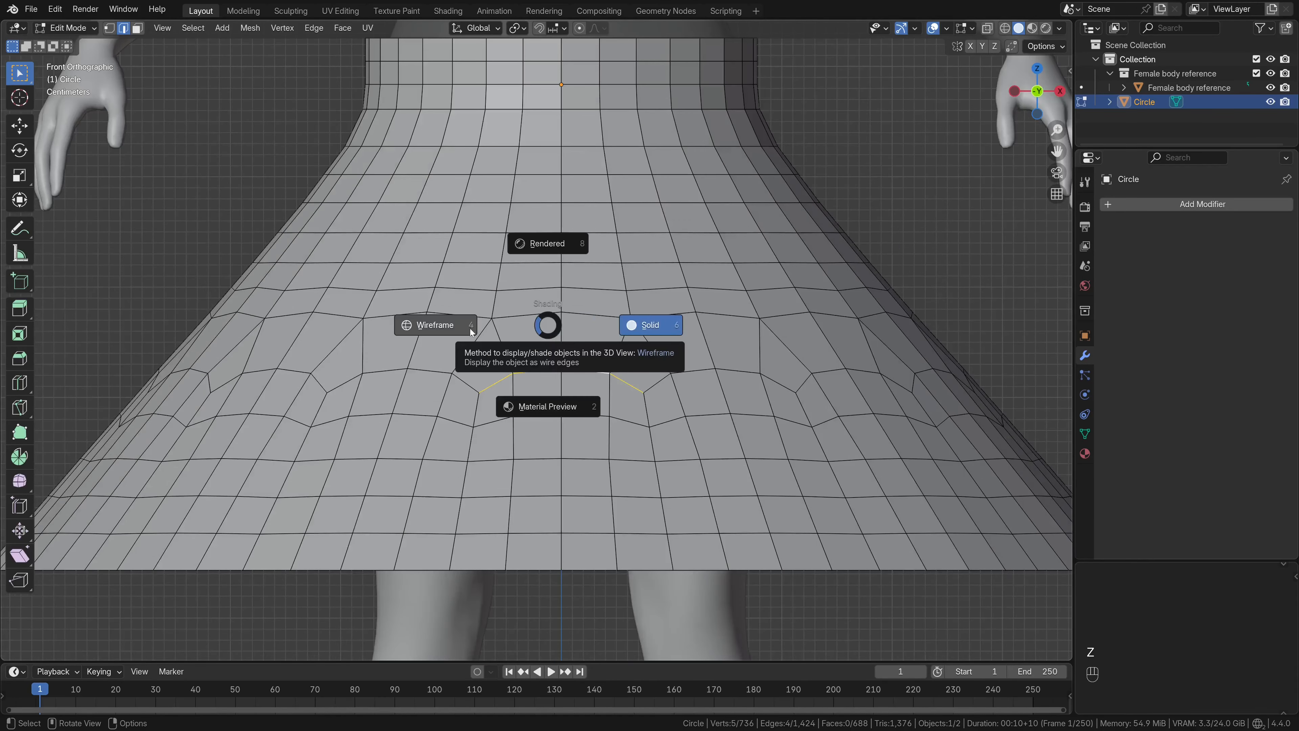
{"action": "left_click", "coordinate": [429, 329]}
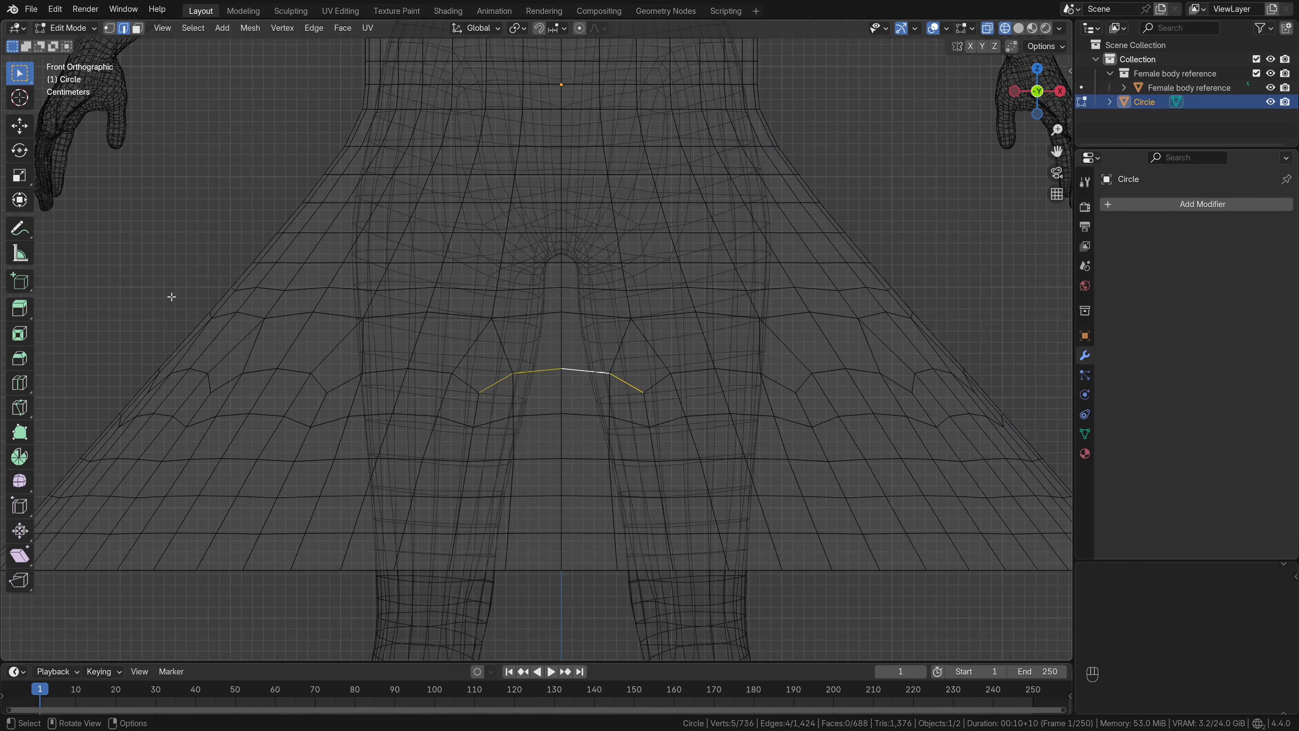
{"action": "left_click", "coordinate": [108, 28]}
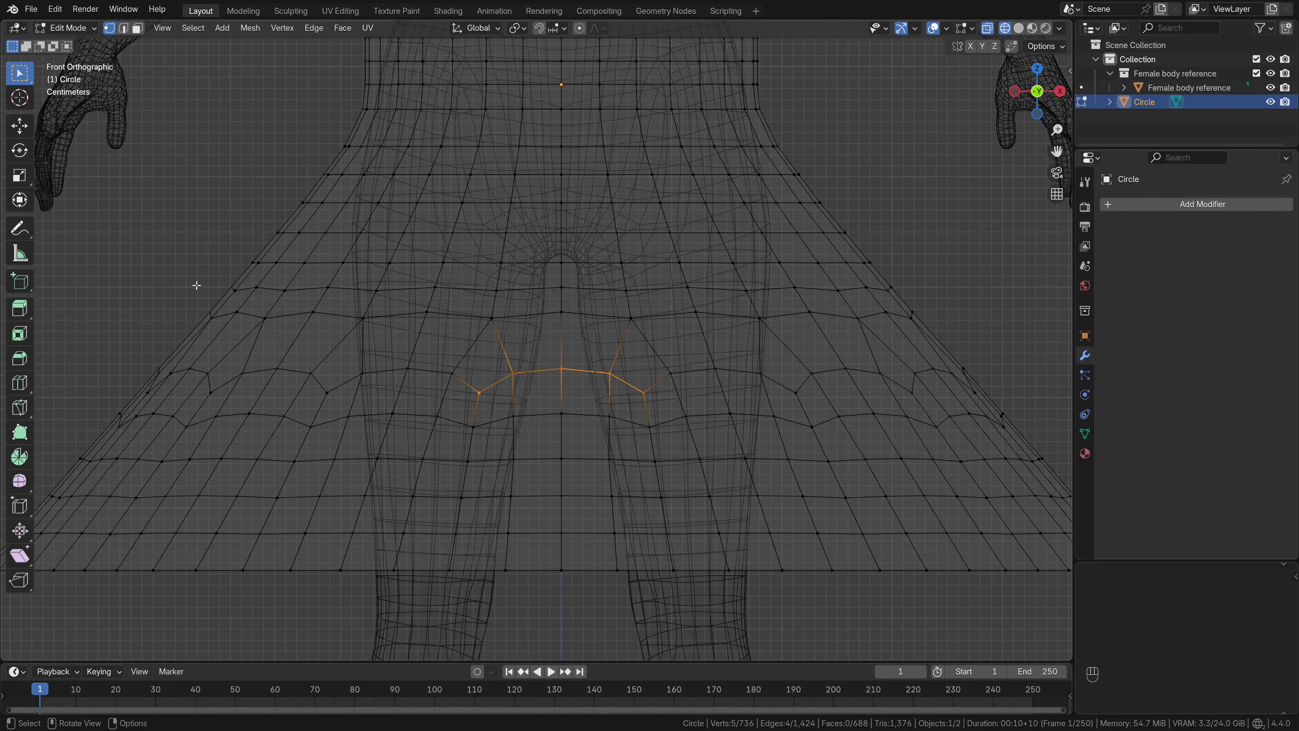
{"action": "left_click_drag", "start_coordinate": [180, 298], "coordinate": [978, 336]}
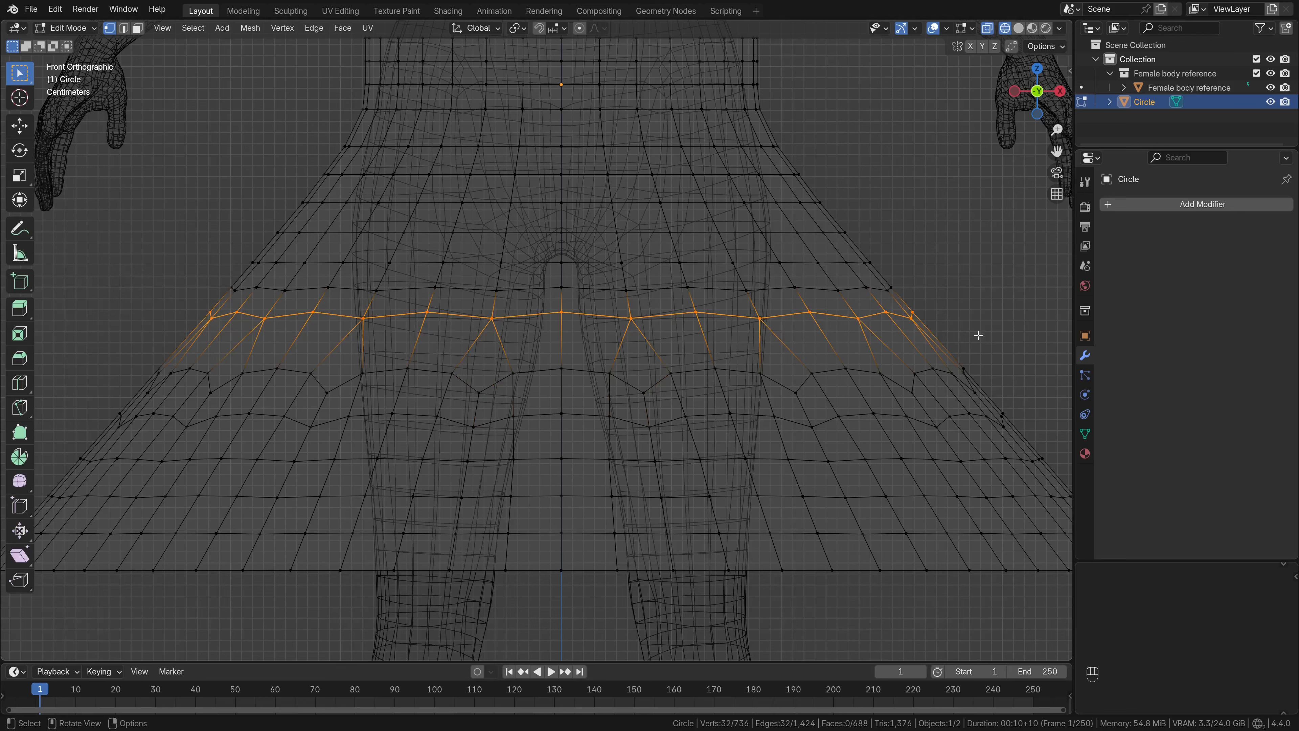
{"action": "key", "text": "g"}
{"action": "key", "text": "g"}
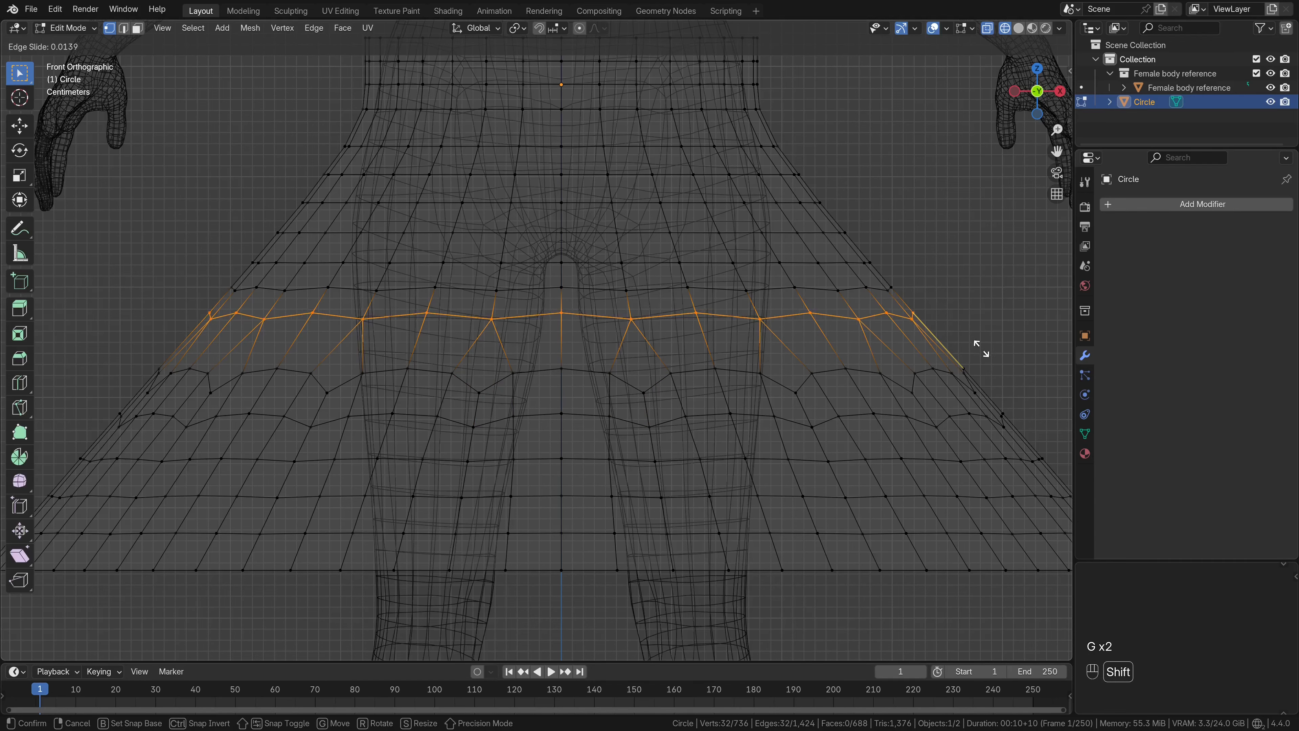
{"action": "left_click", "coordinate": [1000, 442]}
Select all of the skirt's vertices except the three waistband loops and smooth them once
{"action": "scroll", "coordinate": [685, 439], "scroll_direction": "down", "scroll_amount": 4}
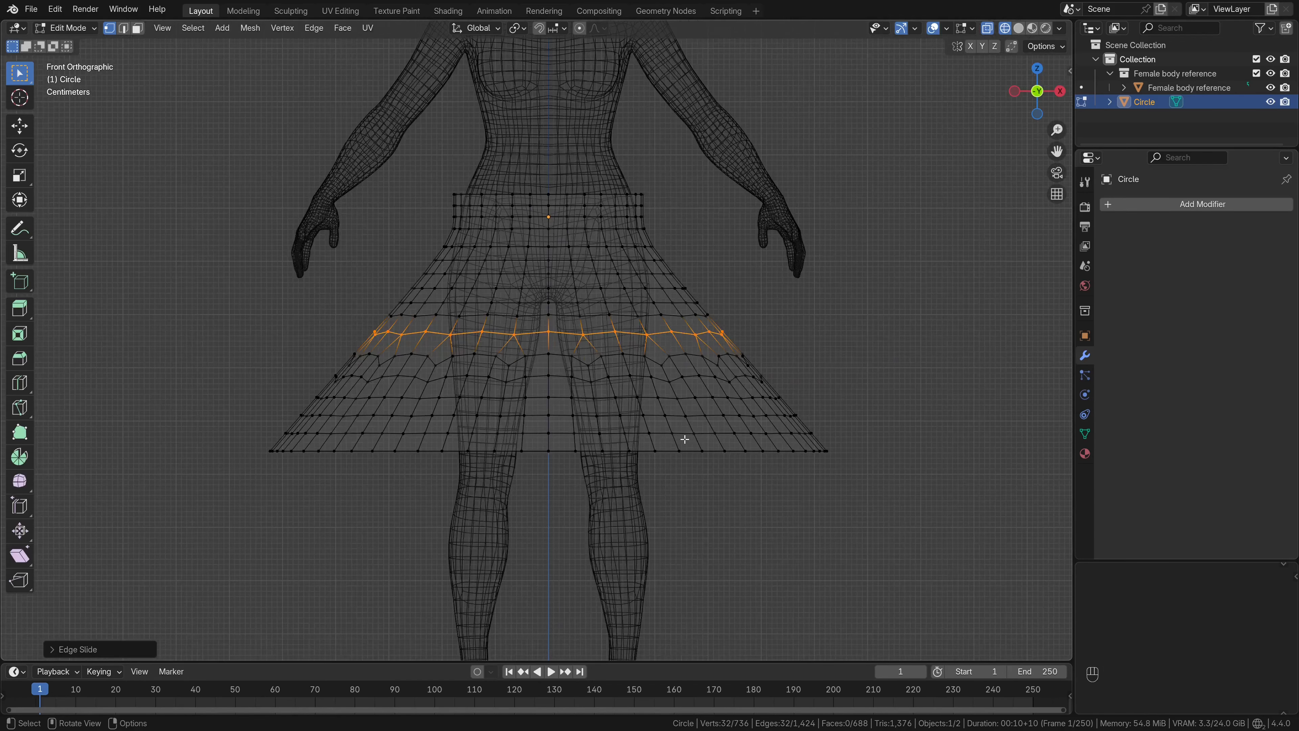
{"action": "key", "text": "a"}
{"action": "scroll", "coordinate": [618, 318], "scroll_direction": "up", "scroll_amount": 2}
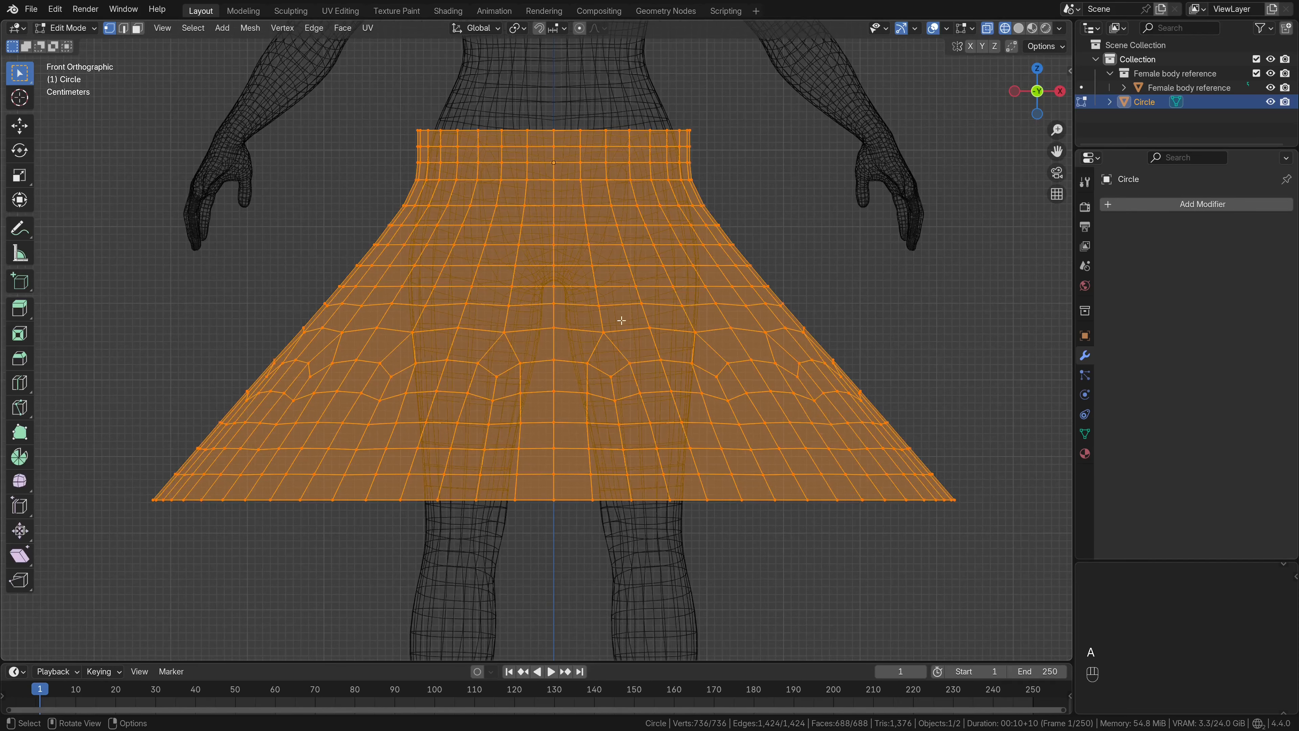
{"action": "left_click_drag", "start_coordinate": [375, 76], "coordinate": [751, 171], "text": "ctrl"}
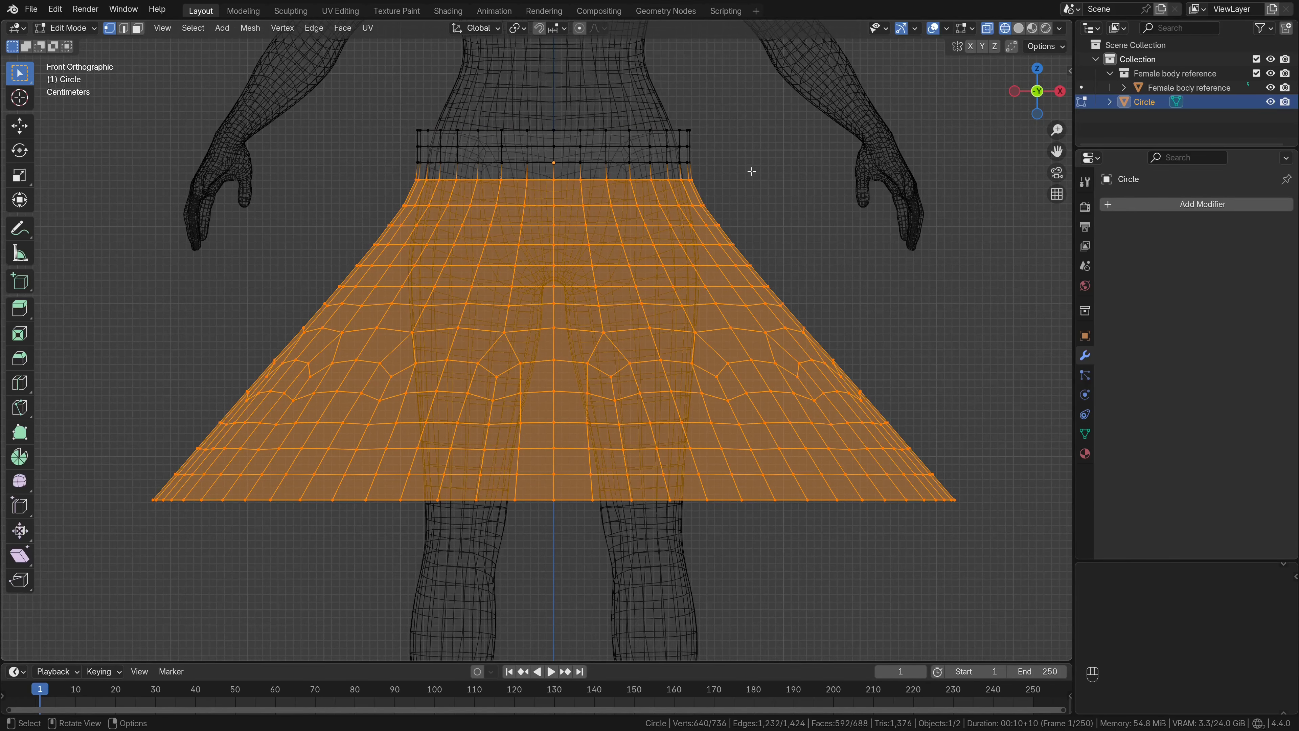
{"action": "right_click", "coordinate": [751, 171]}
{"action": "left_click", "coordinate": [701, 359]}
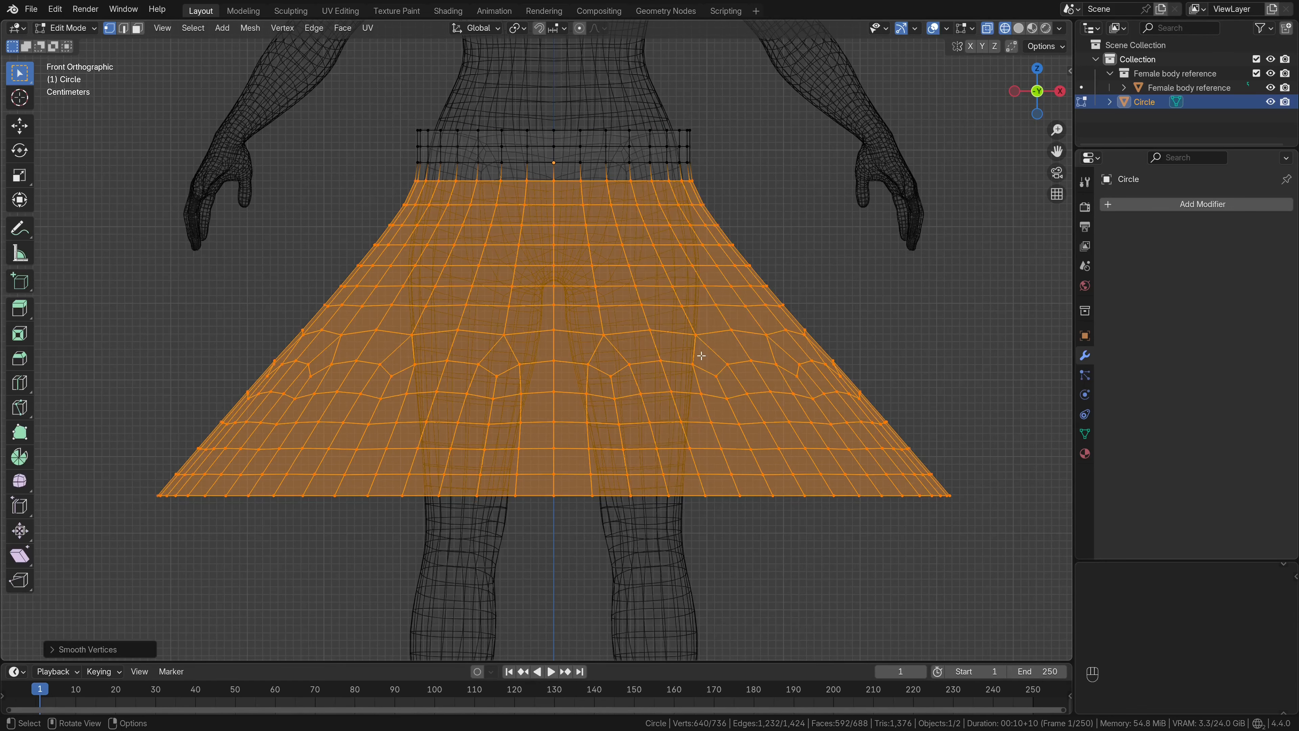
Try a second vertex smoothing pass on the flared part of the skirt, and undo it
{"action": "right_click", "coordinate": [702, 355]}
{"action": "left_click", "coordinate": [701, 355]}
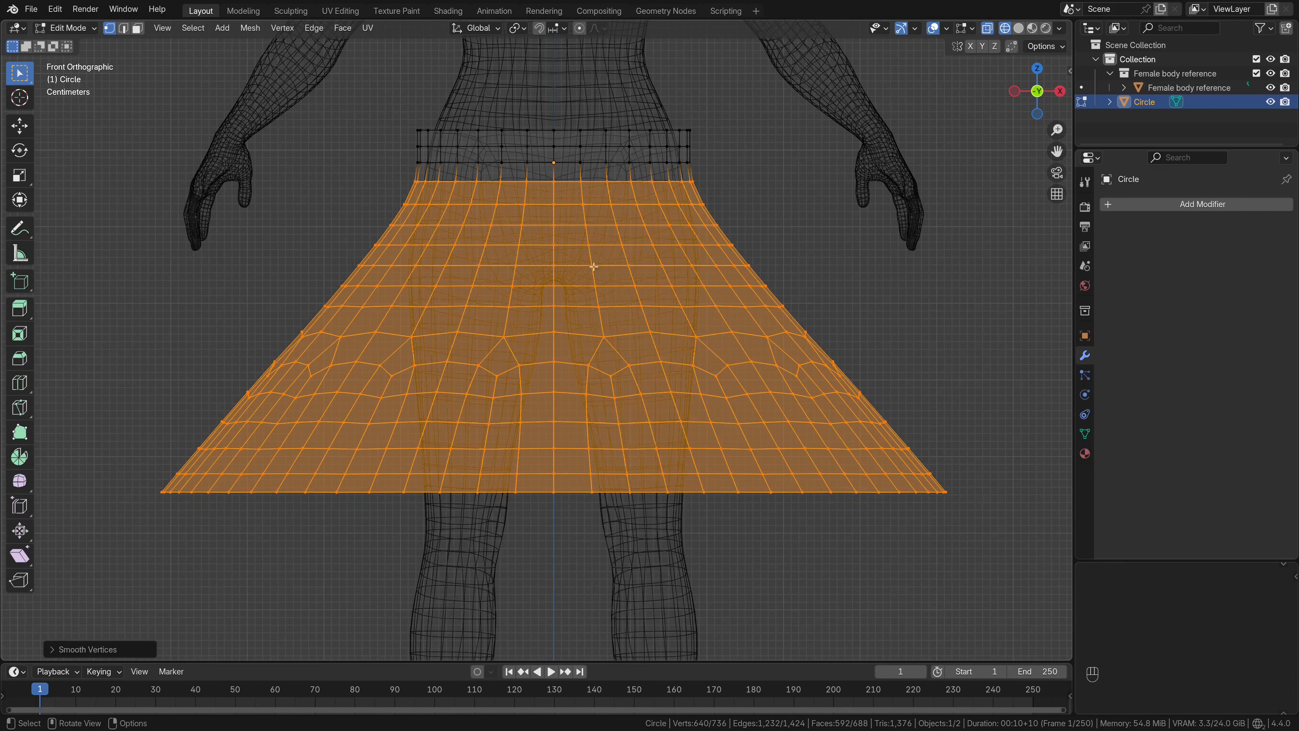
{"action": "scroll", "coordinate": [583, 296], "scroll_direction": "up", "scroll_amount": 1}
{"action": "middle_click_drag", "start_coordinate": [626, 275], "coordinate": [631, 303], "text": "shift"}
{"action": "scroll", "coordinate": [629, 297], "scroll_direction": "up", "scroll_amount": 1}
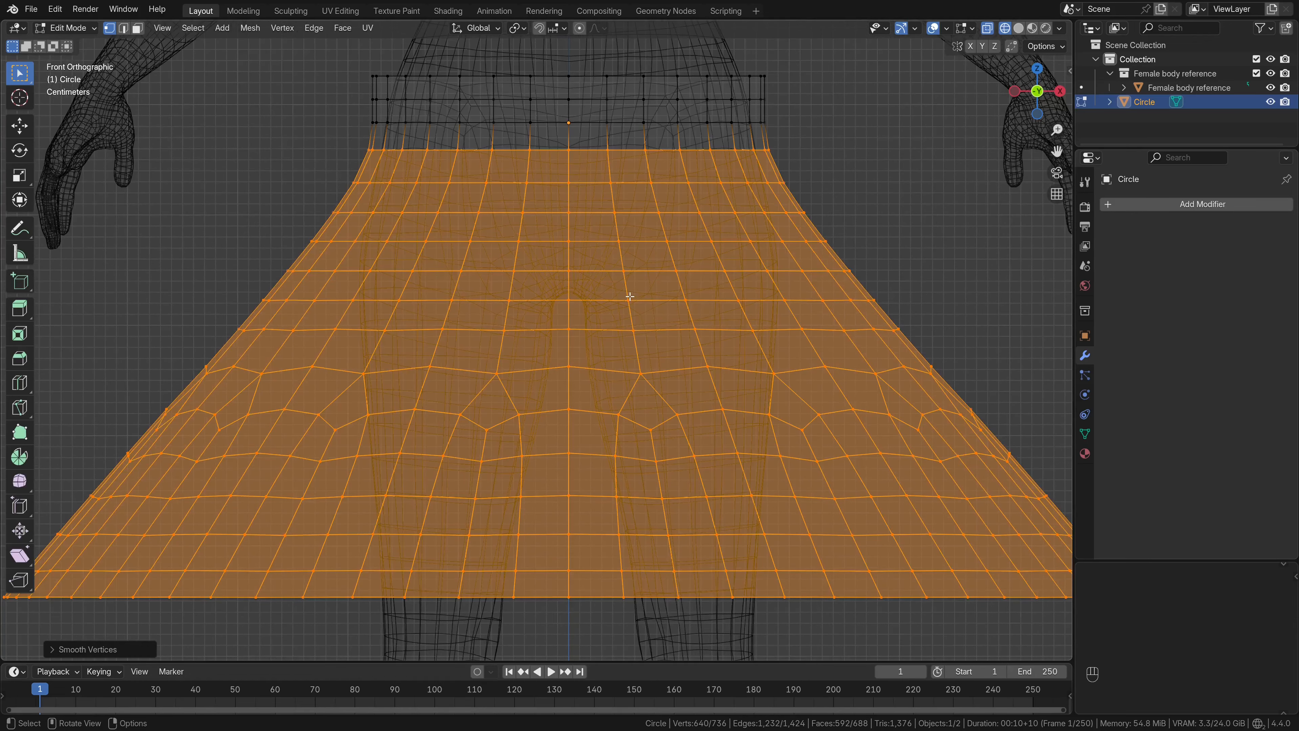
{"action": "middle_click_drag", "start_coordinate": [645, 226], "coordinate": [644, 266], "text": "shift"}
{"action": "scroll", "coordinate": [643, 267], "scroll_direction": "up", "scroll_amount": 1}
{"action": "key", "text": "ctrl+z"}
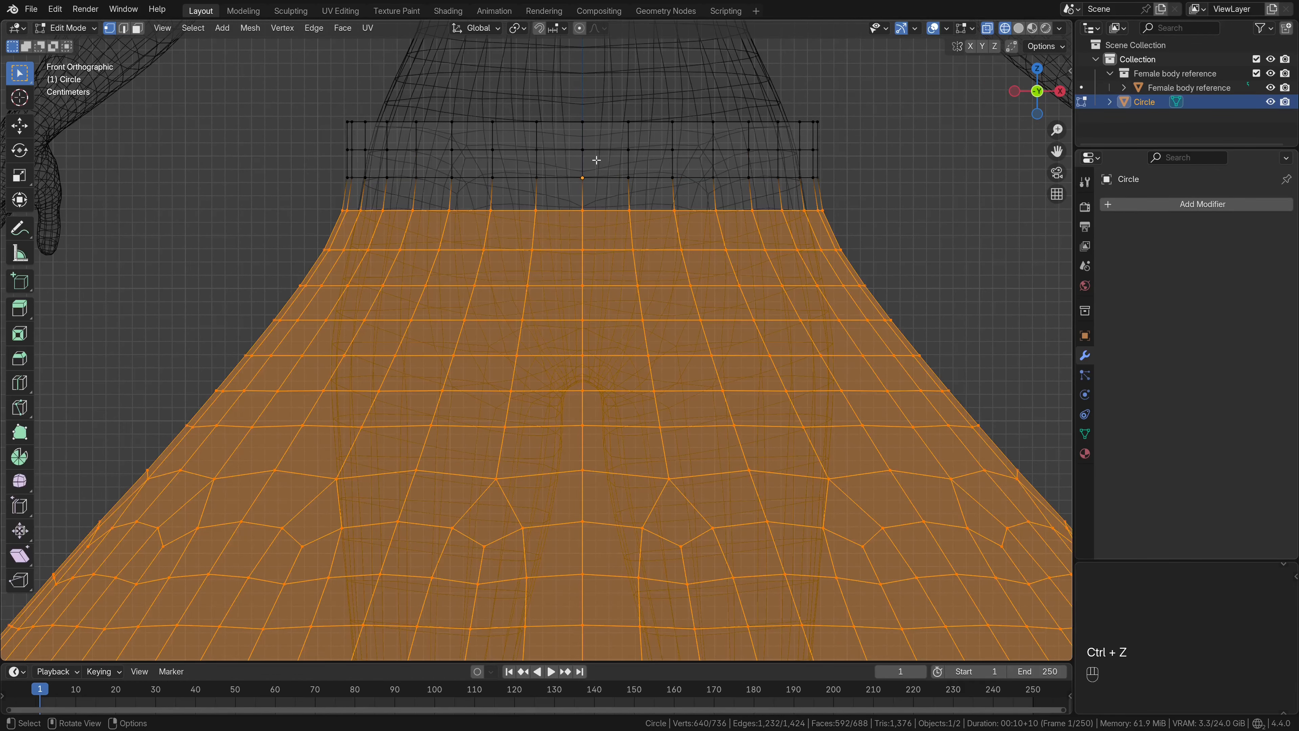
Dissolve the waistband's middle edge loop and scale the first loop below the waistband in to about 0.98
{"action": "left_click", "coordinate": [604, 152], "text": "alt"}
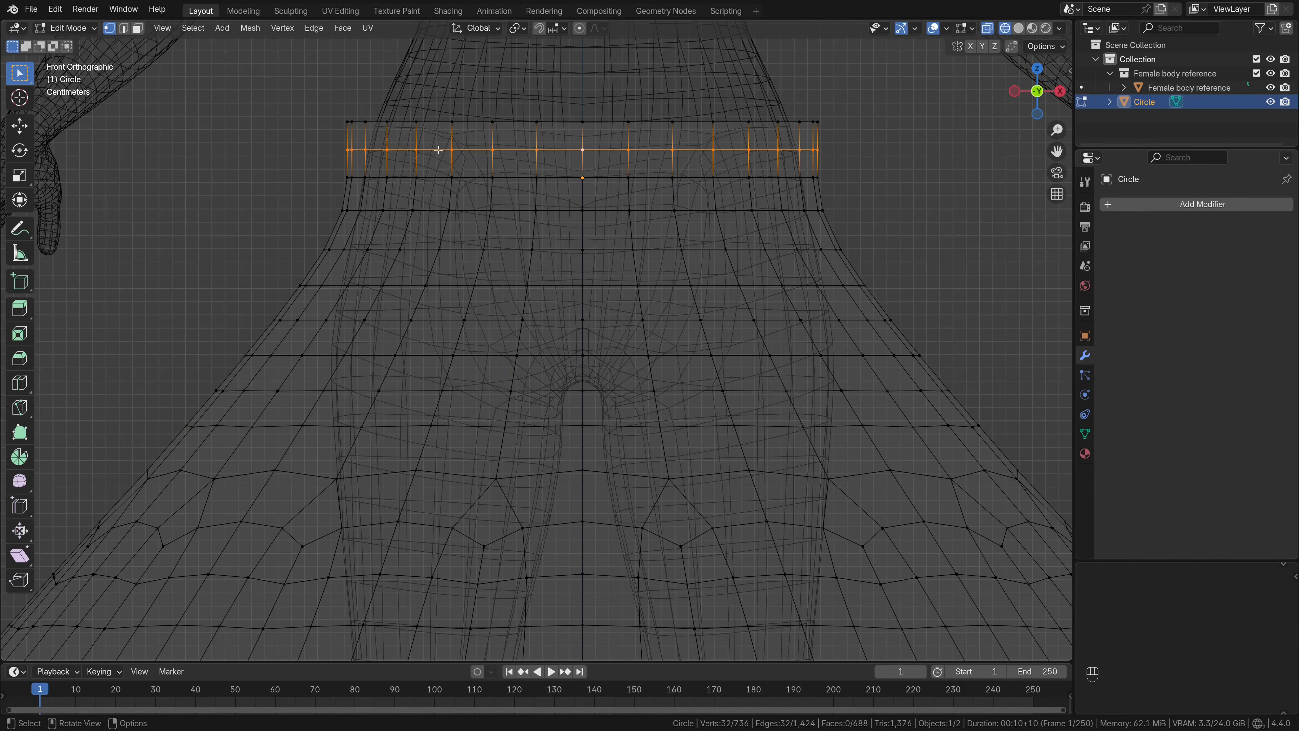
{"action": "key", "text": "x"}
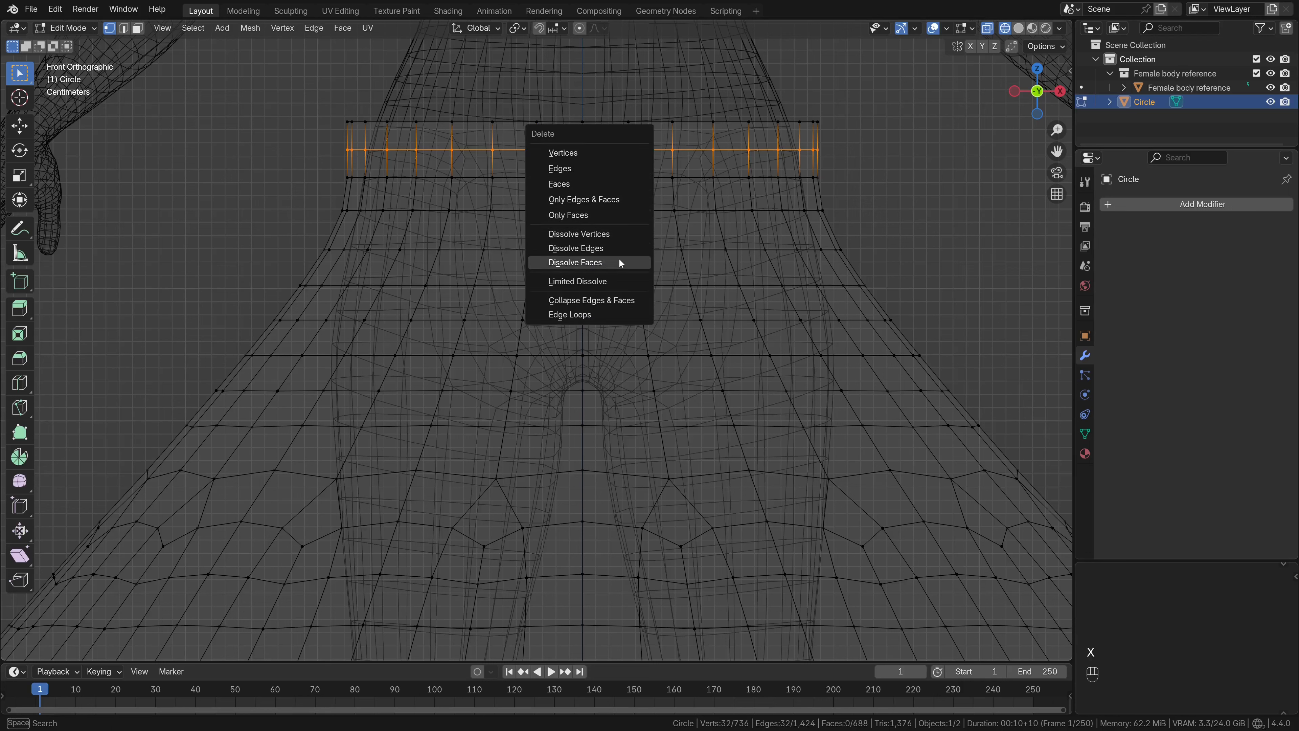
{"action": "left_click", "coordinate": [619, 247]}
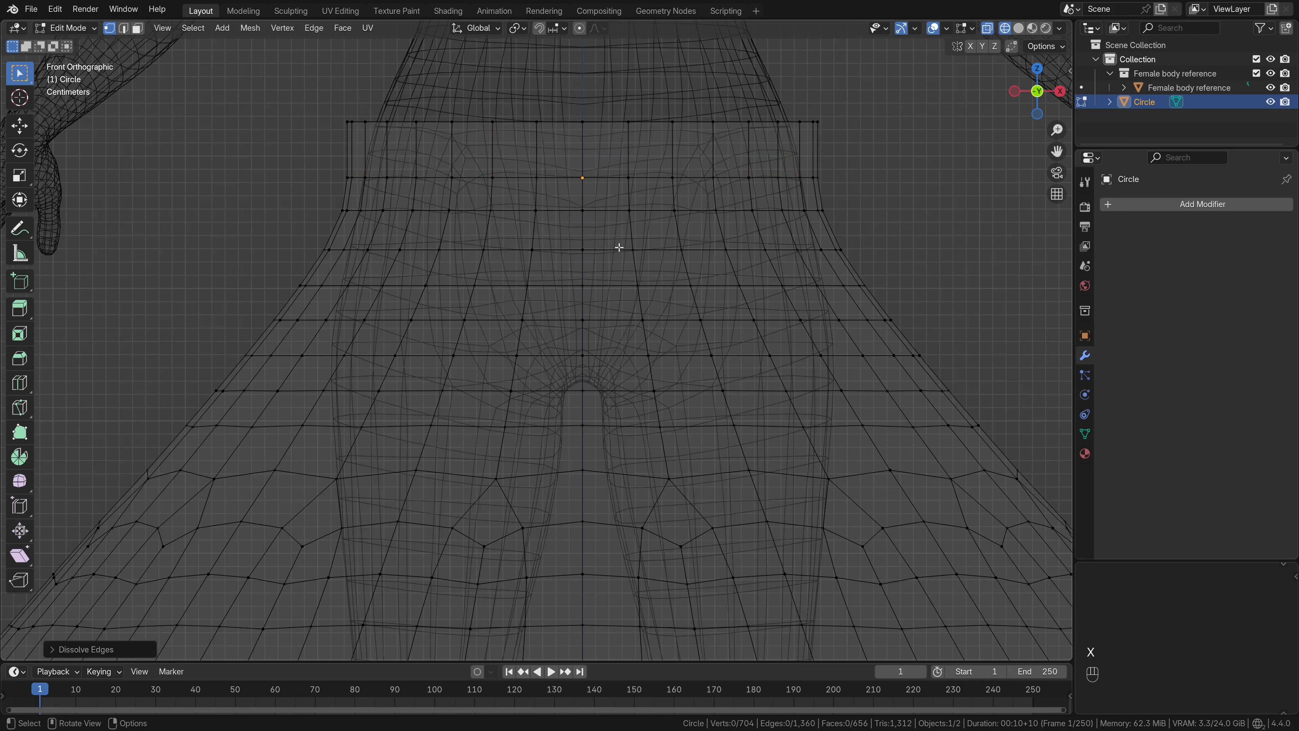
{"action": "left_click", "coordinate": [564, 211], "text": "alt"}
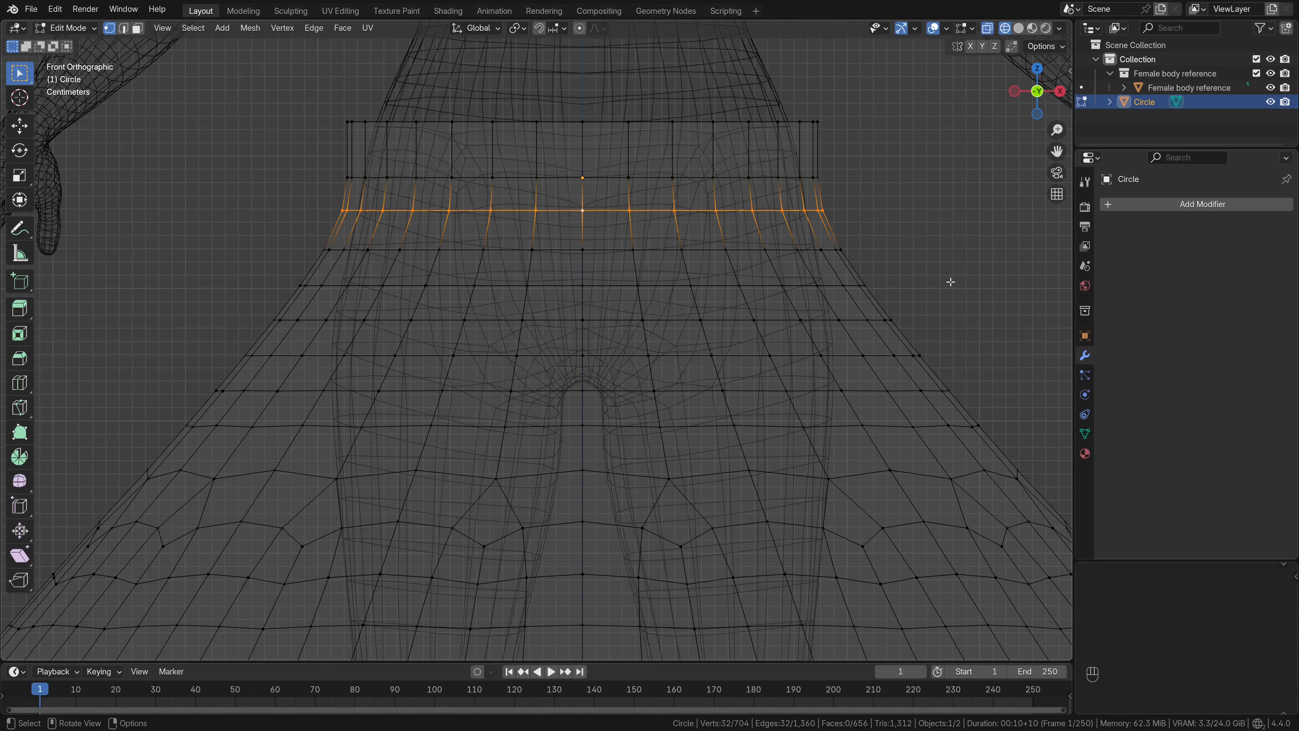
{"action": "key", "text": "s"}
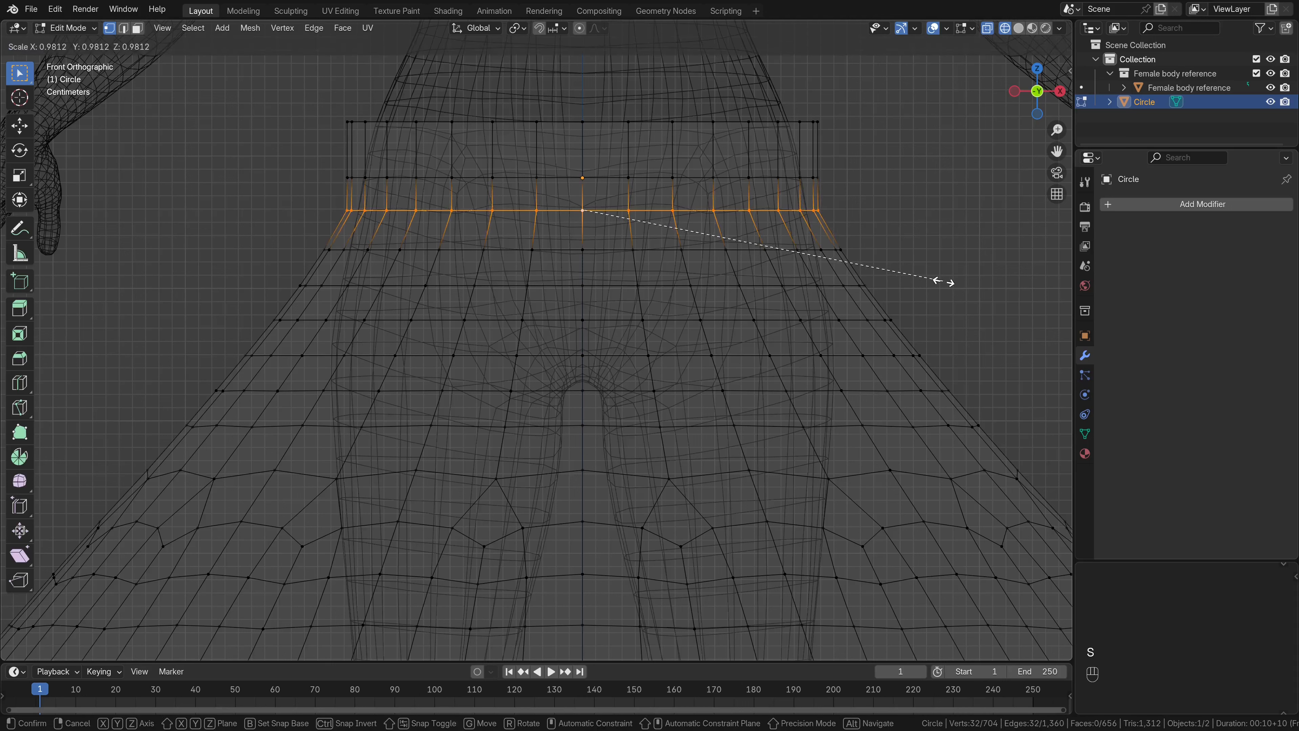
{"action": "left_click", "coordinate": [944, 281]}
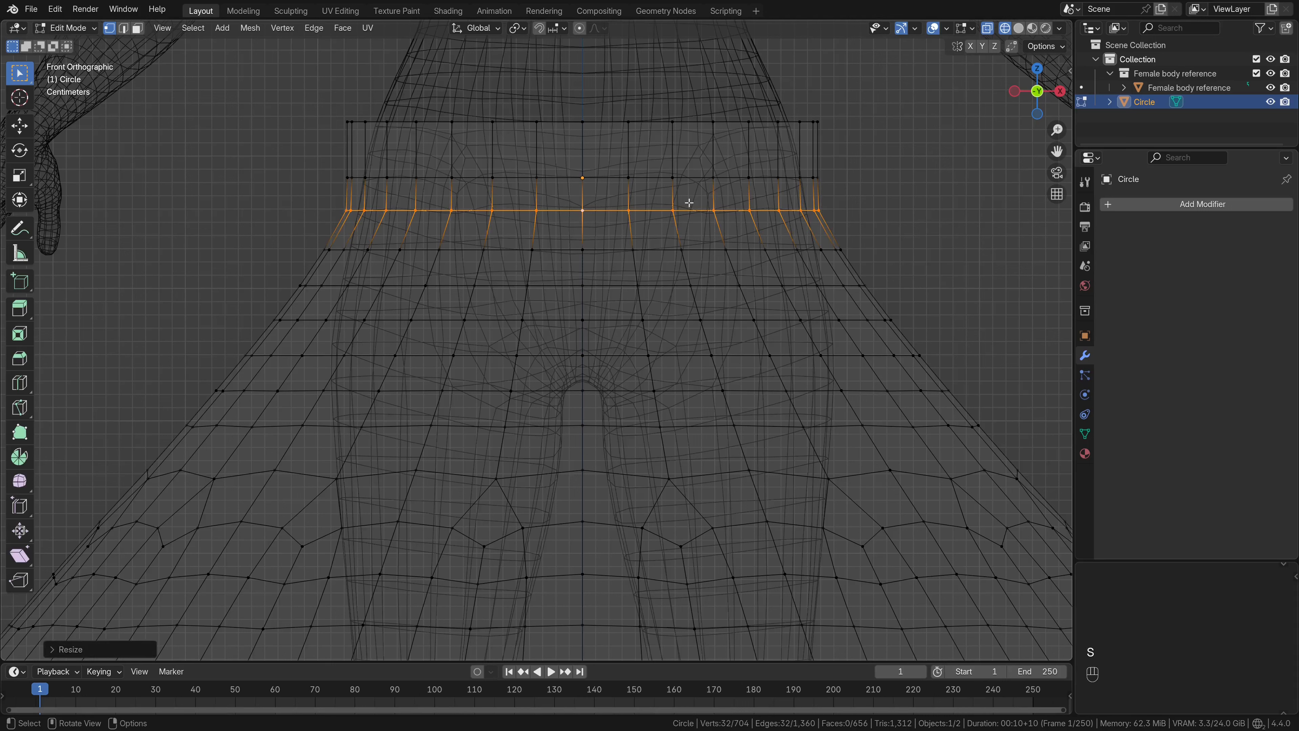
Edge-slide the waistband's lower loop up so it sits midway between the top edge and the first flare loop
{"action": "left_click", "coordinate": [611, 178], "text": "alt"}
{"action": "key", "text": "g"}
{"action": "key", "text": "g"}
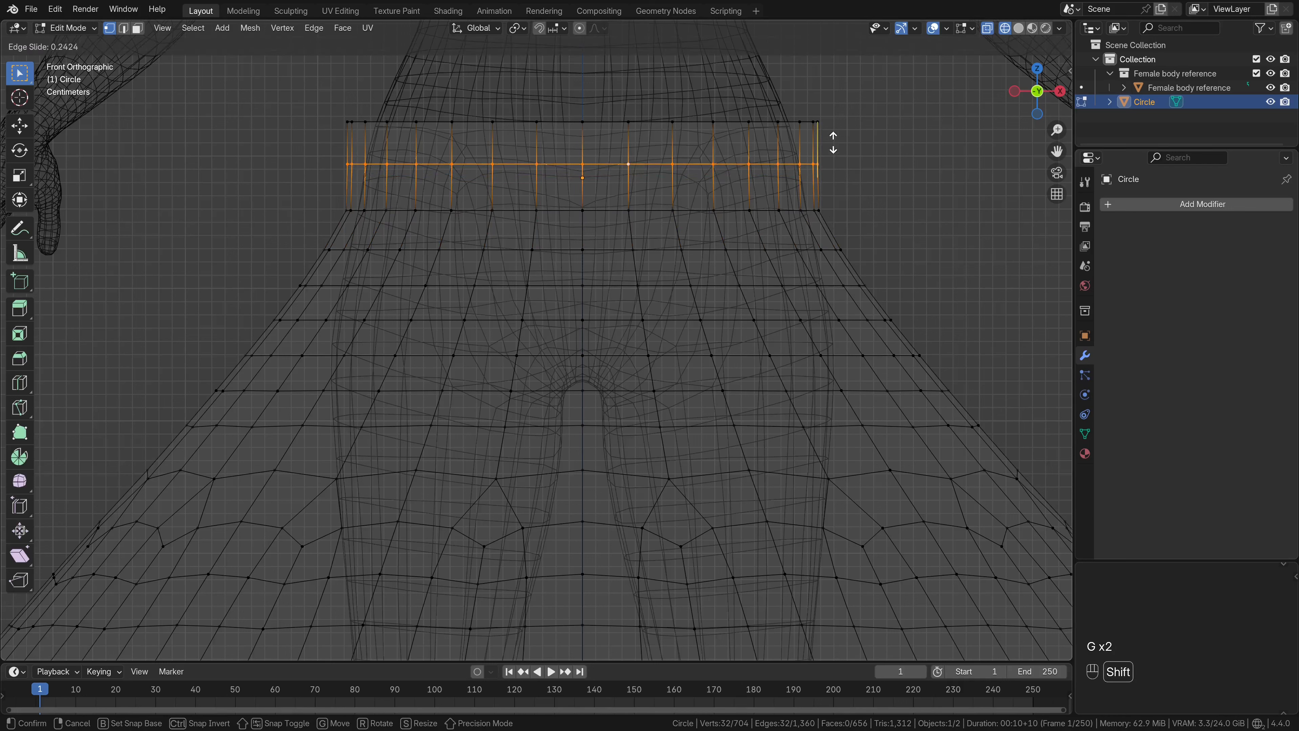
{"action": "left_click", "coordinate": [837, 153]}
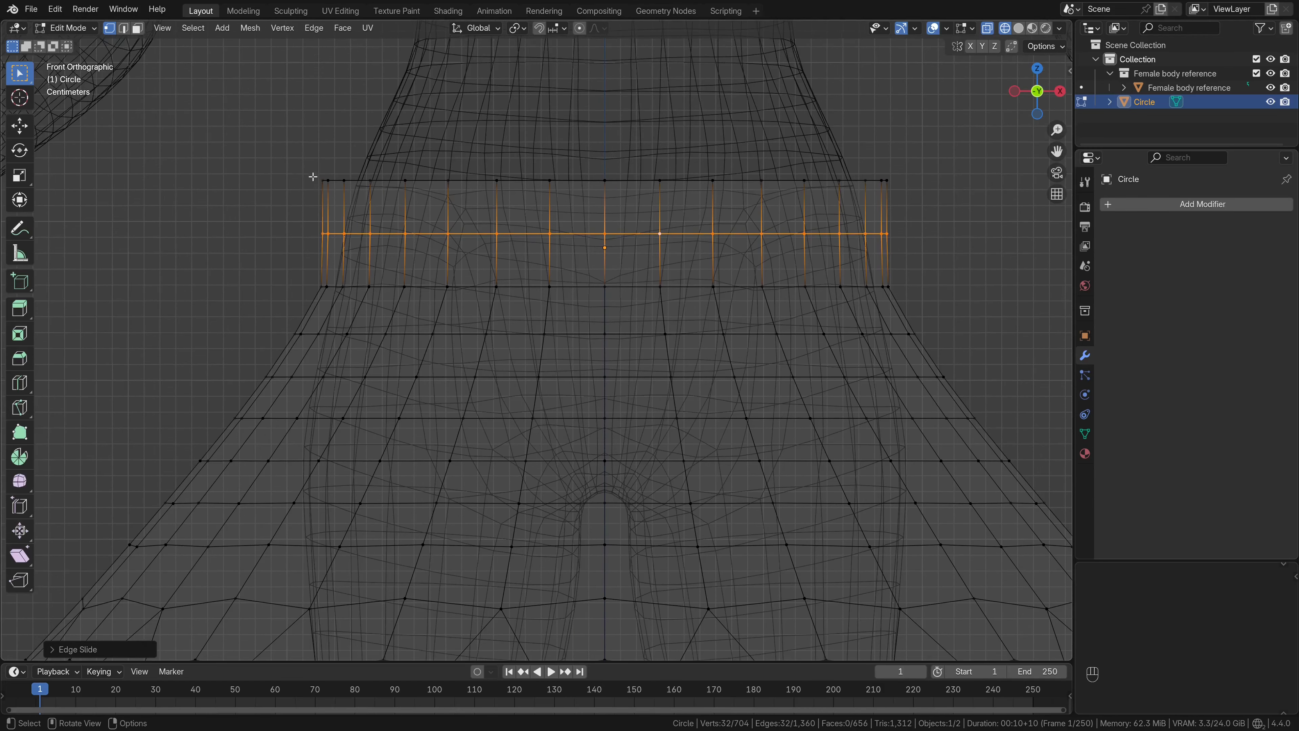
Scale the outermost side vertices of the waistband's top edge along X to about 0.96 with proportional editing
{"action": "left_click_drag", "start_coordinate": [291, 154], "coordinate": [335, 196]}
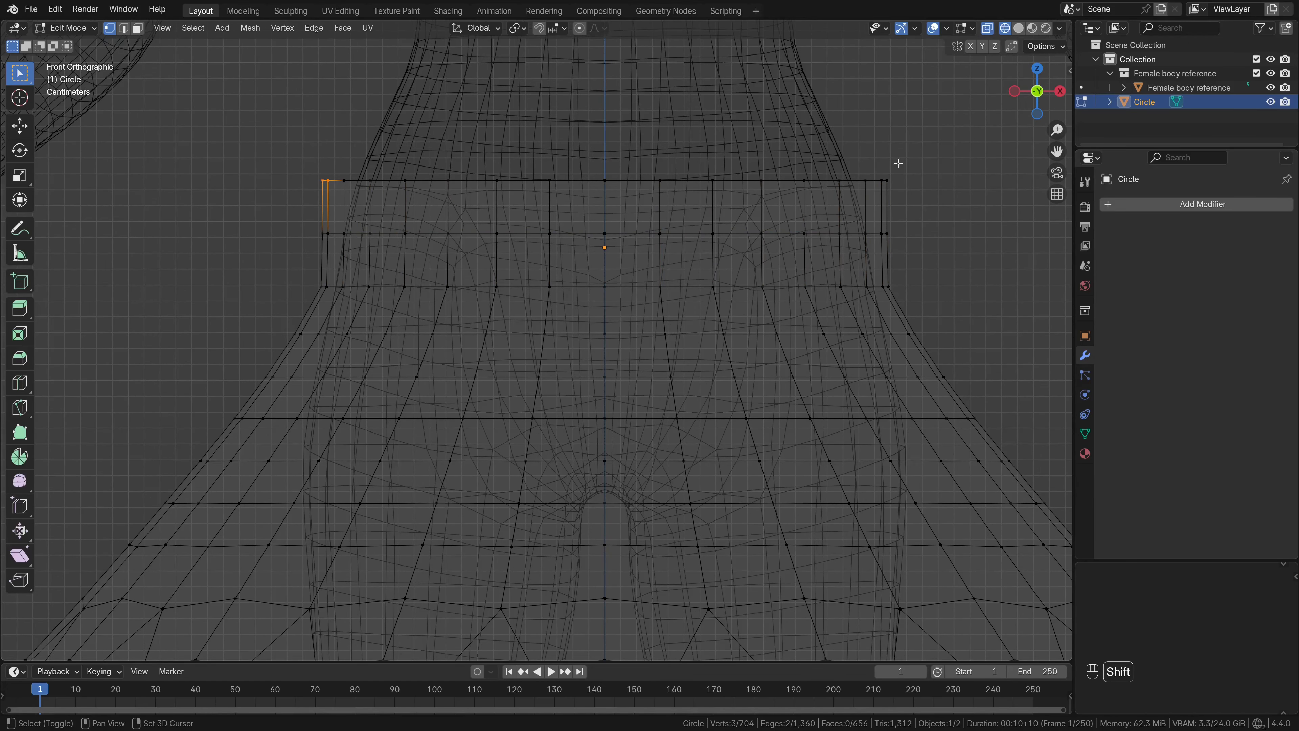
{"action": "left_click_drag", "start_coordinate": [878, 163], "coordinate": [900, 233], "text": "shift"}
{"action": "scroll", "coordinate": [902, 249], "scroll_direction": "down", "scroll_amount": 1}
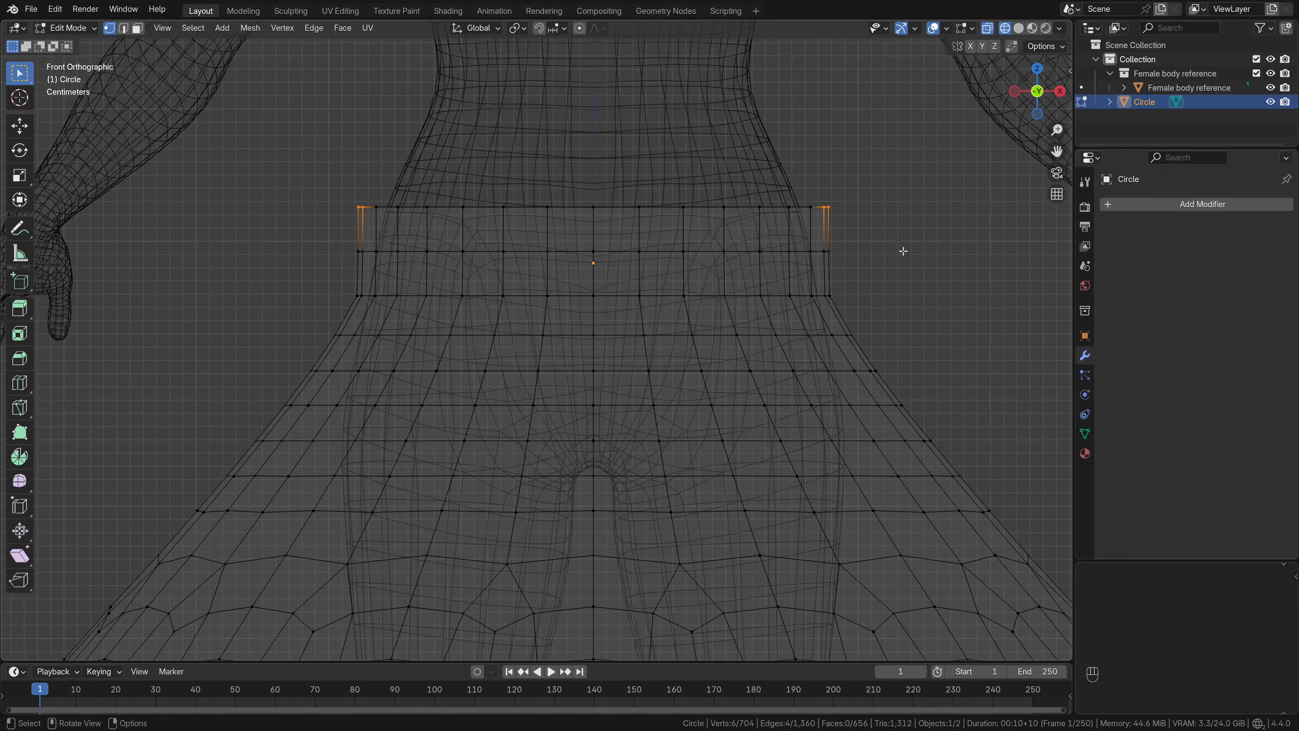
{"action": "key", "text": "o"}
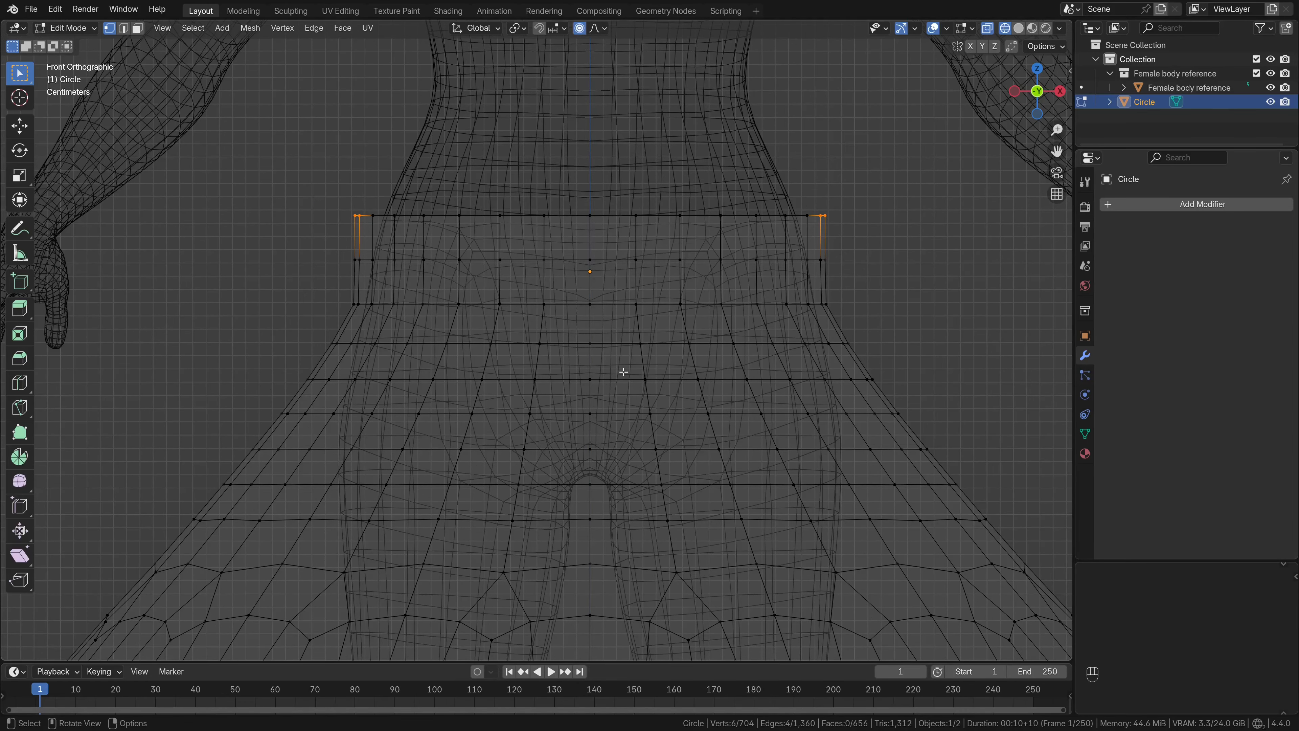
{"action": "key", "text": "s"}
{"action": "key", "text": "x"}
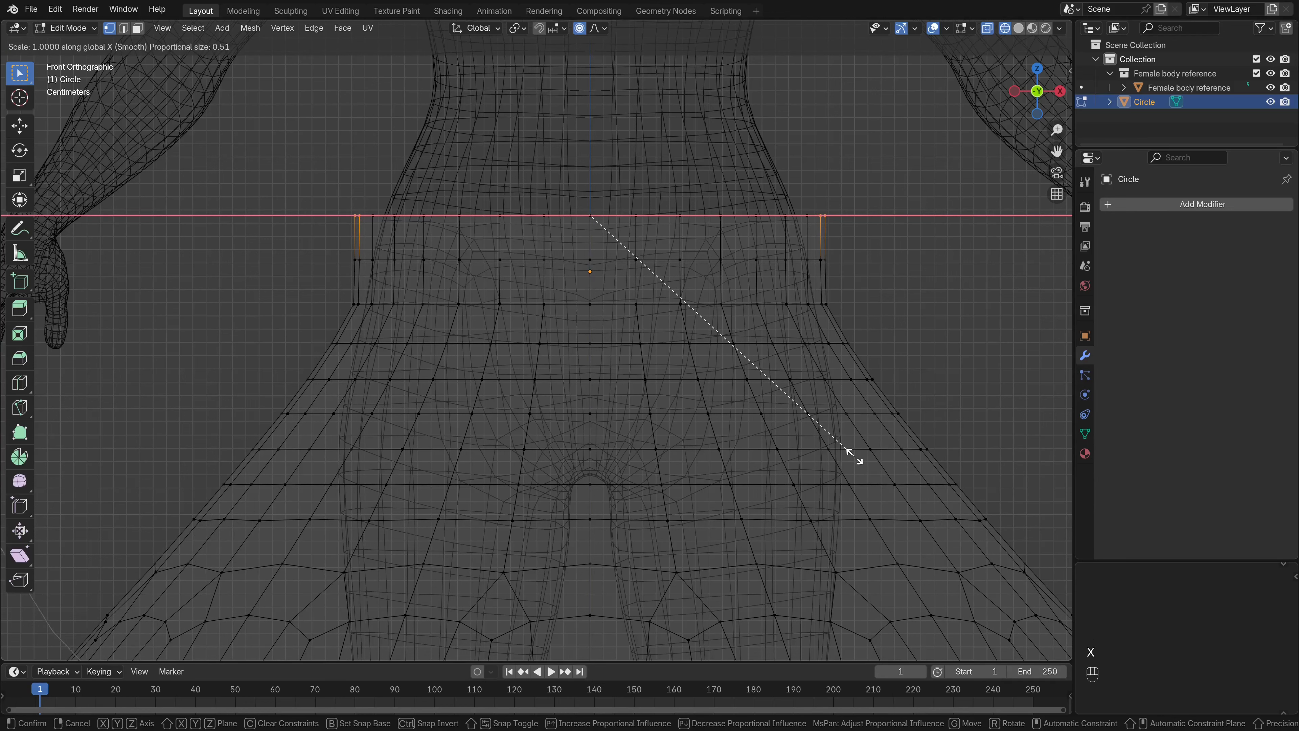
{"action": "scroll", "coordinate": [853, 455], "scroll_direction": "up", "scroll_amount": 13}
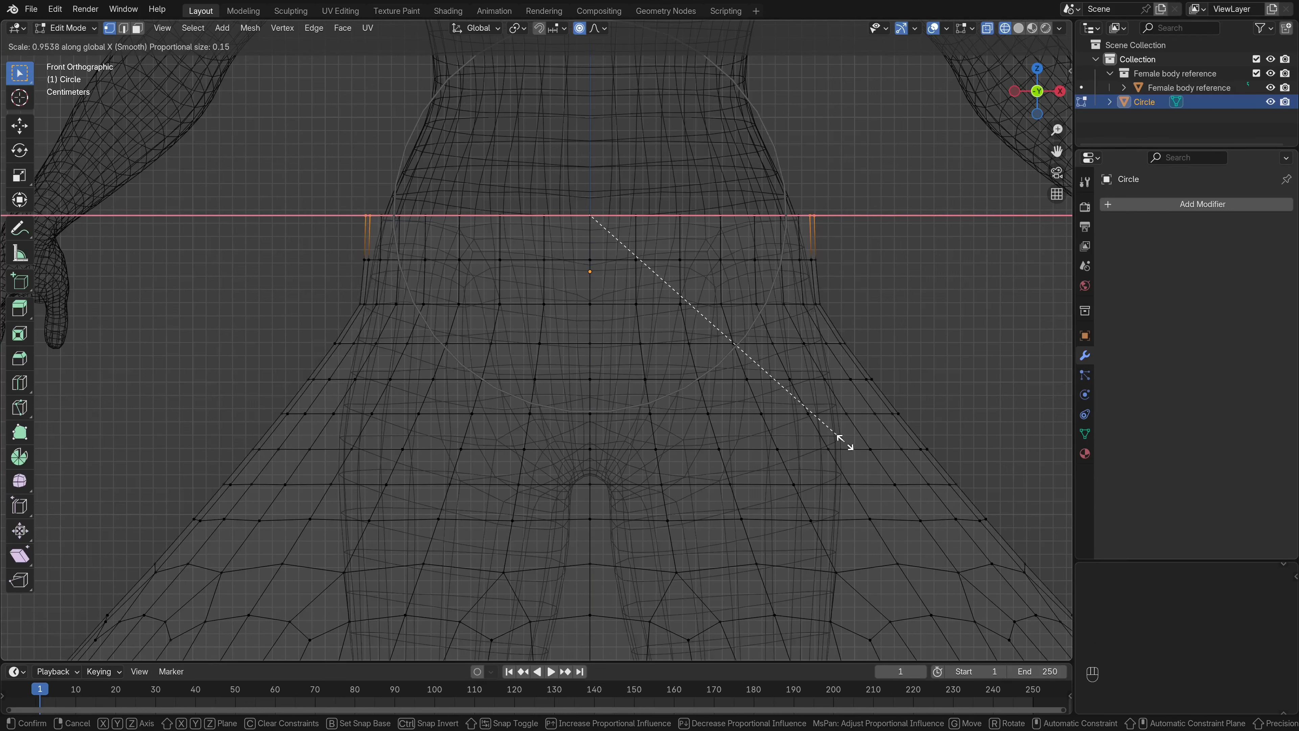
{"action": "scroll", "coordinate": [870, 463], "scroll_direction": "up", "scroll_amount": 4, "text": "shift"}
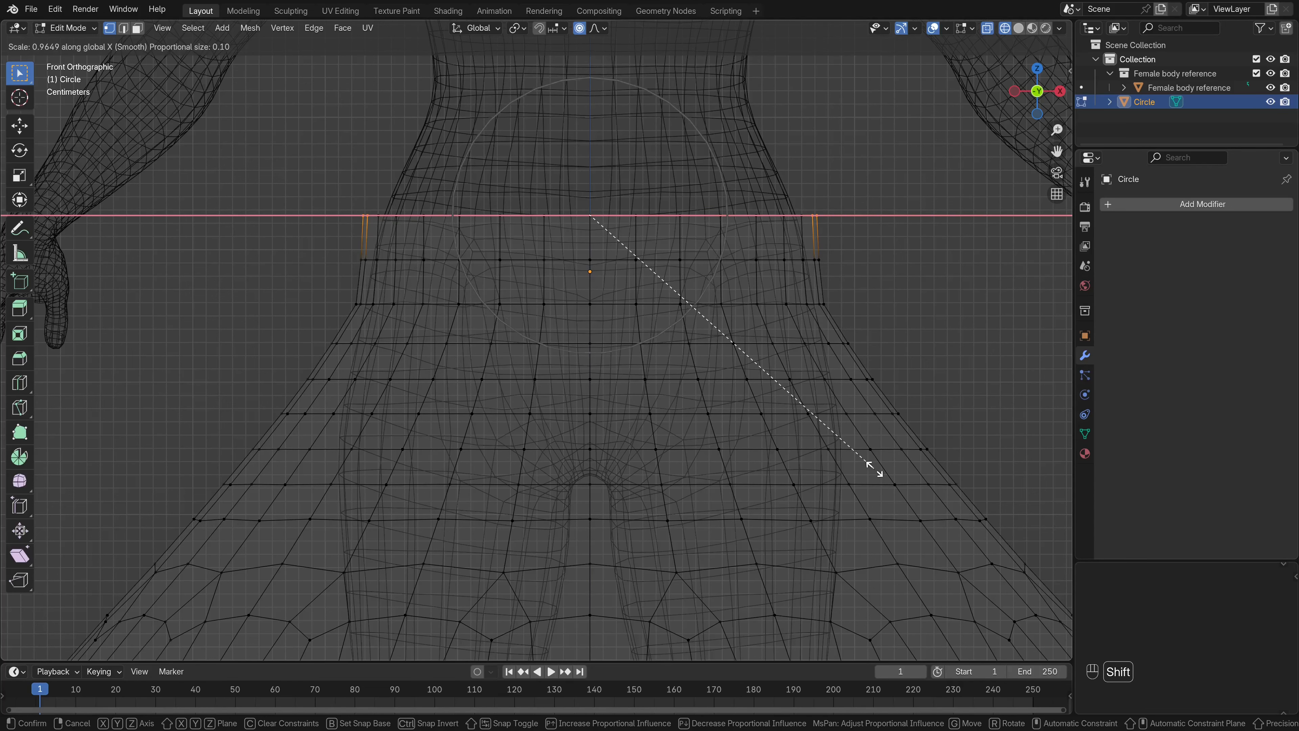
{"action": "scroll", "coordinate": [874, 467], "scroll_direction": "up", "scroll_amount": 1}
{"action": "left_click", "coordinate": [870, 460]}
Widen the loop at the bottom of the waistband along X to about 1.02 with proportional editing
{"action": "scroll", "coordinate": [657, 357], "scroll_direction": "up", "scroll_amount": 1}
{"action": "left_click", "coordinate": [668, 298], "text": "alt"}
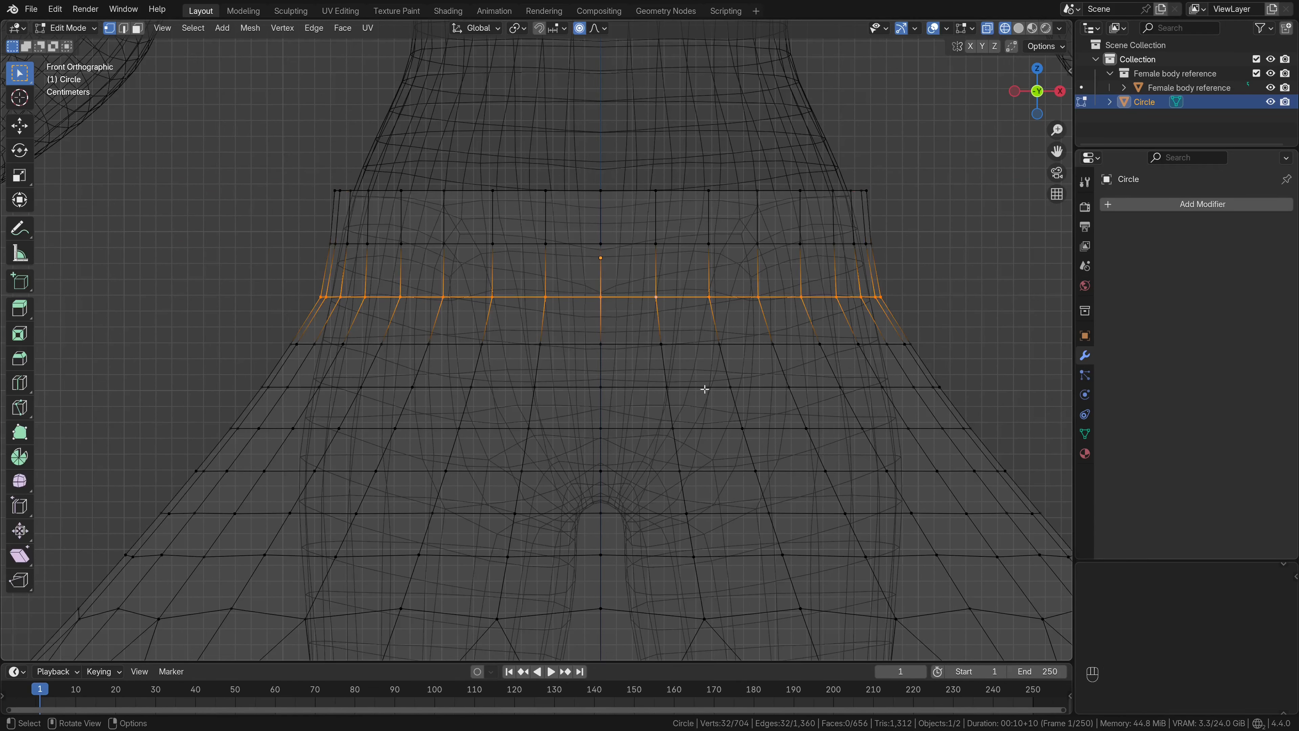
{"action": "key", "text": "s"}
{"action": "key", "text": "x"}
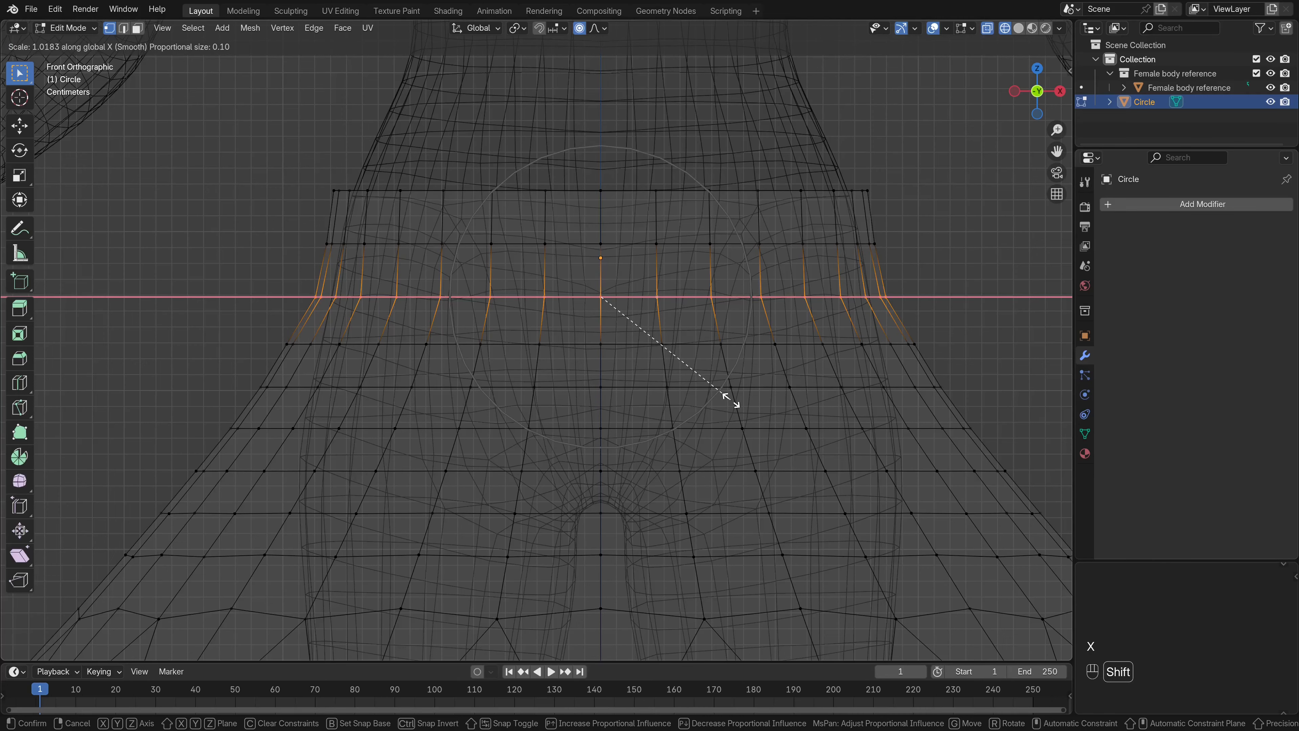
{"action": "left_click", "coordinate": [724, 407]}
In right view, move the front vertices of the upper two waistband loops along Y towards the body with proportional editing
{"action": "scroll", "coordinate": [714, 417], "scroll_direction": "down", "scroll_amount": 4}
{"action": "key", "text": "KP_3"}
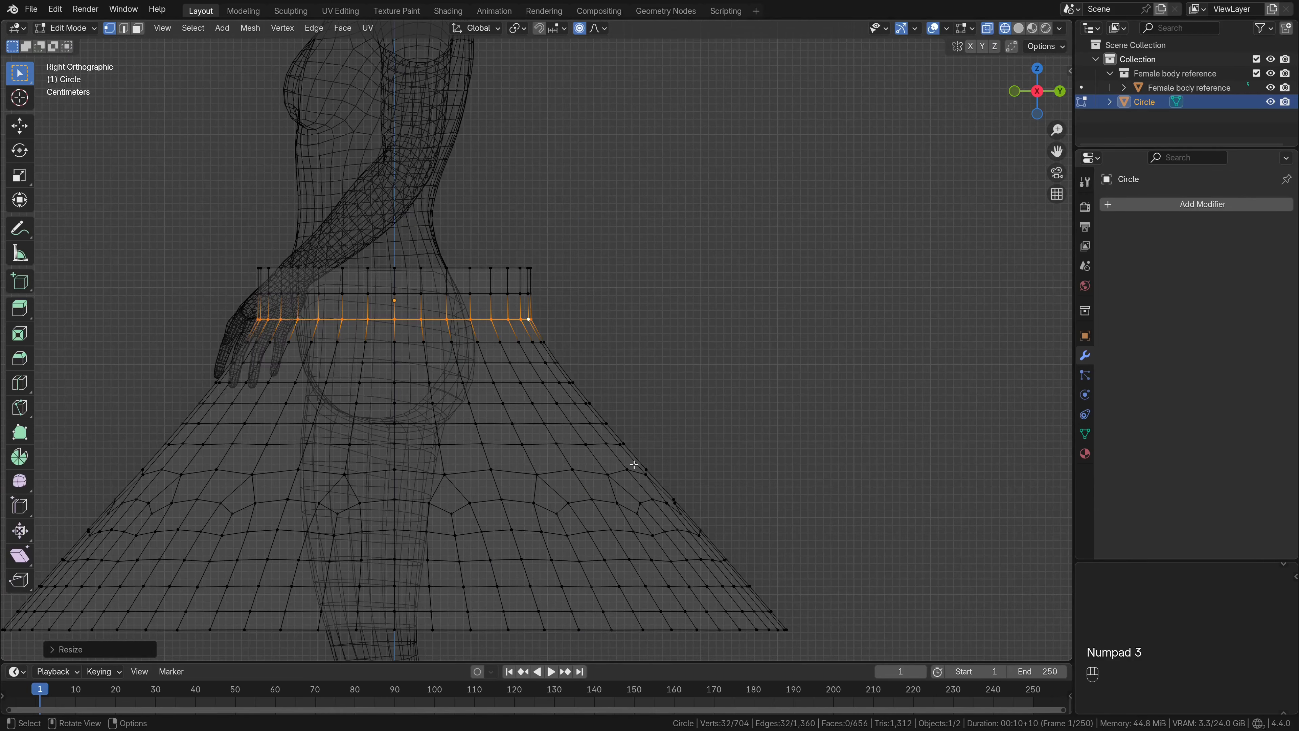
{"action": "scroll", "coordinate": [632, 467], "scroll_direction": "up", "scroll_amount": 3}
{"action": "middle_click_drag", "start_coordinate": [610, 465], "coordinate": [926, 512], "text": "shift"}
{"action": "left_click_drag", "start_coordinate": [287, 206], "coordinate": [384, 314]}
{"action": "key", "text": "g"}
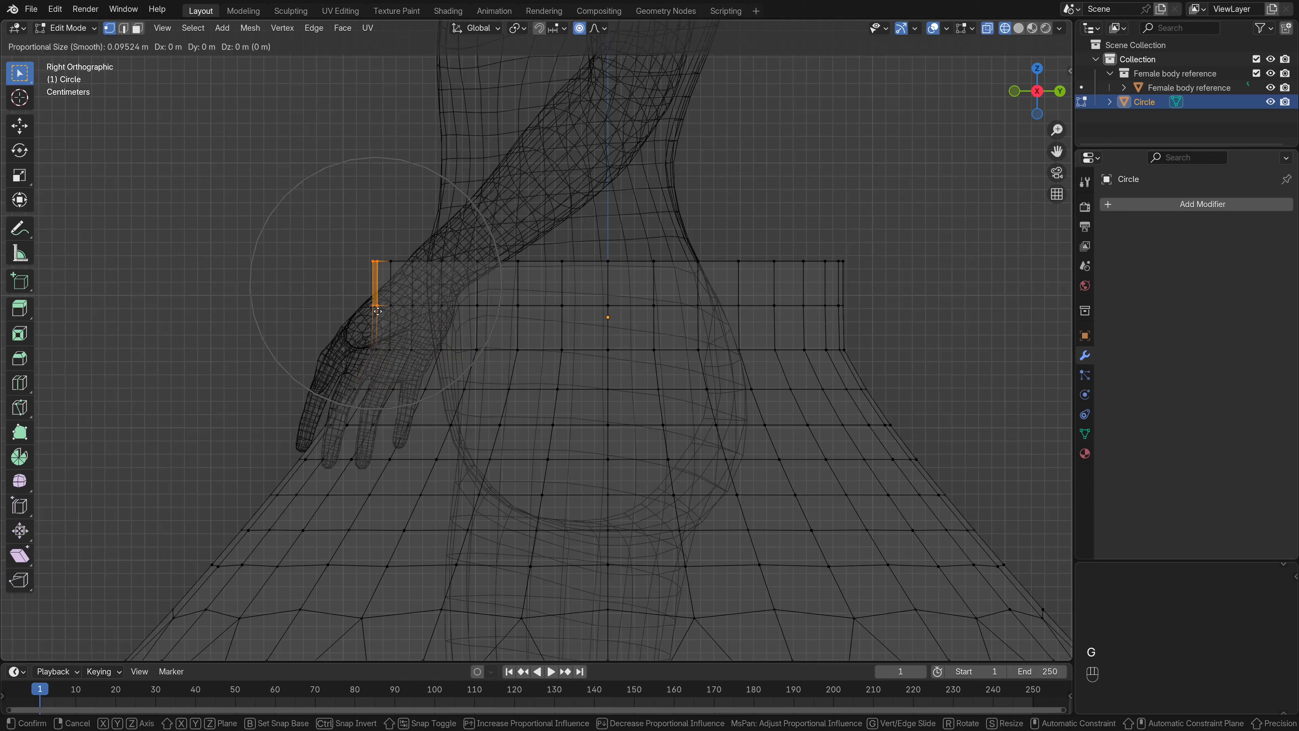
{"action": "key", "text": "y"}
{"action": "scroll", "coordinate": [377, 312], "scroll_direction": "down", "scroll_amount": 11}
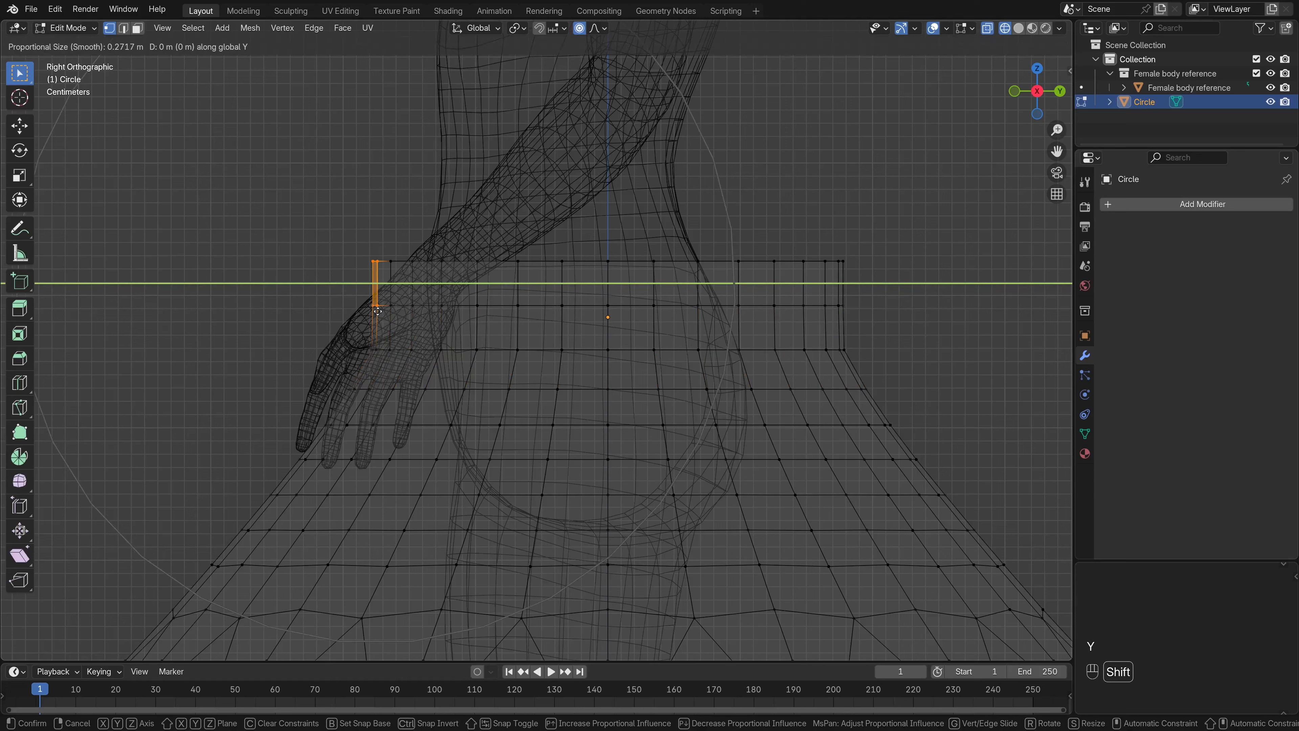
{"action": "left_click", "coordinate": [559, 316], "text": "shift"}
{"action": "key", "text": "g"}
{"action": "key", "text": "y"}
{"action": "scroll", "coordinate": [559, 316], "scroll_direction": "up", "scroll_amount": 4}
{"action": "scroll", "coordinate": [559, 316], "scroll_direction": "up", "scroll_amount": 5}
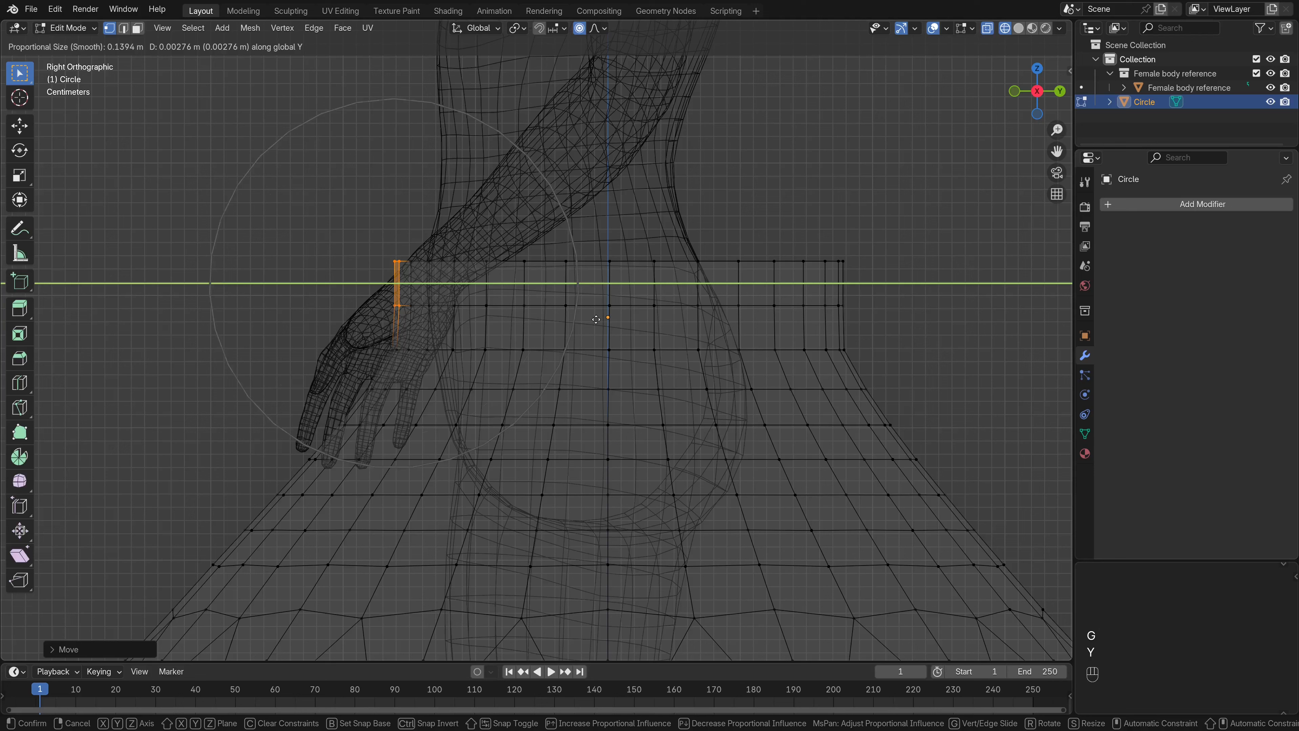
{"action": "left_click", "coordinate": [709, 359]}
Fine-tune the front waistband vertices along Y, including a separate move for those on the top edge
{"action": "scroll", "coordinate": [710, 358], "scroll_direction": "up", "scroll_amount": 2}
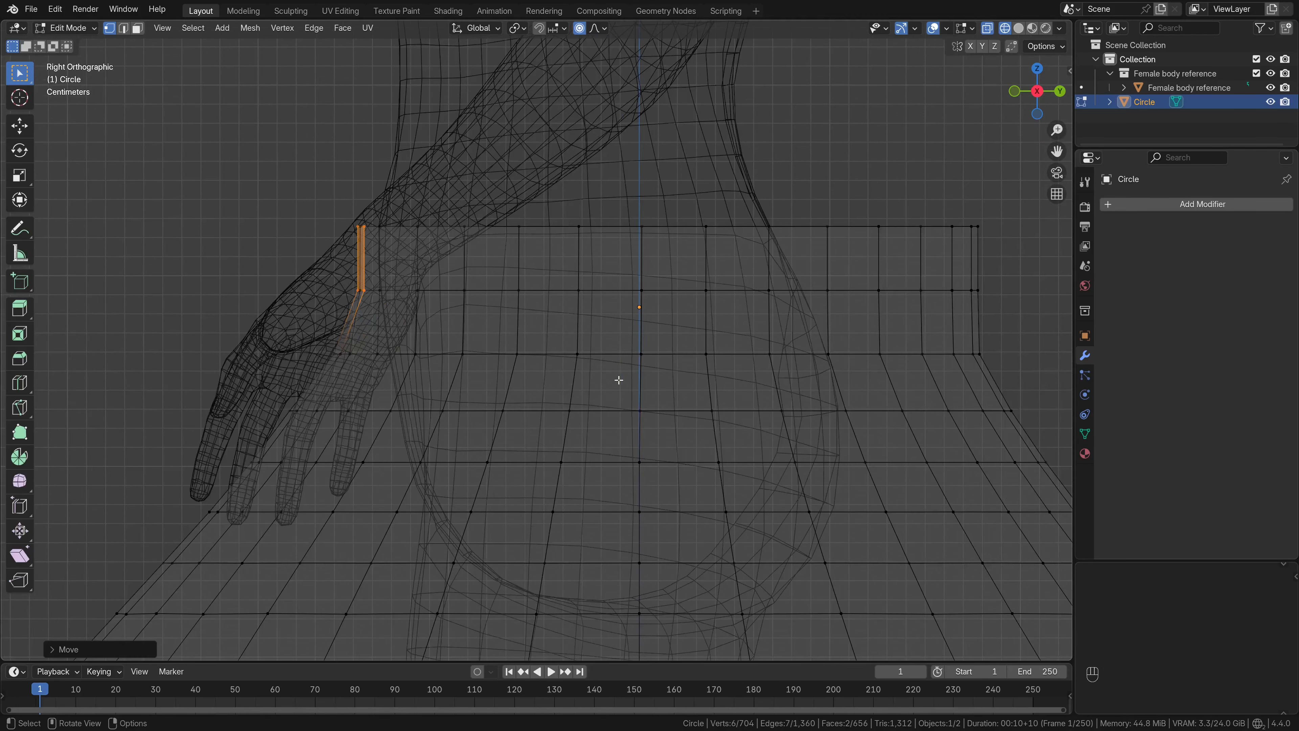
{"action": "key", "text": "g"}
{"action": "key", "text": "y"}
{"action": "left_click", "coordinate": [332, 181]}
{"action": "left_click_drag", "start_coordinate": [332, 181], "coordinate": [382, 240]}
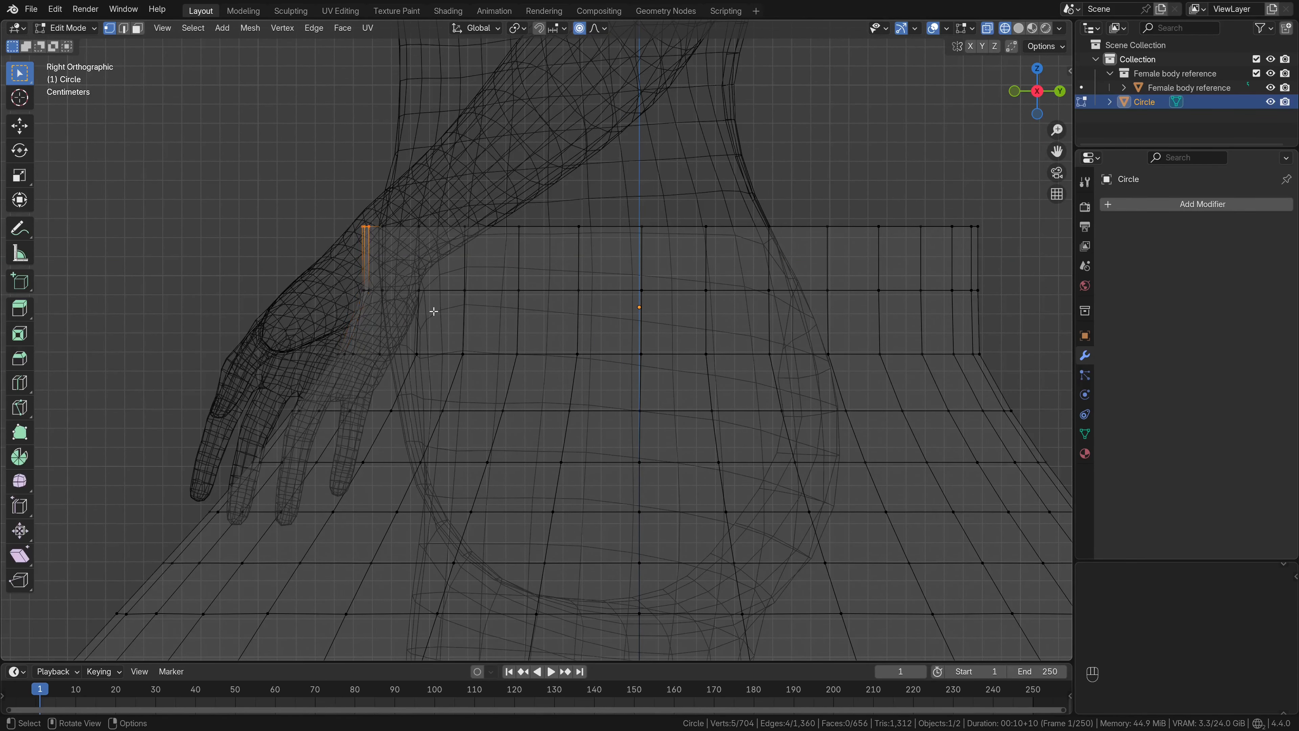
{"action": "key", "text": "g"}
{"action": "key", "text": "y"}
{"action": "scroll", "coordinate": [432, 310], "scroll_direction": "up", "scroll_amount": 8}
{"action": "left_click", "coordinate": [499, 320], "text": "shift"}
Move the back vertices of the upper two waistband loops along Y towards the body with a larger proportional falloff
{"action": "scroll", "coordinate": [498, 319], "scroll_direction": "down", "scroll_amount": 3}
{"action": "middle_click_drag", "start_coordinate": [499, 320], "coordinate": [441, 321], "text": "shift"}
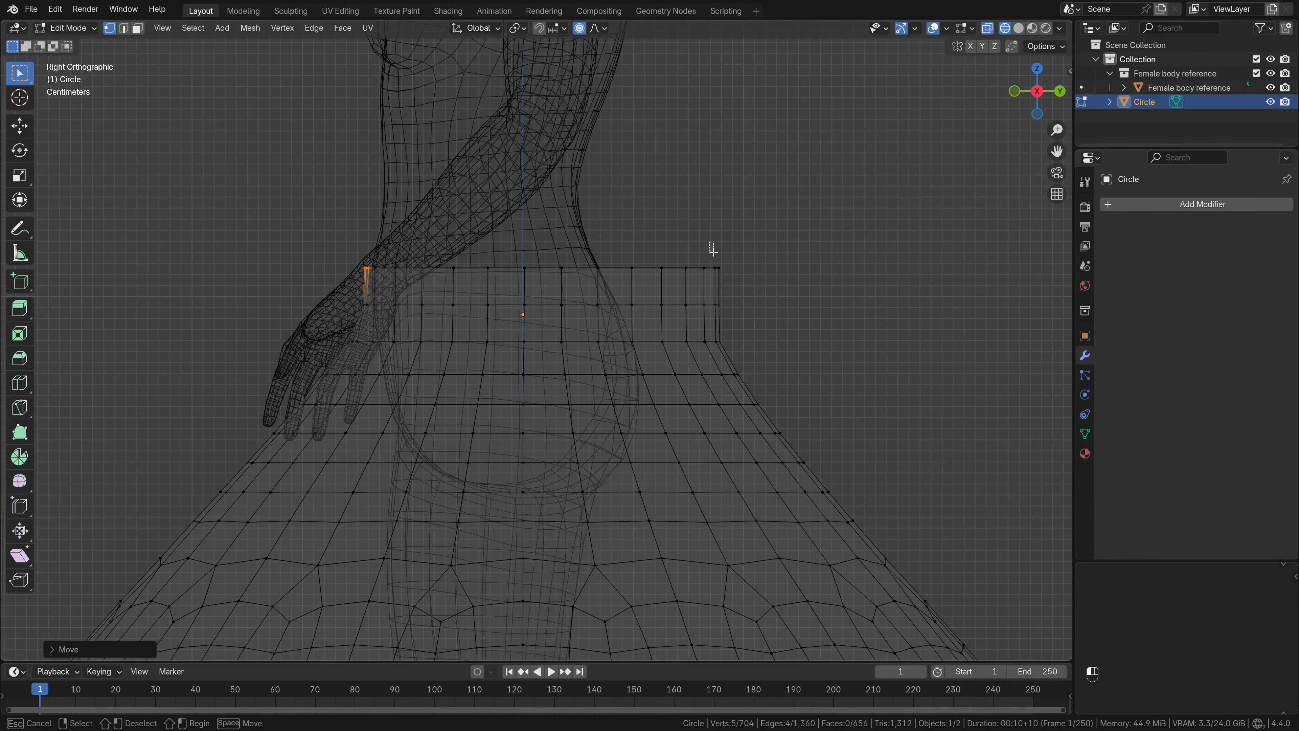
{"action": "left_click_drag", "start_coordinate": [710, 247], "coordinate": [748, 329]}
{"action": "key", "text": "g"}
{"action": "key", "text": "y"}
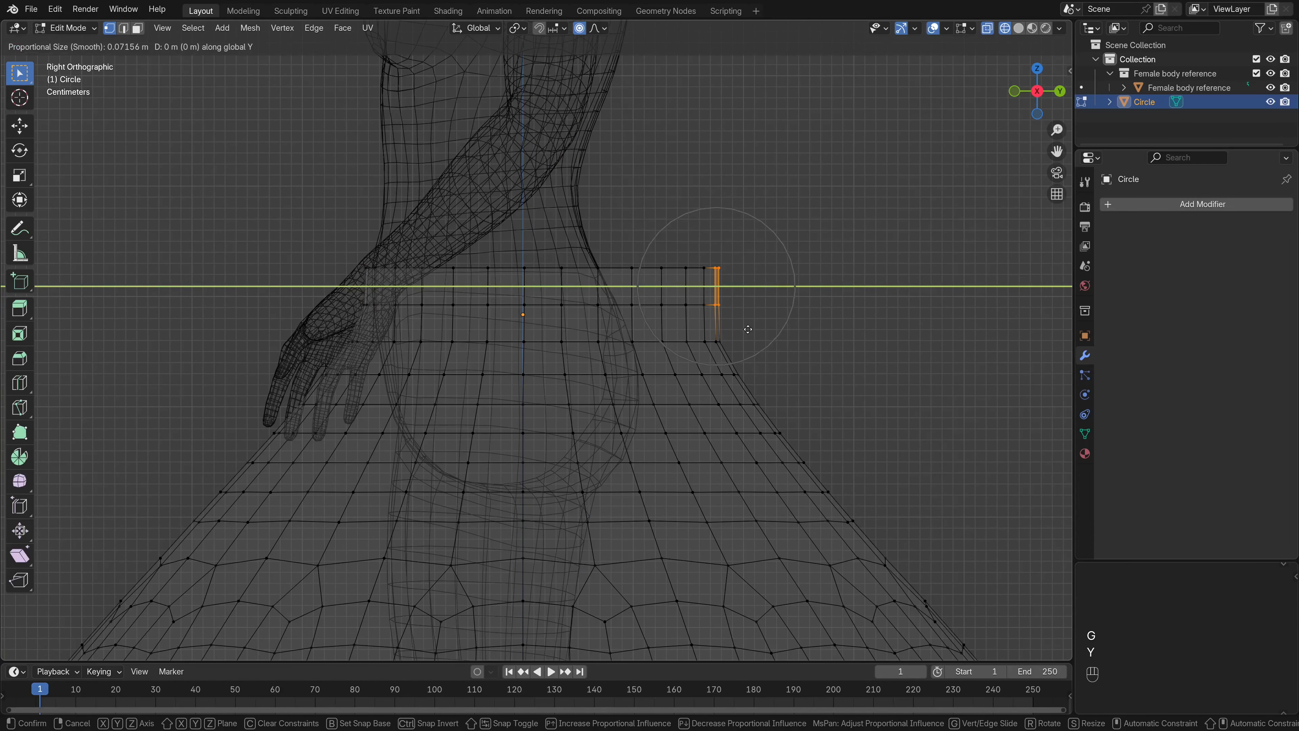
{"action": "scroll", "coordinate": [748, 329], "scroll_direction": "down", "scroll_amount": 15}
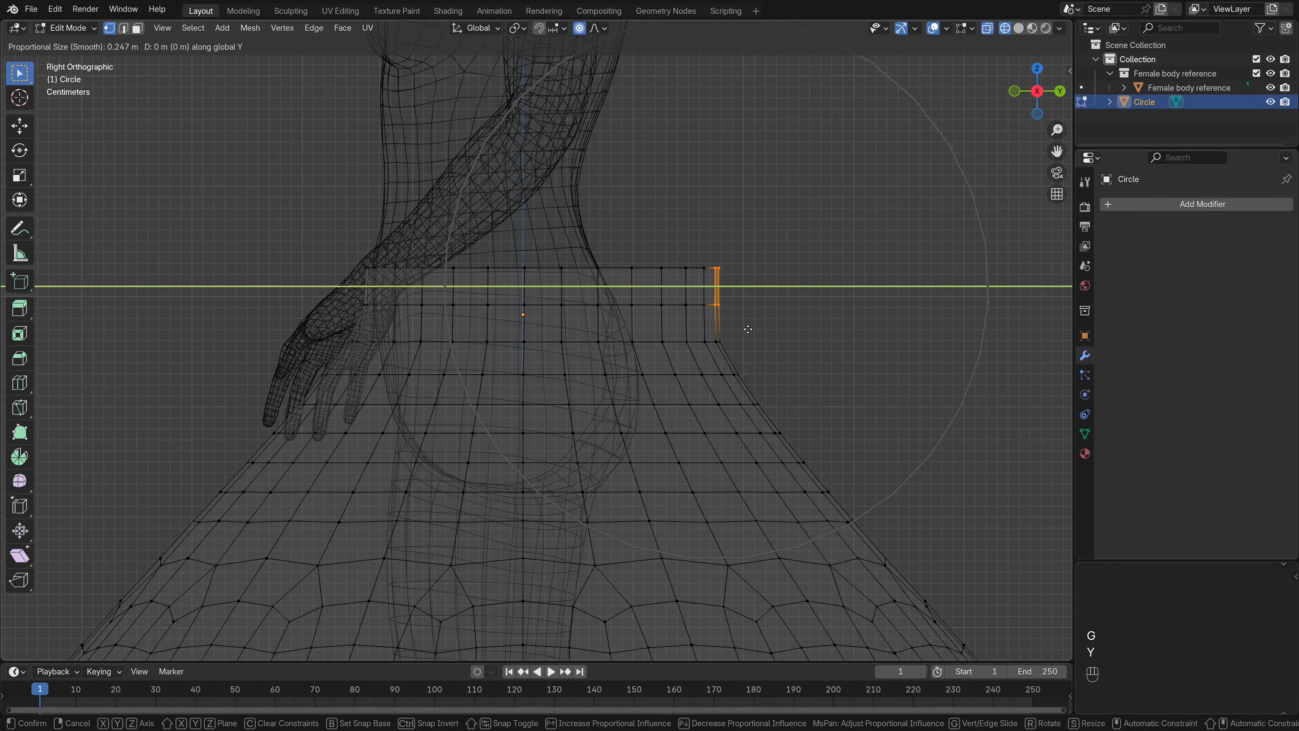
{"action": "scroll", "coordinate": [167, 334], "scroll_direction": "up", "scroll_amount": 6}
{"action": "left_click", "coordinate": [167, 335]}
{"action": "key", "text": "g"}
{"action": "key", "text": "y"}
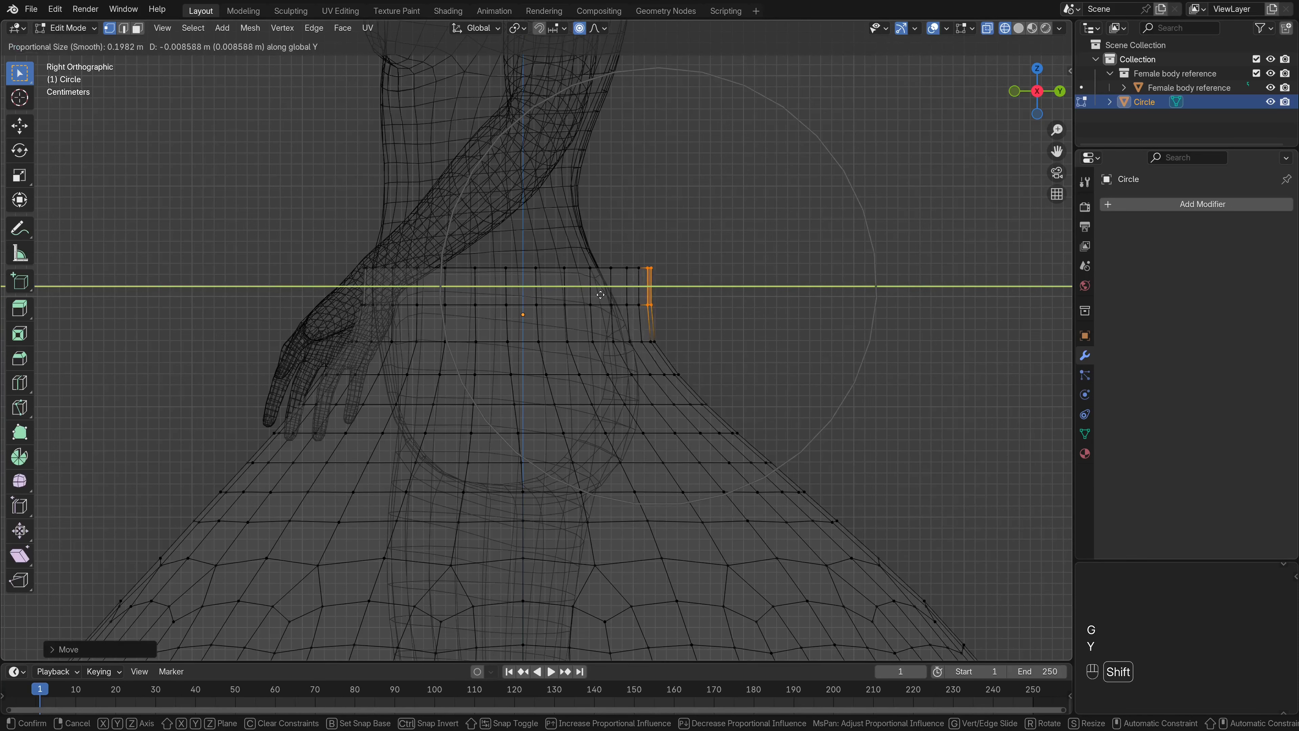
{"action": "left_click", "coordinate": [512, 295], "text": "shift"}
Pull the back vertices of the waistband's top edge further in along Y so they taper towards the waist
{"action": "scroll", "coordinate": [684, 206], "scroll_direction": "up", "scroll_amount": 3}
{"action": "left_click_drag", "start_coordinate": [702, 198], "coordinate": [744, 248], "text": "shift"}
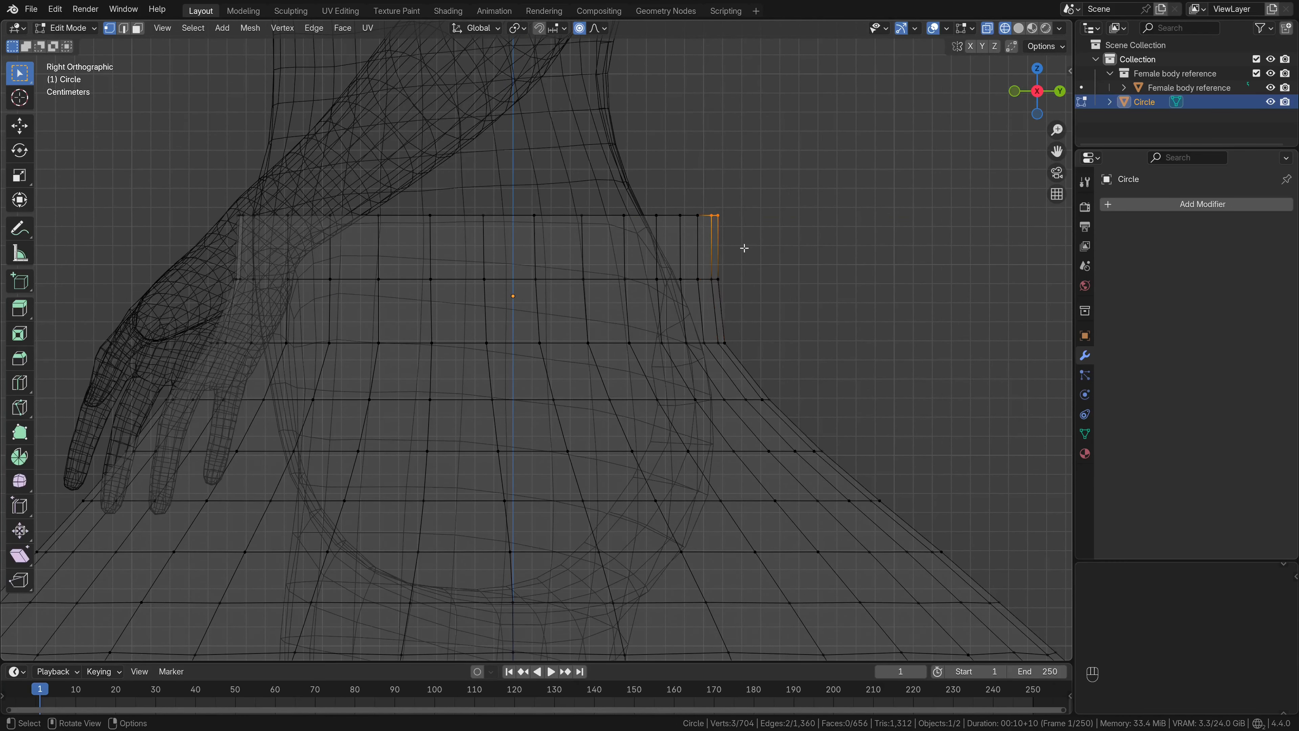
{"action": "key", "text": "g"}
{"action": "key", "text": "y"}
{"action": "left_click", "coordinate": [417, 264], "text": "shift"}
Move the back vertices of the waistband's bottom loop outward along Y with a smaller proportional falloff
{"action": "left_click_drag", "start_coordinate": [699, 328], "coordinate": [726, 347]}
{"action": "key", "text": "g"}
{"action": "key", "text": "y"}
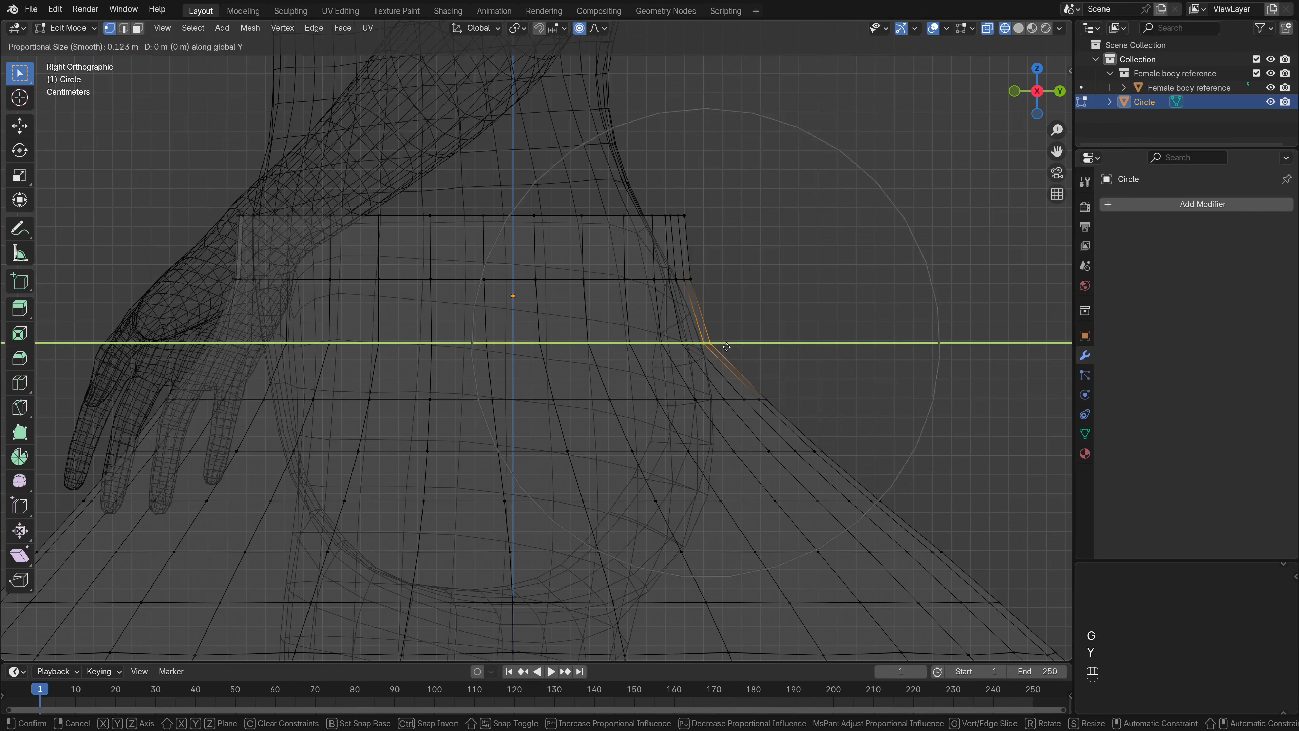
{"action": "scroll", "coordinate": [727, 348], "scroll_direction": "up", "scroll_amount": 6}
{"action": "left_click", "coordinate": [744, 349]}
Readjust the back vertices of the waistband's top edge along Y to refine its fit against the lower back
{"action": "left_click_drag", "start_coordinate": [674, 194], "coordinate": [710, 233]}
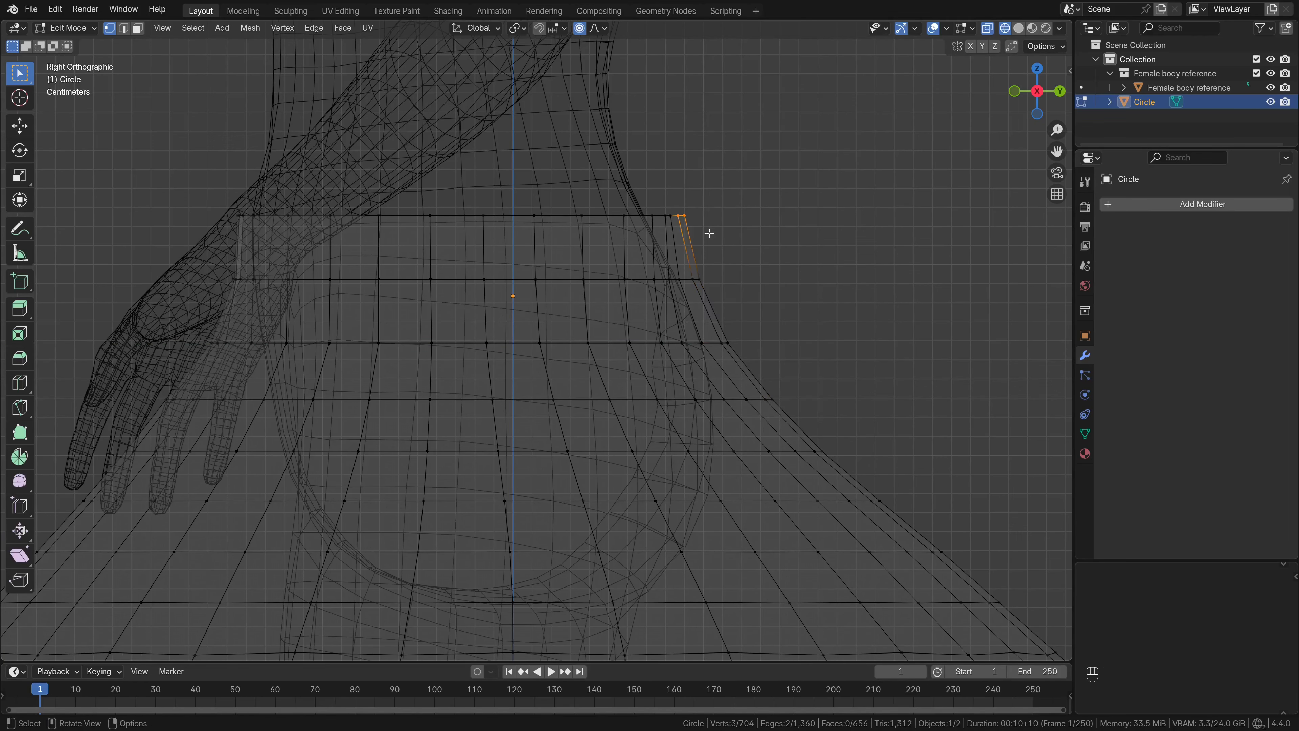
{"action": "key", "text": "g"}
{"action": "key", "text": "y"}
{"action": "scroll", "coordinate": [613, 255], "scroll_direction": "down", "scroll_amount": 4}
{"action": "left_click", "coordinate": [621, 256], "text": "shift"}
Switch the viewport to solid shading and frame the waistband from the front
{"action": "scroll", "coordinate": [625, 256], "scroll_direction": "down", "scroll_amount": 10}
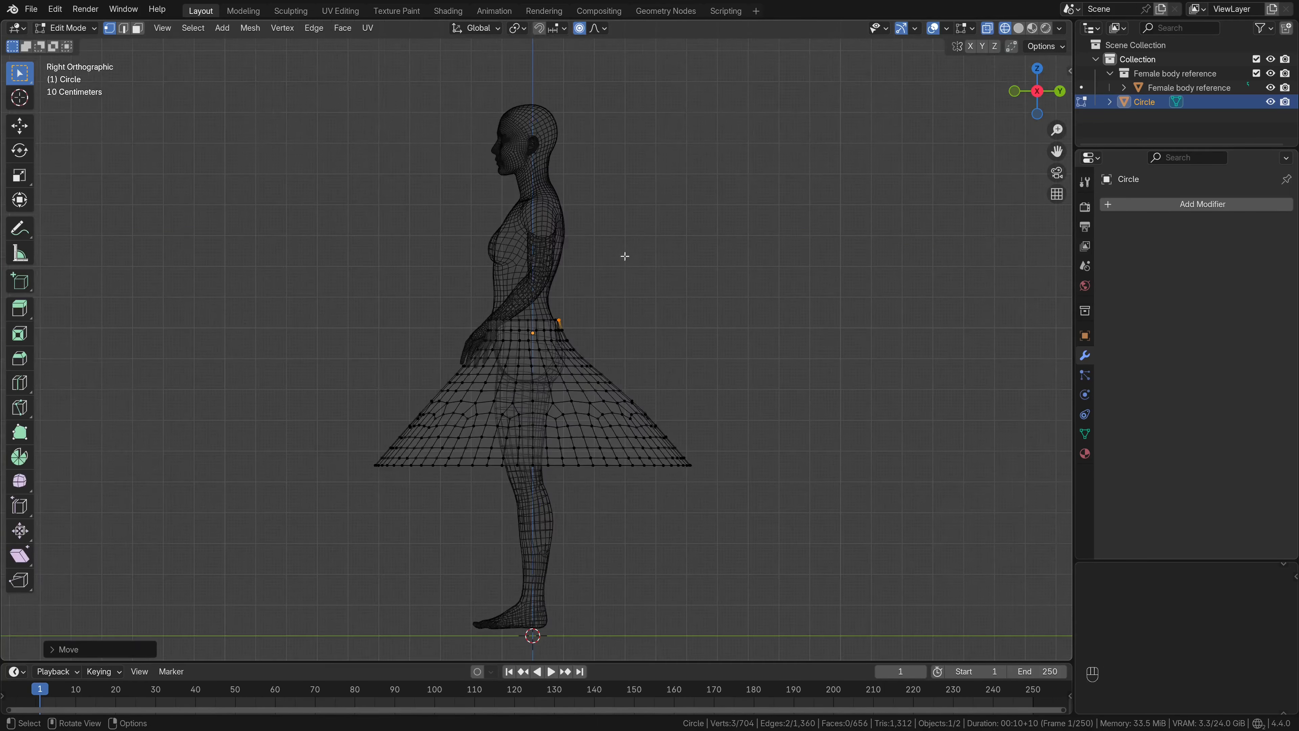
{"action": "middle_click_drag", "start_coordinate": [624, 256], "coordinate": [723, 345]}
{"action": "scroll", "coordinate": [723, 347], "scroll_direction": "up", "scroll_amount": 5}
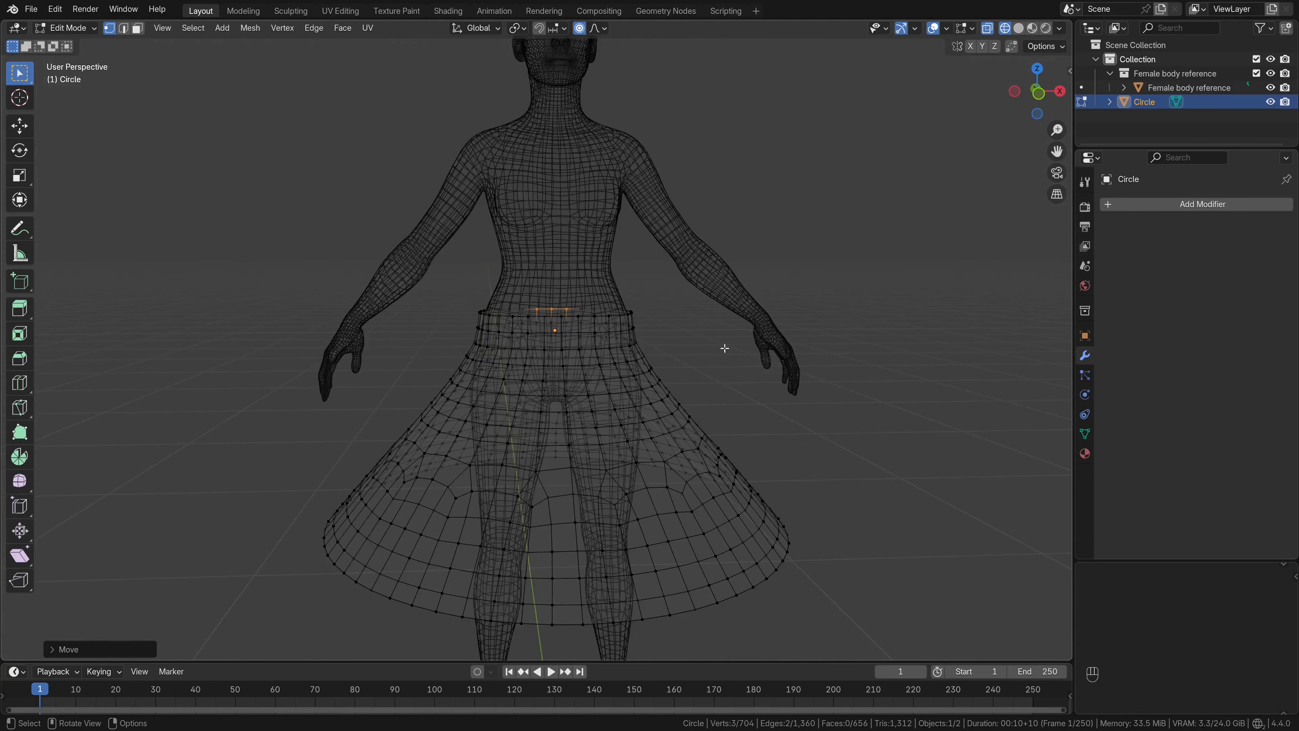
{"action": "scroll", "coordinate": [724, 348], "scroll_direction": "up", "scroll_amount": 3}
{"action": "left_click", "coordinate": [1019, 28]}
{"action": "scroll", "coordinate": [619, 310], "scroll_direction": "up", "scroll_amount": 6}
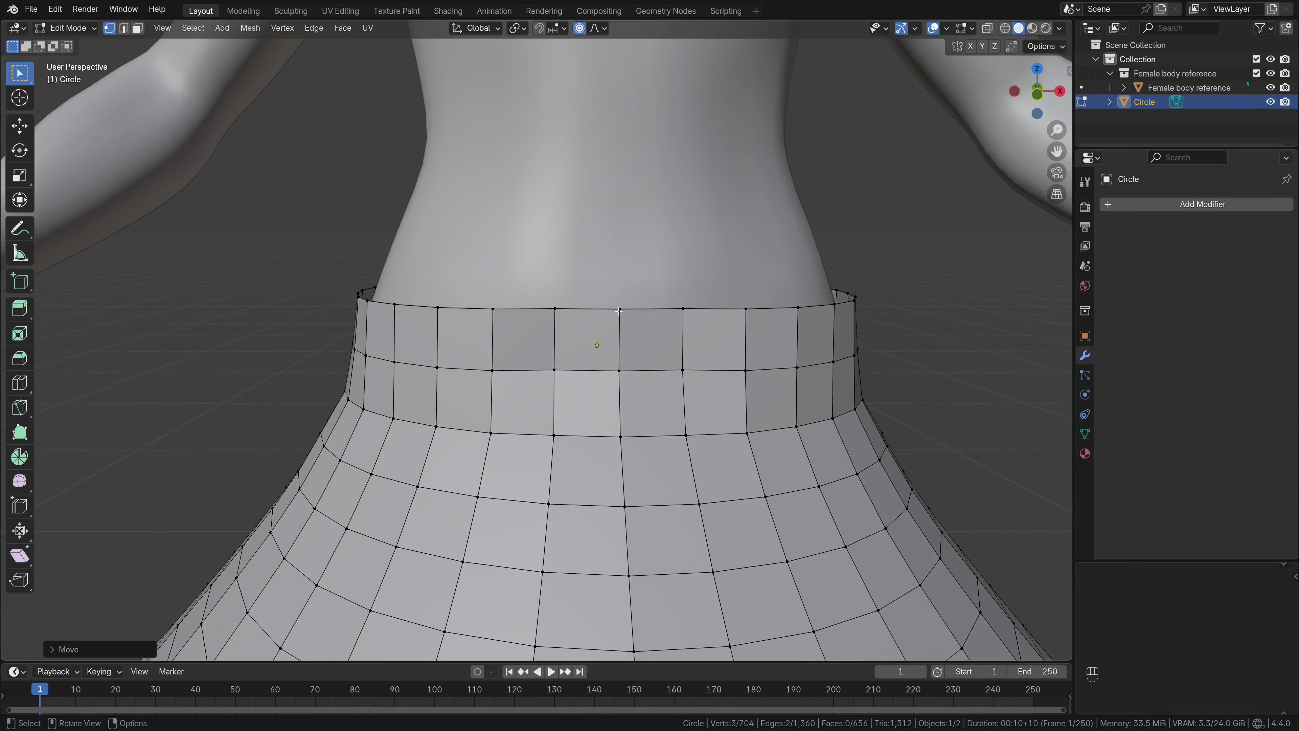
In front view, lower the centre vertex of the waistband's top edge along Z with proportional editing to make a curved dip
{"action": "left_click", "coordinate": [619, 310]}
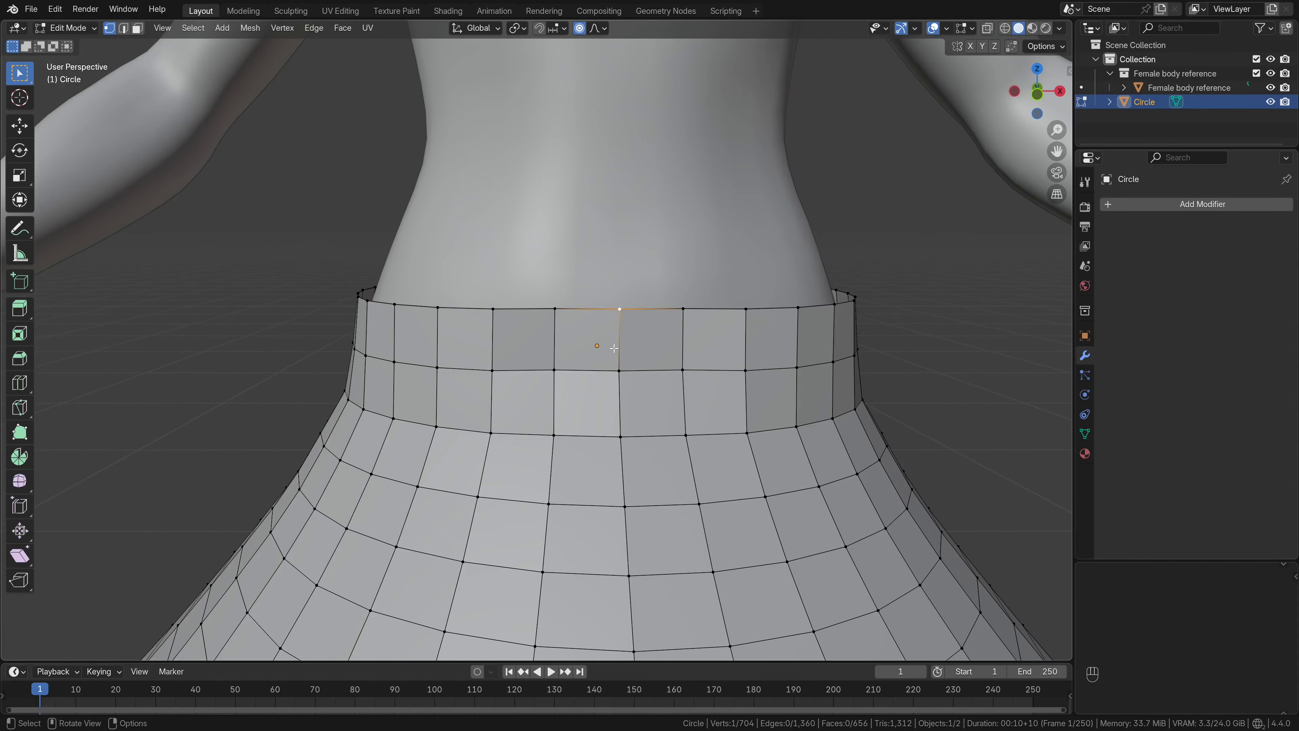
{"action": "key", "text": "KP_1"}
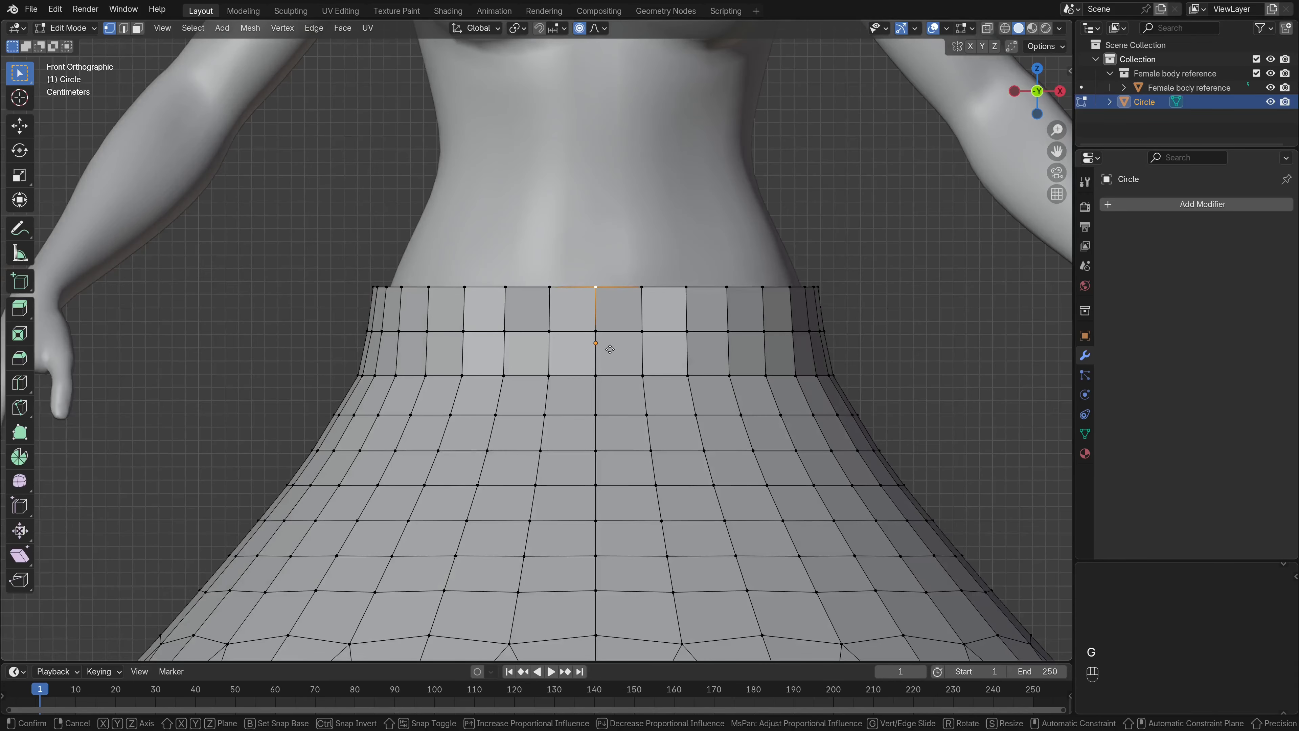
{"action": "key", "text": "g"}
{"action": "key", "text": "z"}
{"action": "scroll", "coordinate": [611, 350], "scroll_direction": "down", "scroll_amount": 10}
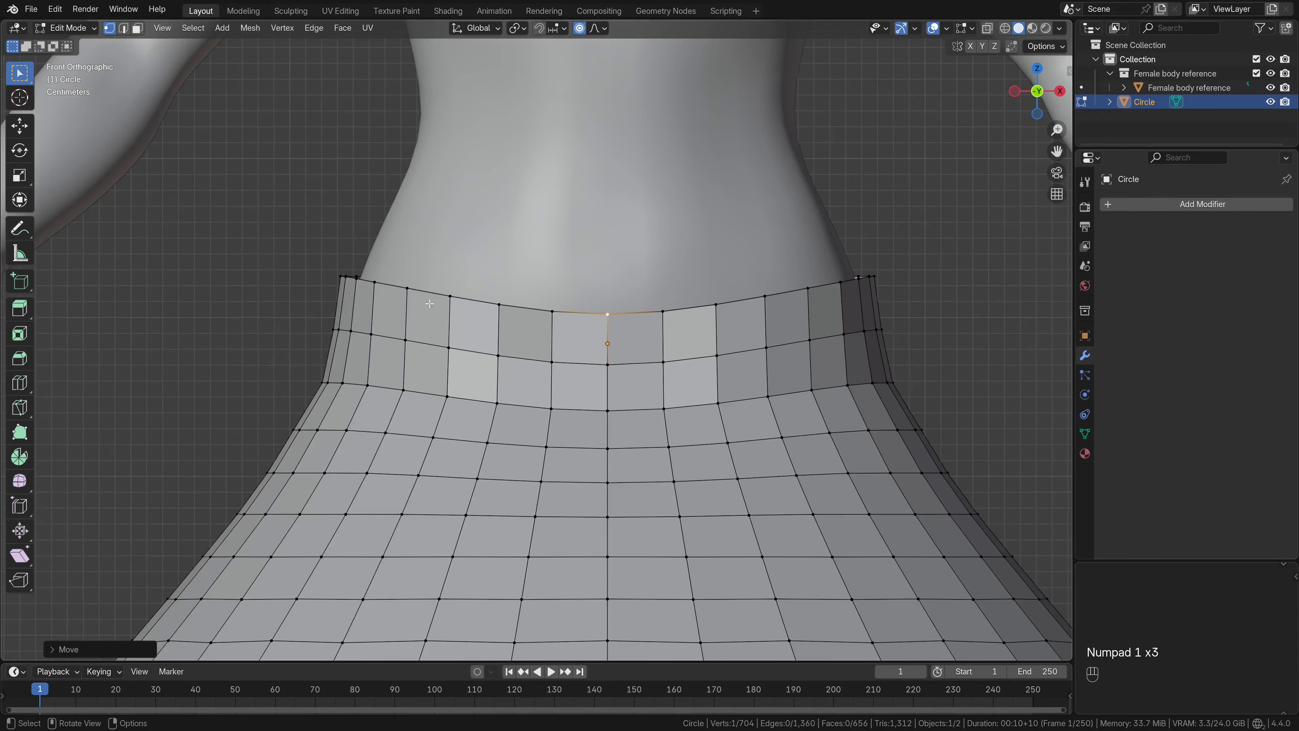
Raise the side vertices of the waistband's top edge along Z with proportional editing, and scale them along X to fit the hips
{"action": "left_click_drag", "start_coordinate": [315, 267], "coordinate": [349, 287]}
{"action": "left_click_drag", "start_coordinate": [865, 267], "coordinate": [903, 289], "text": "shift"}
{"action": "key", "text": "g"}
{"action": "key", "text": "z"}
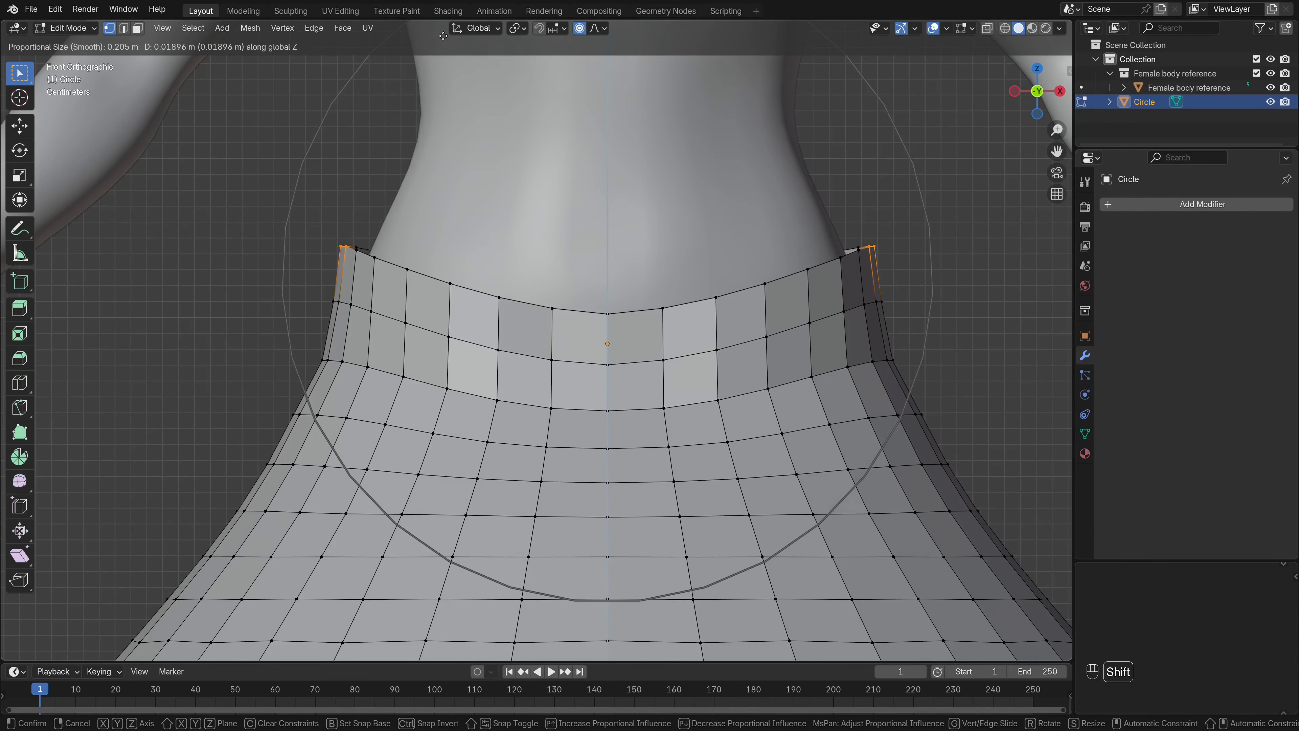
{"action": "left_click", "coordinate": [411, 160]}
{"action": "key", "text": "s"}
{"action": "key", "text": "x"}
{"action": "left_click", "coordinate": [769, 264]}
In back view, raise the centre vertex of the waistband's top edge slightly along Z with proportional editing
{"action": "key", "text": "KP_1"}
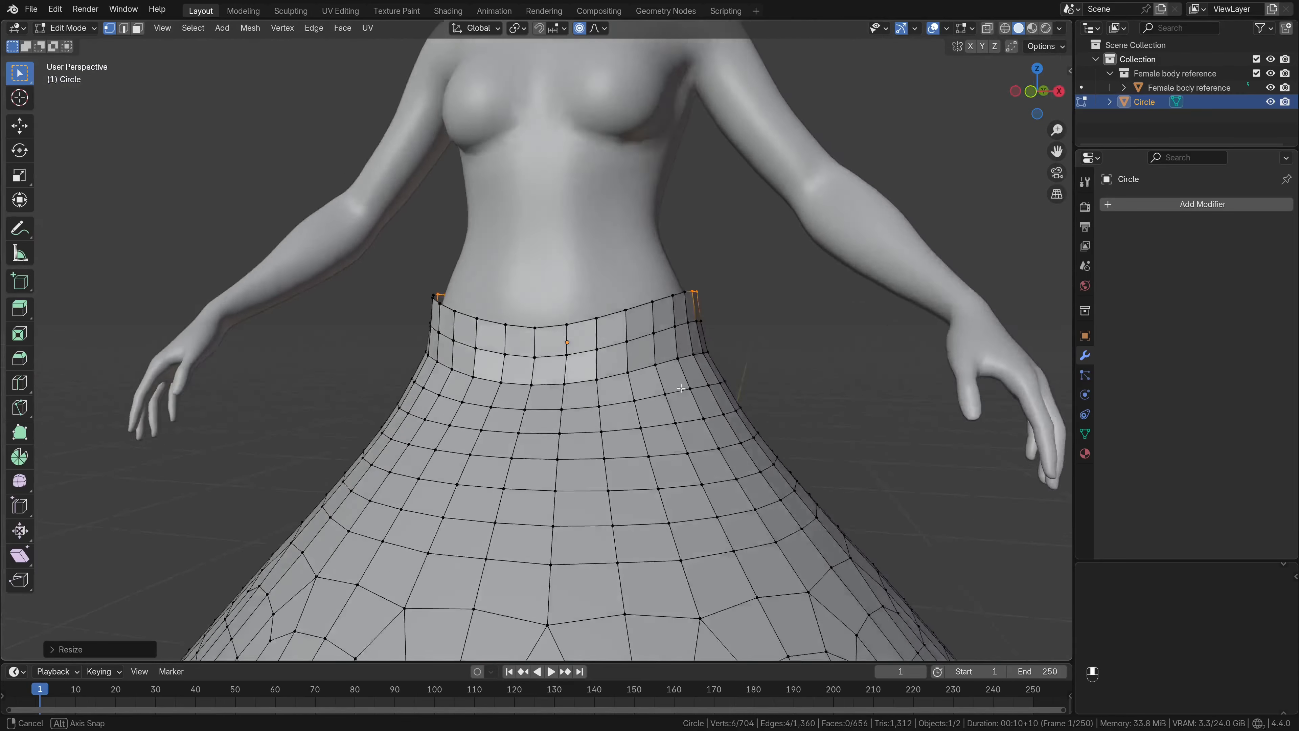
{"action": "key", "text": "ctrl+KP_1"}
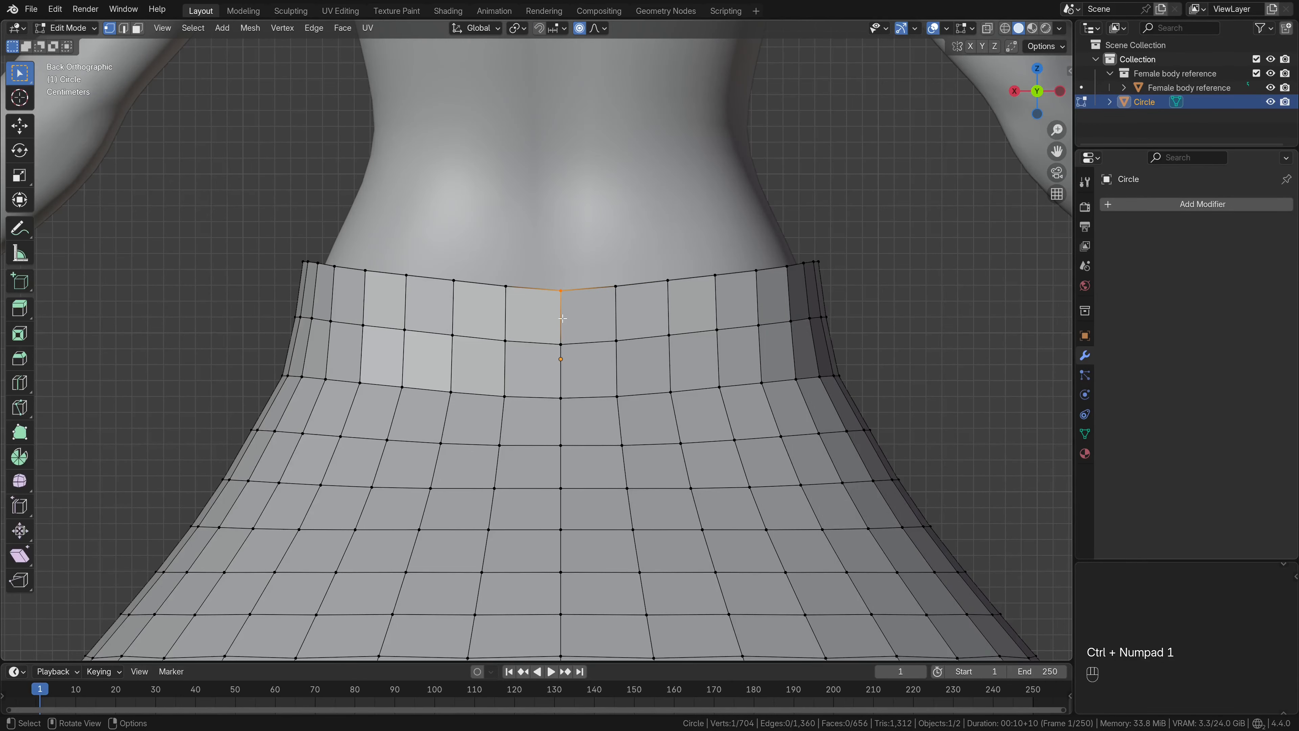
{"action": "key", "text": "g"}
{"action": "key", "text": "z"}
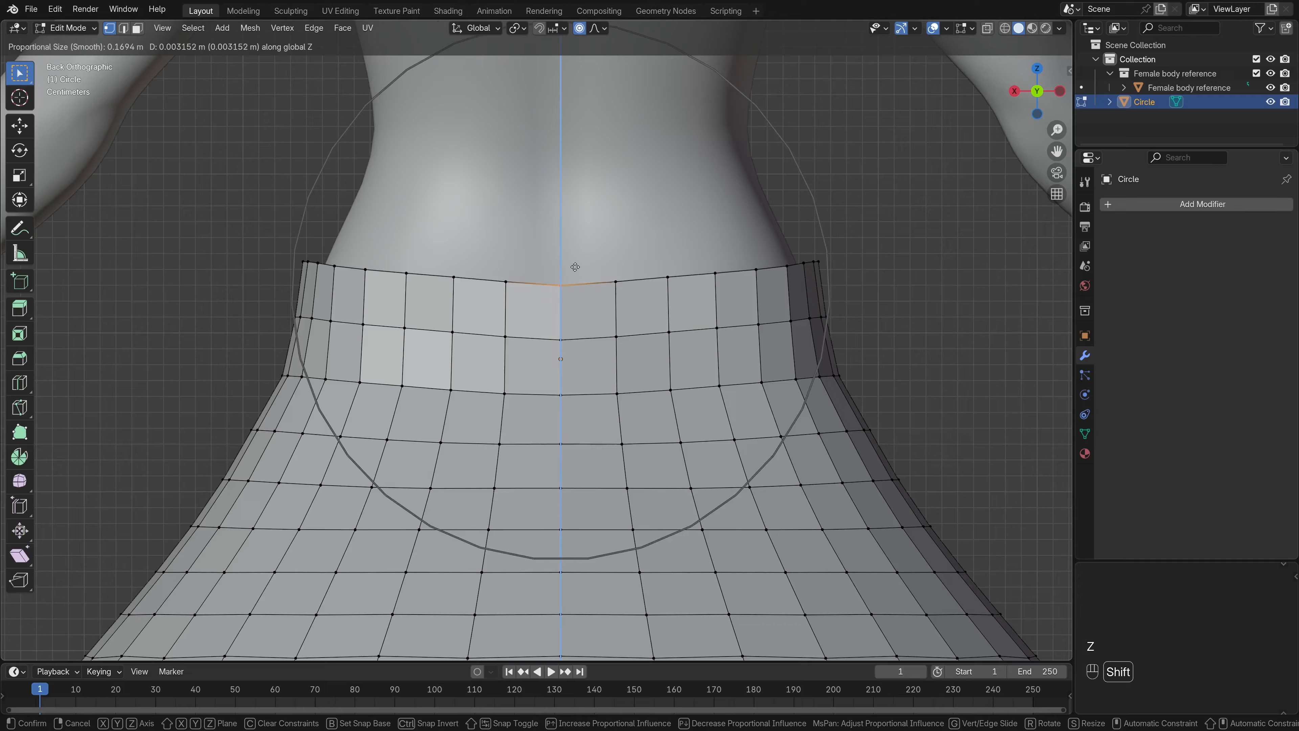
{"action": "left_click", "coordinate": [616, 109]}
Select the three horizontal edge loops that form the waistband
{"action": "scroll", "coordinate": [593, 195], "scroll_direction": "down", "scroll_amount": 3}
{"action": "middle_click_drag", "start_coordinate": [539, 330], "coordinate": [250, 349]}
{"action": "scroll", "coordinate": [250, 349], "scroll_direction": "down", "scroll_amount": 3}
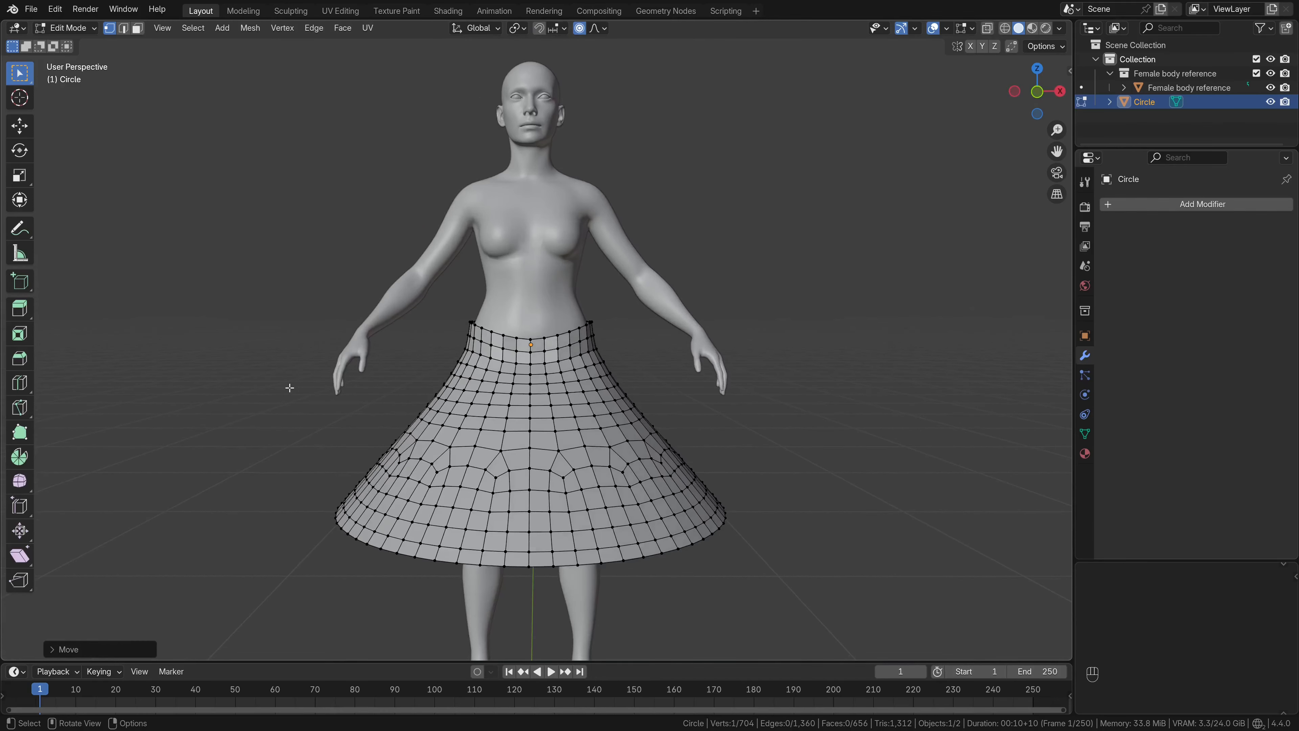
{"action": "scroll", "coordinate": [287, 386], "scroll_direction": "up", "scroll_amount": 6}
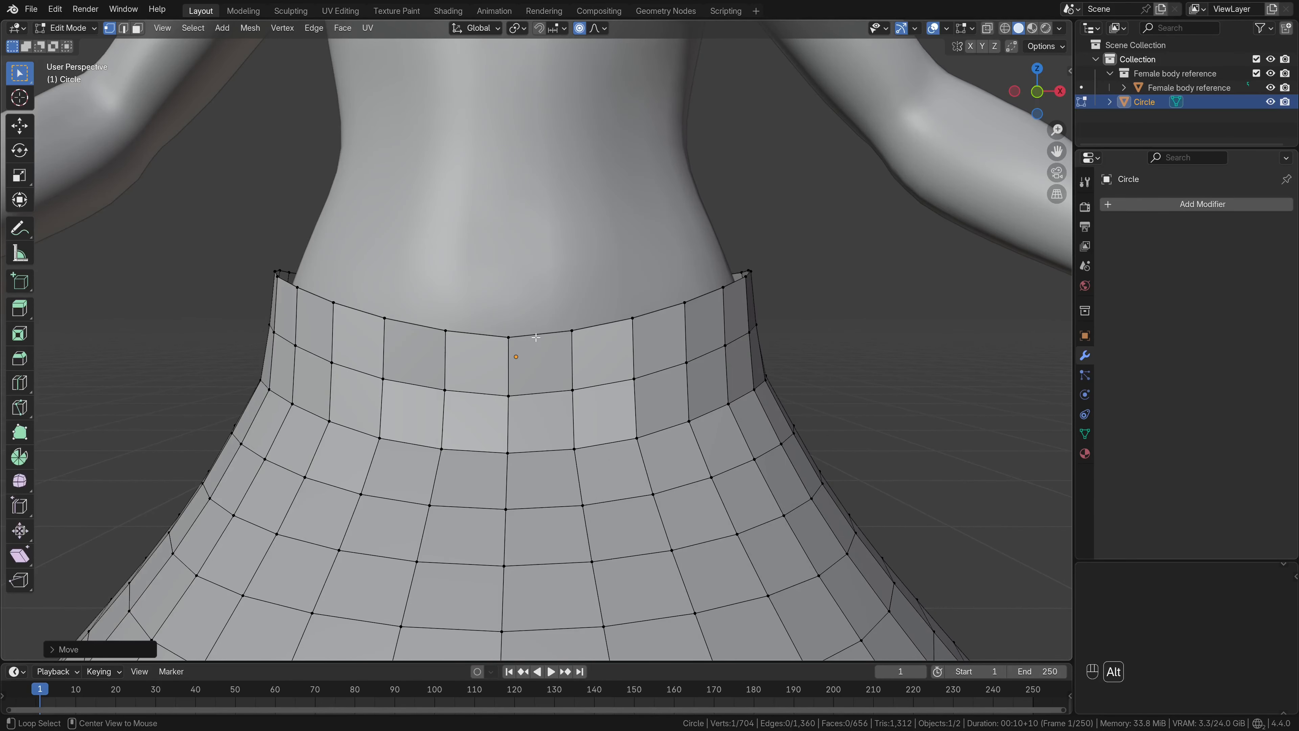
{"action": "left_click", "coordinate": [535, 337], "text": "alt"}
{"action": "left_click", "coordinate": [532, 395], "text": "alt+shift"}
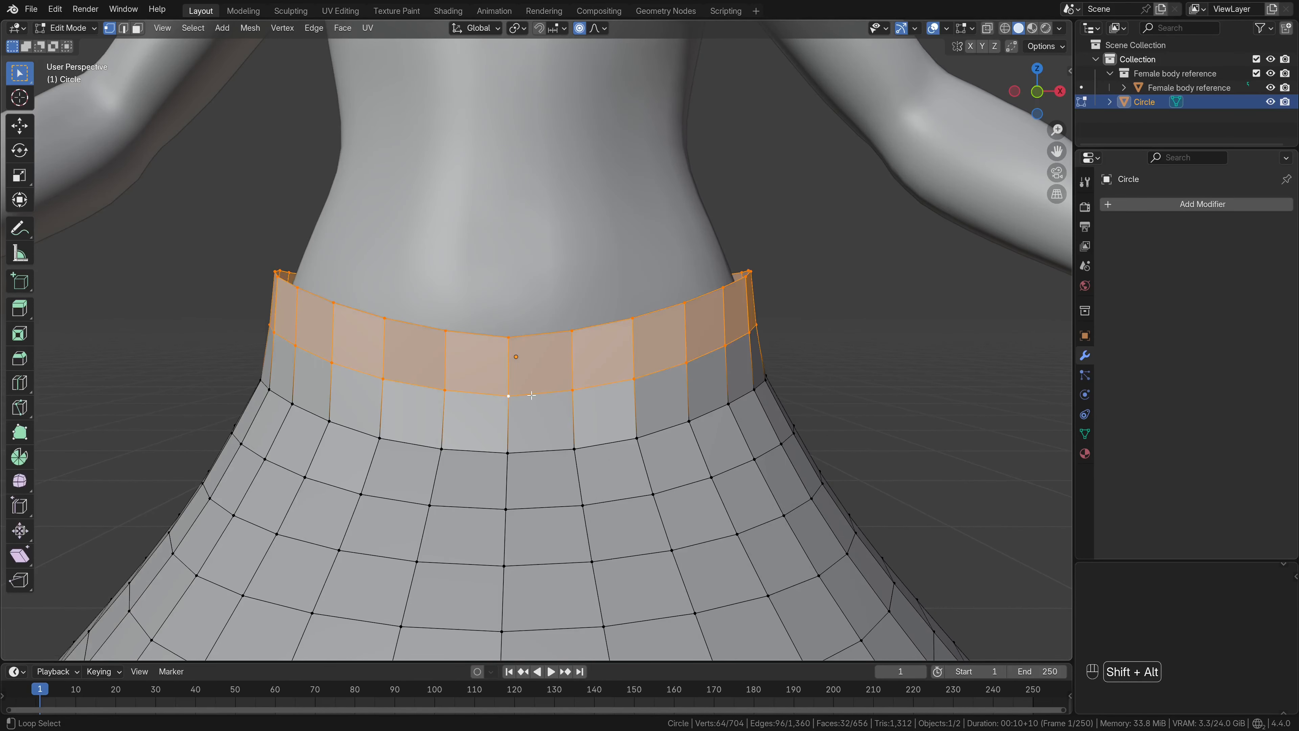
{"action": "left_click", "coordinate": [532, 452], "text": "alt+shift"}
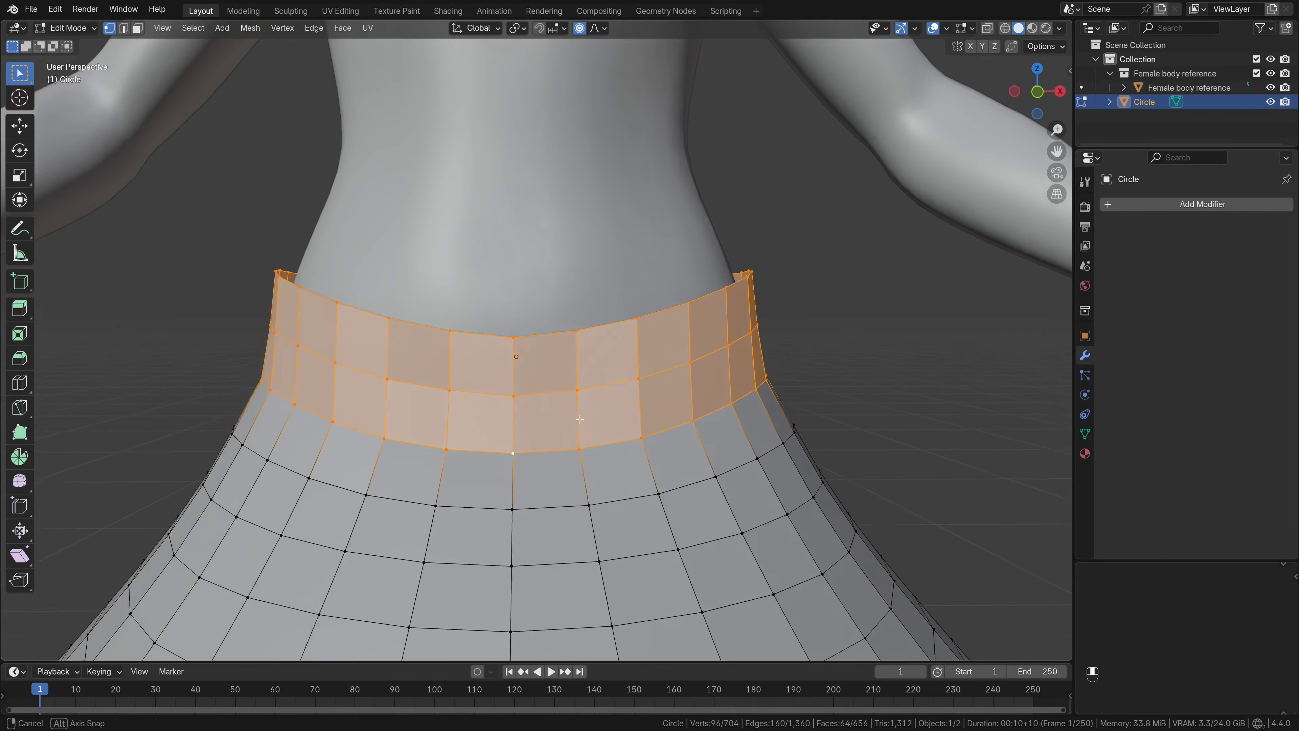
{"action": "mouse_move", "coordinate": [531, 452]}
{"action": "middle_mouse_down"}
{"action": "mouse_move", "coordinate": [725, 417]}
{"action": "mouse_move", "coordinate": [541, 434]}
{"action": "middle_mouse_up"}
{"action": "scroll", "coordinate": [633, 419], "scroll_direction": "down", "scroll_amount": 9}
{"action": "scroll", "coordinate": [542, 433], "scroll_direction": "up", "scroll_amount": 4}
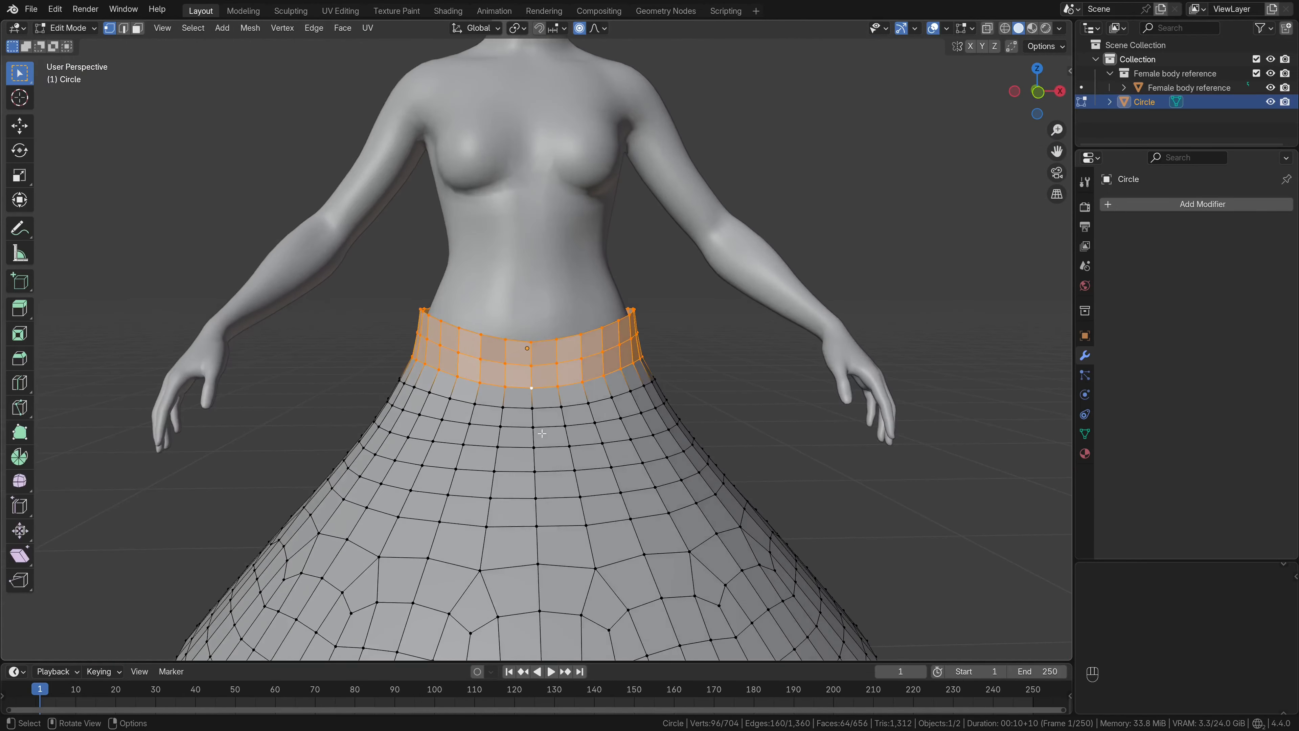
{"action": "scroll", "coordinate": [540, 434], "scroll_direction": "up", "scroll_amount": 2}
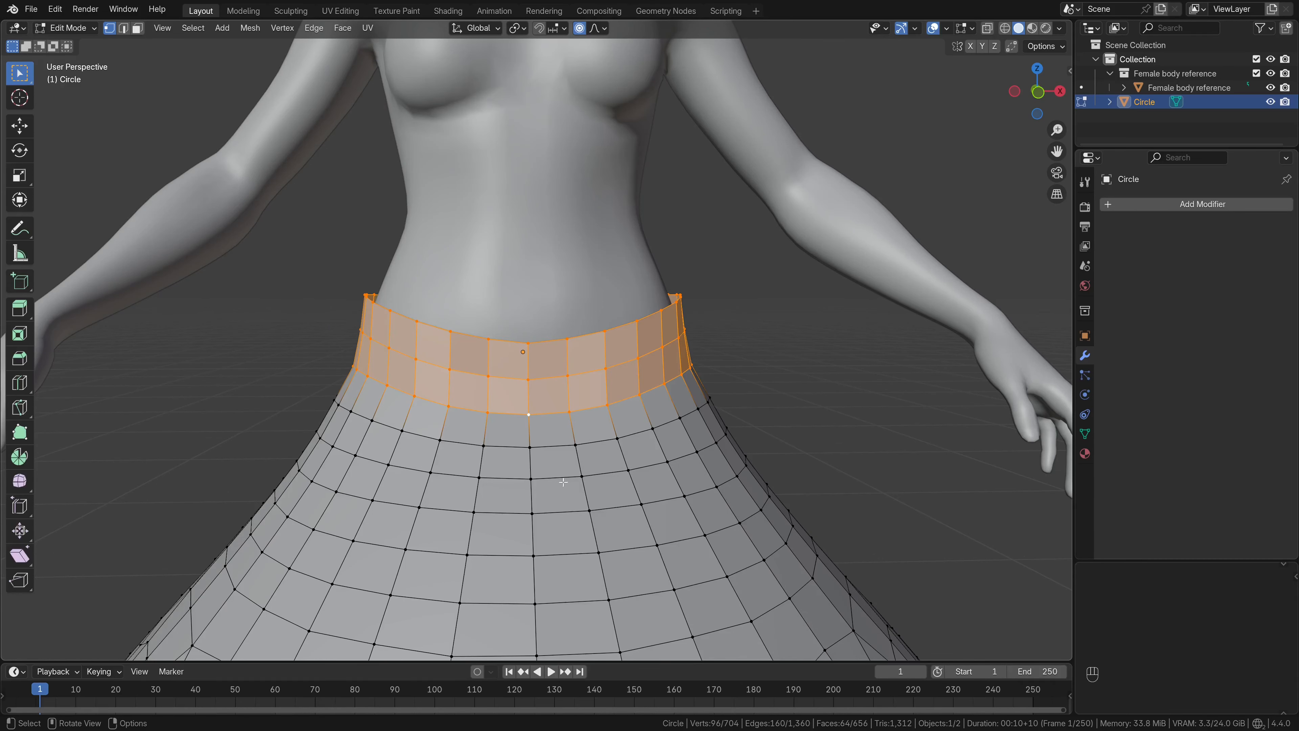
{"action": "scroll", "coordinate": [485, 401], "scroll_direction": "up", "scroll_amount": 2}
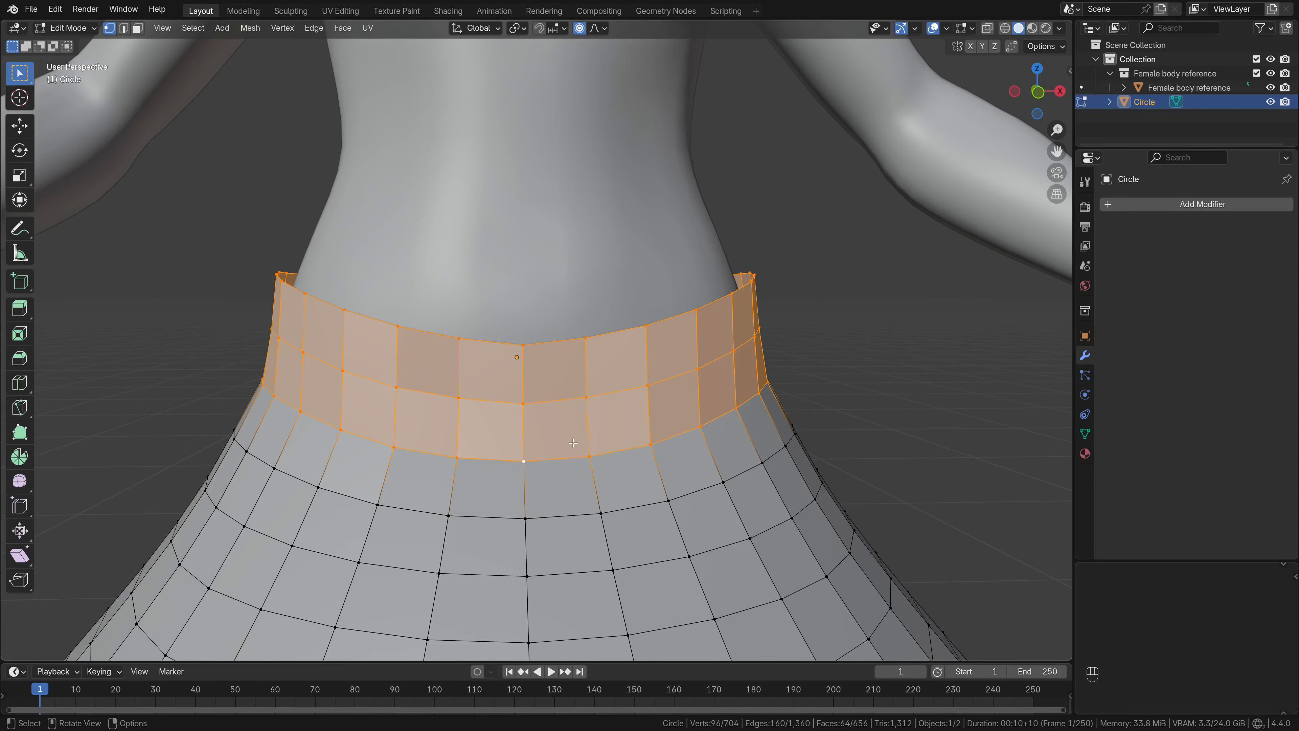
Create a vertex group named Pin_Group and assign the selected waistband vertices to it
{"action": "left_click", "coordinate": [1085, 434]}
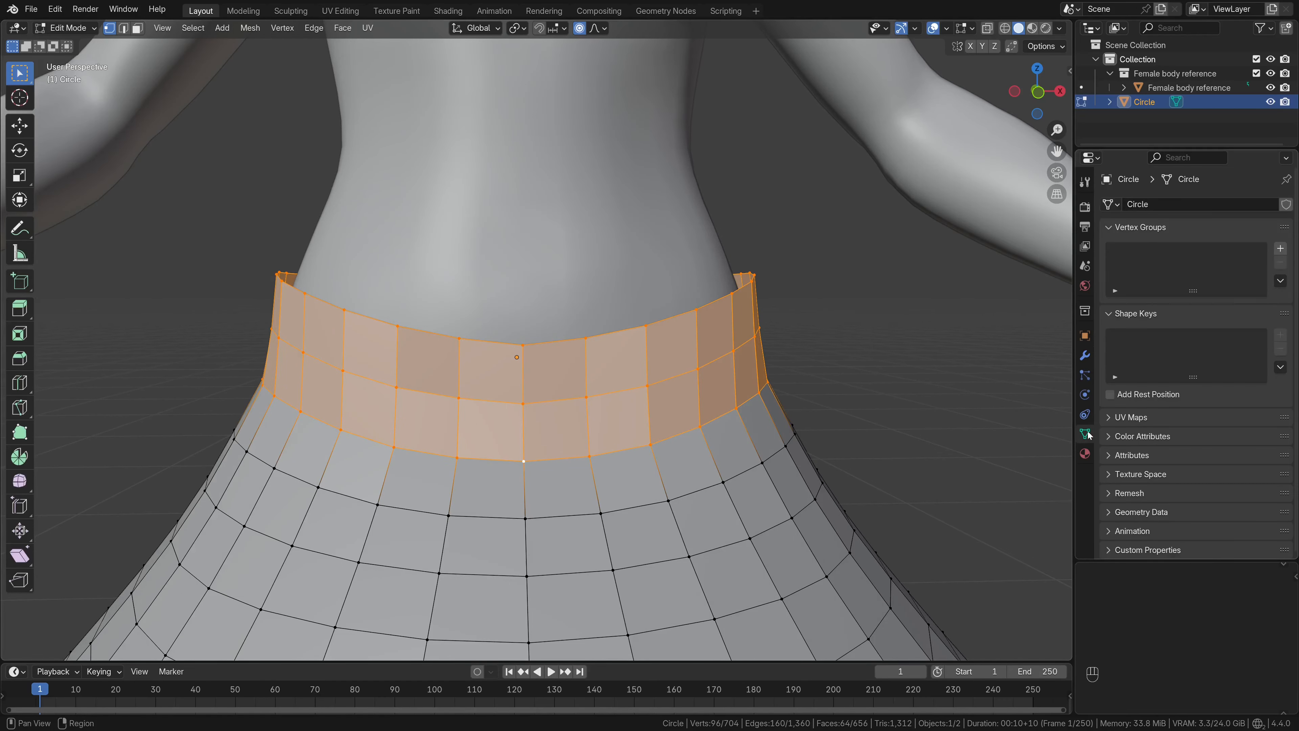
{"action": "left_click", "coordinate": [1280, 248]}
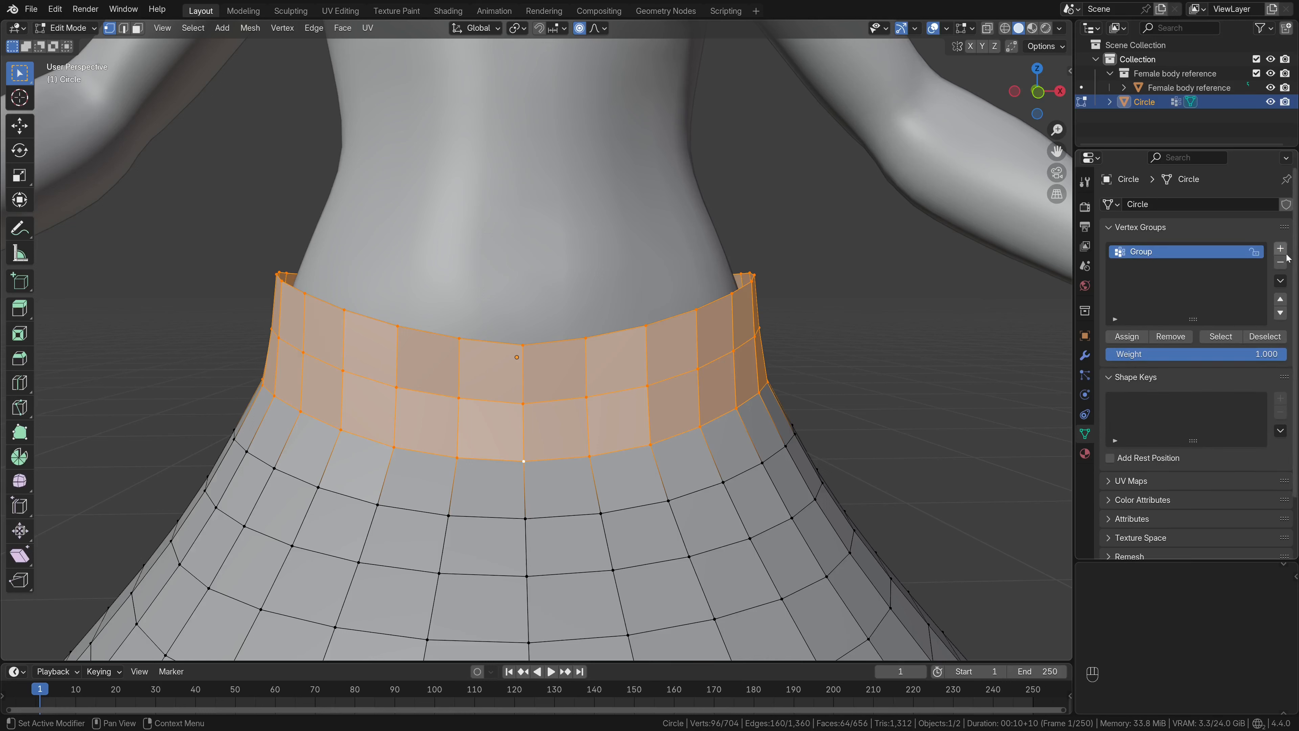
{"action": "double_click", "coordinate": [1202, 251]}
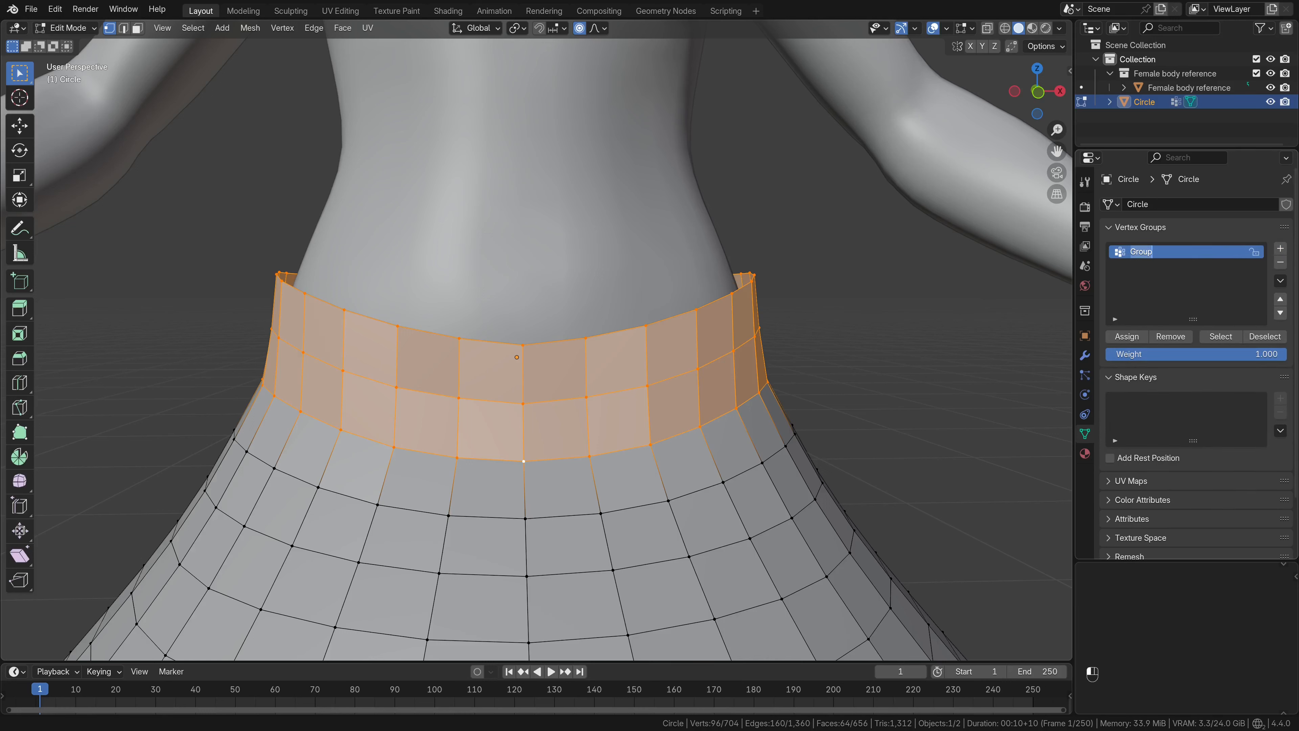
{"action": "type", "text": "Pin_Group"}
{"action": "key", "text": "Return"}
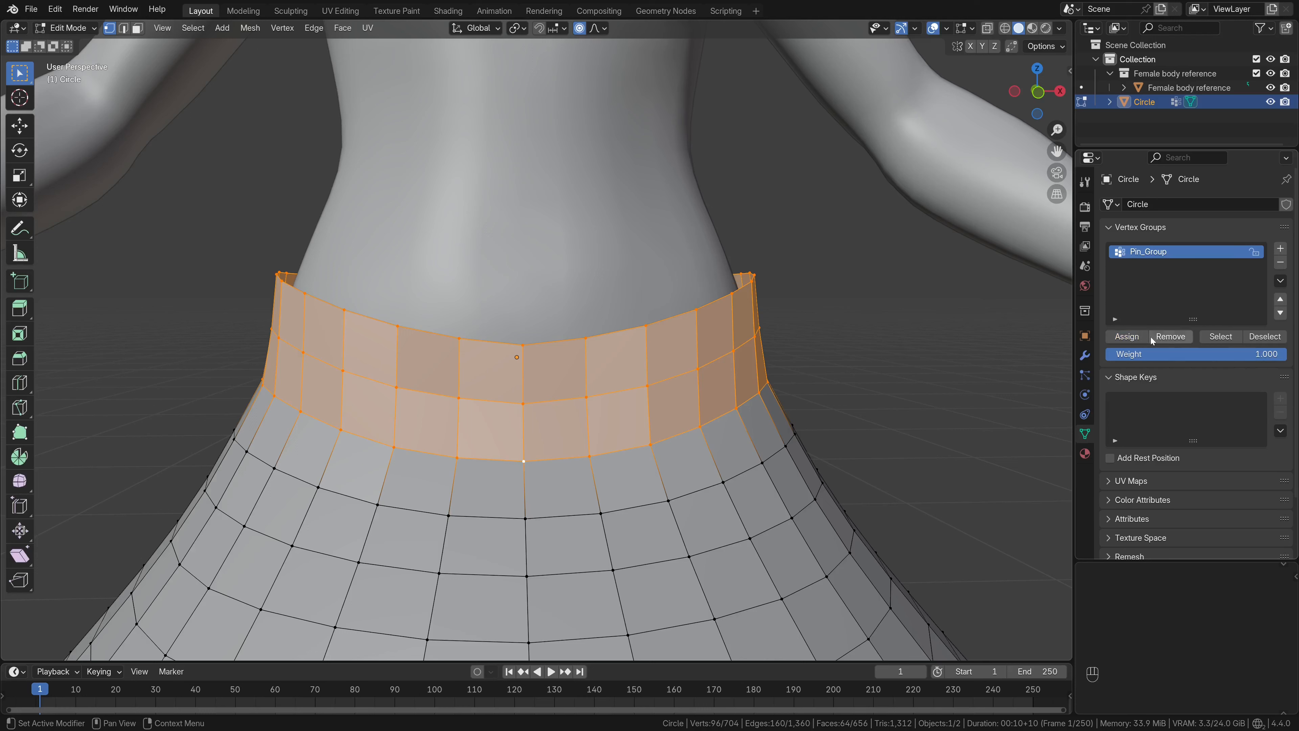
Create a second vertex group named Shrinkwrap and assign the same waistband vertices to it
{"action": "left_click", "coordinate": [1280, 249]}
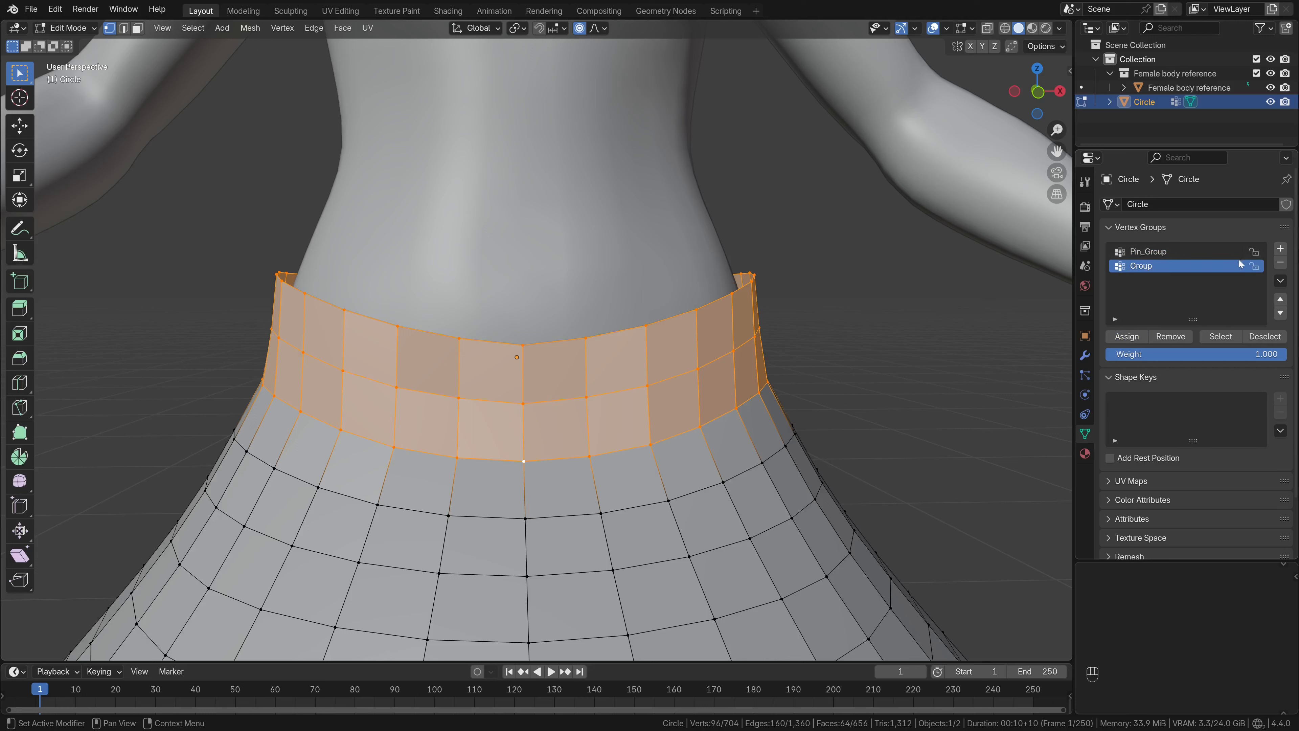
{"action": "double_click", "coordinate": [1176, 268]}
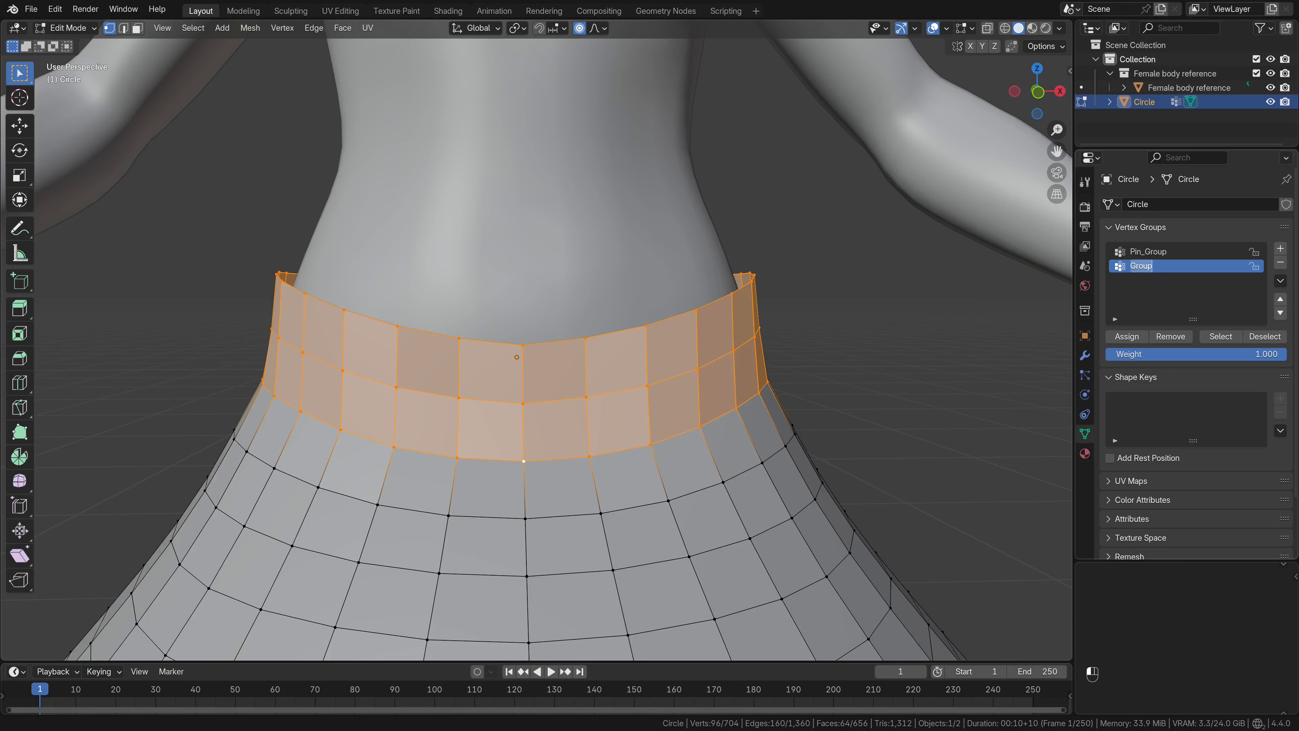
{"action": "type", "text": "Shrinkwrap"}
{"action": "key", "text": "Return"}
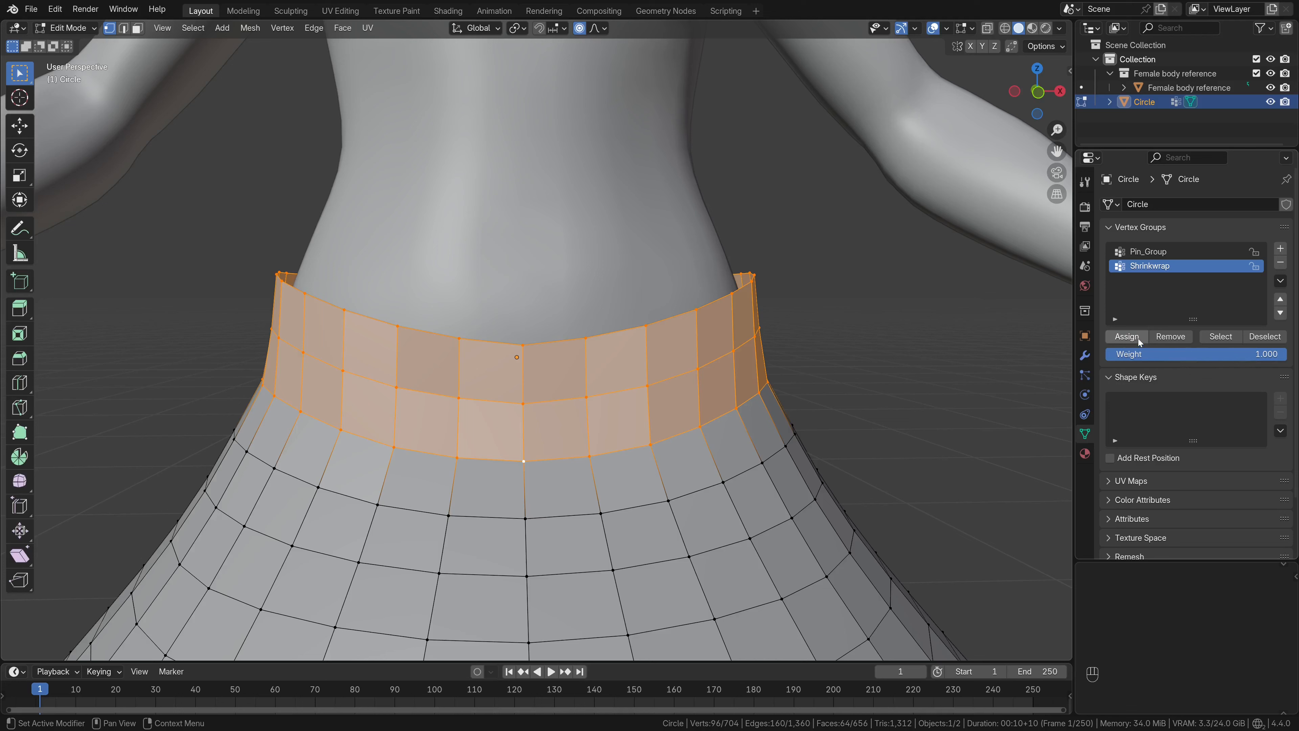
In Object Mode, add a Shrinkwrap modifier to the skirt with Female body reference as its target
{"action": "key", "text": "Tab"}
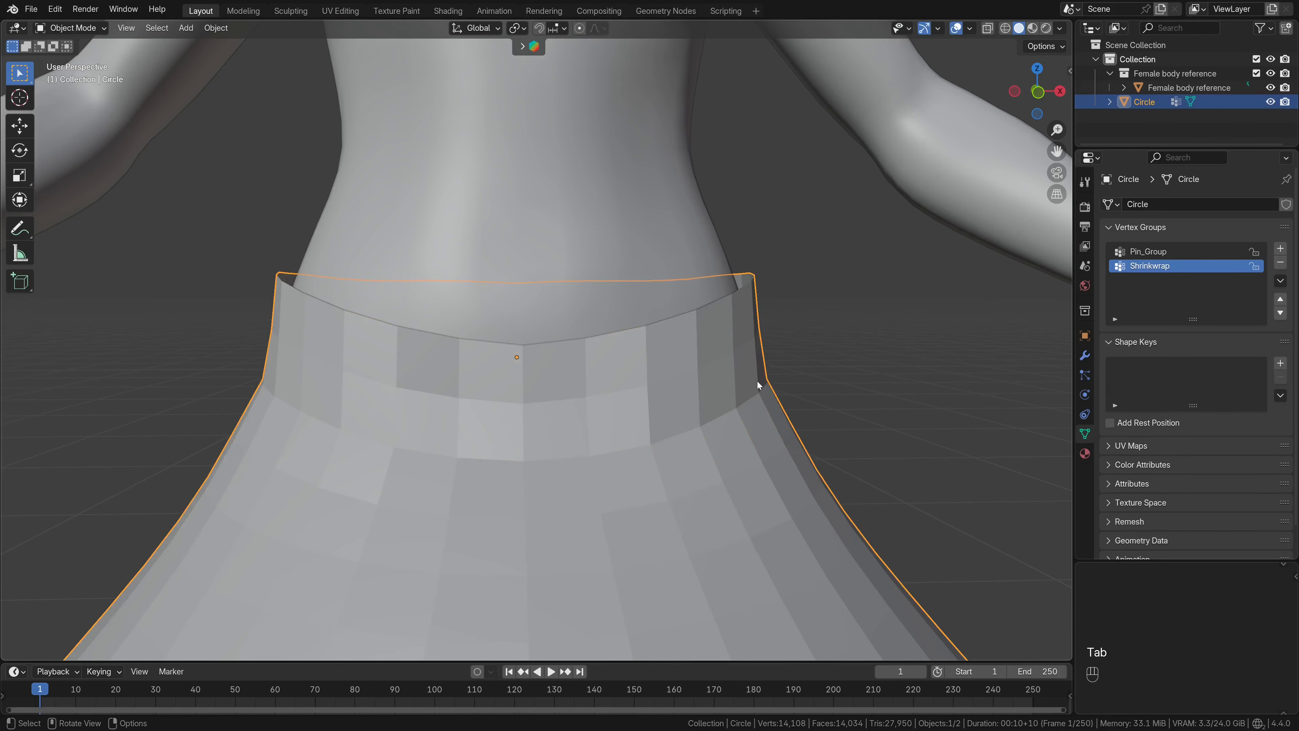
{"action": "scroll", "coordinate": [757, 380], "scroll_direction": "down", "scroll_amount": 5}
{"action": "scroll", "coordinate": [721, 421], "scroll_direction": "up", "scroll_amount": 2}
{"action": "left_click", "coordinate": [1081, 357]}
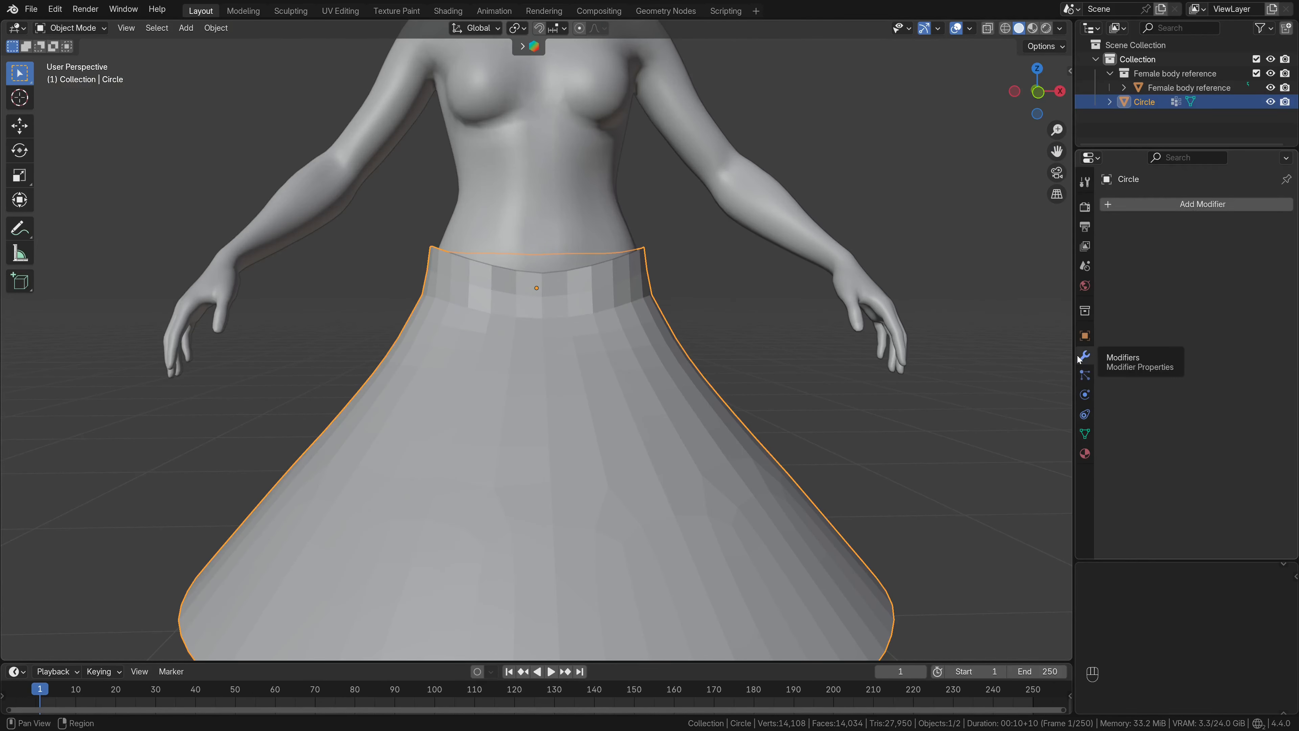
{"action": "left_click", "coordinate": [1181, 206]}
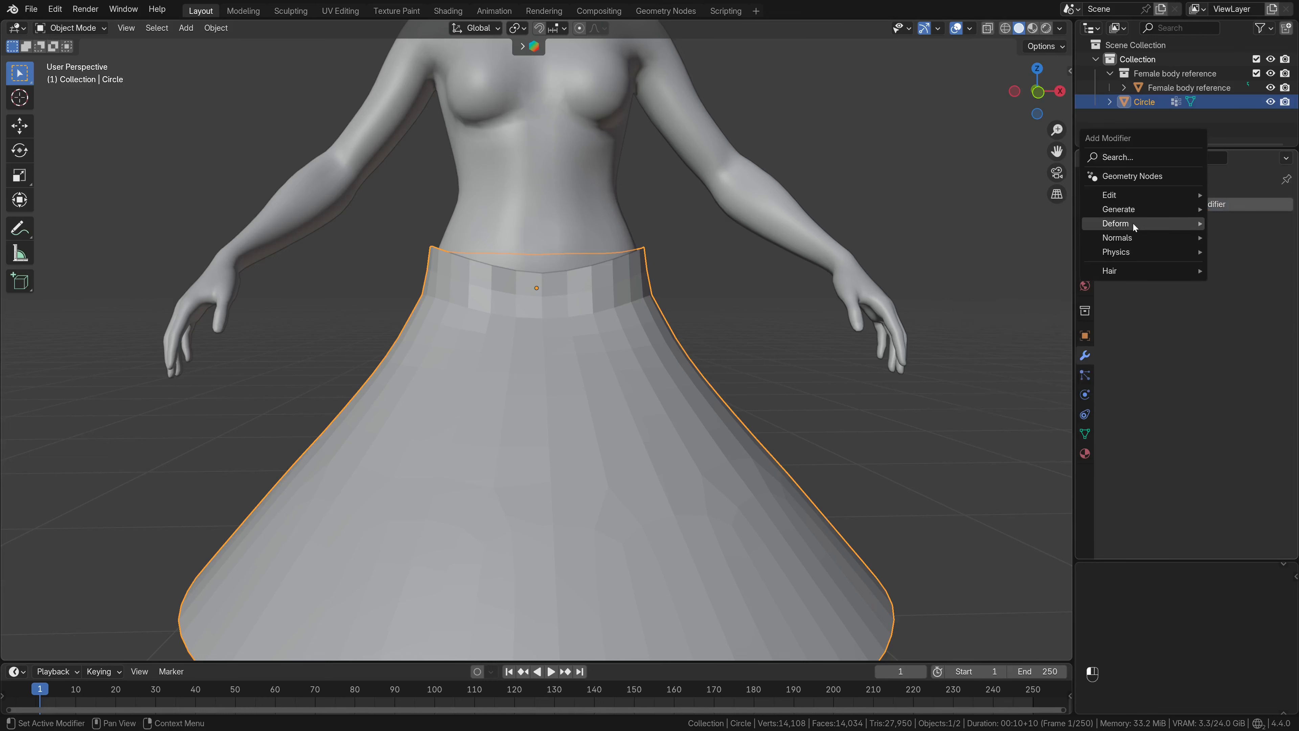
{"action": "mouse_move", "coordinate": [1133, 223]}
{"action": "left_click", "coordinate": [1021, 339]}
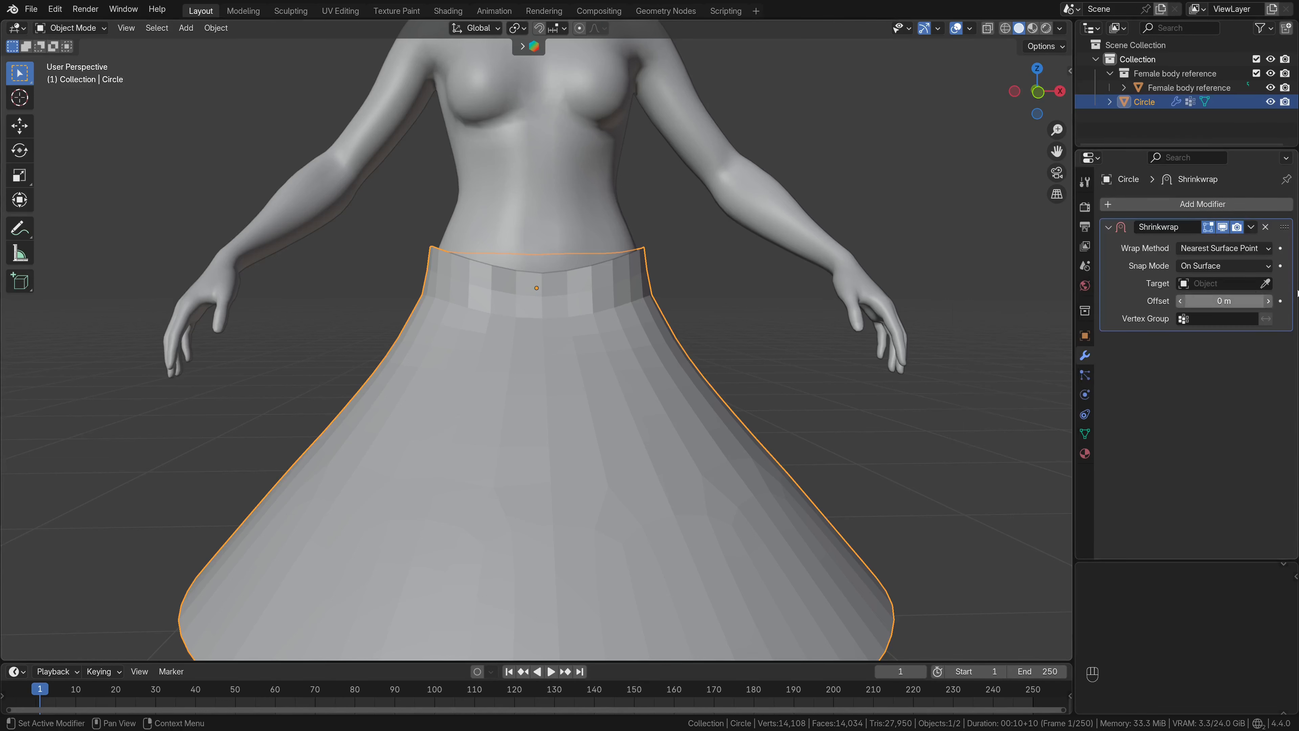
{"action": "left_click", "coordinate": [1266, 283]}
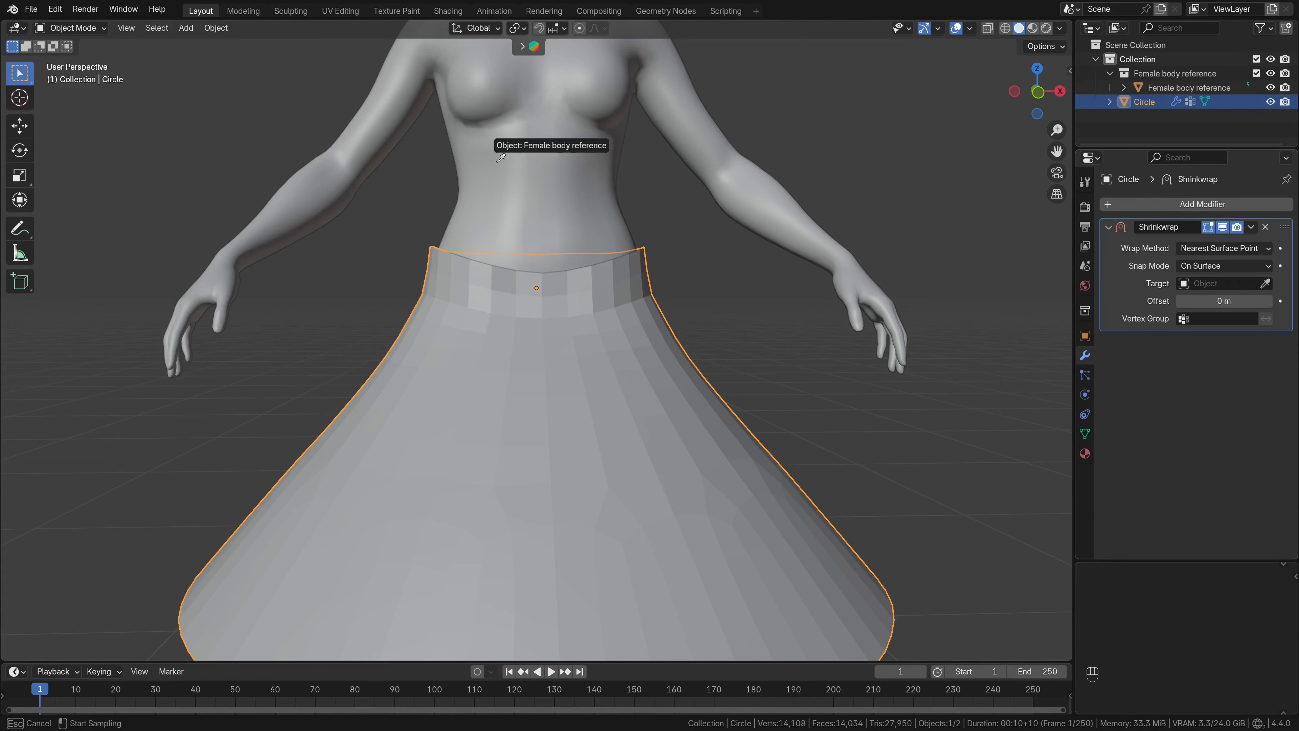
{"action": "left_click", "coordinate": [698, 203]}
Set the Shrinkwrap modifier's offset to 0.008 m and limit it to the Shrinkwrap vertex group
{"action": "left_click", "coordinate": [1224, 301]}
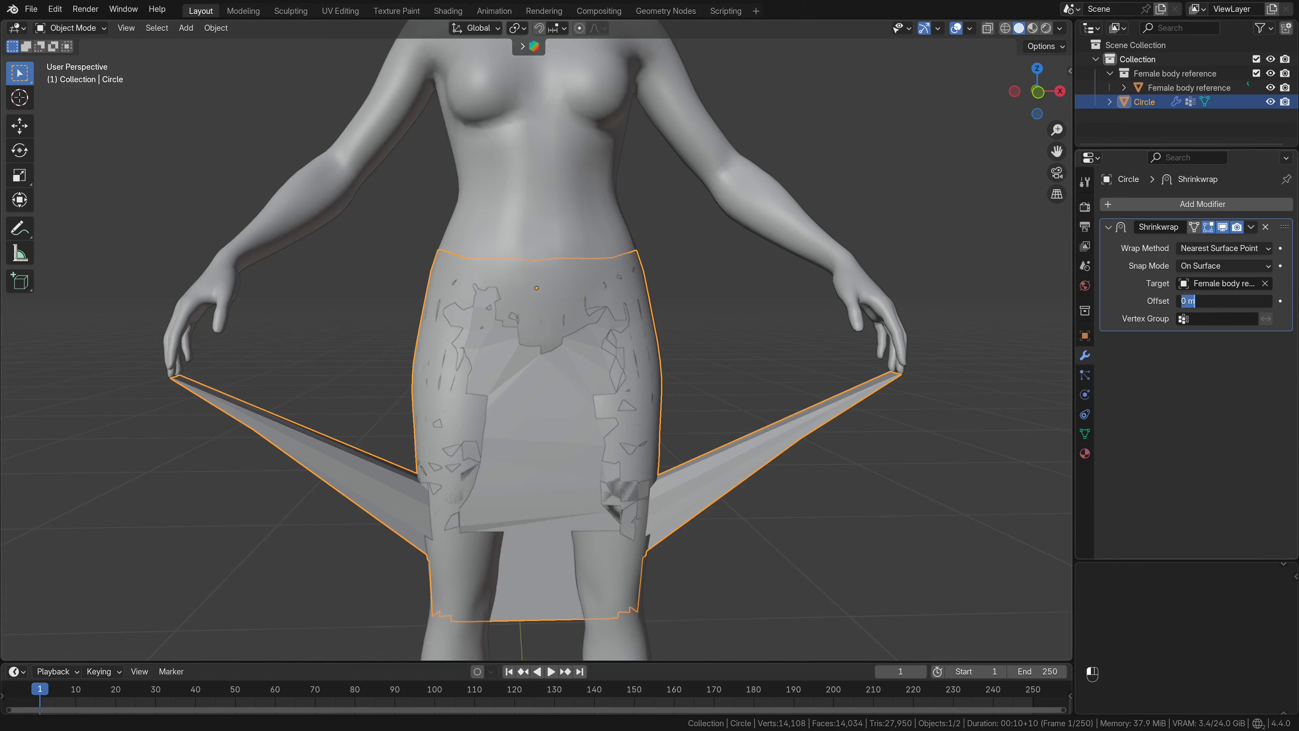
{"action": "type", "text": "0.008"}
{"action": "key", "text": "Return"}
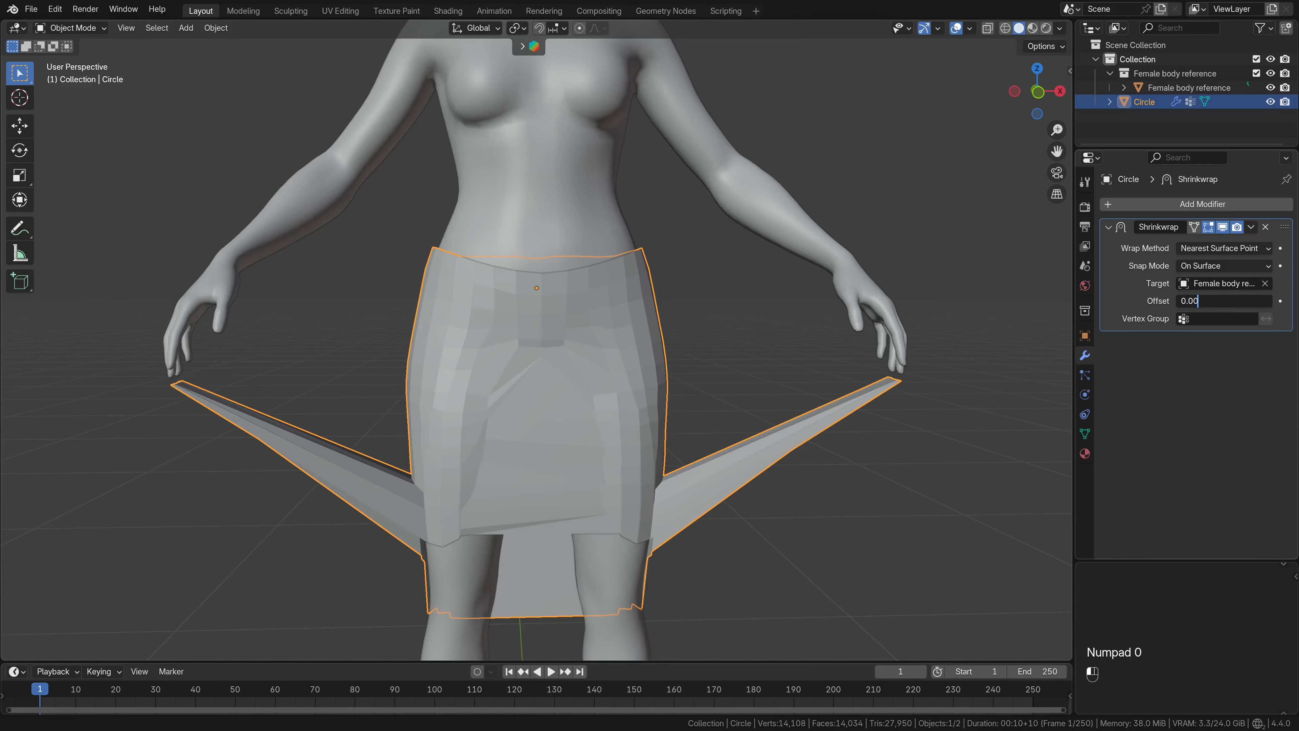
{"action": "key", "text": "Return"}
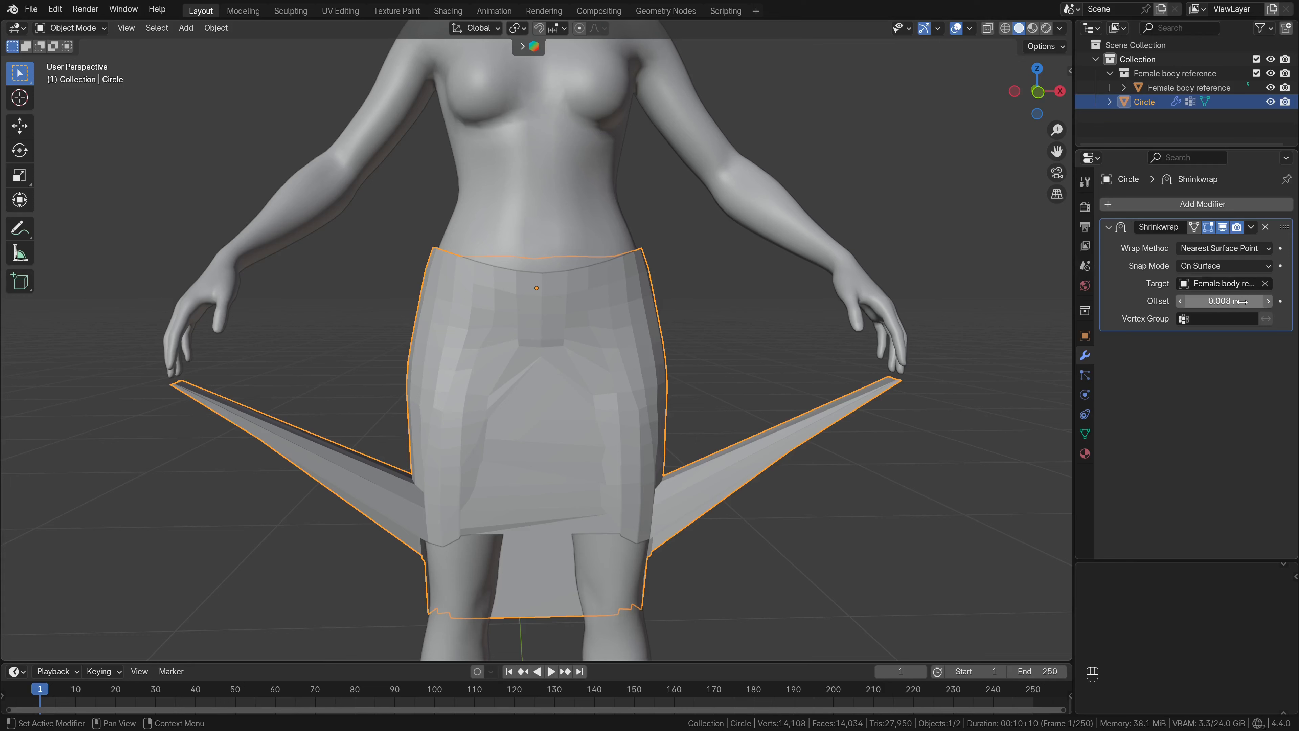
{"action": "left_click", "coordinate": [1217, 318]}
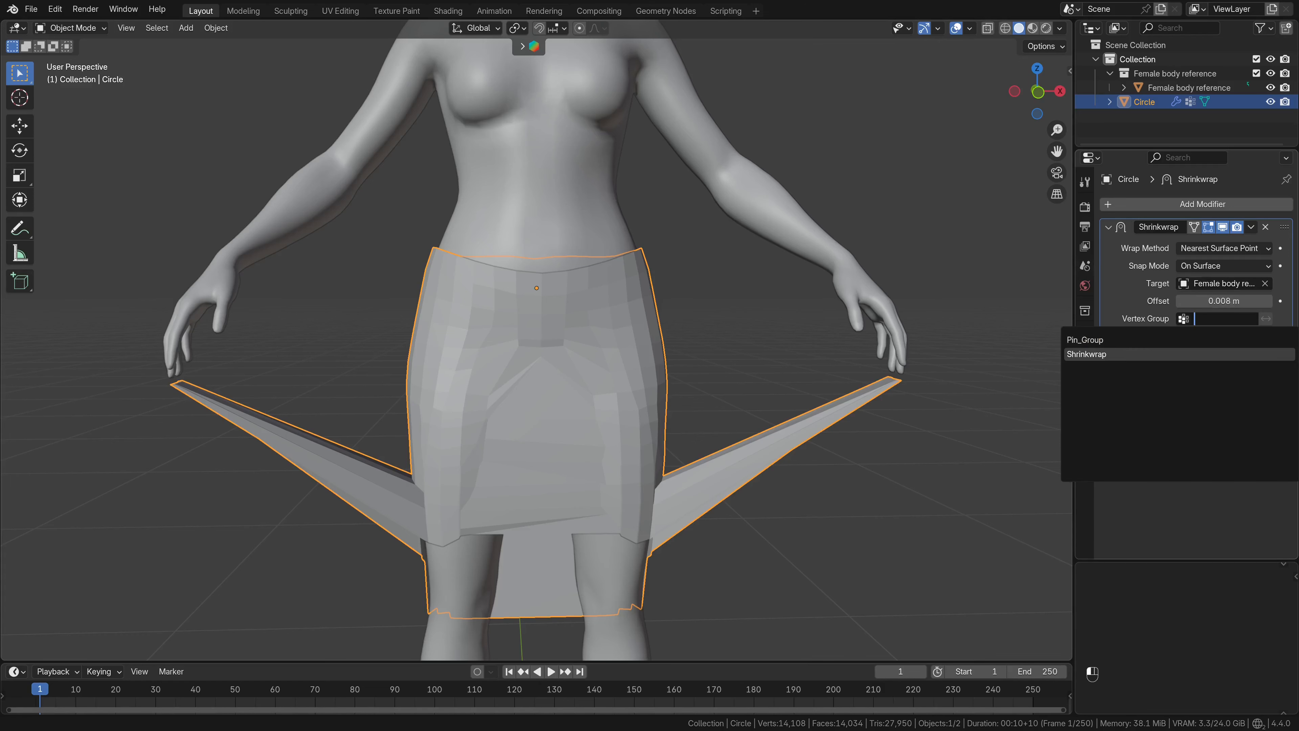
{"action": "left_click", "coordinate": [1120, 353]}
Set the Shrinkwrap modifier's snap mode to Above Surface and open the skirt's physics properties
{"action": "scroll", "coordinate": [783, 348], "scroll_direction": "up", "scroll_amount": 3}
{"action": "left_click", "coordinate": [1215, 267]}
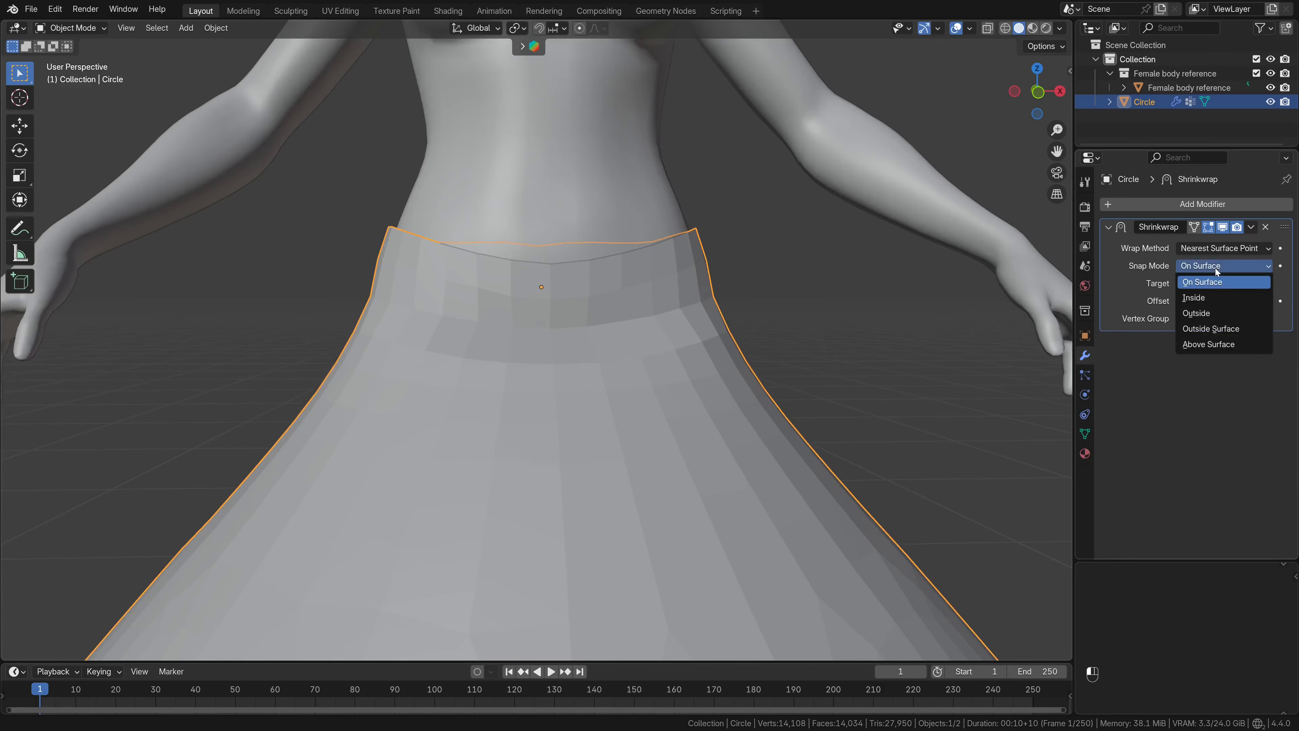
{"action": "left_click", "coordinate": [1212, 344]}
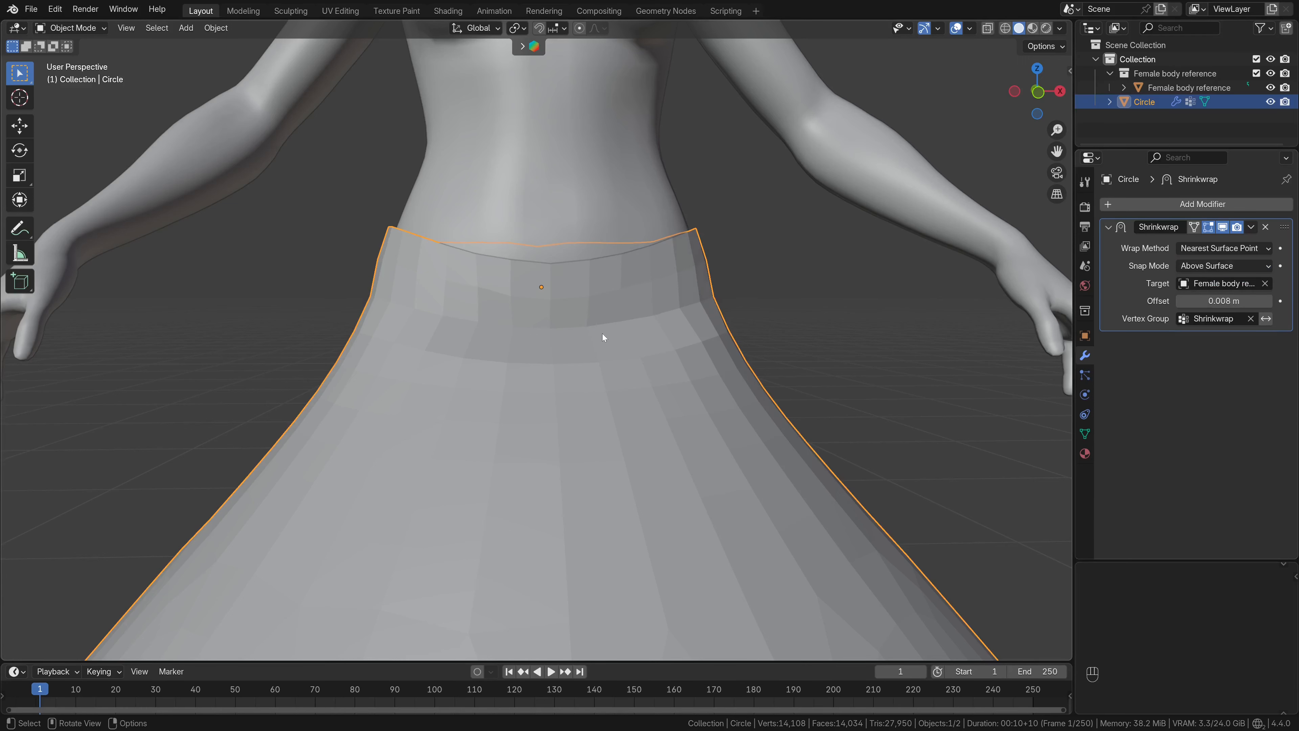
{"action": "scroll", "coordinate": [601, 333], "scroll_direction": "down", "scroll_amount": 2}
{"action": "left_click", "coordinate": [1084, 395]}
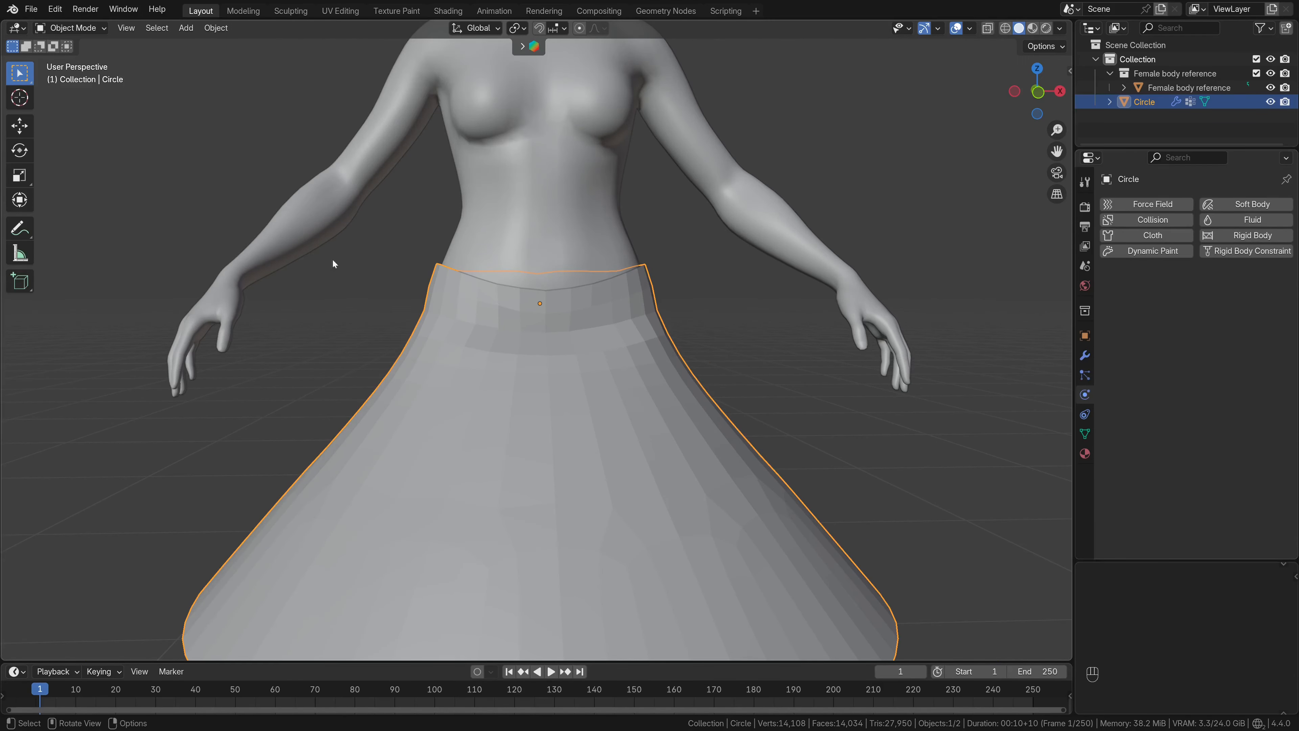
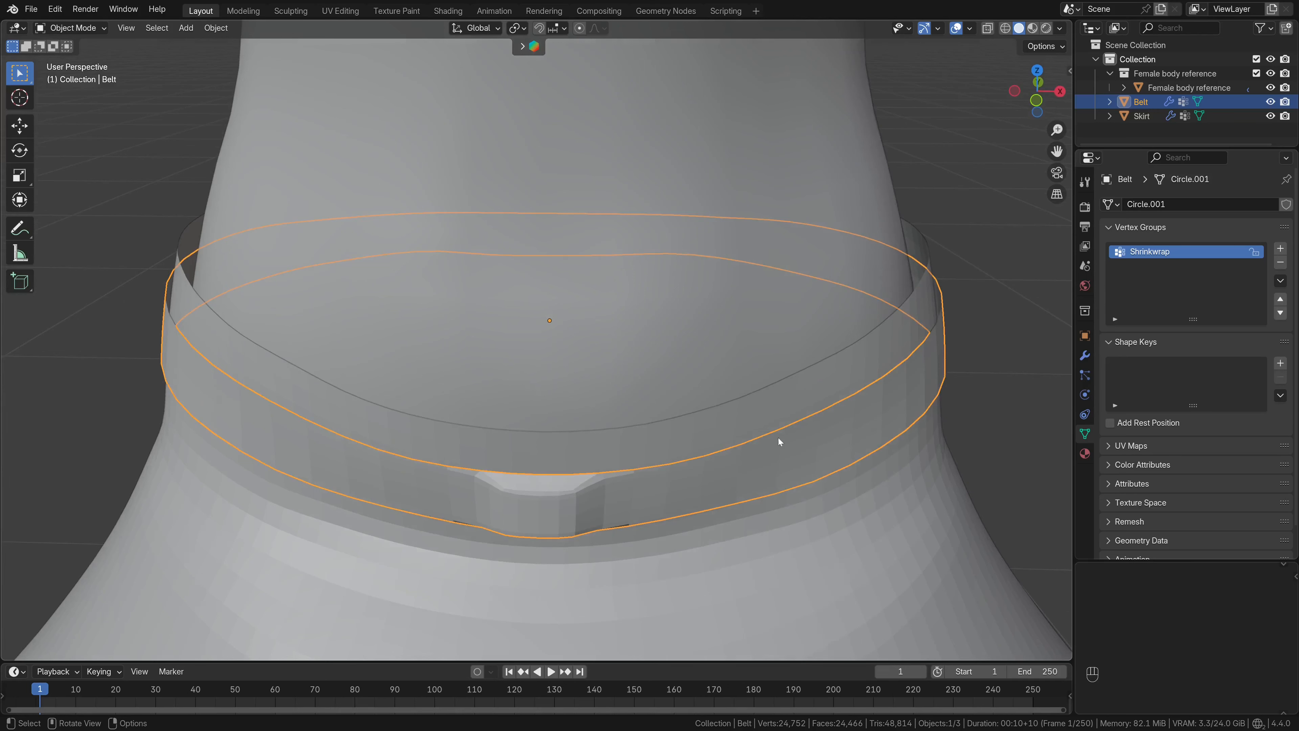
Add a Solidify modifier to the belt and set its thickness to 0.0065 m
{"action": "middle_click_drag", "start_coordinate": [853, 425], "coordinate": [961, 409]}
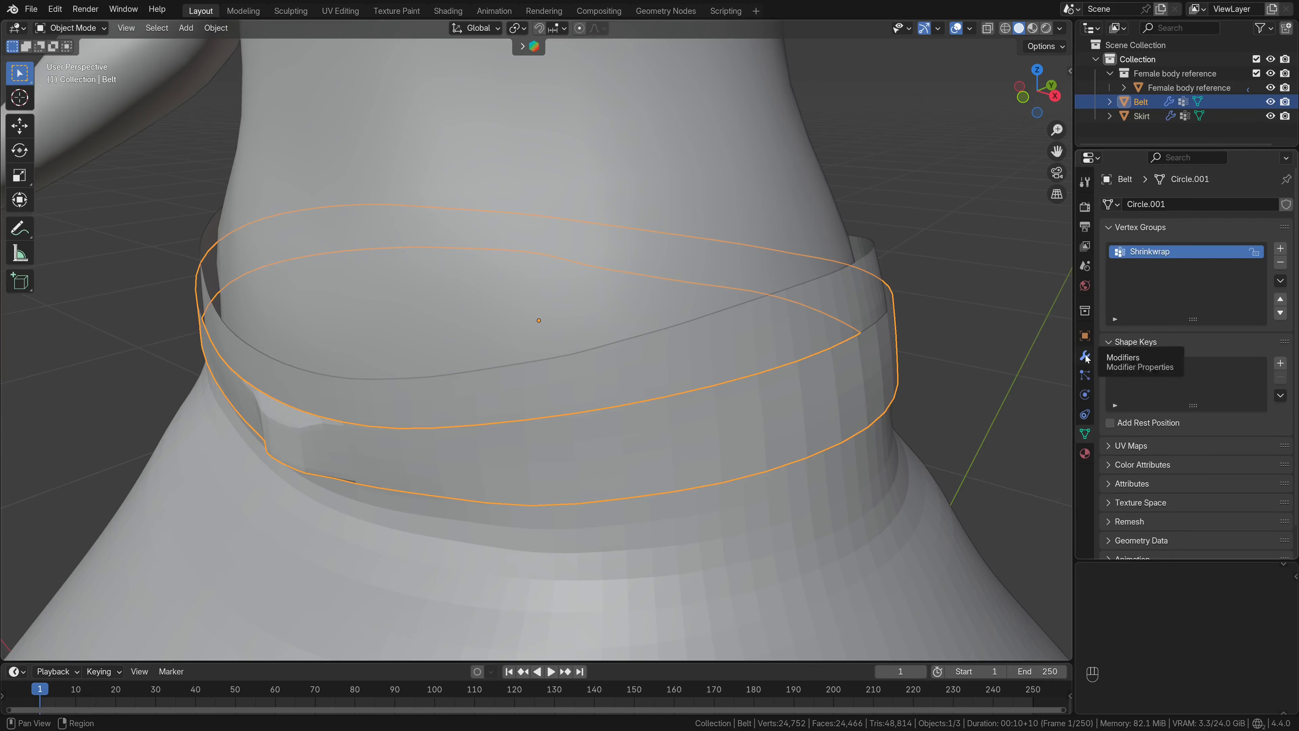
{"action": "left_click", "coordinate": [1085, 355]}
{"action": "left_click", "coordinate": [1169, 204]}
{"action": "mouse_move", "coordinate": [1168, 203]}
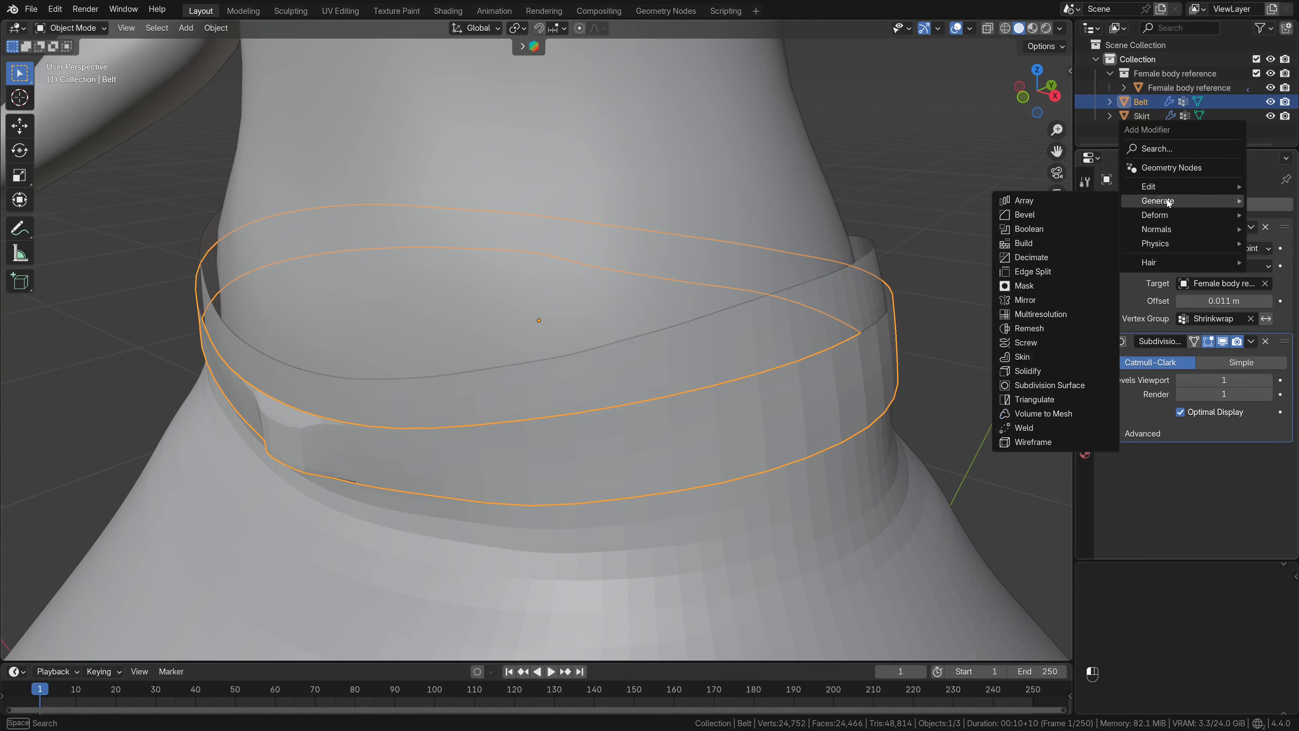
{"action": "left_click", "coordinate": [1043, 372]}
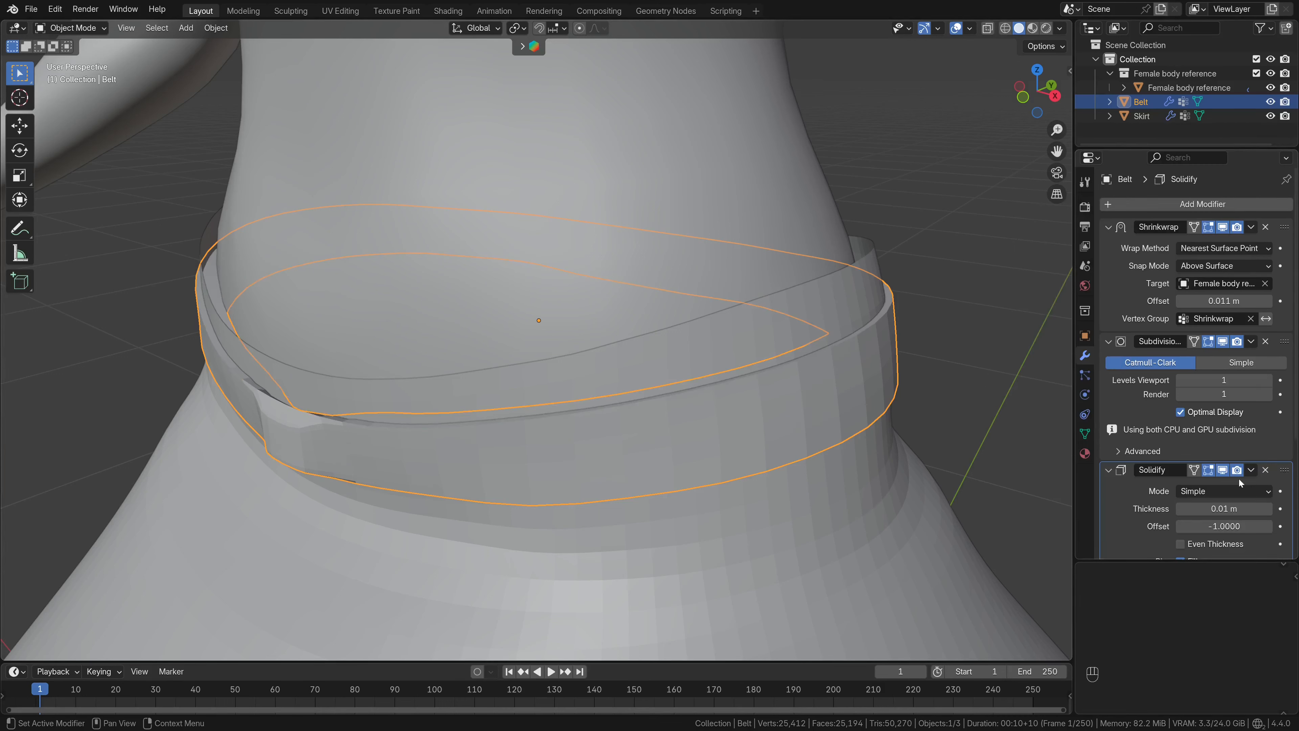
{"action": "scroll", "coordinate": [1238, 479], "scroll_direction": "down", "scroll_amount": 6}
{"action": "left_click", "coordinate": [1213, 347]}
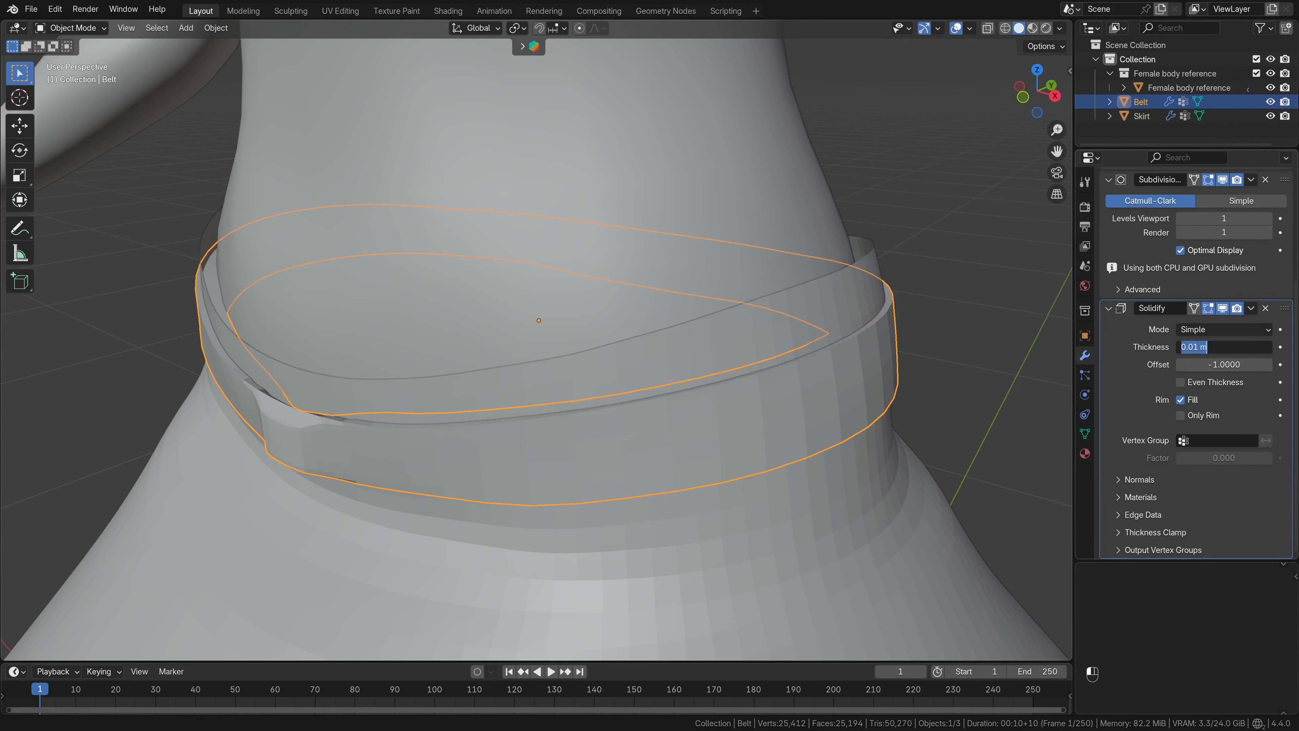
{"action": "type", "text": "0.0065"}
{"action": "key", "text": "Return"}
{"action": "middle_click_drag", "start_coordinate": [601, 534], "coordinate": [647, 516]}
{"action": "scroll", "coordinate": [648, 516], "scroll_direction": "up", "scroll_amount": 1}
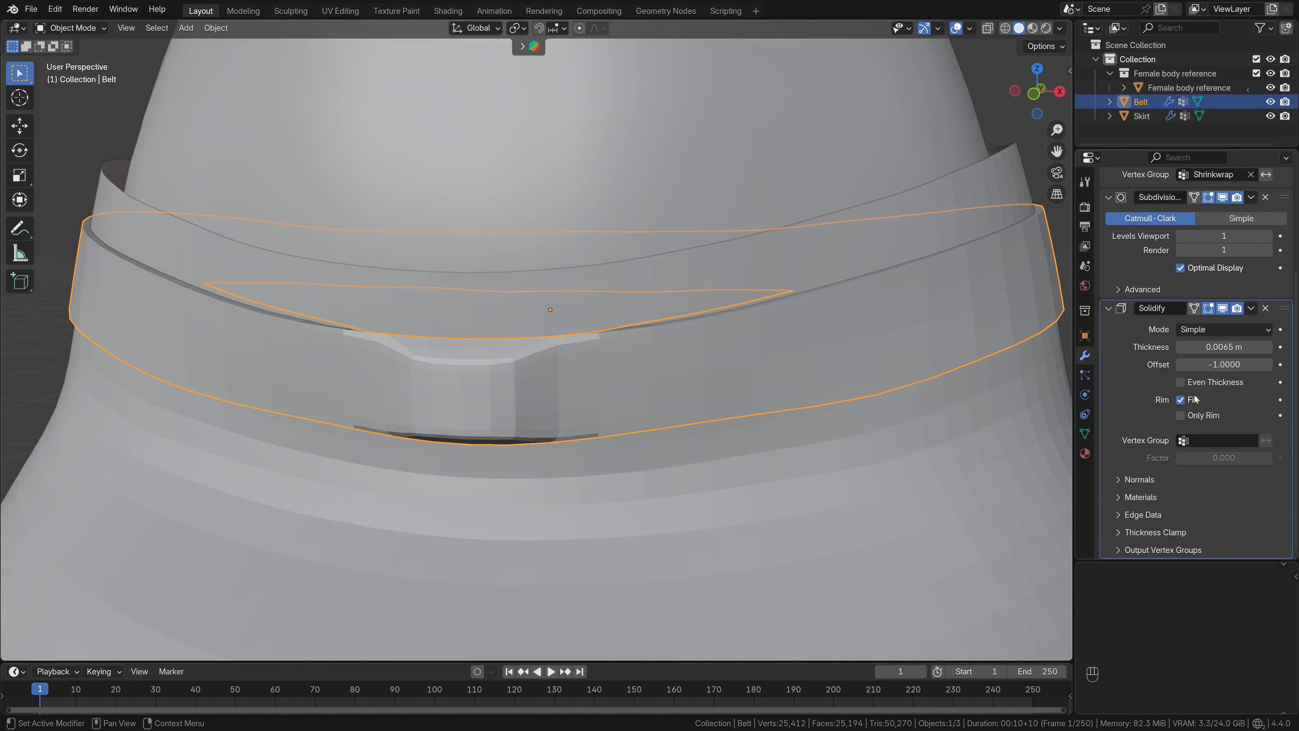
Add a second Subdivision Surface modifier to the belt after Solidify and set its render level to 1
{"action": "scroll", "coordinate": [1181, 185], "scroll_direction": "up", "scroll_amount": 6}
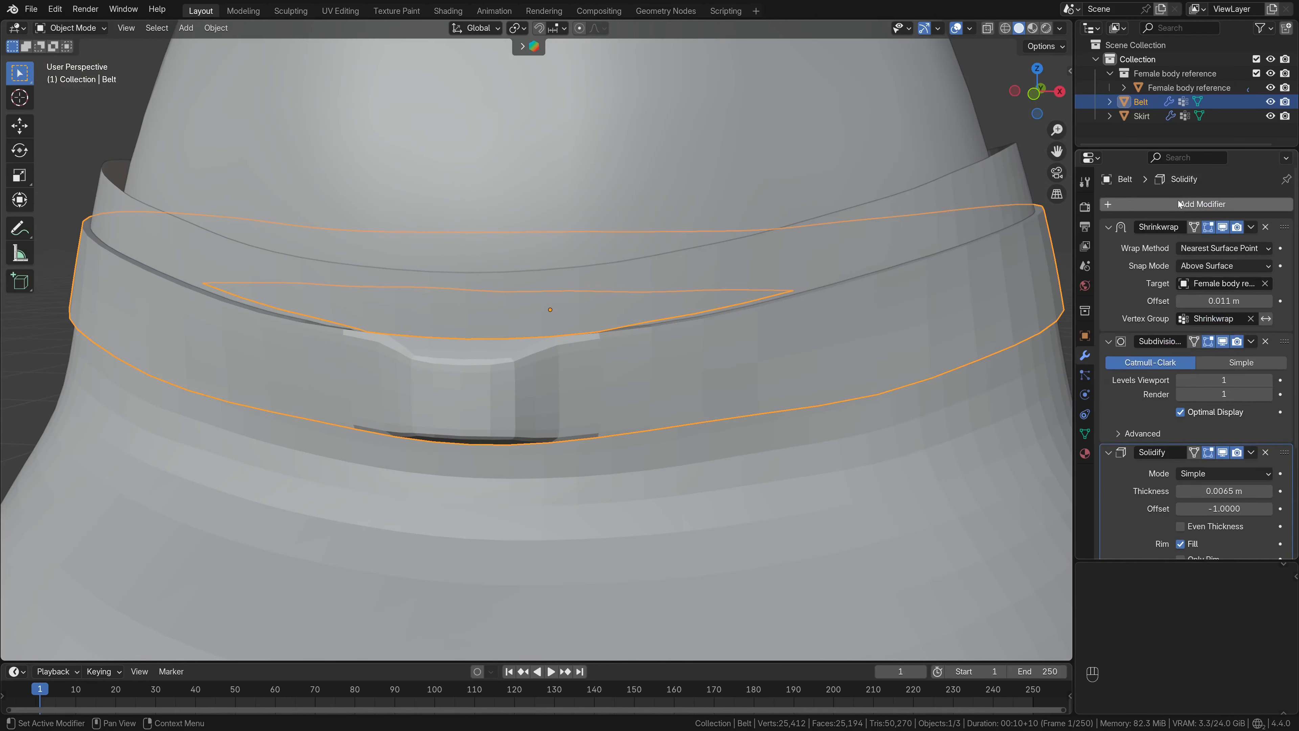
{"action": "left_click", "coordinate": [1179, 204]}
{"action": "mouse_move", "coordinate": [1172, 199]}
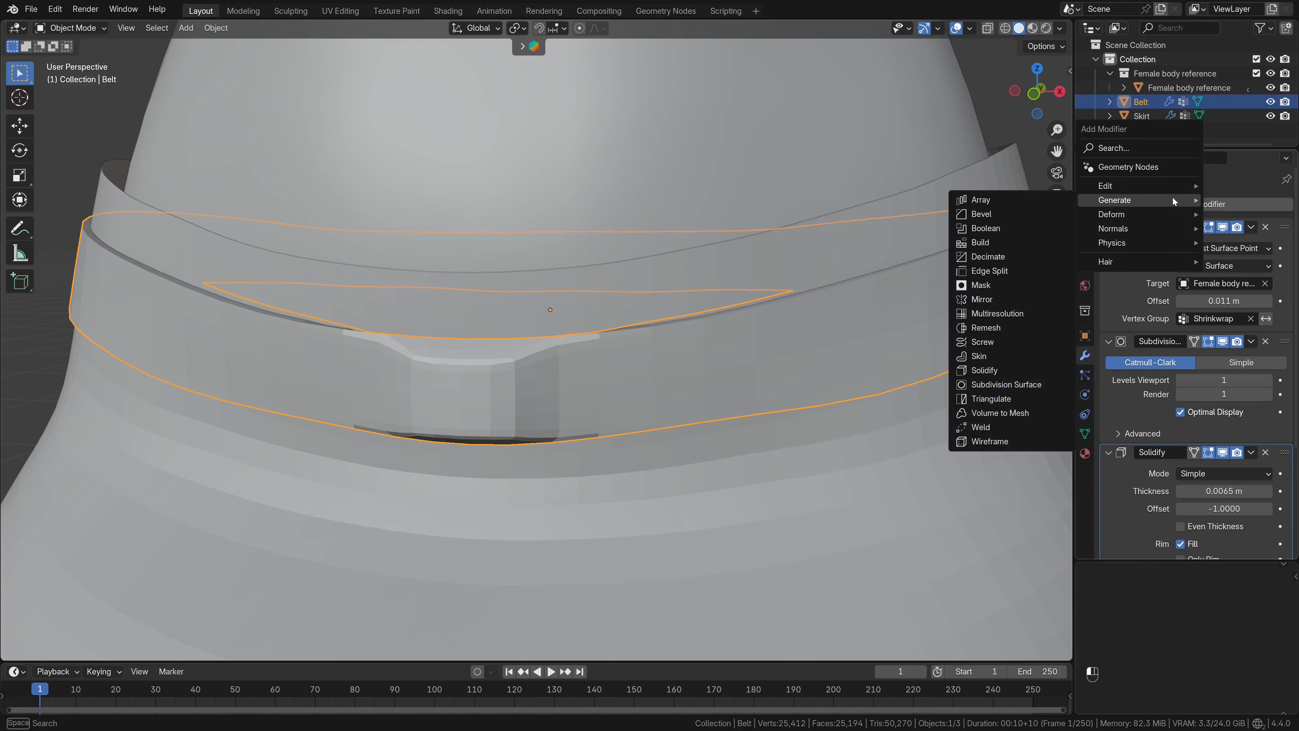
{"action": "left_click", "coordinate": [1032, 385]}
{"action": "scroll", "coordinate": [1141, 469], "scroll_direction": "down", "scroll_amount": 8}
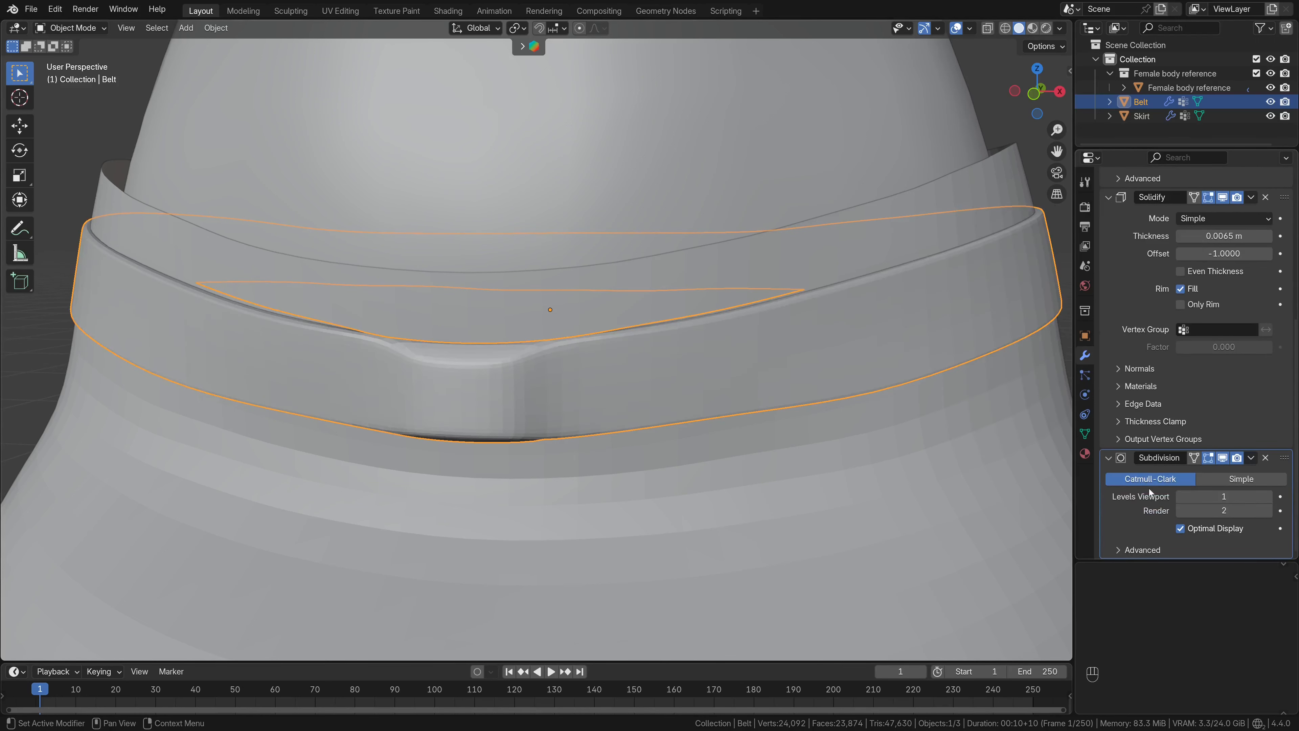
{"action": "left_click", "coordinate": [1182, 510]}
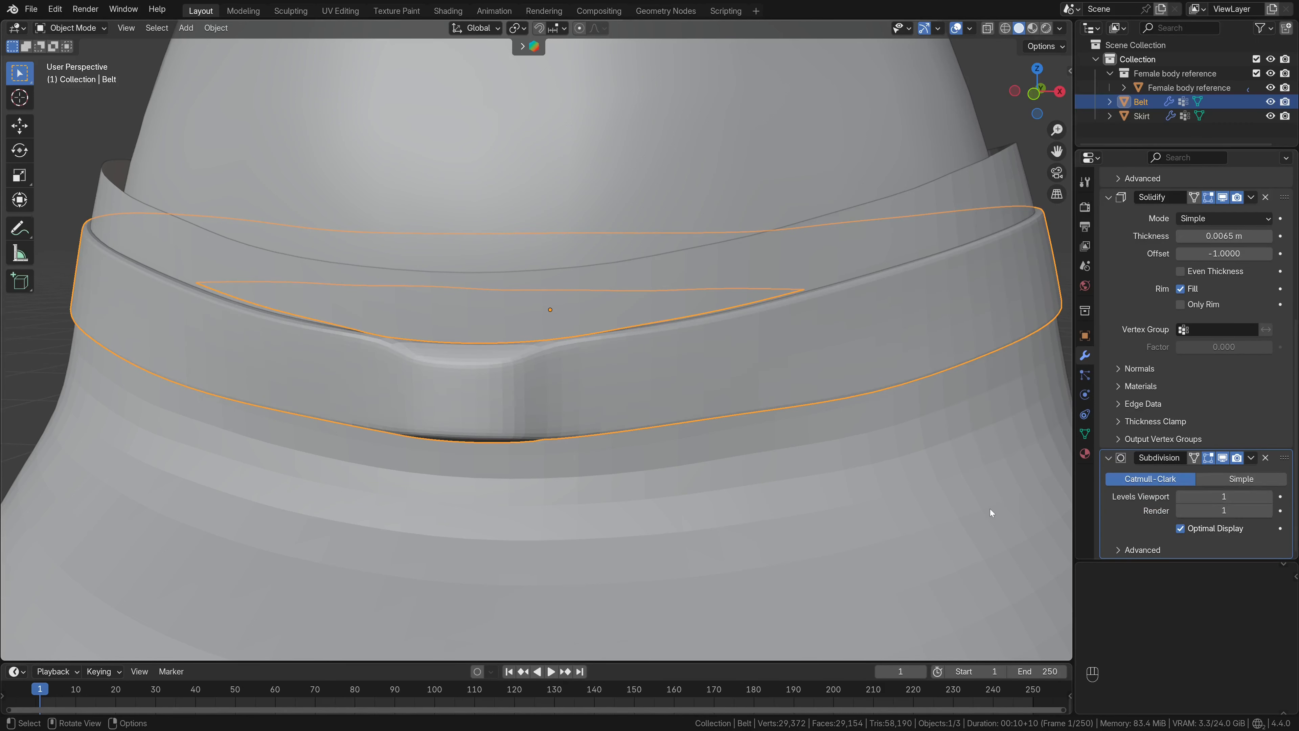
{"action": "scroll", "coordinate": [992, 509], "scroll_direction": "down", "scroll_amount": 5}
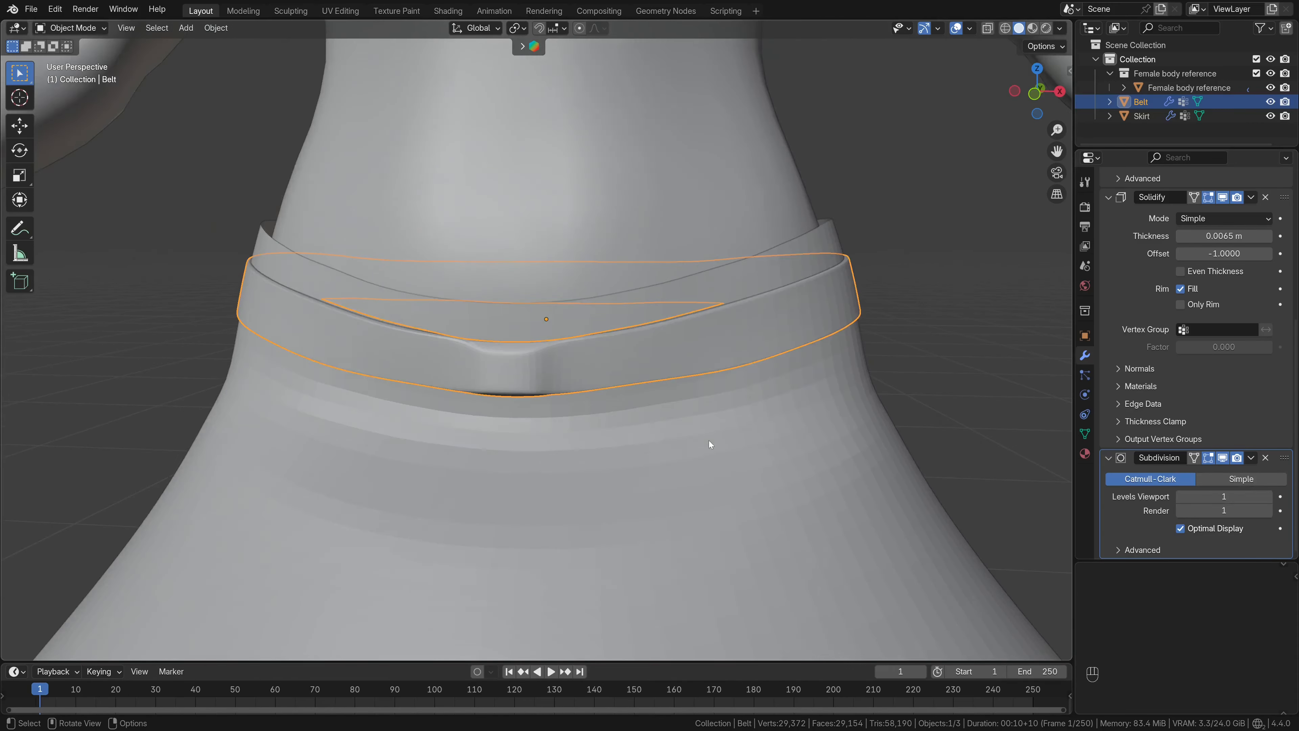
Add a Solidify modifier to the skirt and set its thickness to 0.001 m
{"action": "scroll", "coordinate": [667, 452], "scroll_direction": "up", "scroll_amount": 8}
{"action": "left_click", "coordinate": [620, 215]}
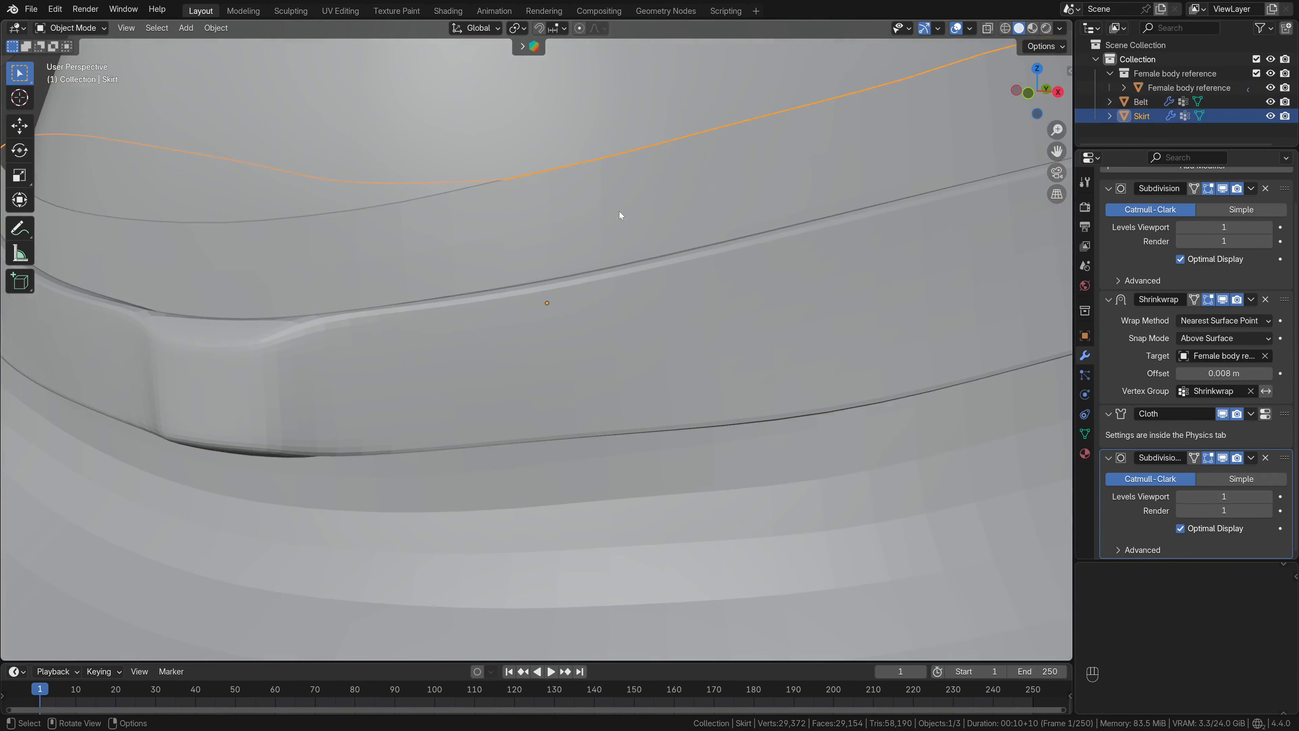
{"action": "scroll", "coordinate": [619, 212], "scroll_direction": "down", "scroll_amount": 5}
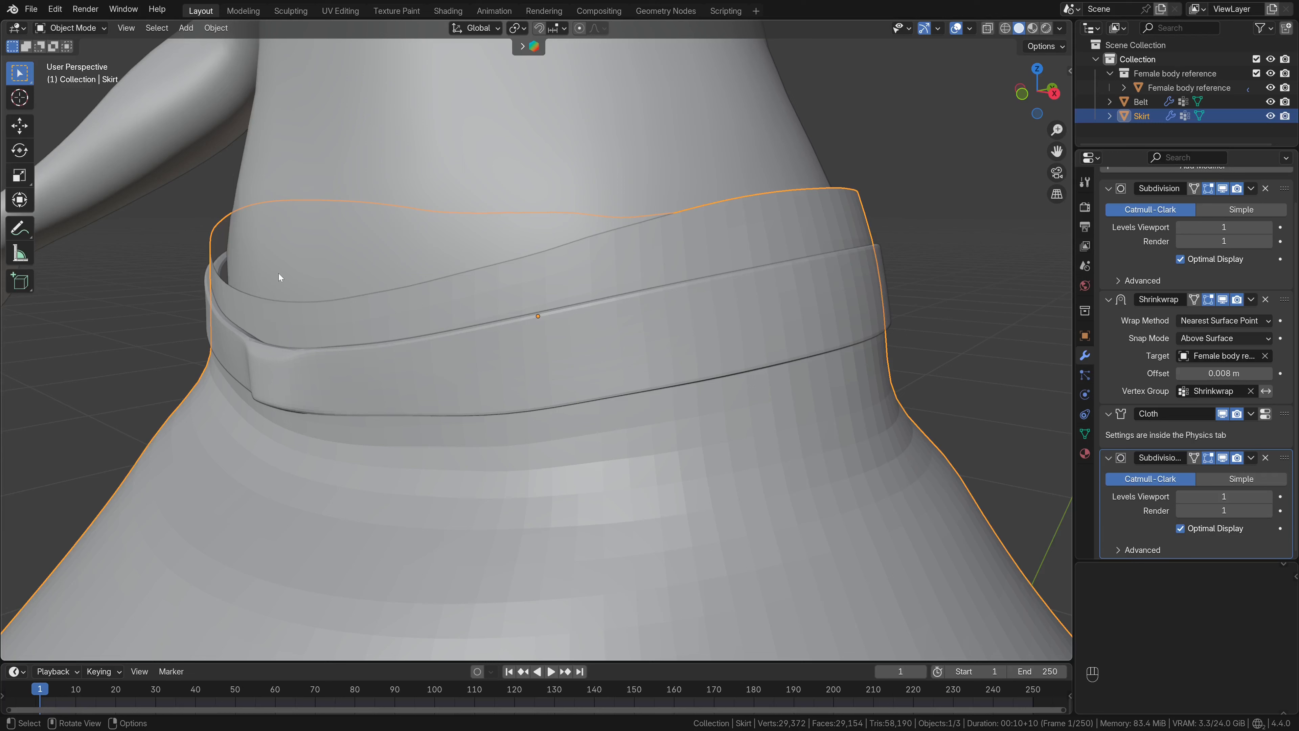
{"action": "scroll", "coordinate": [1169, 196], "scroll_direction": "up", "scroll_amount": 3}
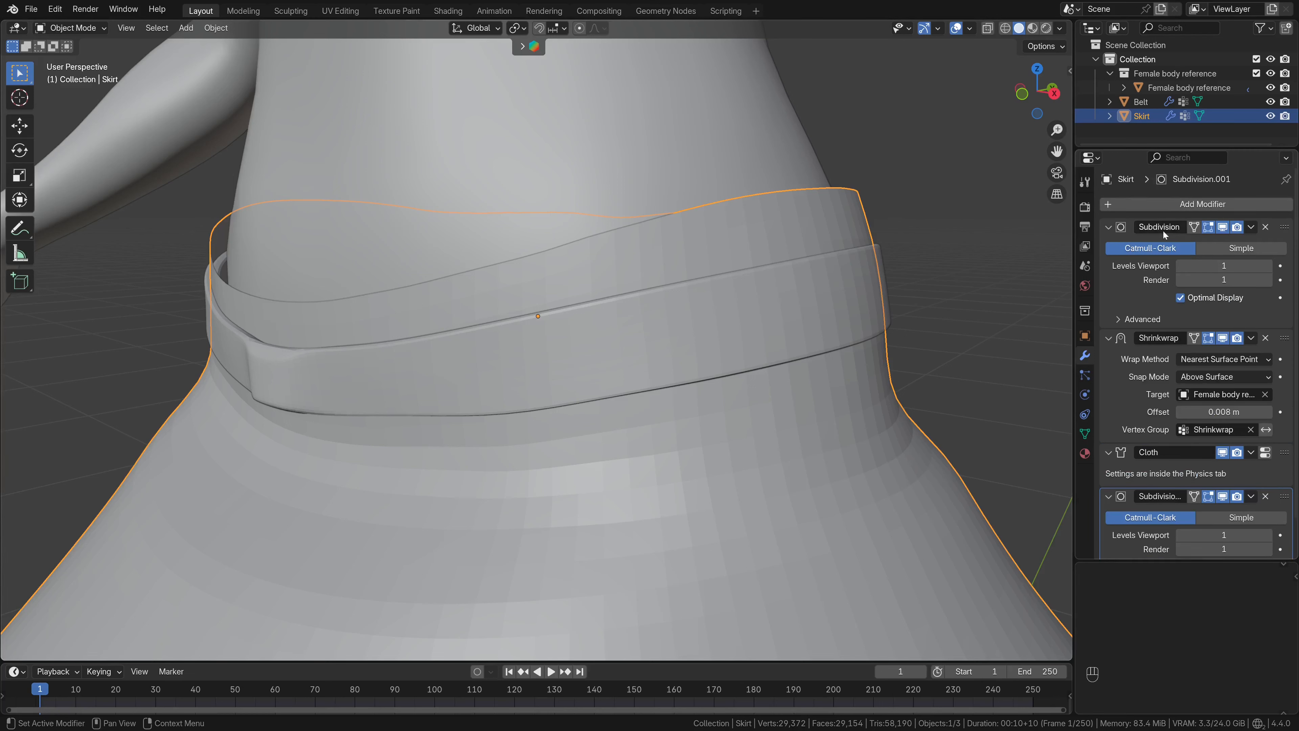
{"action": "left_click", "coordinate": [1123, 204]}
{"action": "mouse_move", "coordinate": [1132, 202]}
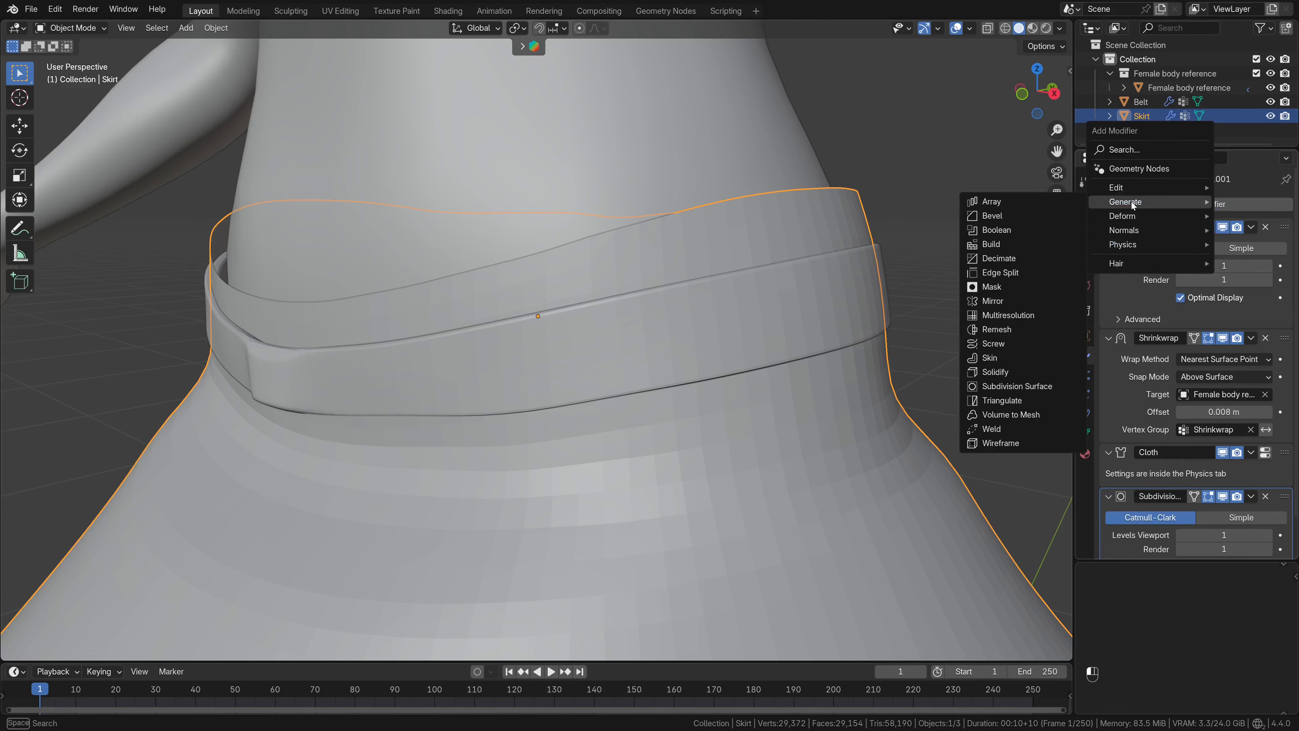
{"action": "left_click", "coordinate": [1017, 374]}
{"action": "scroll", "coordinate": [1191, 358], "scroll_direction": "down", "scroll_amount": 10}
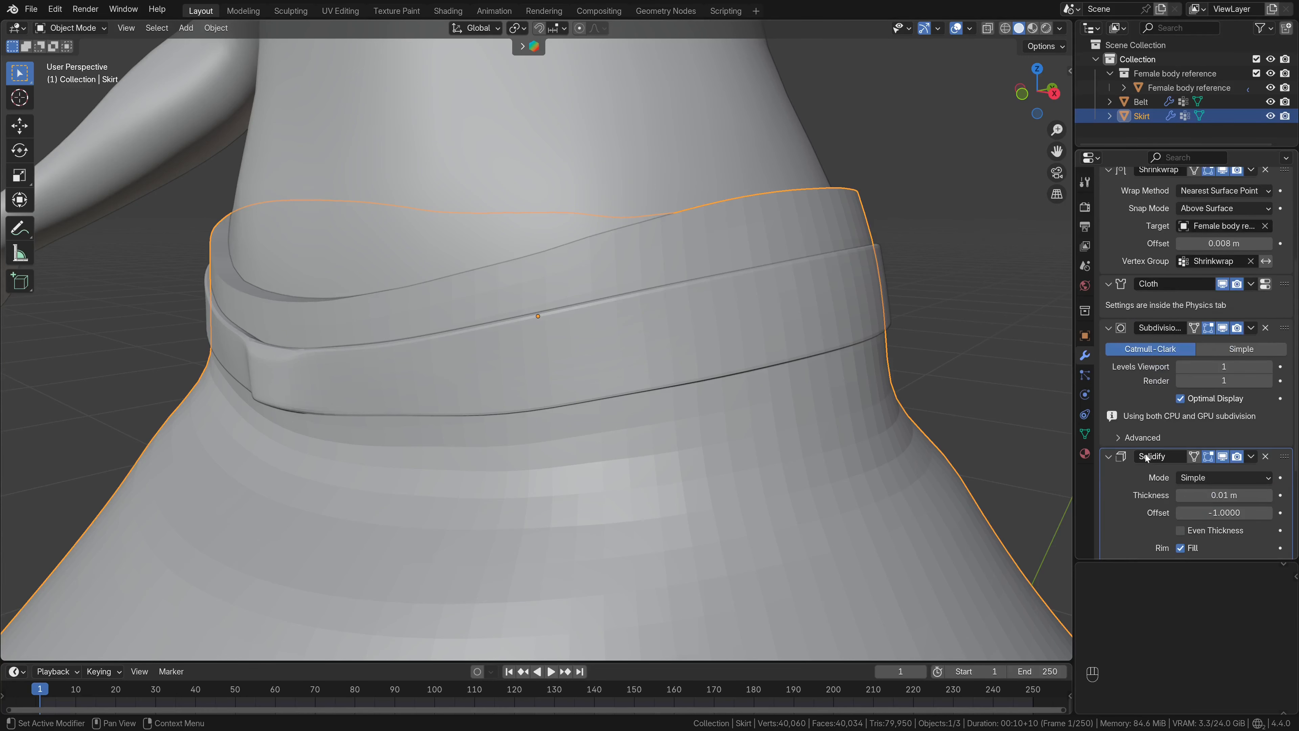
{"action": "left_click", "coordinate": [1207, 347]}
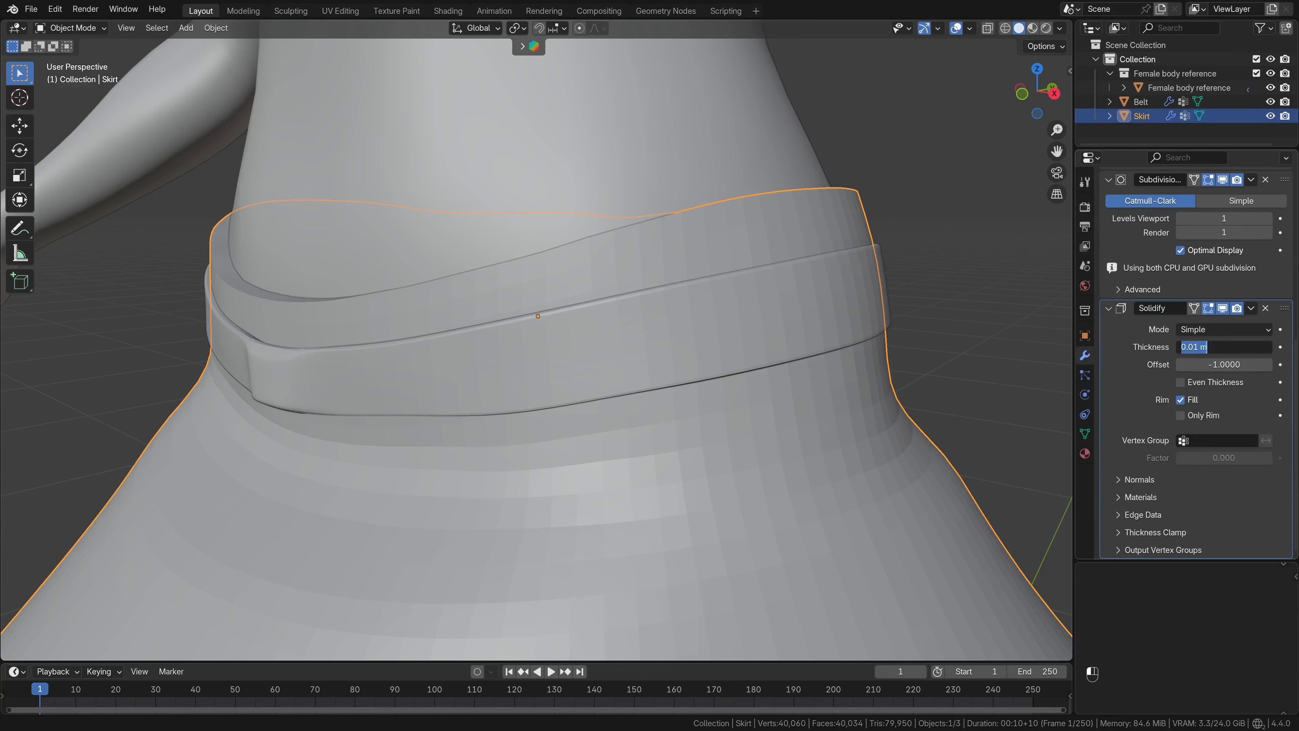
{"action": "type", "text": "0.001"}
{"action": "key", "text": "Return"}
{"action": "mouse_move", "coordinate": [670, 379]}
{"action": "middle_mouse_down"}
{"action": "mouse_move", "coordinate": [631, 384]}
{"action": "mouse_move", "coordinate": [705, 381]}
{"action": "mouse_move", "coordinate": [646, 383]}
{"action": "middle_mouse_up"}
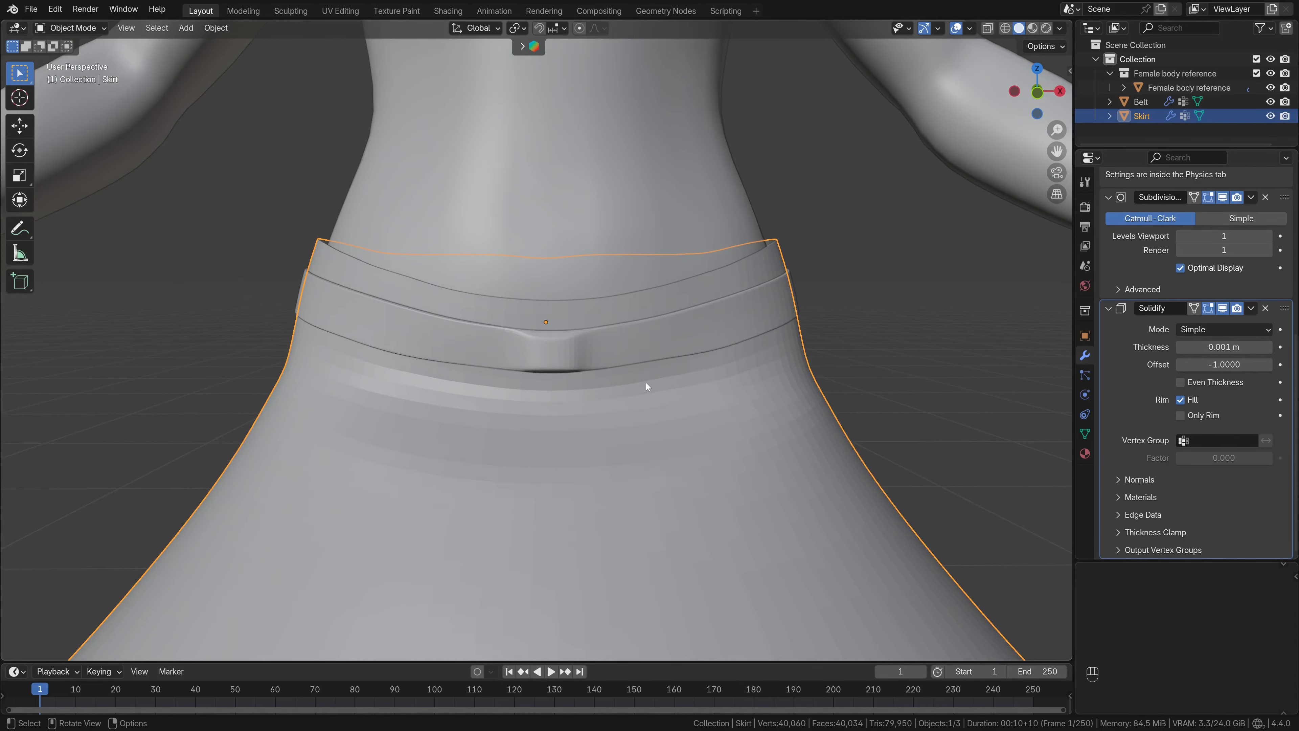
Apply Shade Smooth to the skirt and to the belt
{"action": "right_click", "coordinate": [647, 384]}
{"action": "left_click", "coordinate": [608, 380]}
{"action": "left_click", "coordinate": [564, 354]}
{"action": "right_click", "coordinate": [562, 350]}
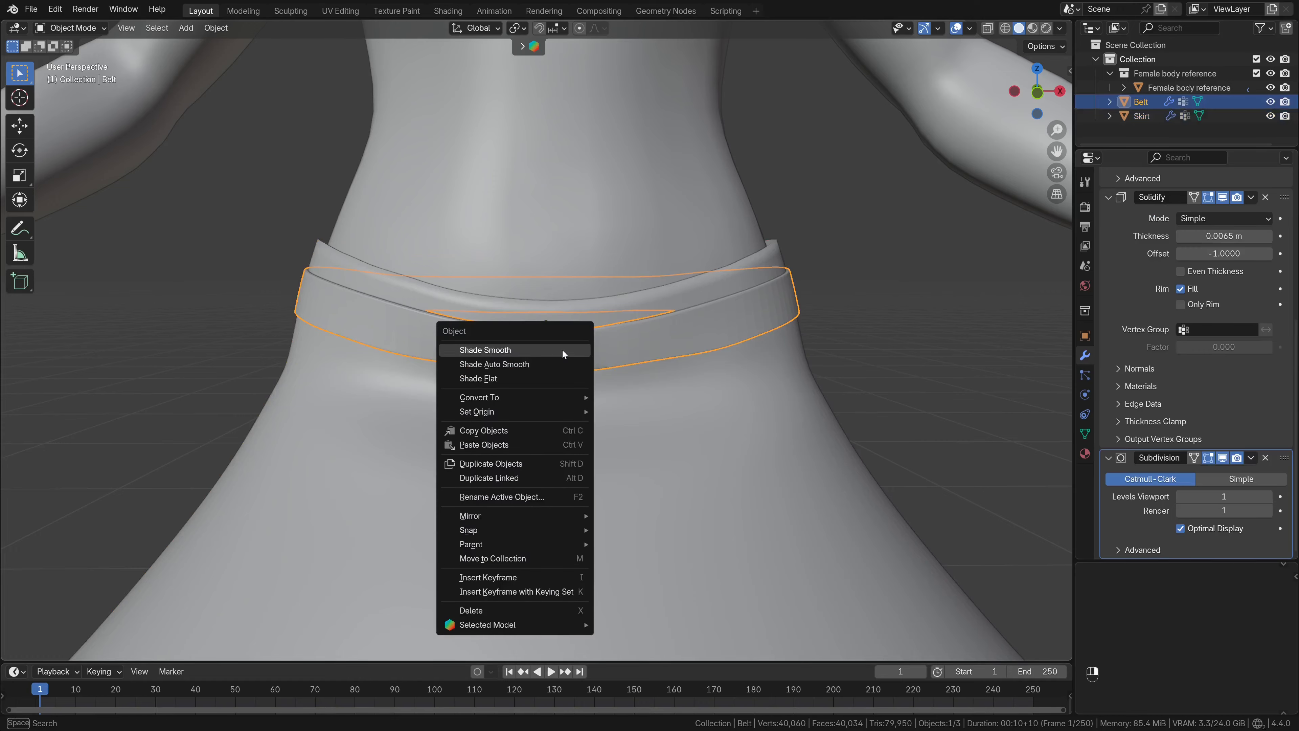
{"action": "left_click", "coordinate": [562, 350]}
{"action": "middle_click_drag", "start_coordinate": [564, 401], "coordinate": [524, 469]}
In Edit Mode, mark two waist-to-hem edge loops, one on each side of the skirt, as seams
{"action": "left_click", "coordinate": [462, 340]}
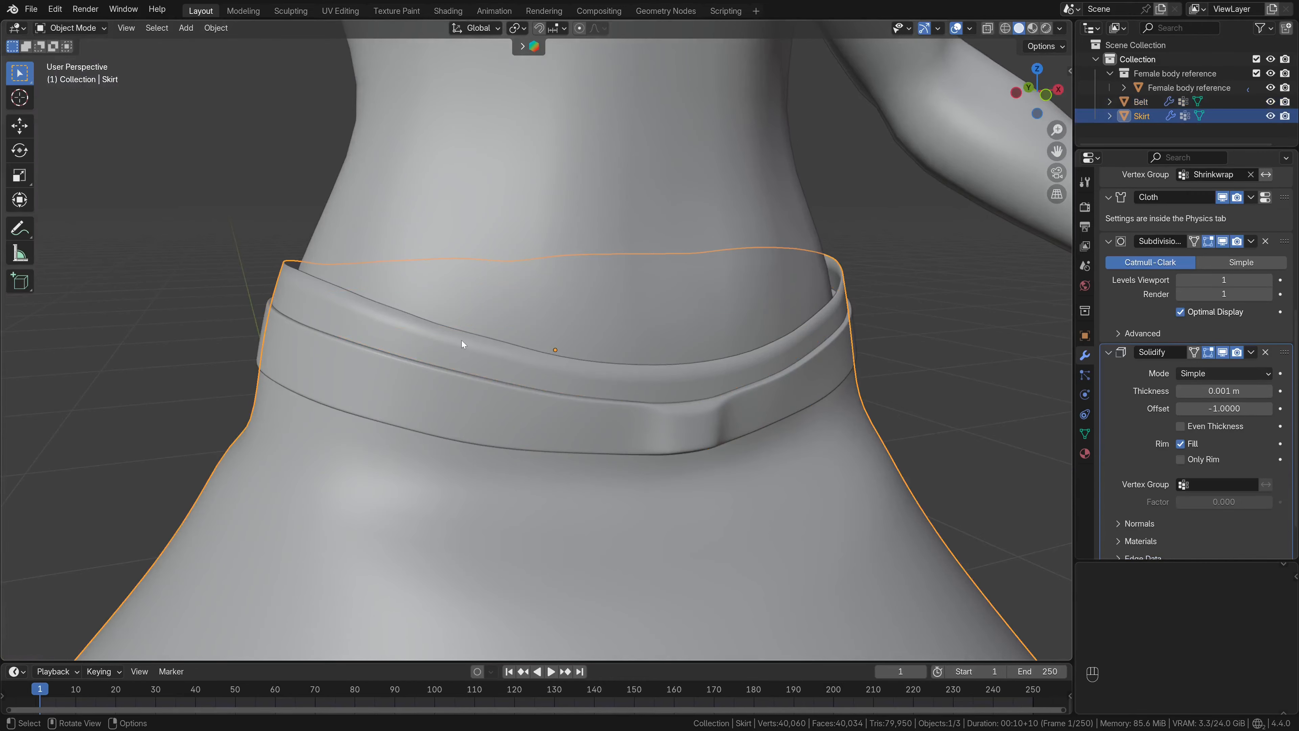
{"action": "key", "text": "Tab"}
{"action": "scroll", "coordinate": [436, 380], "scroll_direction": "down", "scroll_amount": 7}
{"action": "middle_click_drag", "start_coordinate": [436, 381], "coordinate": [629, 399]}
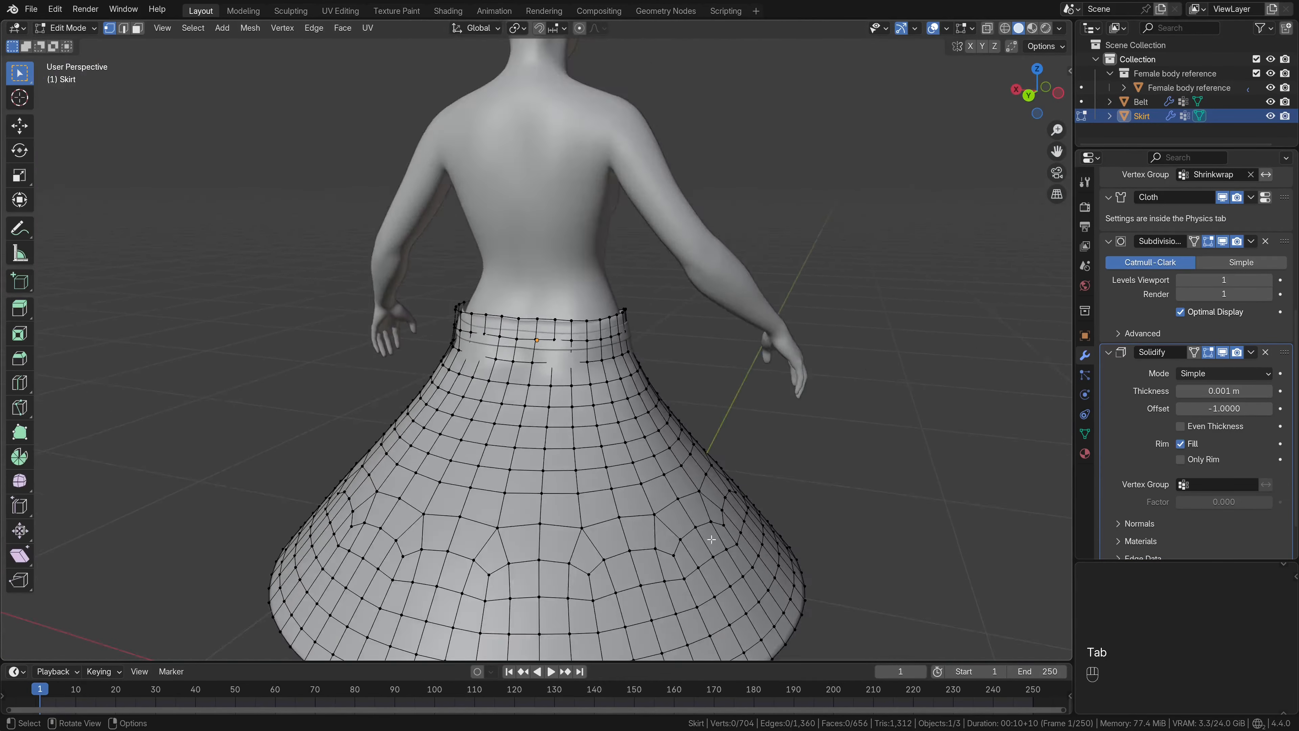
{"action": "middle_click_drag", "start_coordinate": [629, 563], "coordinate": [599, 430], "text": "shift"}
{"action": "middle_click_drag", "start_coordinate": [609, 476], "coordinate": [667, 323]}
{"action": "left_click", "coordinate": [546, 490], "text": "alt"}
{"action": "left_click", "coordinate": [513, 523], "text": "alt+shift"}
{"action": "left_click", "coordinate": [312, 28]}
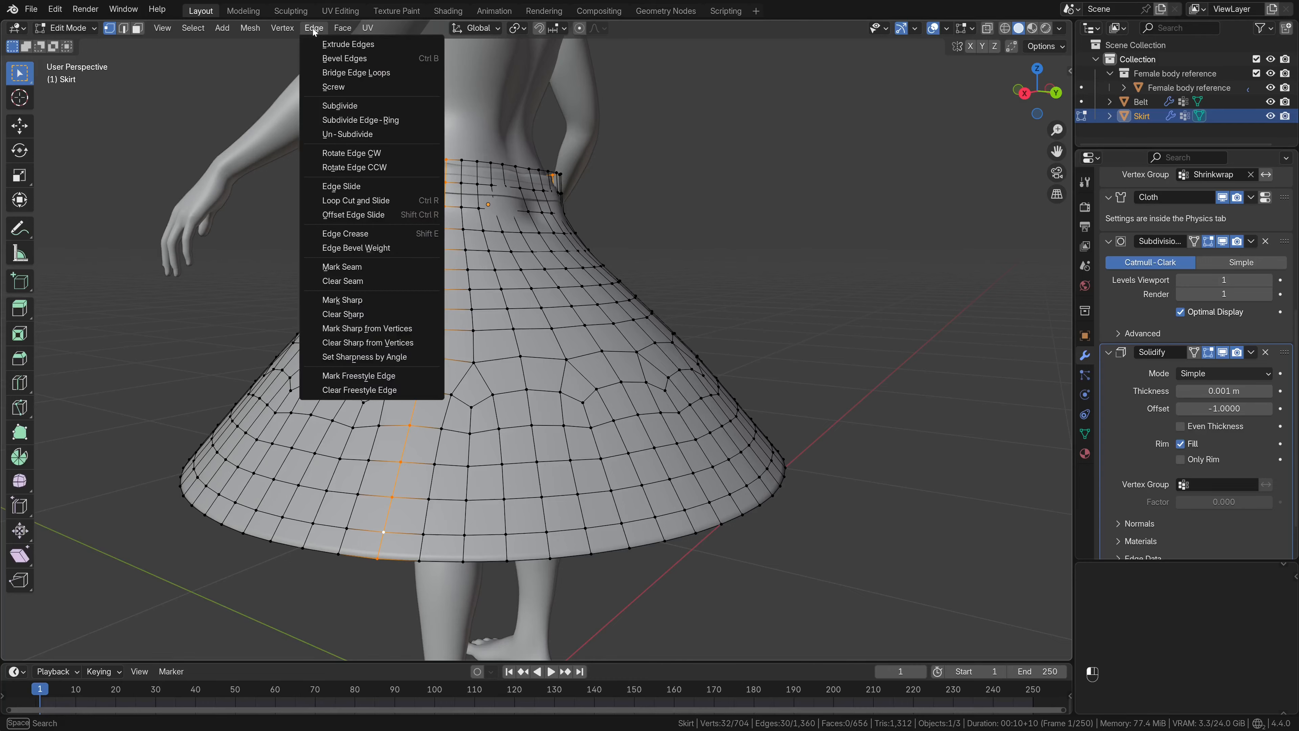
{"action": "left_click", "coordinate": [373, 266]}
{"action": "left_click", "coordinate": [814, 294]}
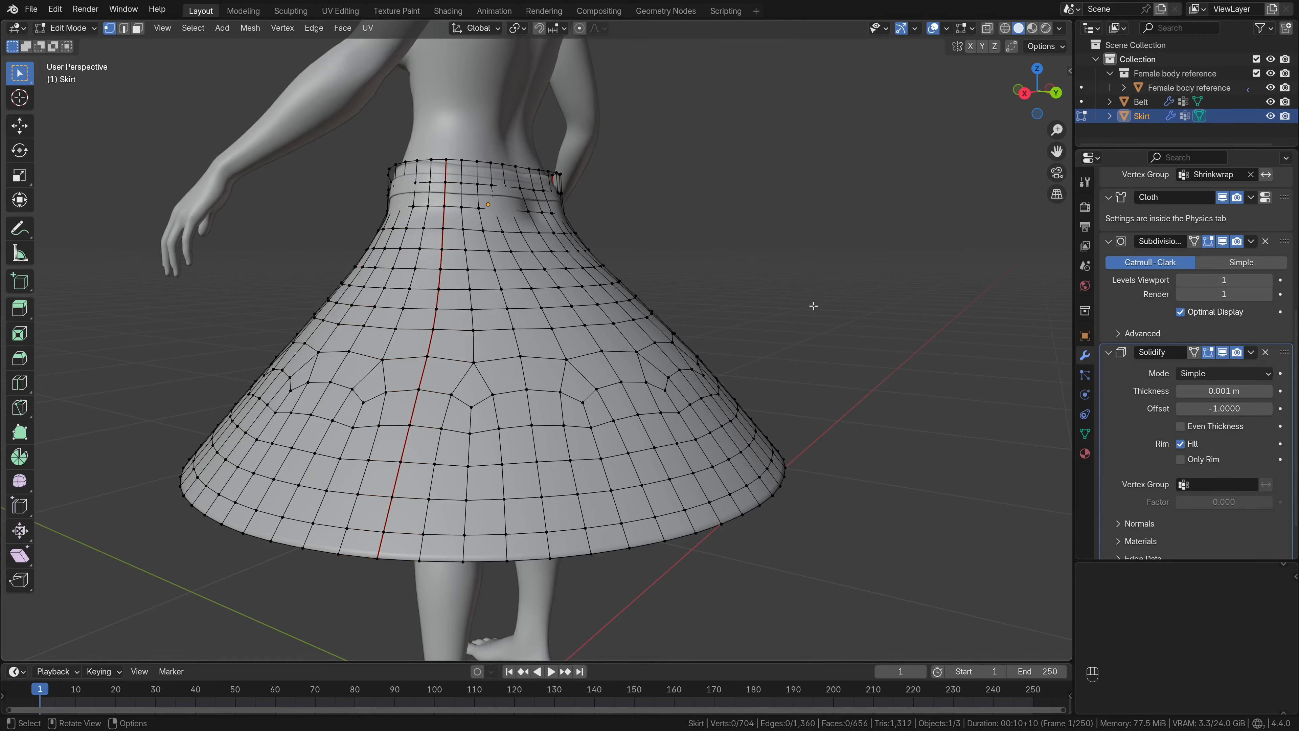
Unwrap the entire skirt mesh and check its UV islands in the UV Editing workspace before returning to Layout
{"action": "middle_click_drag", "start_coordinate": [812, 305], "coordinate": [598, 305]}
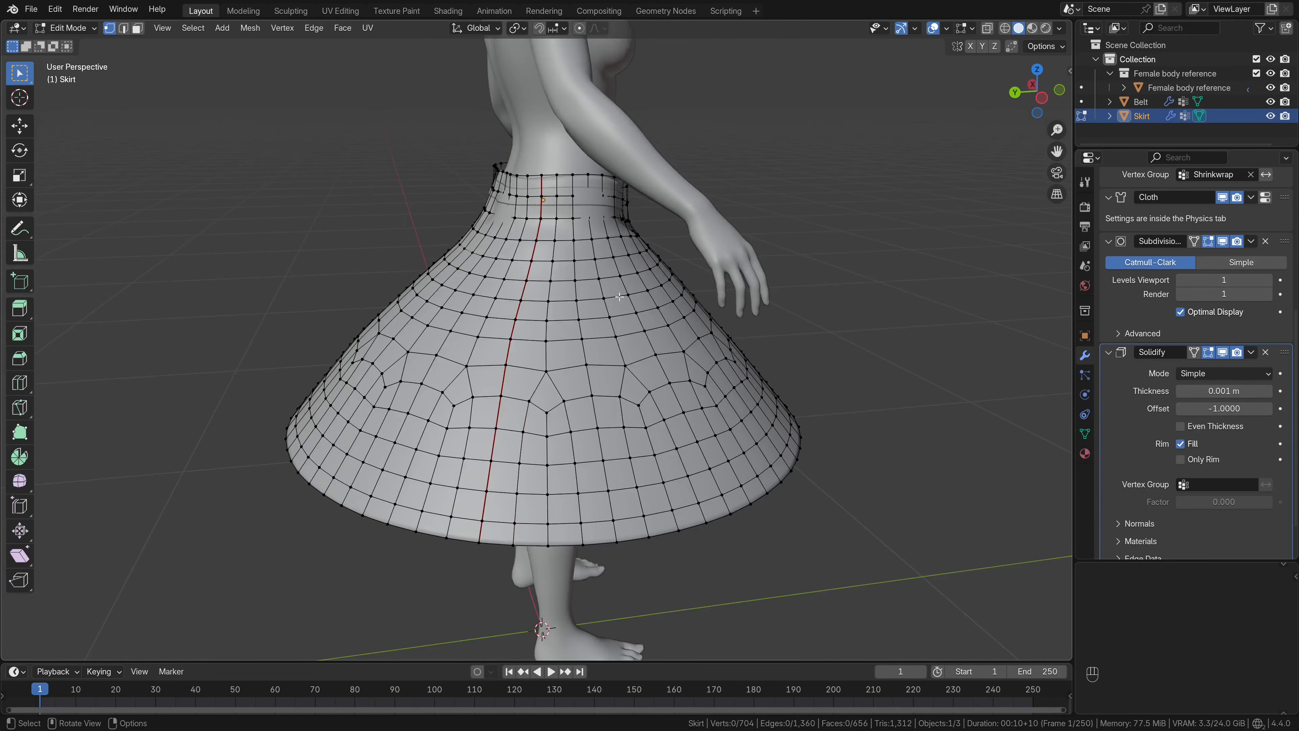
{"action": "key", "text": "a"}
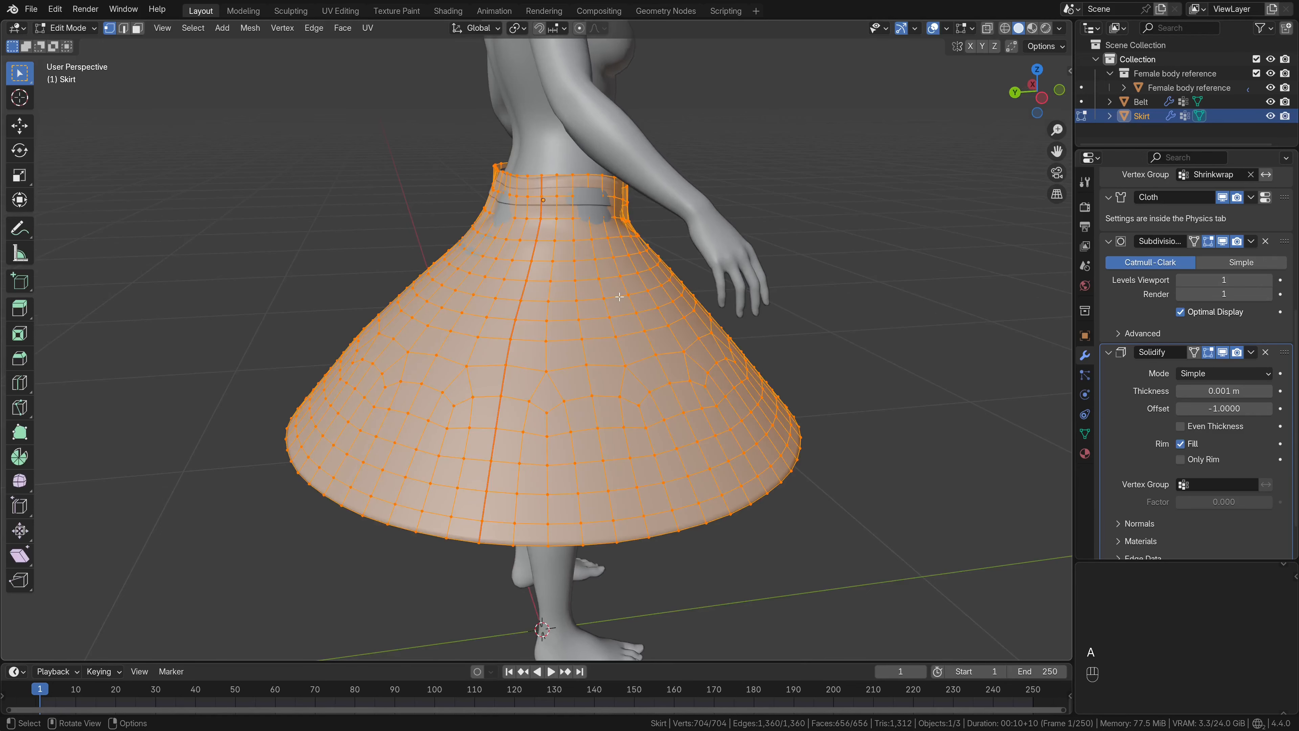
{"action": "key", "text": "u"}
{"action": "left_click", "coordinate": [591, 298]}
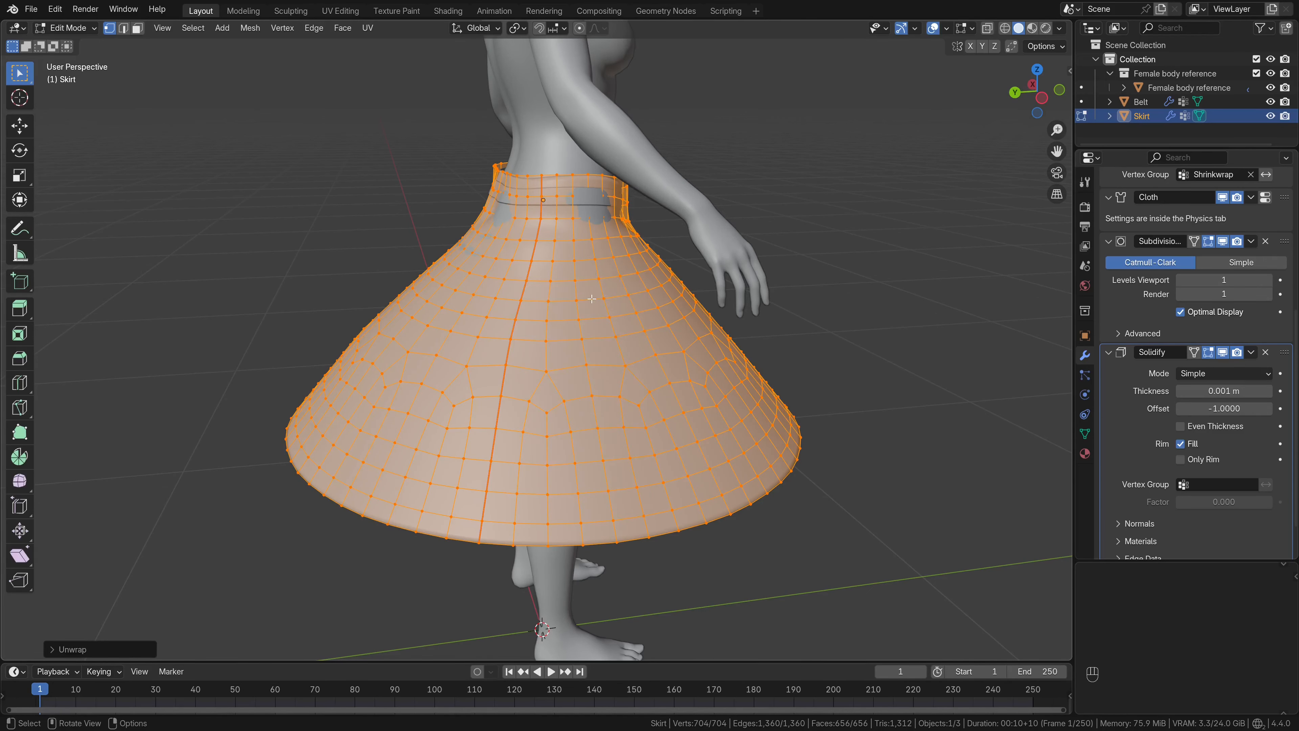
{"action": "left_click", "coordinate": [340, 10]}
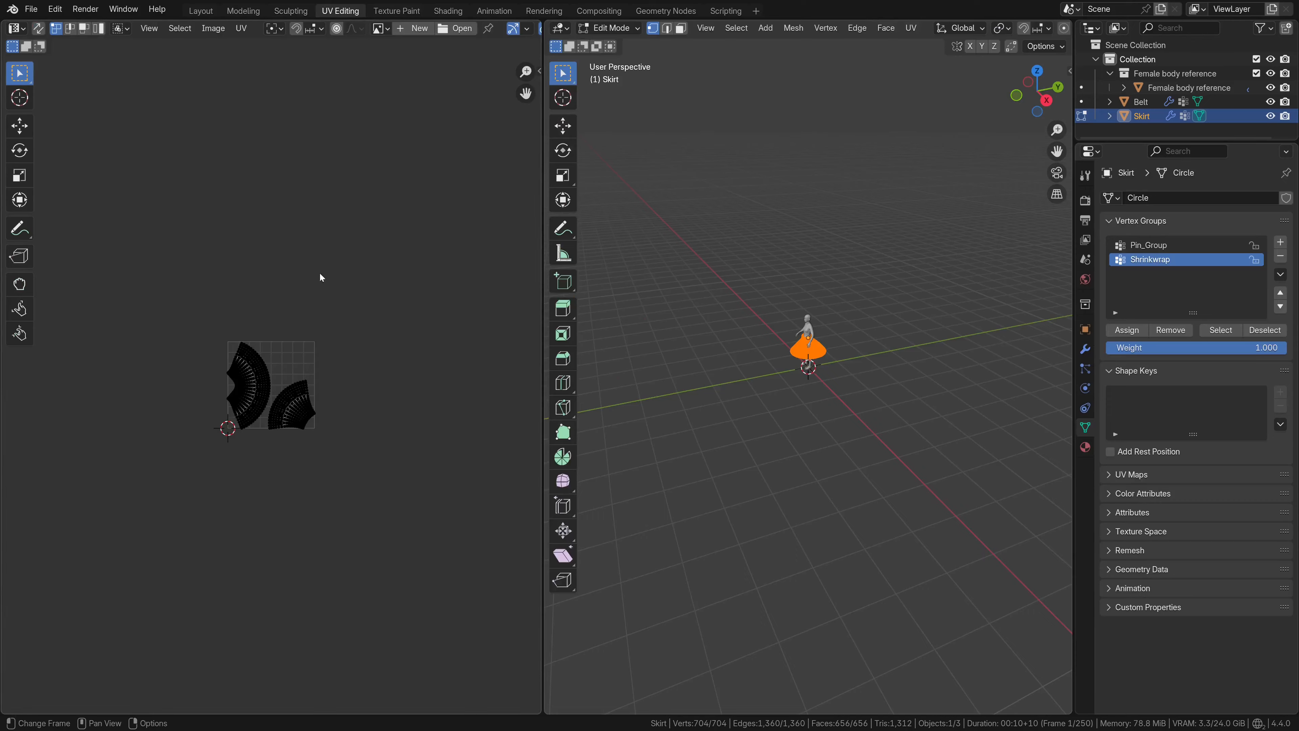
{"action": "key", "text": "Home"}
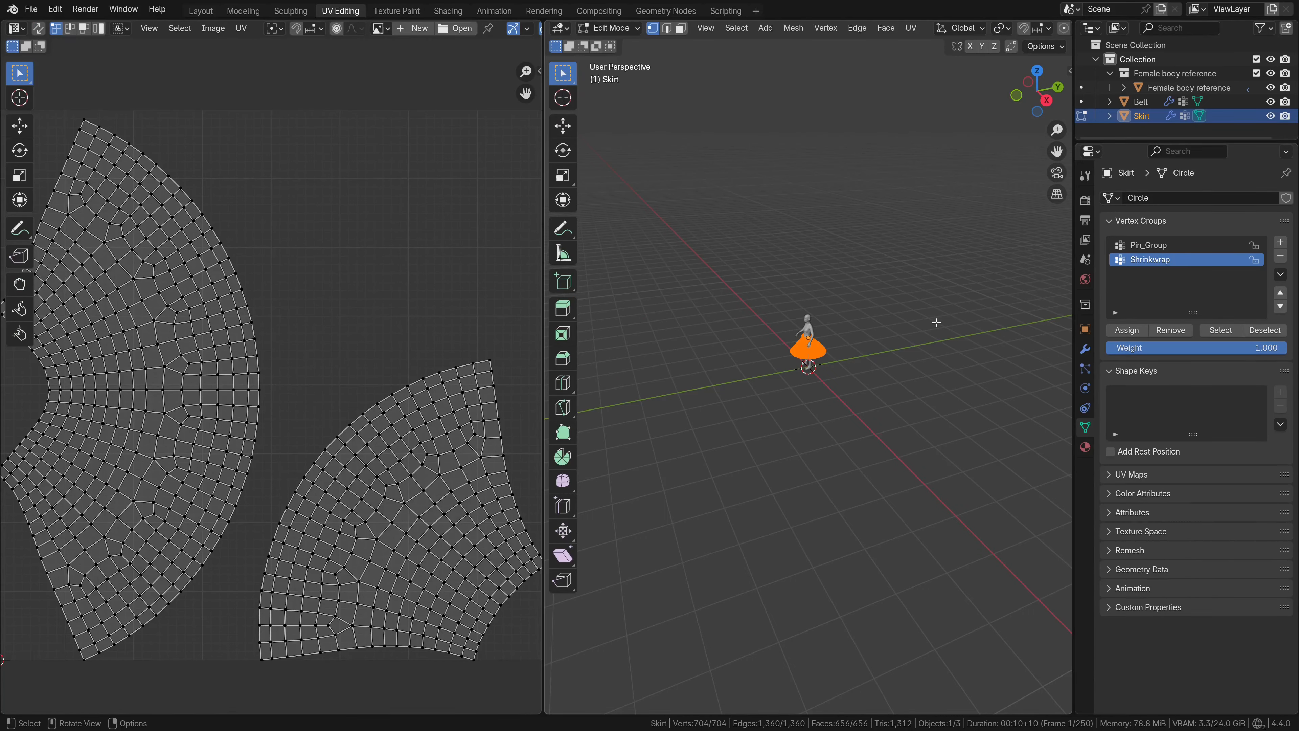
{"action": "left_click", "coordinate": [200, 10]}
Edit the belt and mark the vertical edge loops on both sides of its front centre section as seams
{"action": "middle_click_drag", "start_coordinate": [639, 302], "coordinate": [645, 332], "text": "shift"}
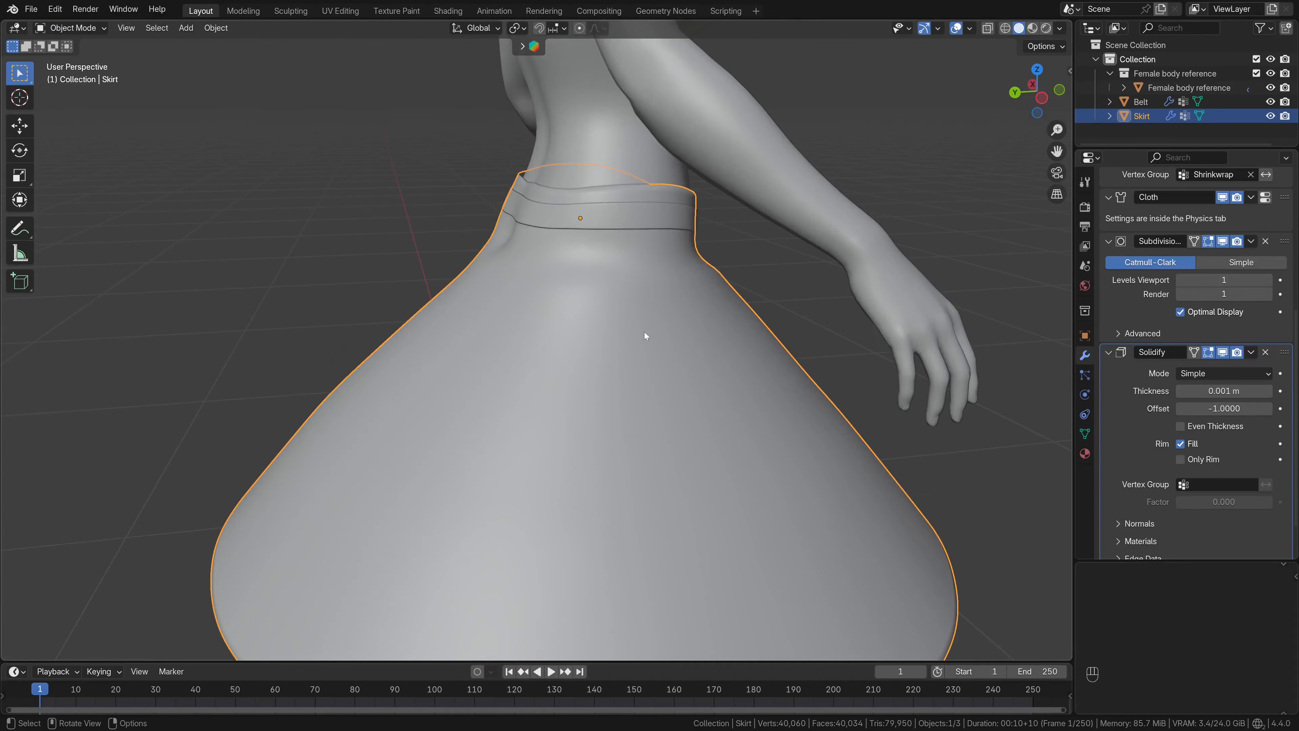
{"action": "left_click", "coordinate": [609, 223]}
{"action": "scroll", "coordinate": [618, 371], "scroll_direction": "up", "scroll_amount": 3}
{"action": "middle_click_drag", "start_coordinate": [606, 286], "coordinate": [456, 429], "text": "shift"}
{"action": "key", "text": "Tab"}
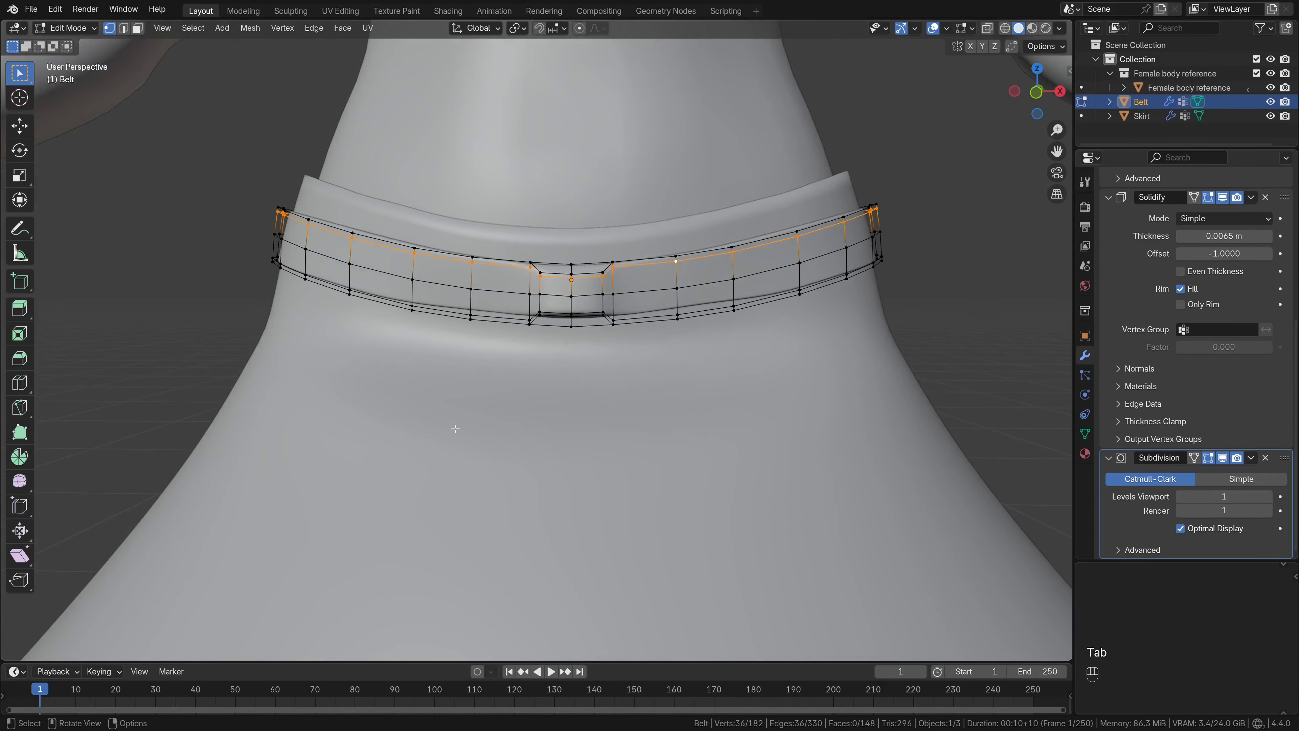
{"action": "scroll", "coordinate": [455, 428], "scroll_direction": "up", "scroll_amount": 7}
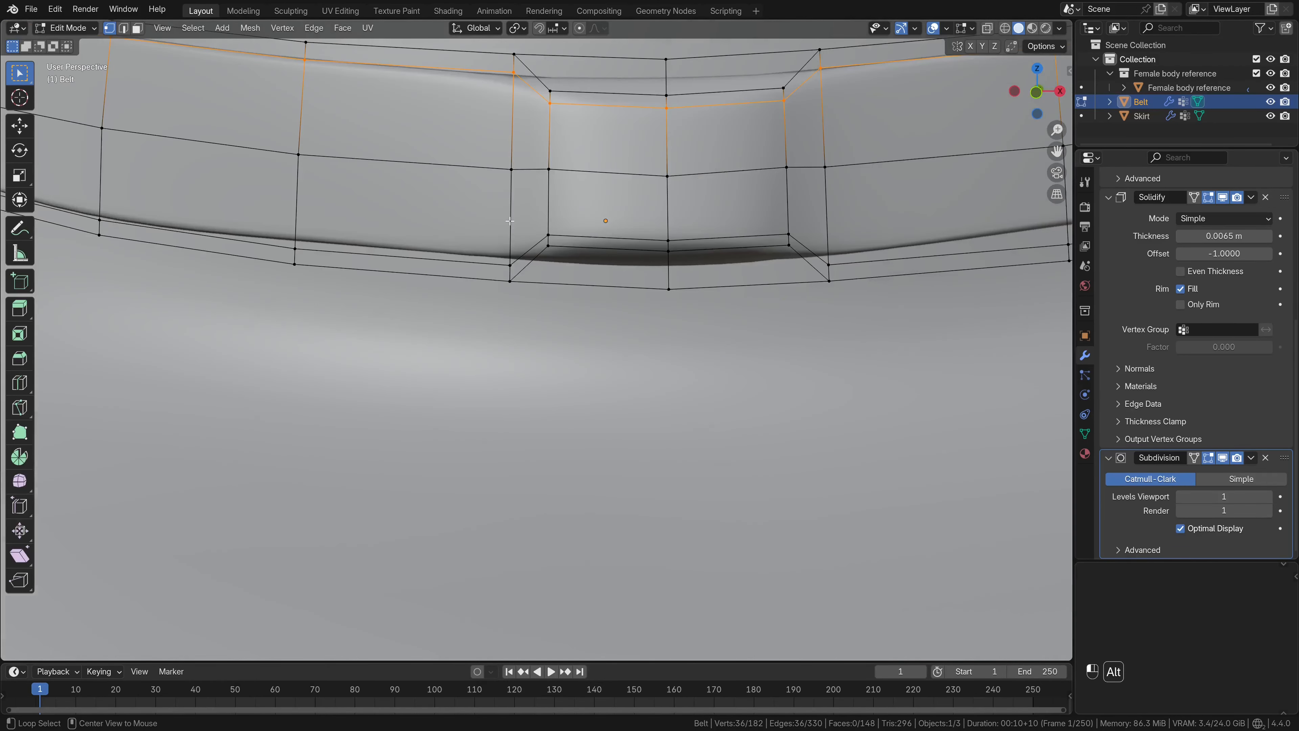
{"action": "left_click", "coordinate": [509, 221], "text": "alt"}
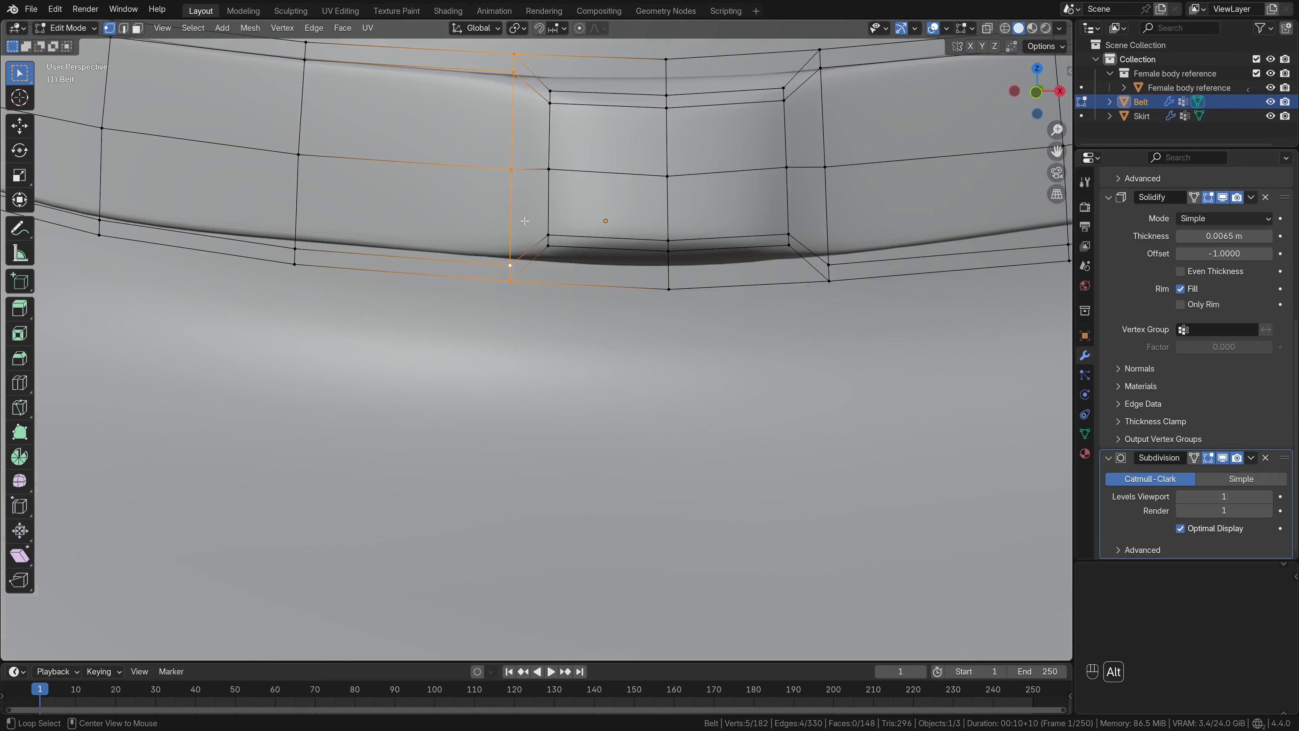
{"action": "left_click", "coordinate": [825, 190], "text": "alt+shift"}
{"action": "scroll", "coordinate": [825, 191], "scroll_direction": "down", "scroll_amount": 6}
{"action": "left_click", "coordinate": [309, 30]}
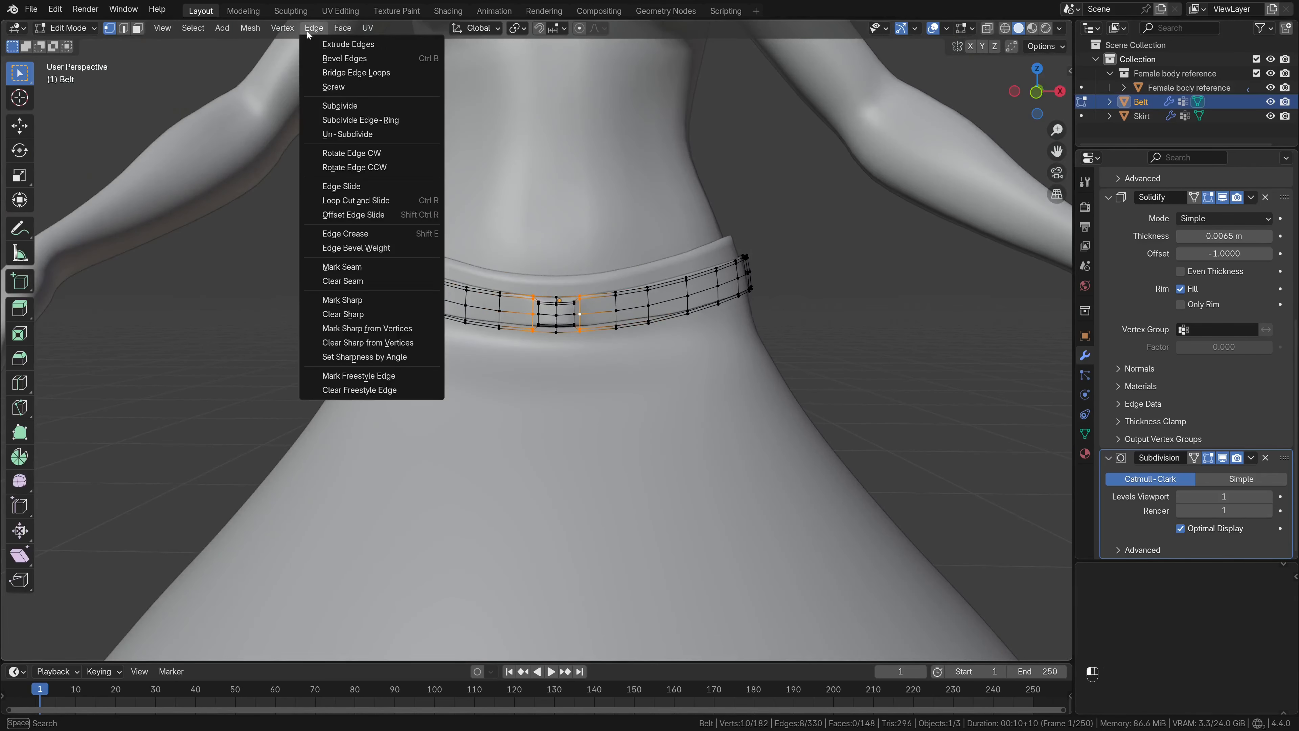
{"action": "left_click", "coordinate": [342, 266]}
Unwrap the entire belt mesh with the Angle Based method
{"action": "scroll", "coordinate": [362, 262], "scroll_direction": "up", "scroll_amount": 6}
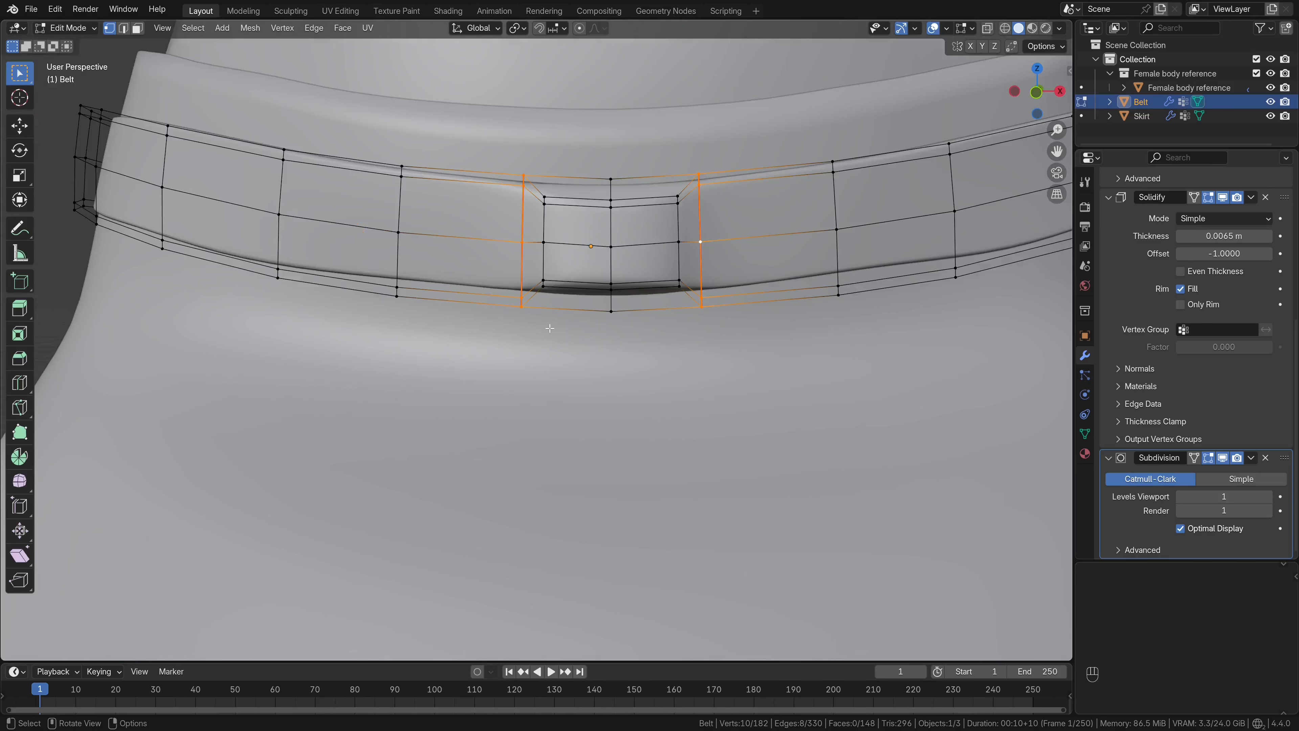
{"action": "key", "text": "a"}
{"action": "key", "text": "u"}
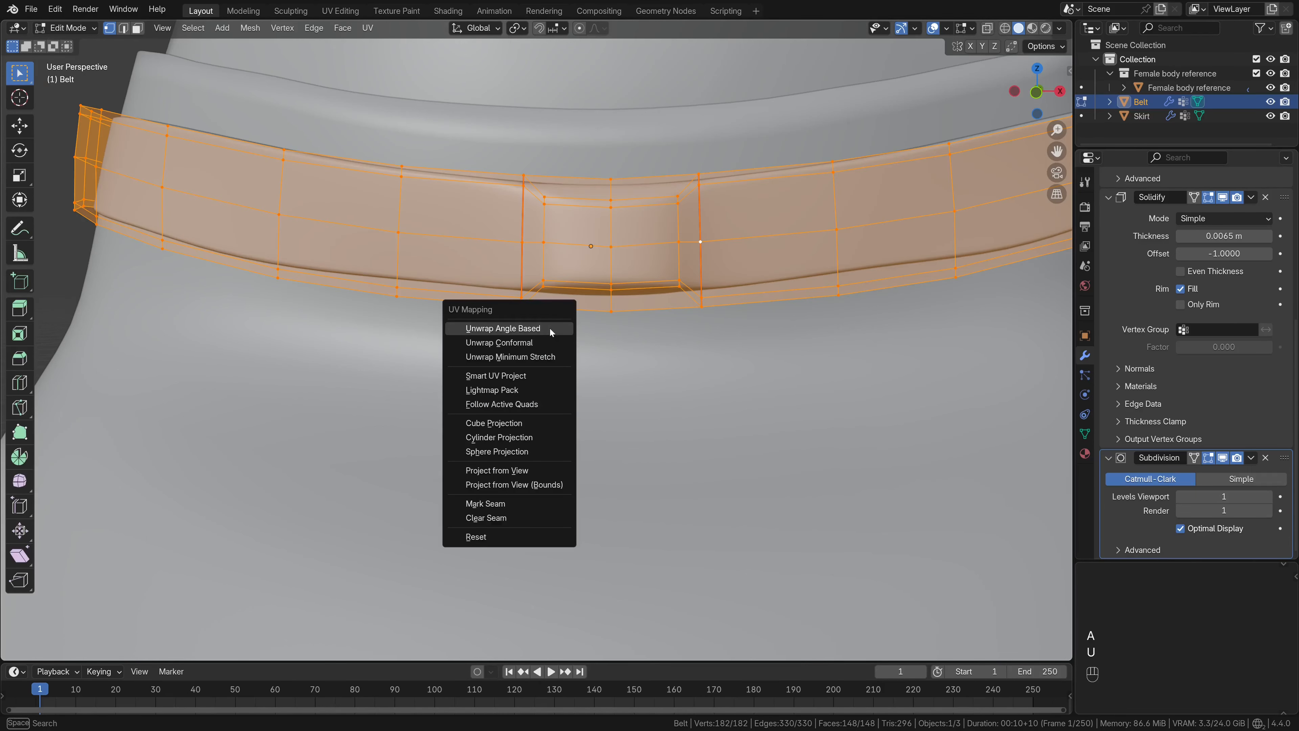
{"action": "left_click", "coordinate": [539, 329]}
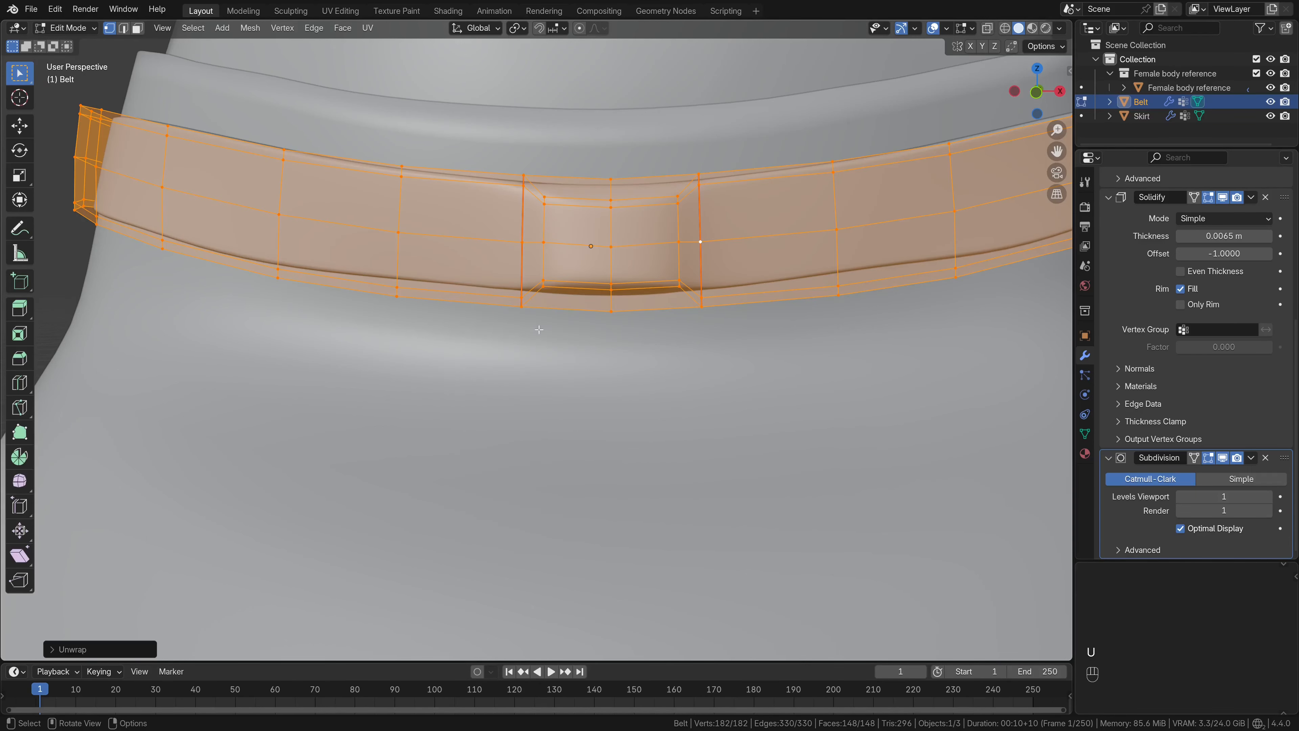
Check the belt's unwrapped UV islands in the UV Editing workspace, return to Layout and leave the belt's Edit Mode
{"action": "scroll", "coordinate": [539, 329], "scroll_direction": "down", "scroll_amount": 10}
{"action": "left_click", "coordinate": [340, 10]}
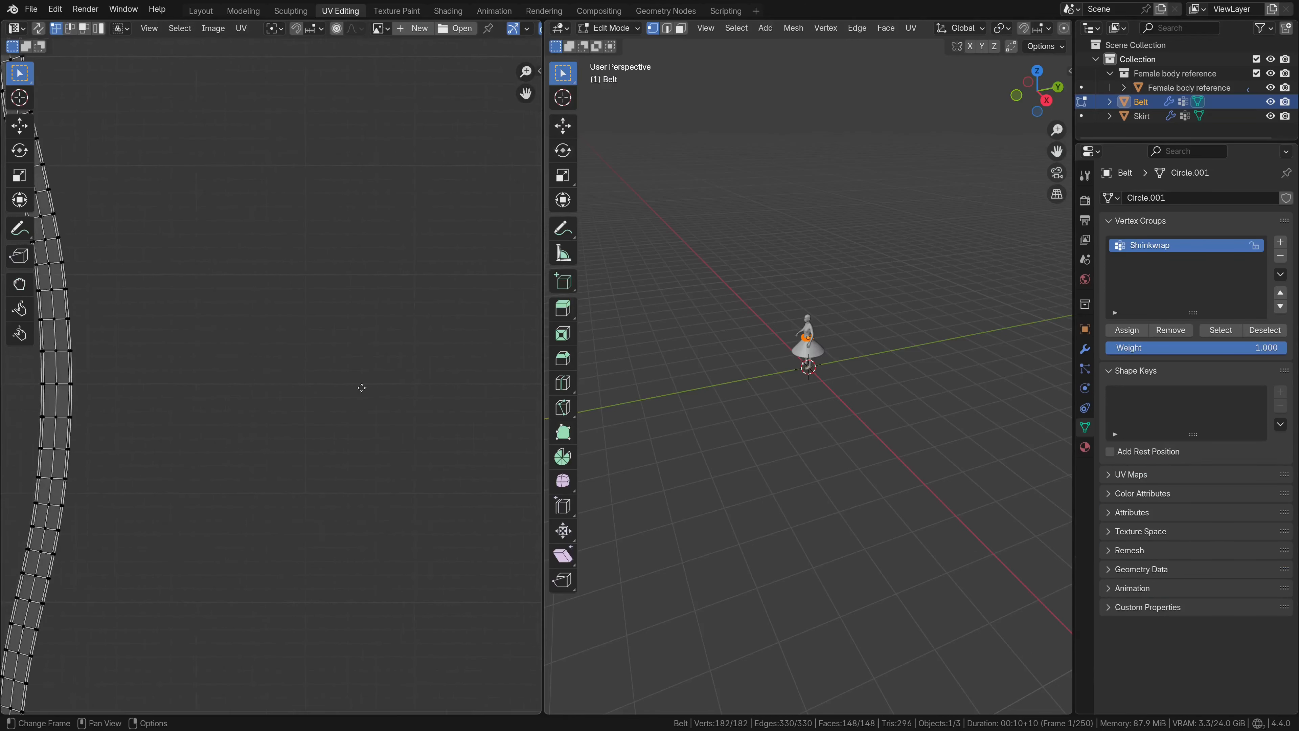
{"action": "scroll", "coordinate": [362, 387], "scroll_direction": "down", "scroll_amount": 6}
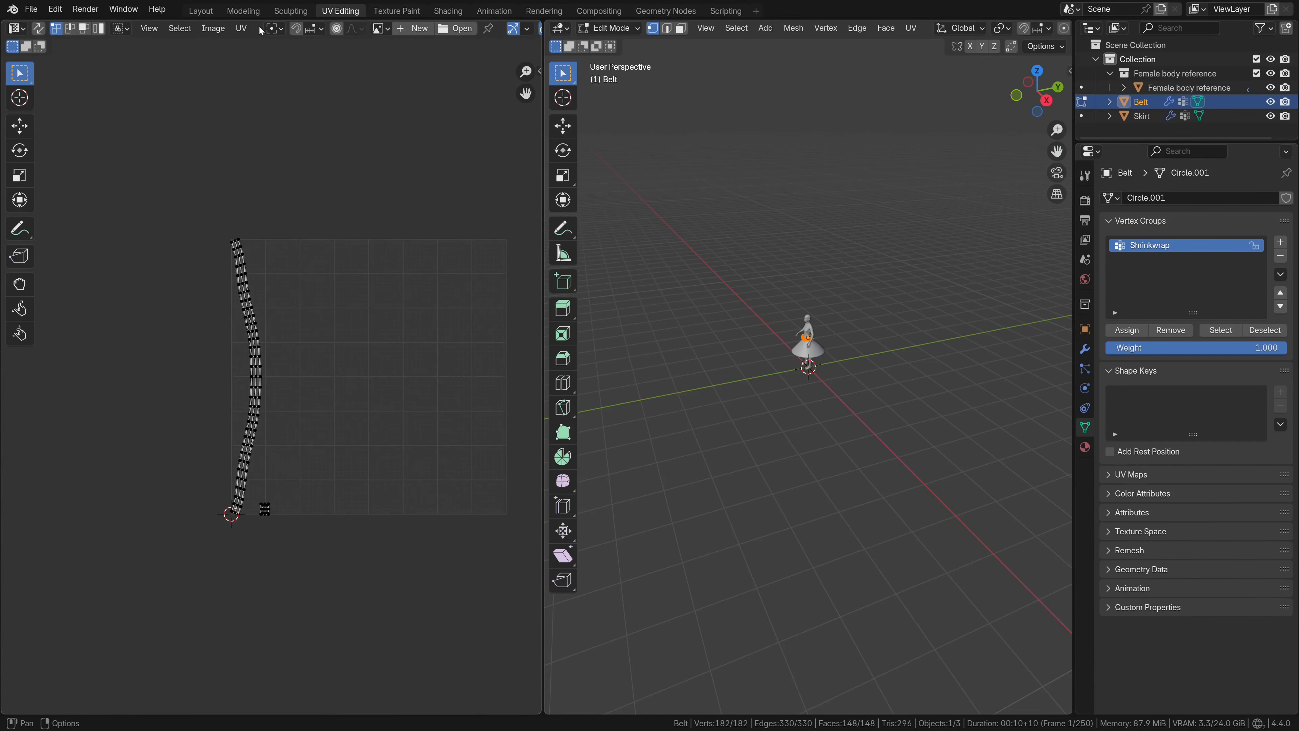
{"action": "left_click", "coordinate": [201, 10]}
{"action": "scroll", "coordinate": [512, 369], "scroll_direction": "up", "scroll_amount": 3}
{"action": "middle_click_drag", "start_coordinate": [513, 369], "coordinate": [447, 344]}
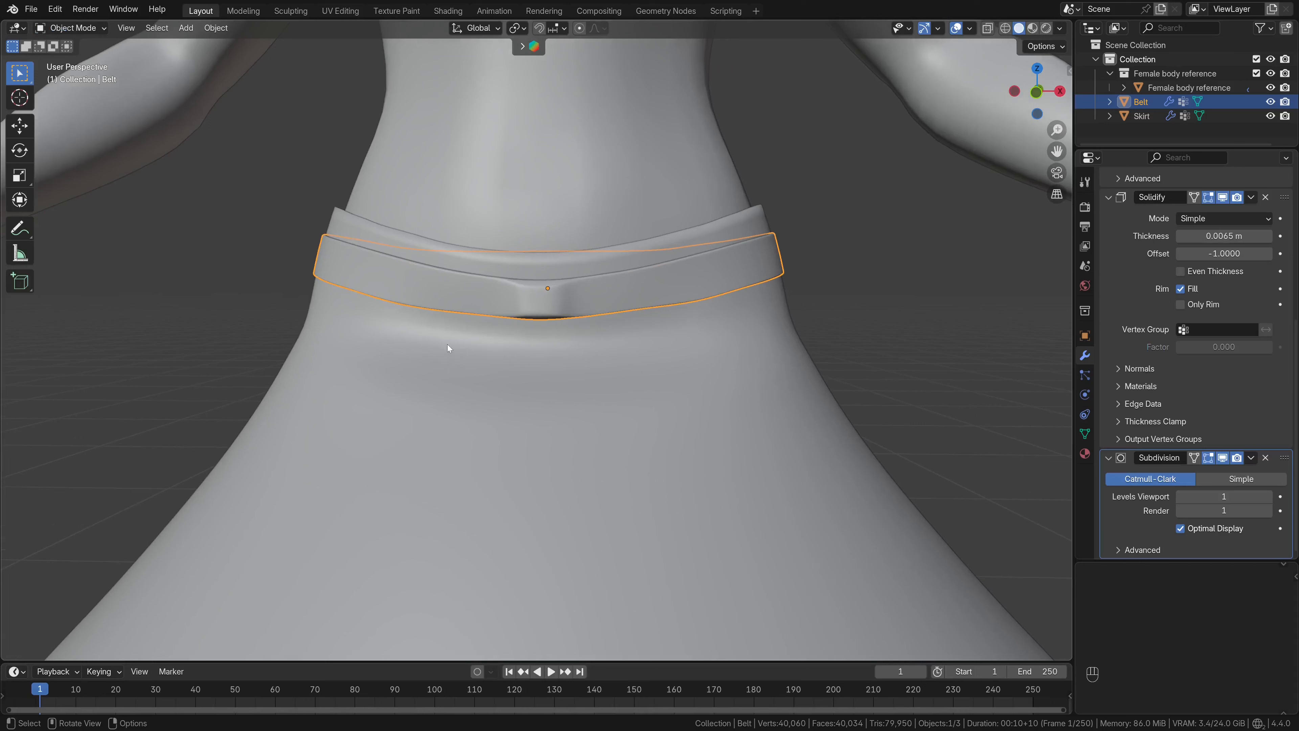
Save the skirt project file
{"action": "scroll", "coordinate": [371, 406], "scroll_direction": "down", "scroll_amount": 8}
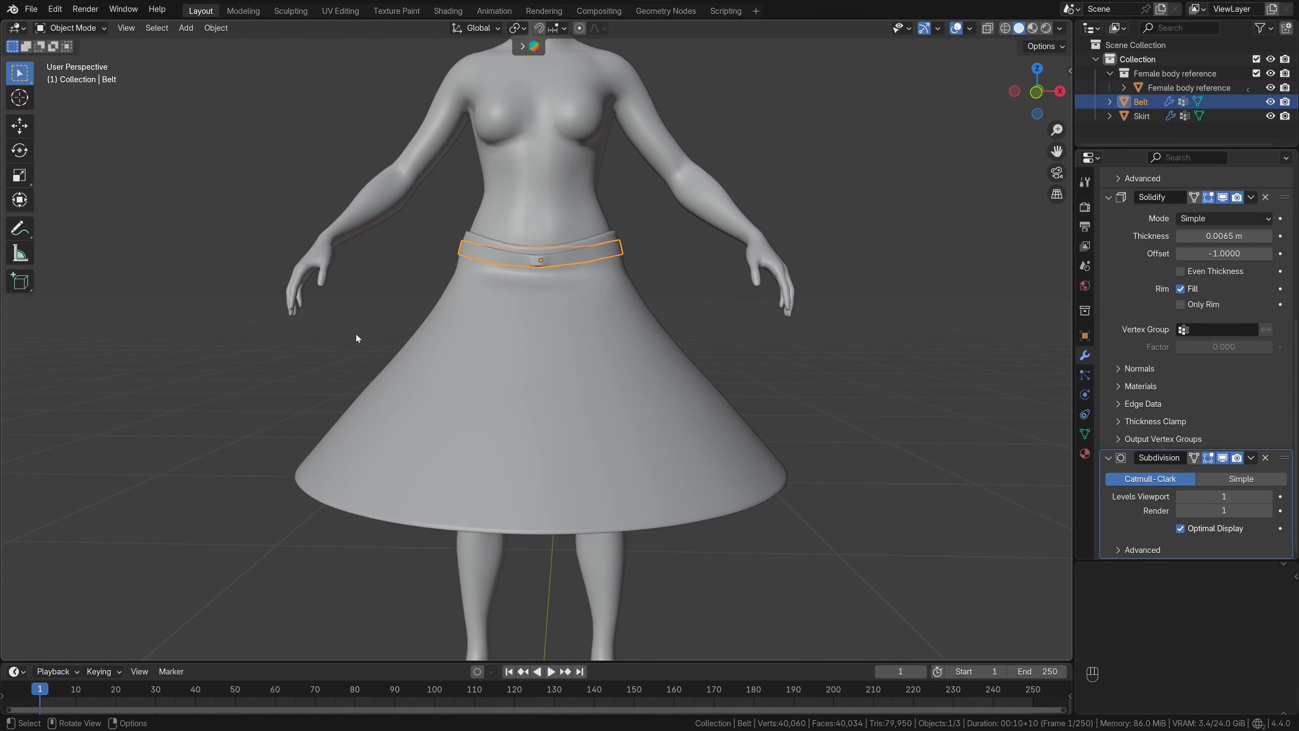
{"action": "left_click", "coordinate": [31, 9]}
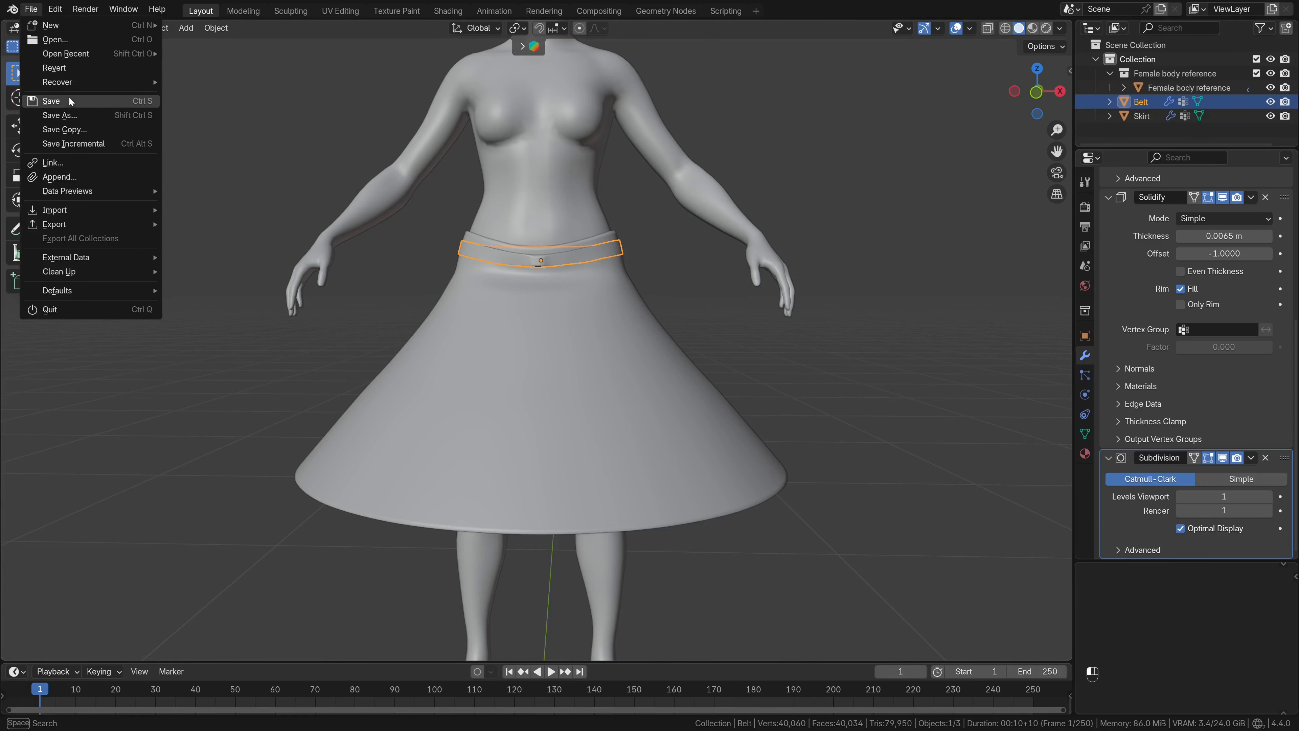
{"action": "left_click", "coordinate": [69, 98]}
Expand the online asset library bar over the viewport and switch its search to materials
{"action": "scroll", "coordinate": [241, 379], "scroll_direction": "up", "scroll_amount": 4}
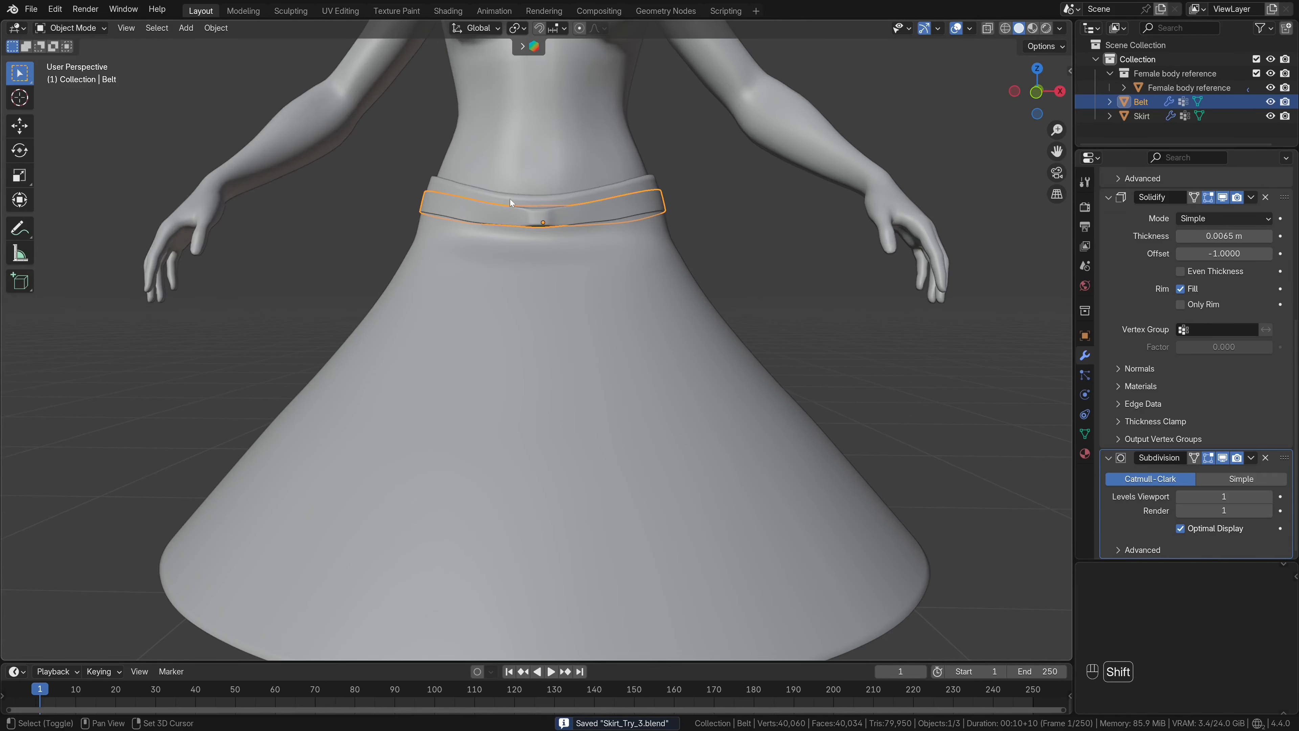
{"action": "middle_click_drag", "start_coordinate": [510, 199], "coordinate": [511, 249], "text": "shift"}
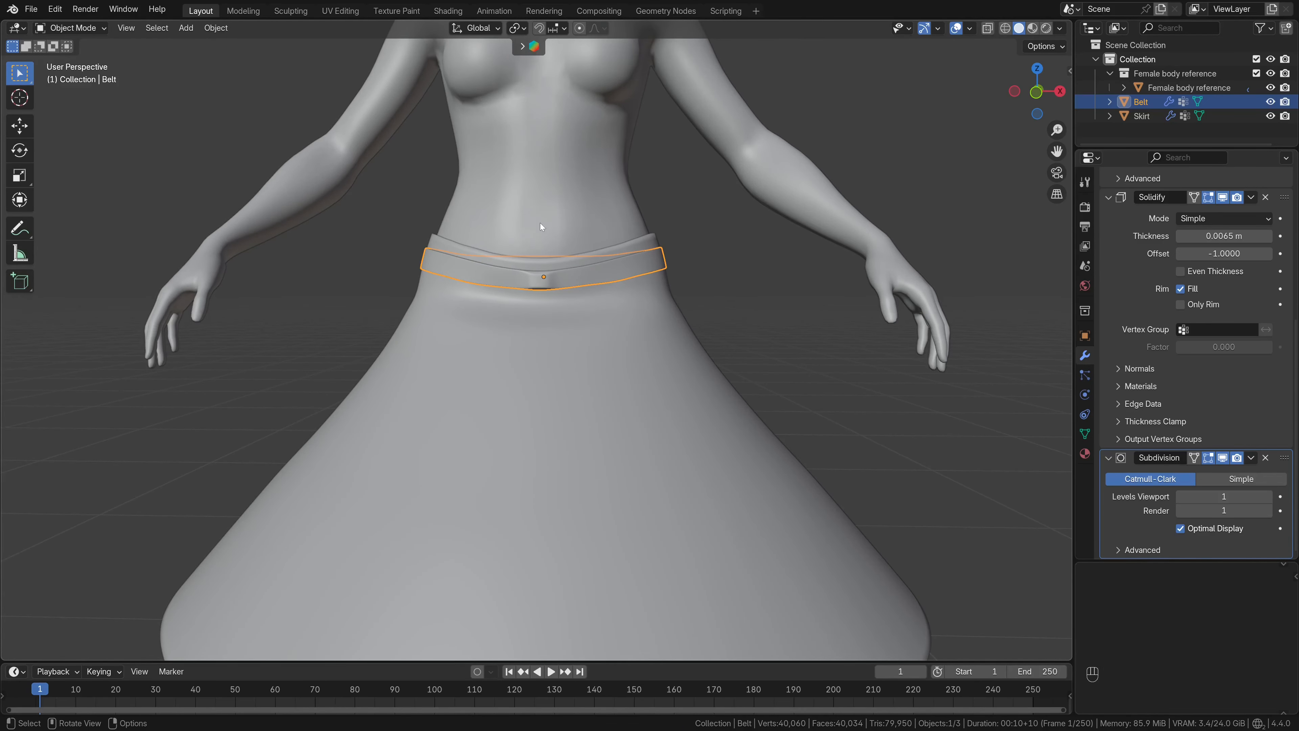
{"action": "scroll", "coordinate": [470, 134], "scroll_direction": "up", "scroll_amount": 2}
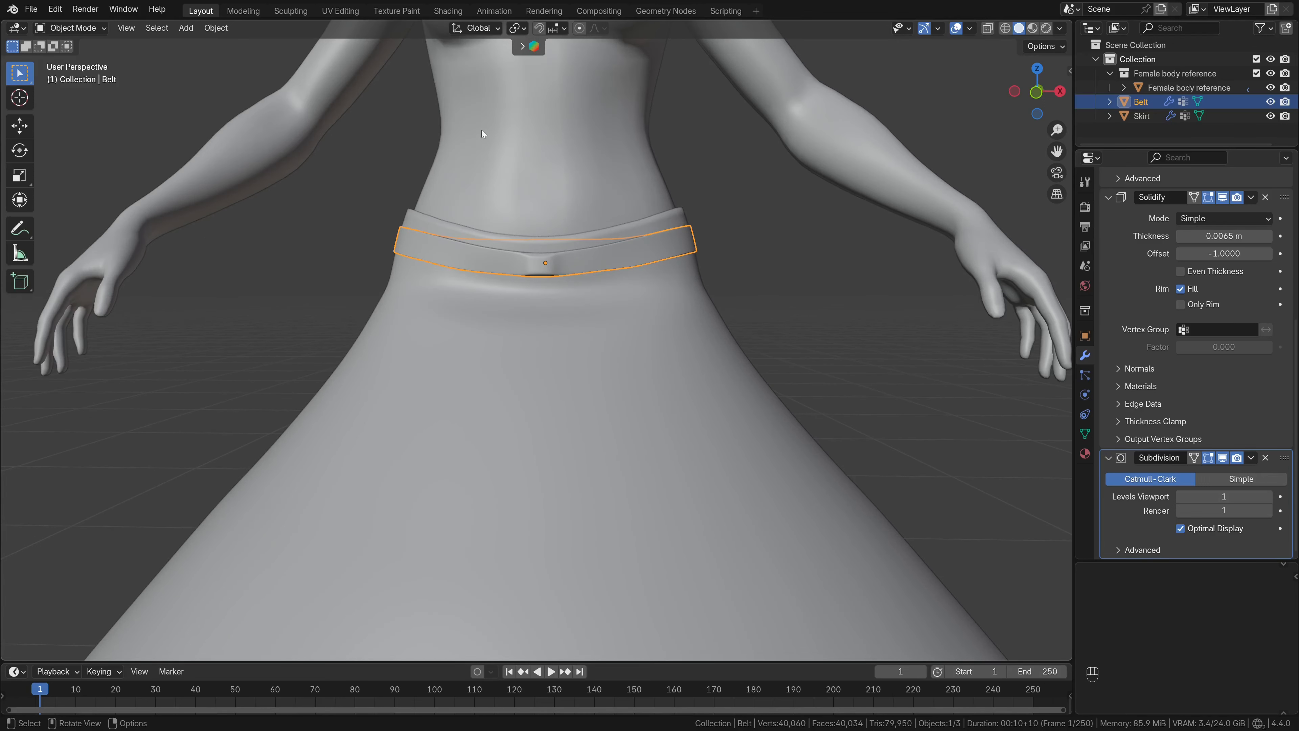
{"action": "middle_click_drag", "start_coordinate": [482, 130], "coordinate": [496, 176], "text": "shift"}
{"action": "left_click", "coordinate": [522, 47]}
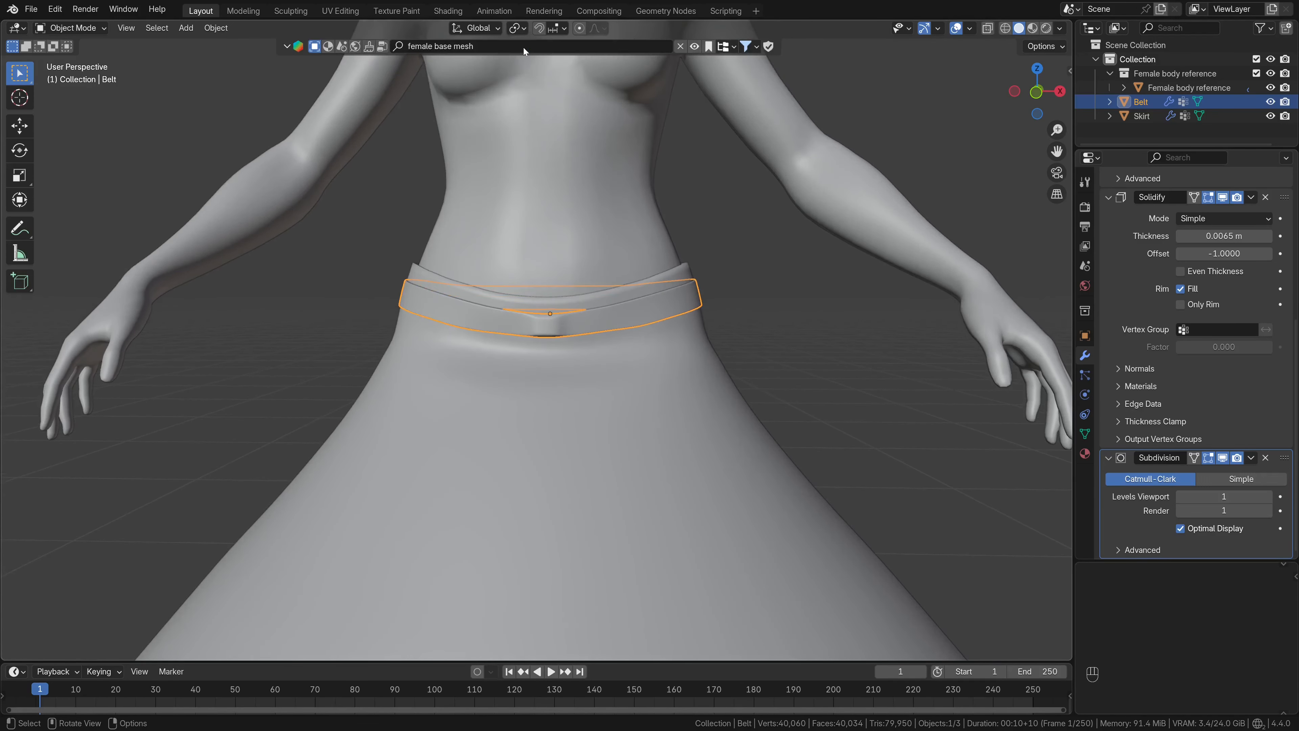
{"action": "left_click", "coordinate": [750, 51]}
{"action": "left_click", "coordinate": [329, 48]}
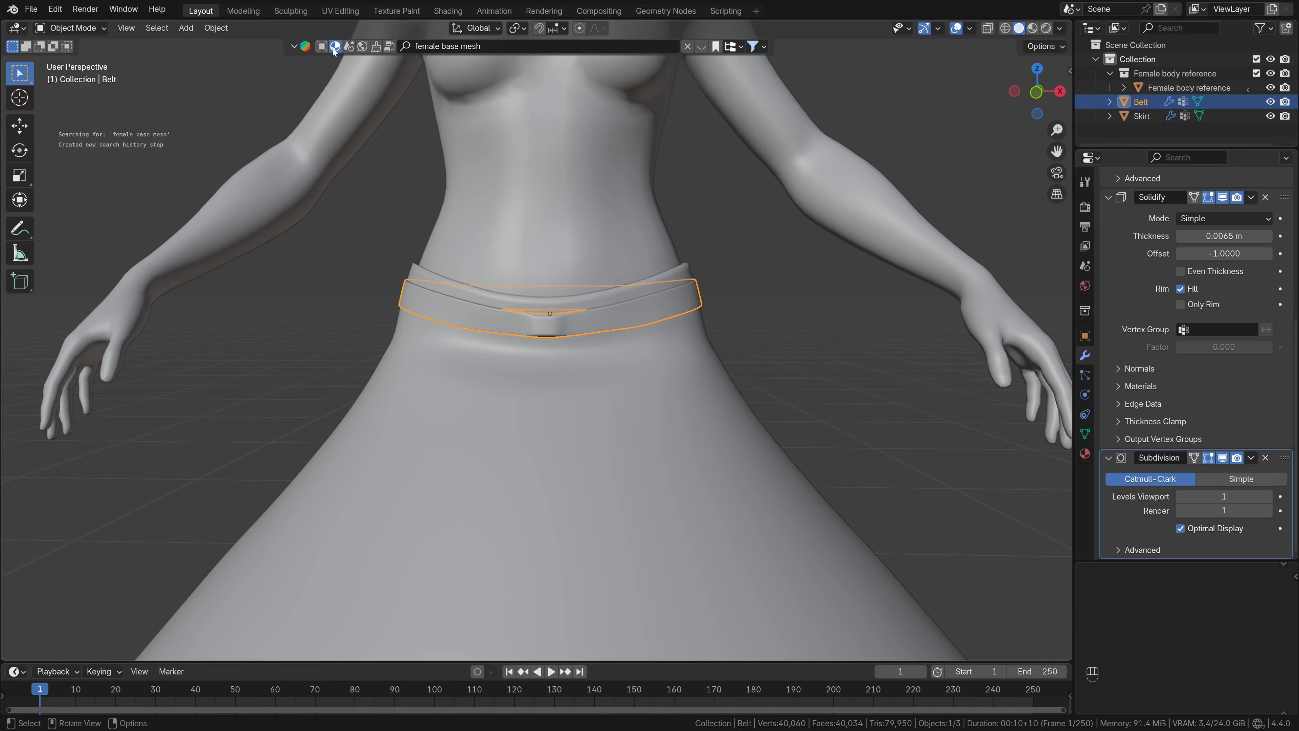
Show the viewport in rendered shading and light the world with the meadow_8k.exr environment texture
{"action": "left_click", "coordinate": [1046, 30]}
{"action": "scroll", "coordinate": [800, 277], "scroll_direction": "up", "scroll_amount": 3}
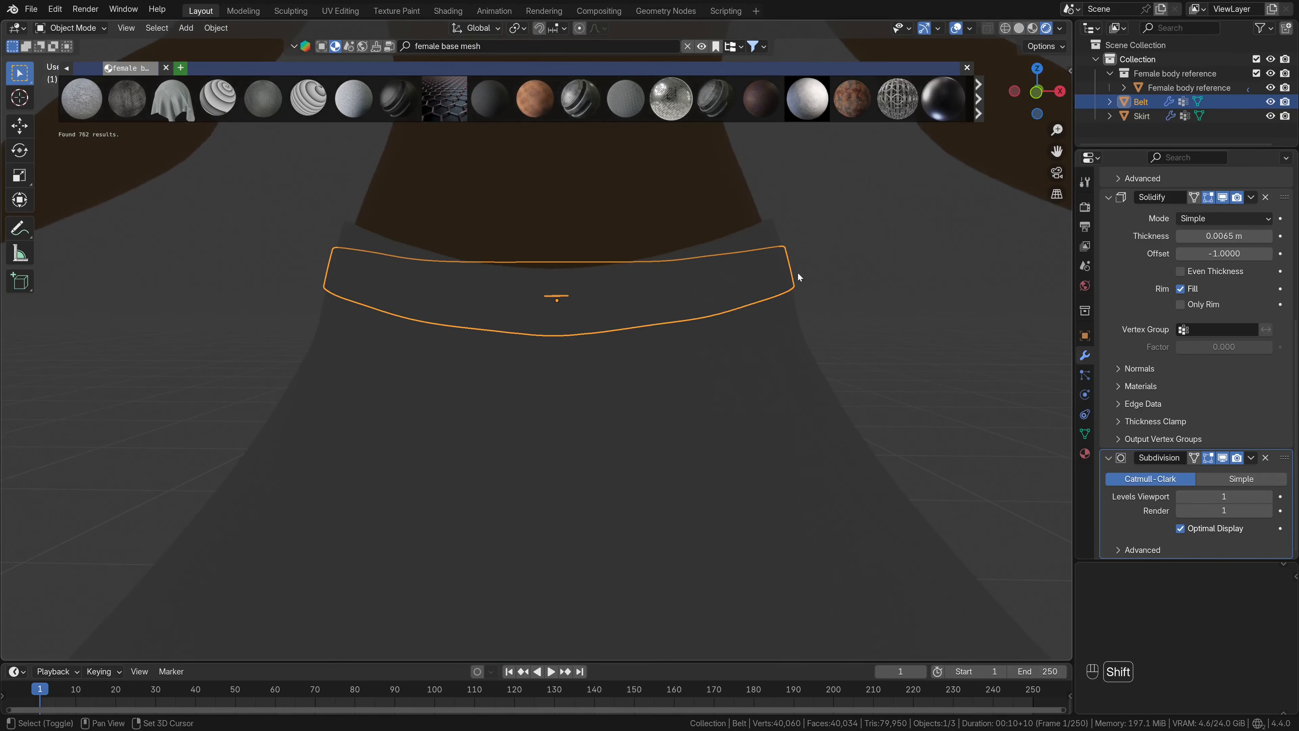
{"action": "middle_click_drag", "start_coordinate": [799, 274], "coordinate": [815, 314], "text": "shift"}
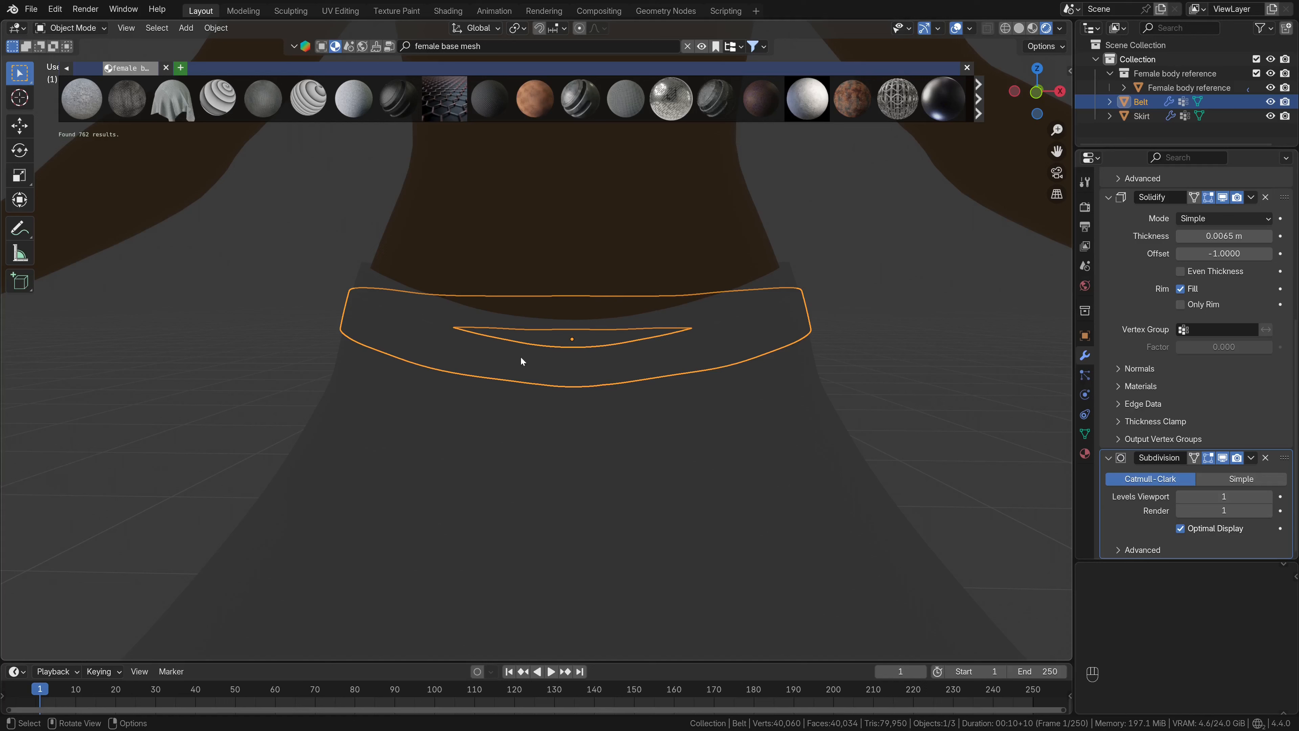
{"action": "left_click", "coordinate": [1087, 288]}
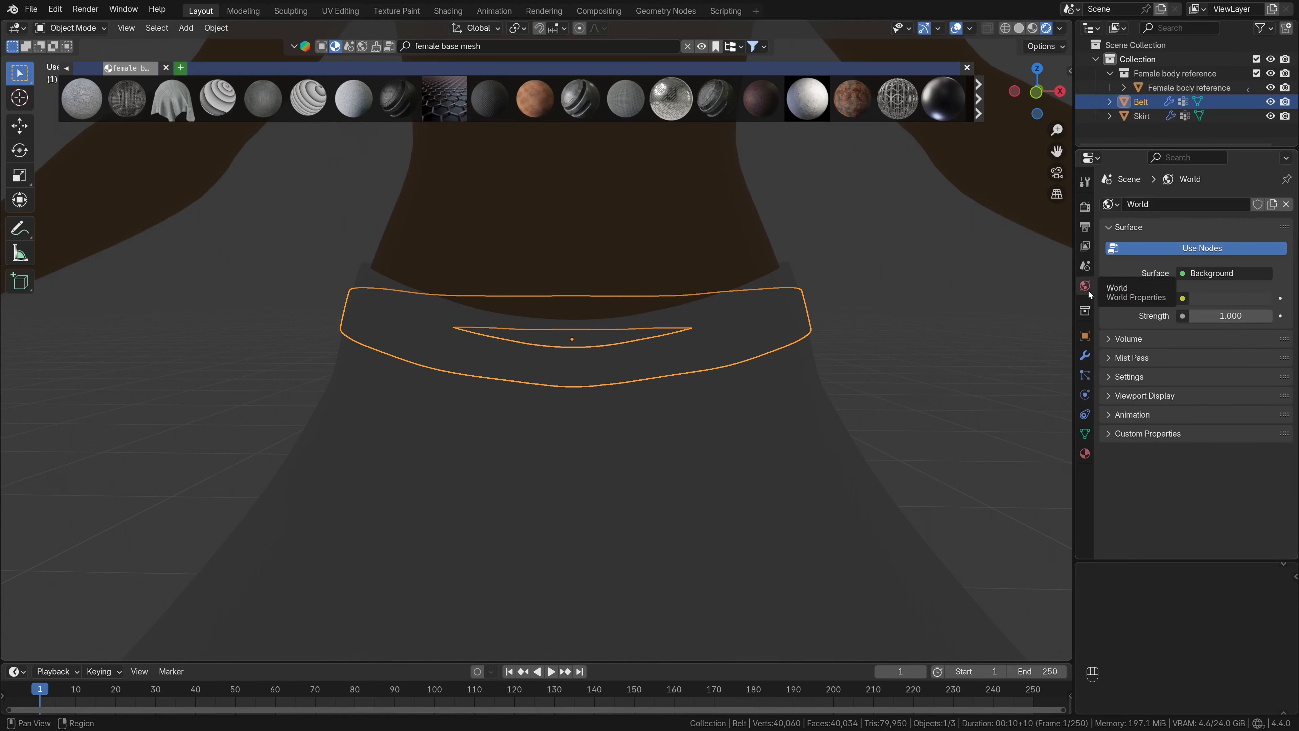
{"action": "left_click", "coordinate": [1183, 299]}
{"action": "left_click", "coordinate": [895, 367]}
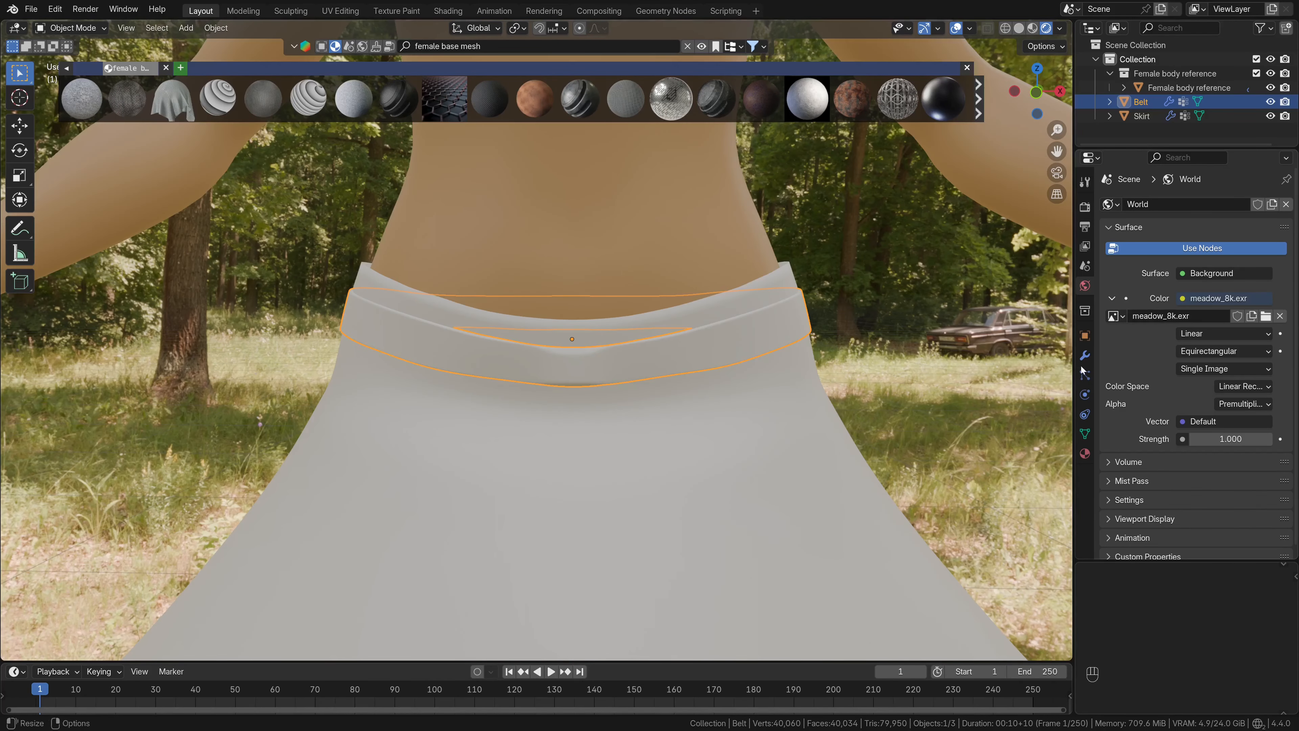
Make the render film transparent to hide the environment image behind the model
{"action": "left_click", "coordinate": [1084, 207]}
{"action": "scroll", "coordinate": [1133, 489], "scroll_direction": "down", "scroll_amount": 3}
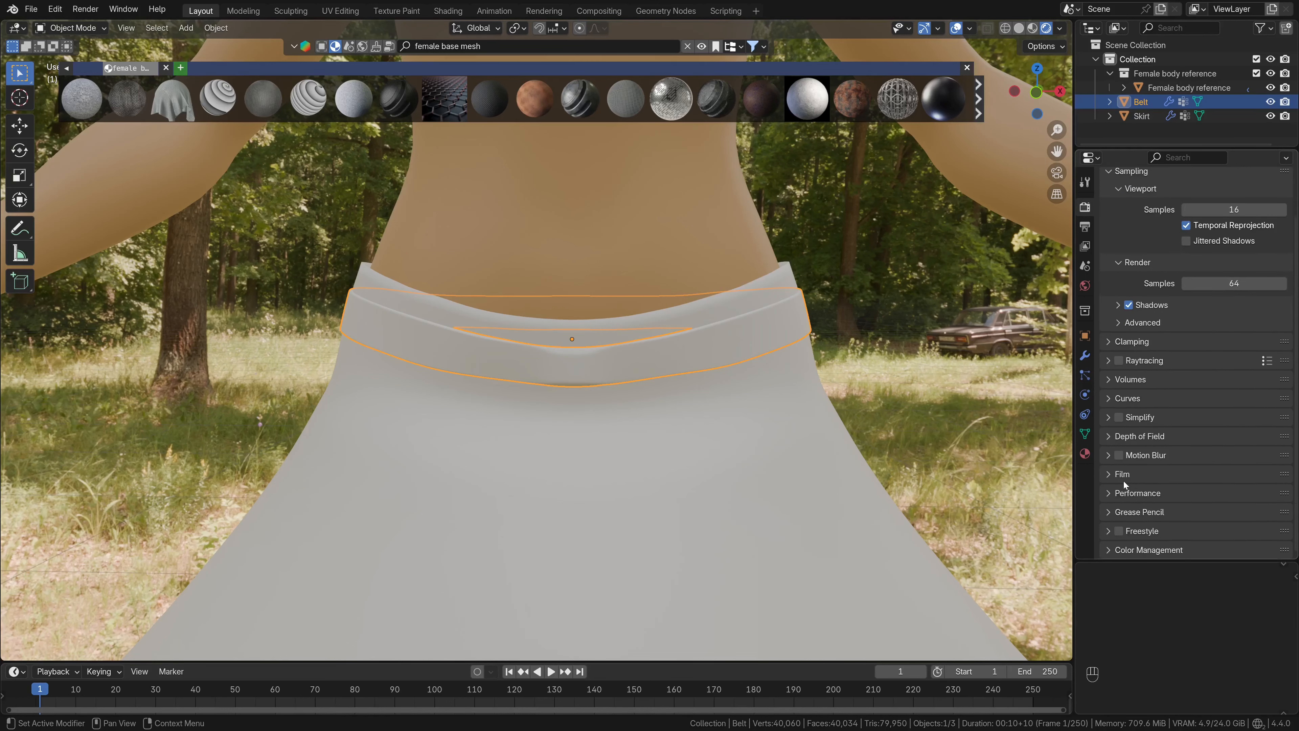
{"action": "left_click", "coordinate": [1121, 474]}
{"action": "scroll", "coordinate": [1138, 489], "scroll_direction": "down", "scroll_amount": 3}
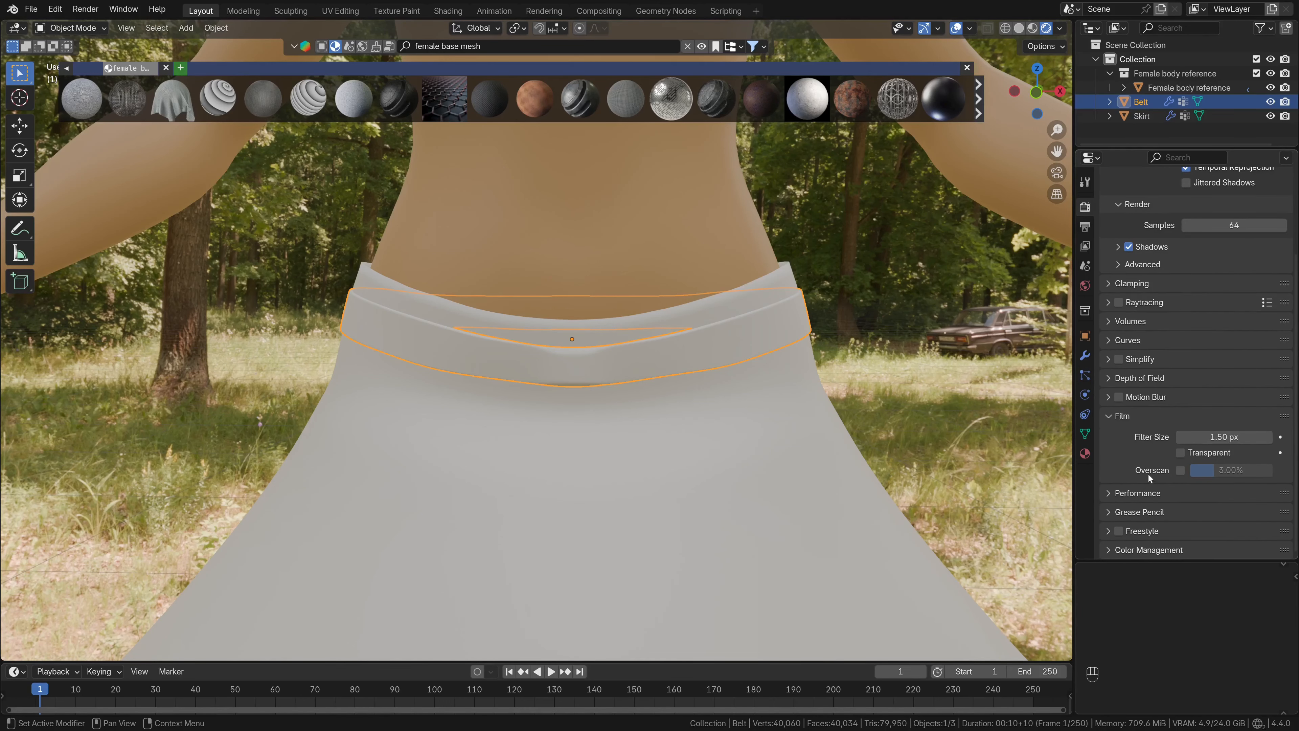
{"action": "left_click", "coordinate": [1180, 453]}
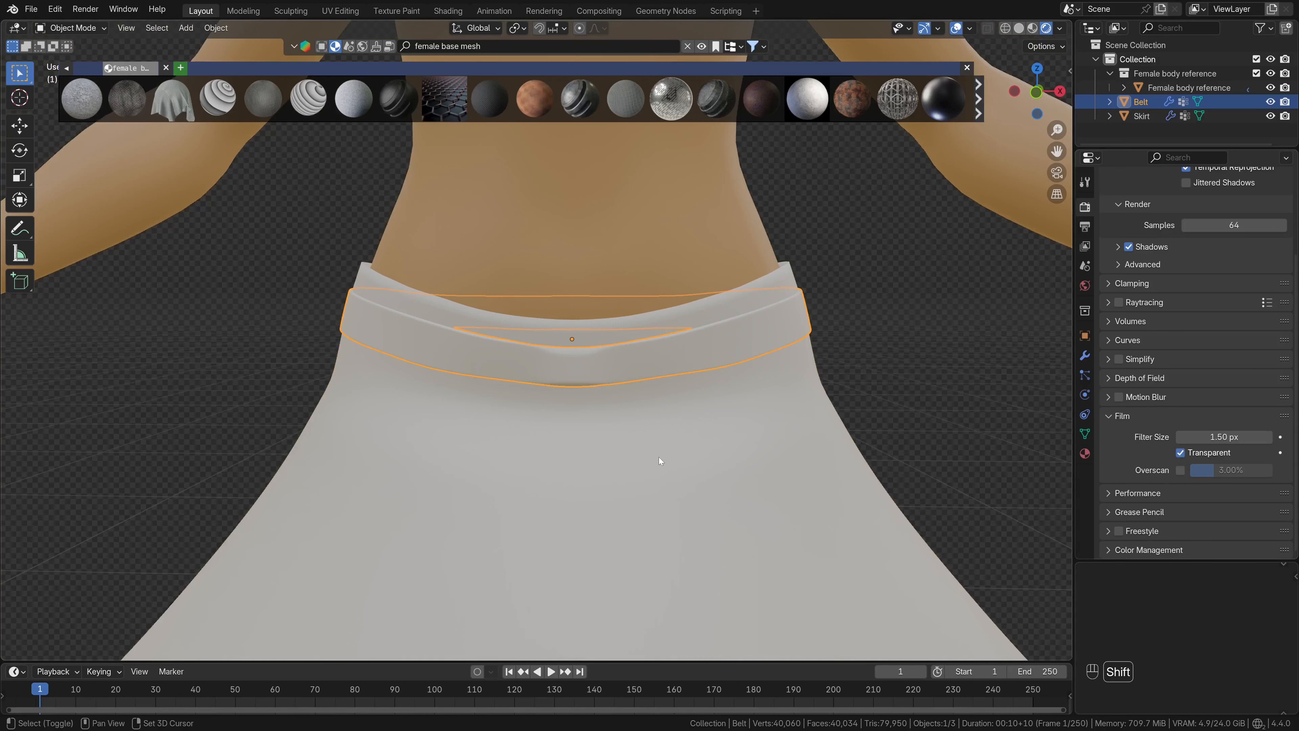
{"action": "middle_click_drag", "start_coordinate": [662, 464], "coordinate": [662, 441]}
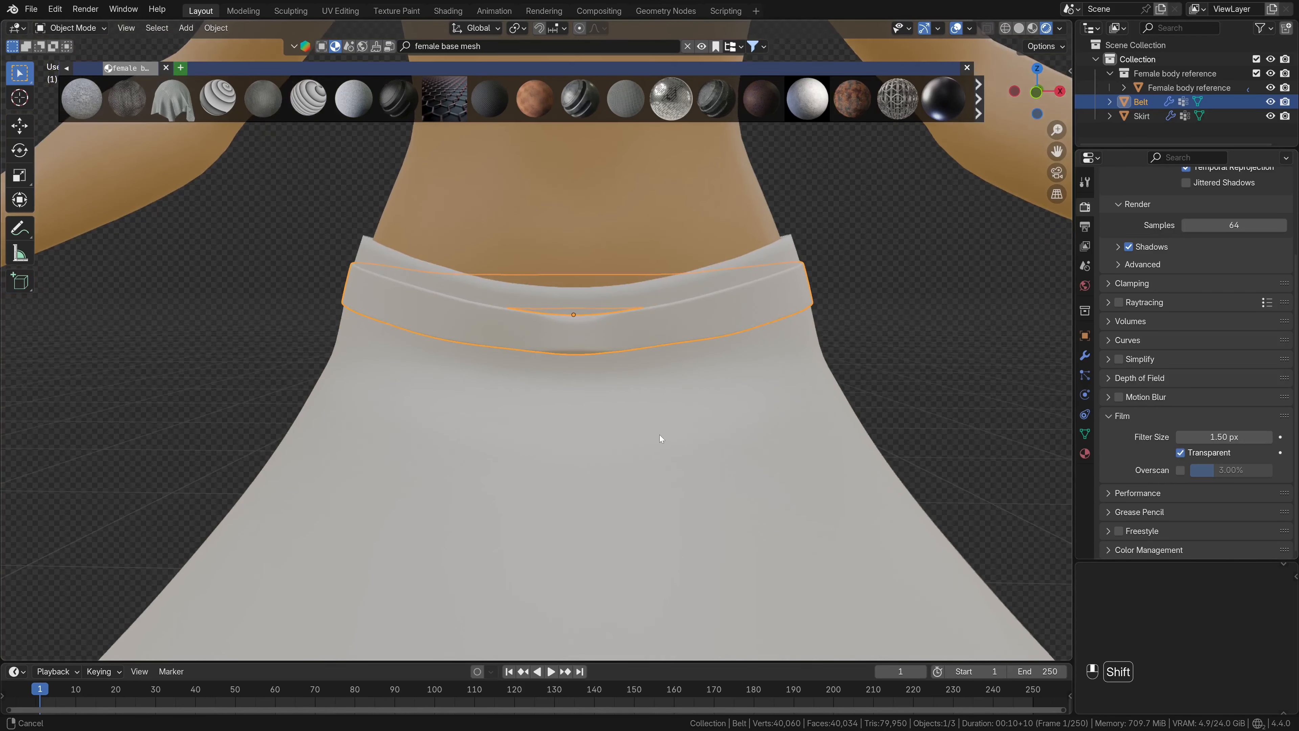
Search the material library for "skirt" and apply the Floral Fabric material to the skirt
{"action": "left_click", "coordinate": [336, 46]}
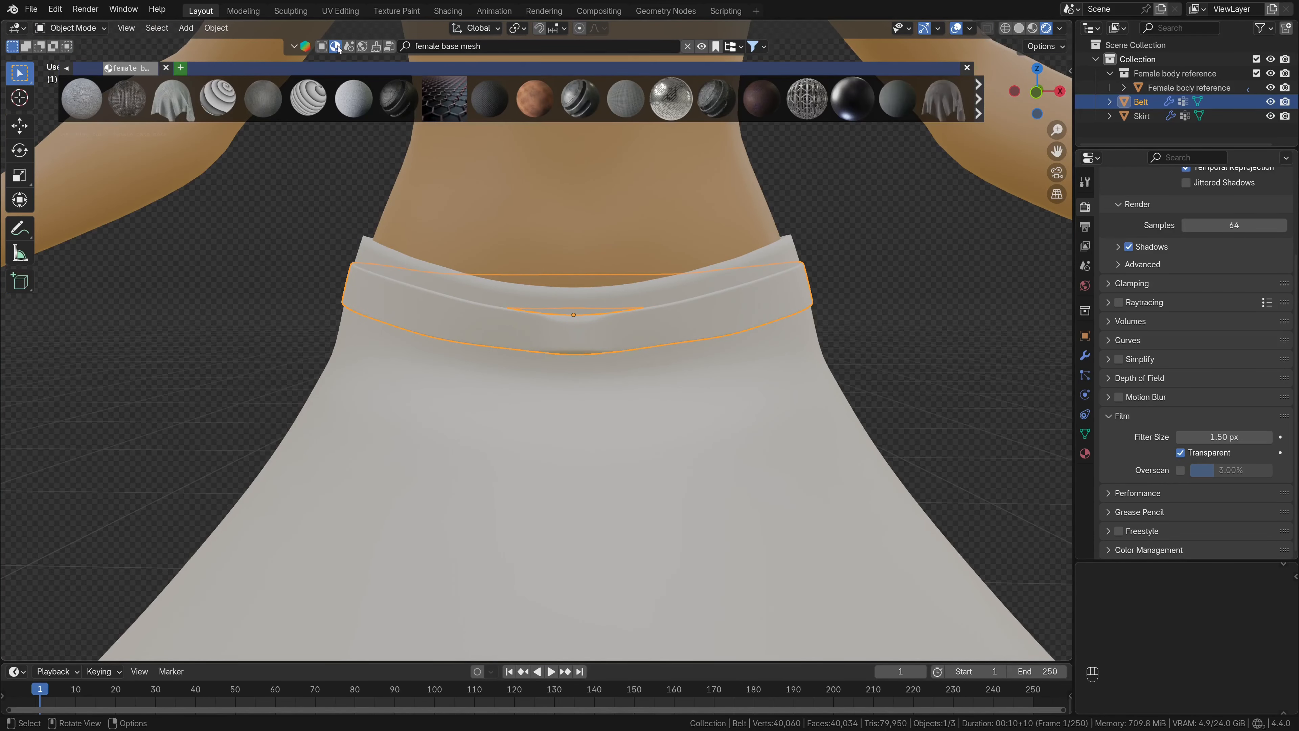
{"action": "left_click", "coordinate": [429, 46]}
{"action": "type", "text": "skirt"}
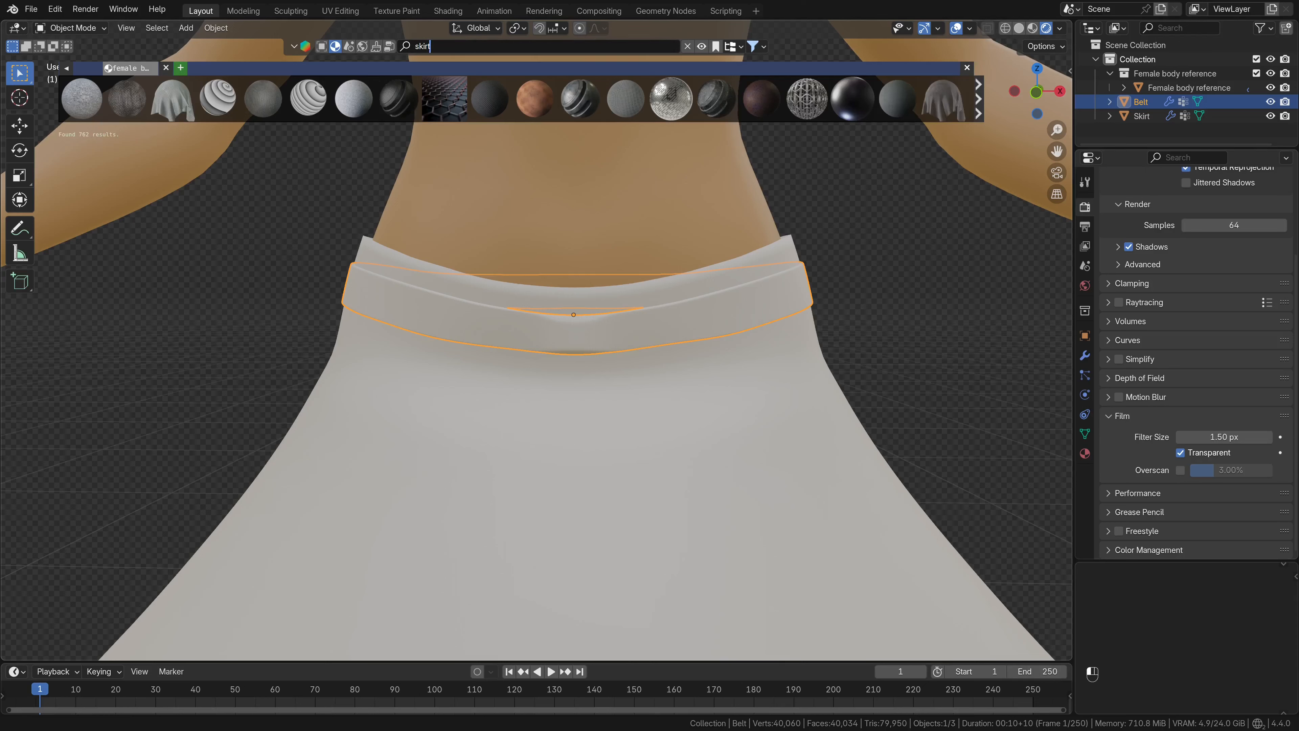
{"action": "key", "text": "Return"}
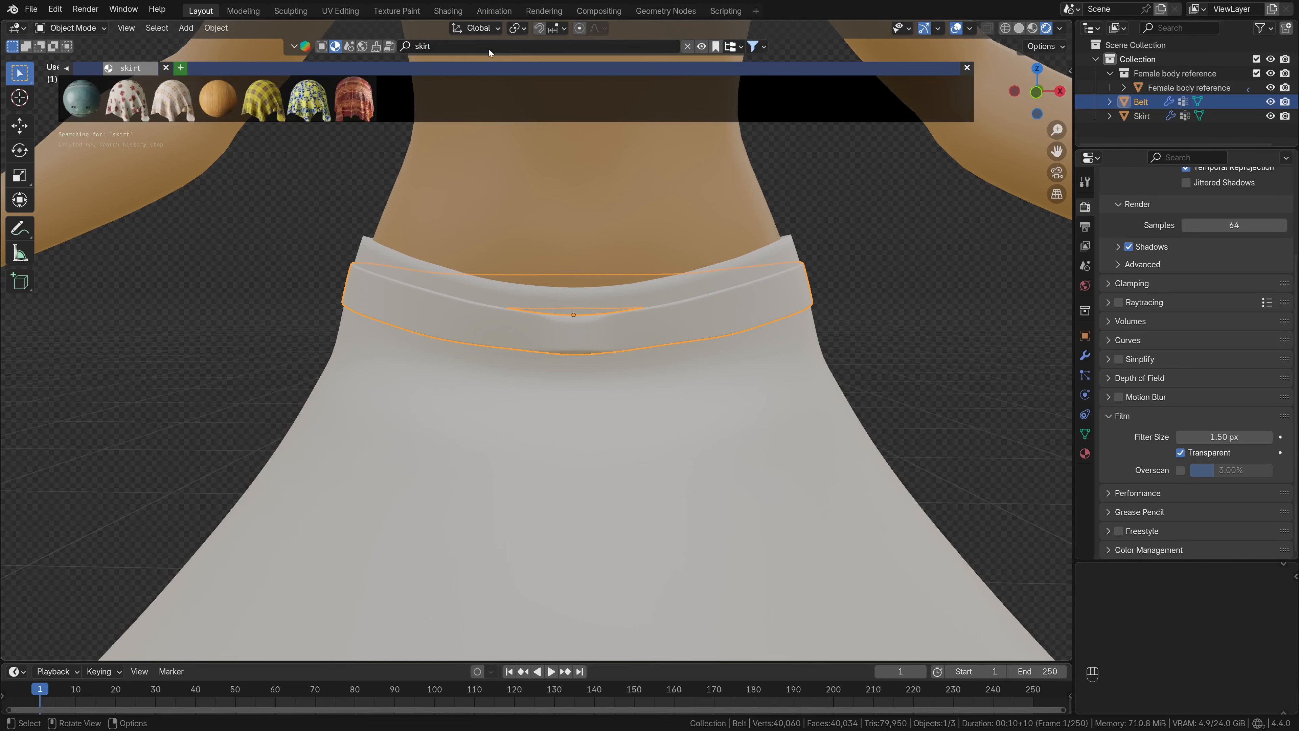
{"action": "mouse_move", "coordinate": [309, 100]}
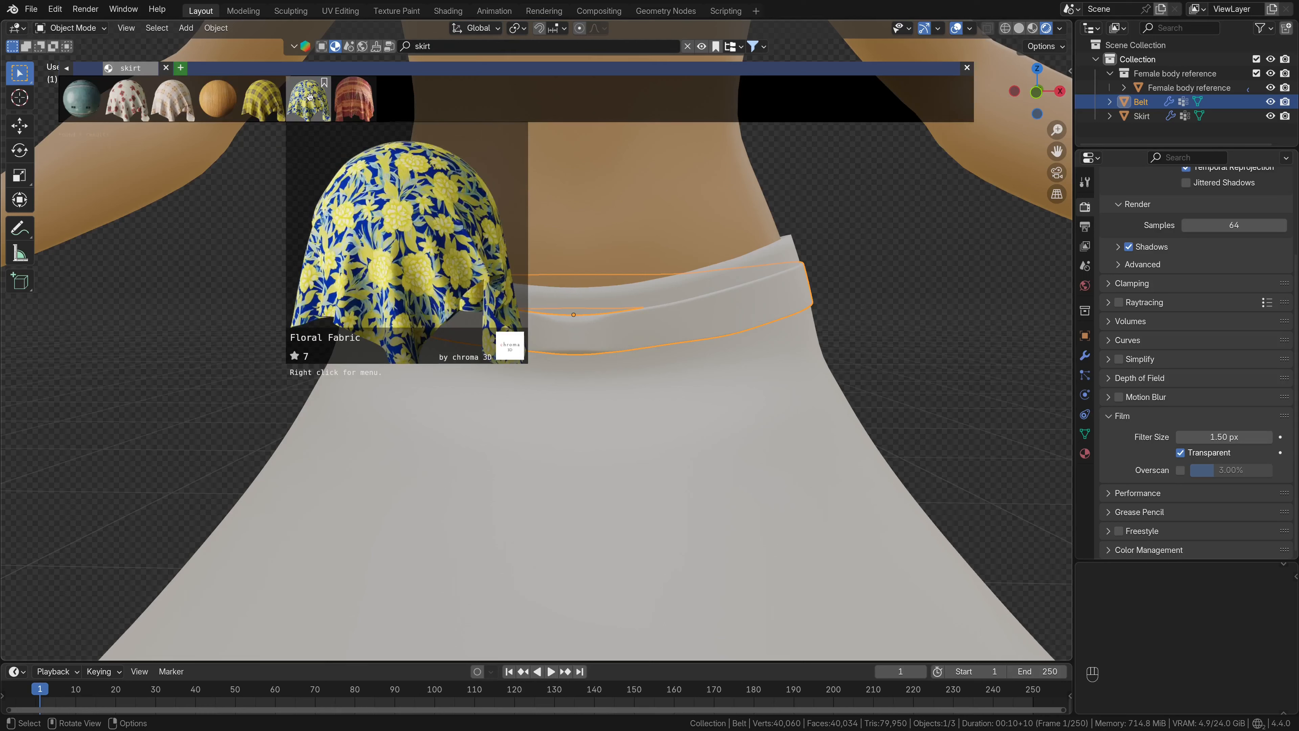
{"action": "left_click_drag", "start_coordinate": [310, 97], "coordinate": [409, 489]}
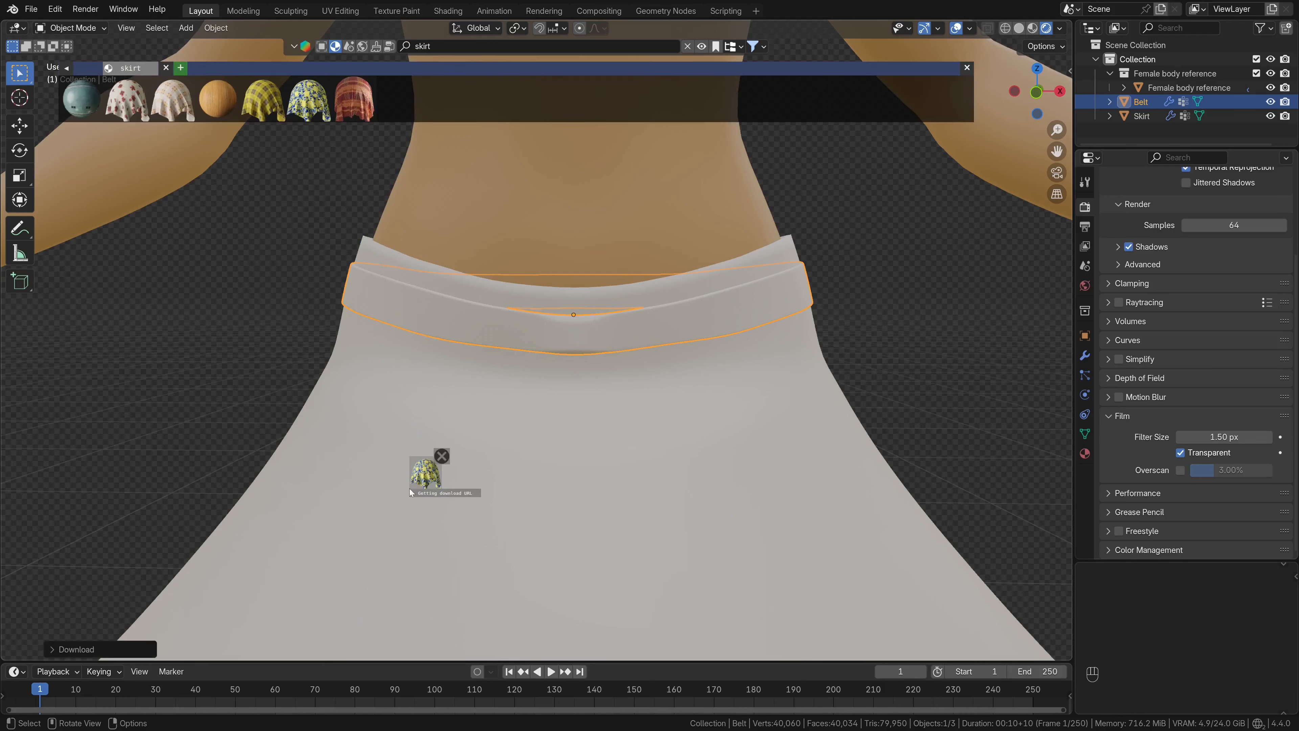
Search the material library for "Leather" and apply the Black leather material to the belt
{"action": "scroll", "coordinate": [505, 137], "scroll_direction": "down", "scroll_amount": 1}
{"action": "left_click", "coordinate": [504, 47]}
{"action": "type", "text": "Leather"}
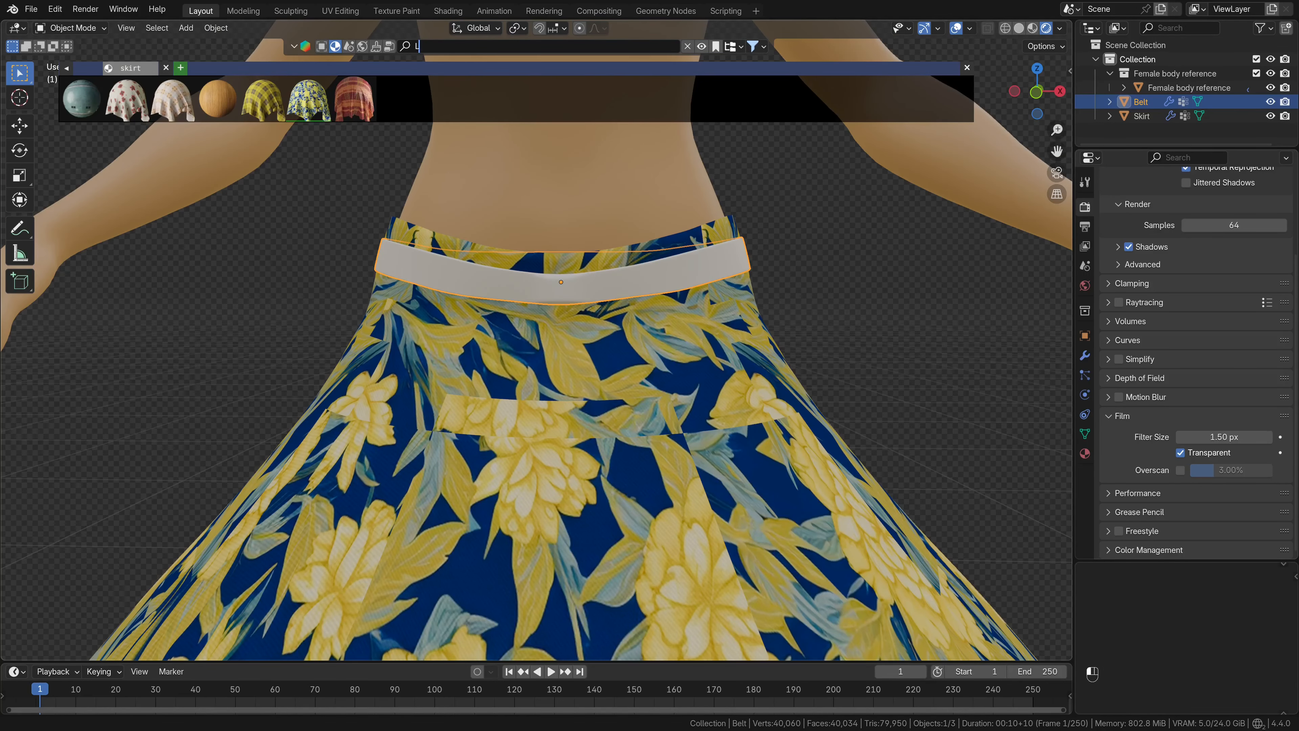
{"action": "key", "text": "Return"}
{"action": "mouse_move", "coordinate": [795, 98]}
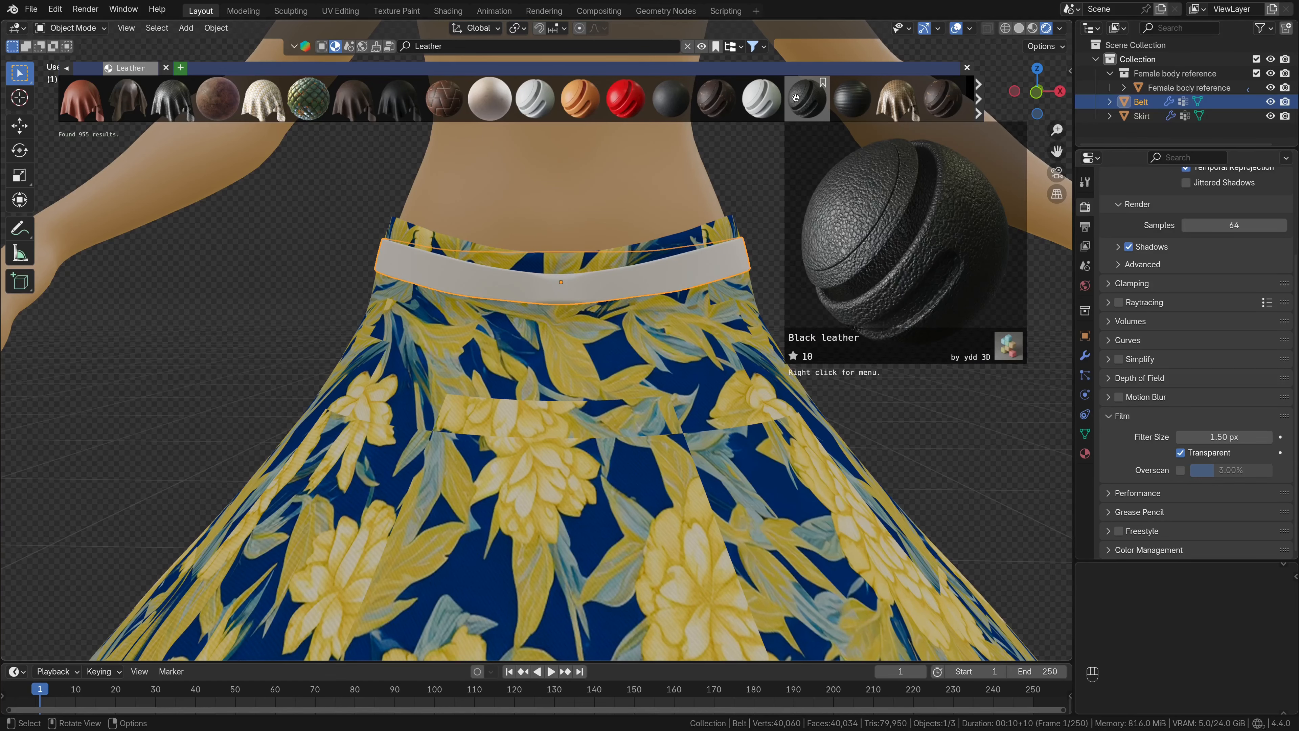
{"action": "left_click_drag", "start_coordinate": [795, 97], "coordinate": [736, 289]}
{"action": "scroll", "coordinate": [531, 330], "scroll_direction": "up", "scroll_amount": 3}
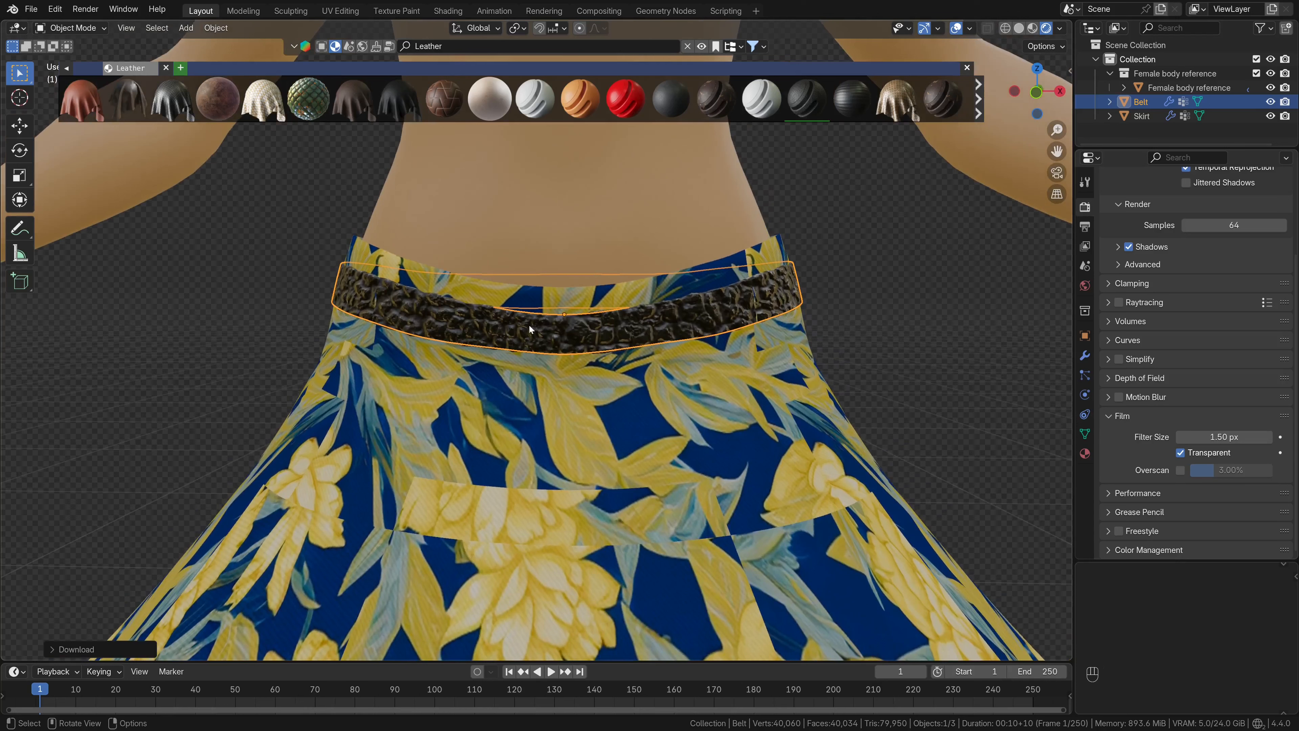
Search the material library for "Metal" and apply the material named Metal to the belt
{"action": "left_click", "coordinate": [463, 47]}
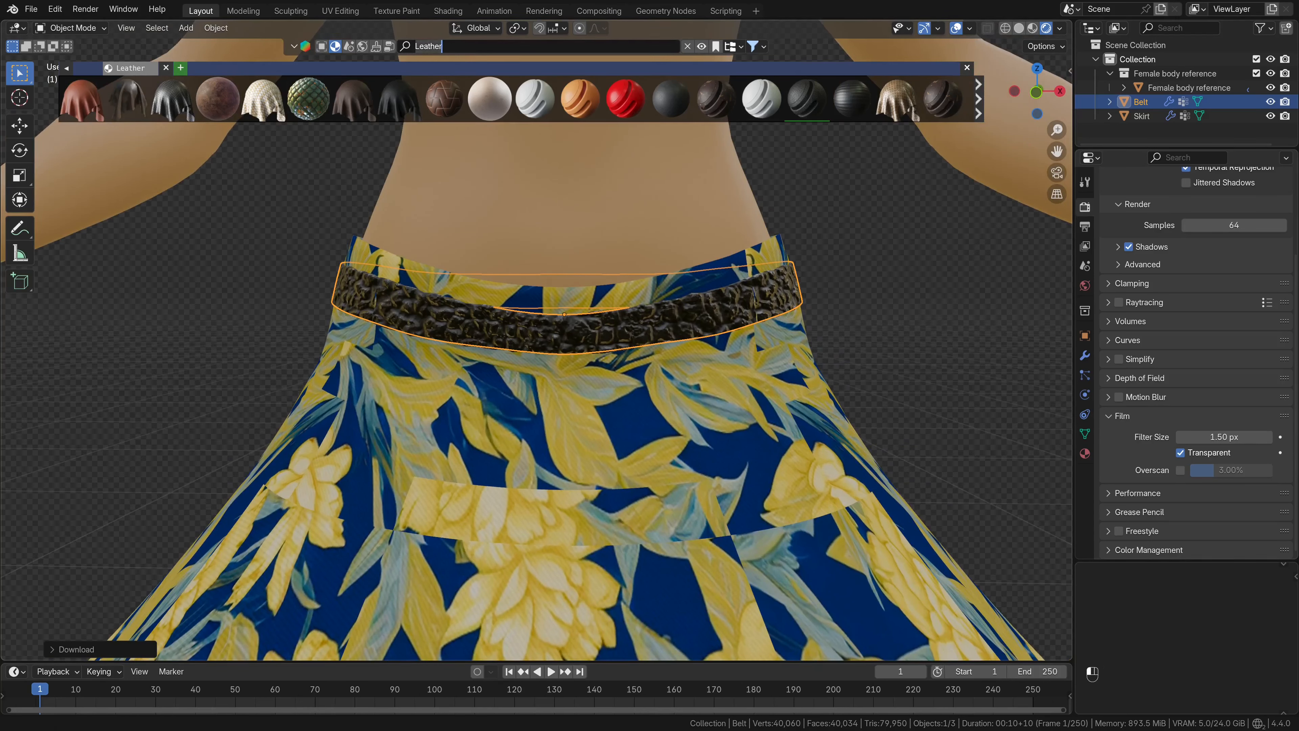
{"action": "key", "text": "ctrl+BackSpace"}
{"action": "type", "text": "Metal"}
{"action": "key", "text": "Return"}
{"action": "mouse_move", "coordinate": [90, 104]}
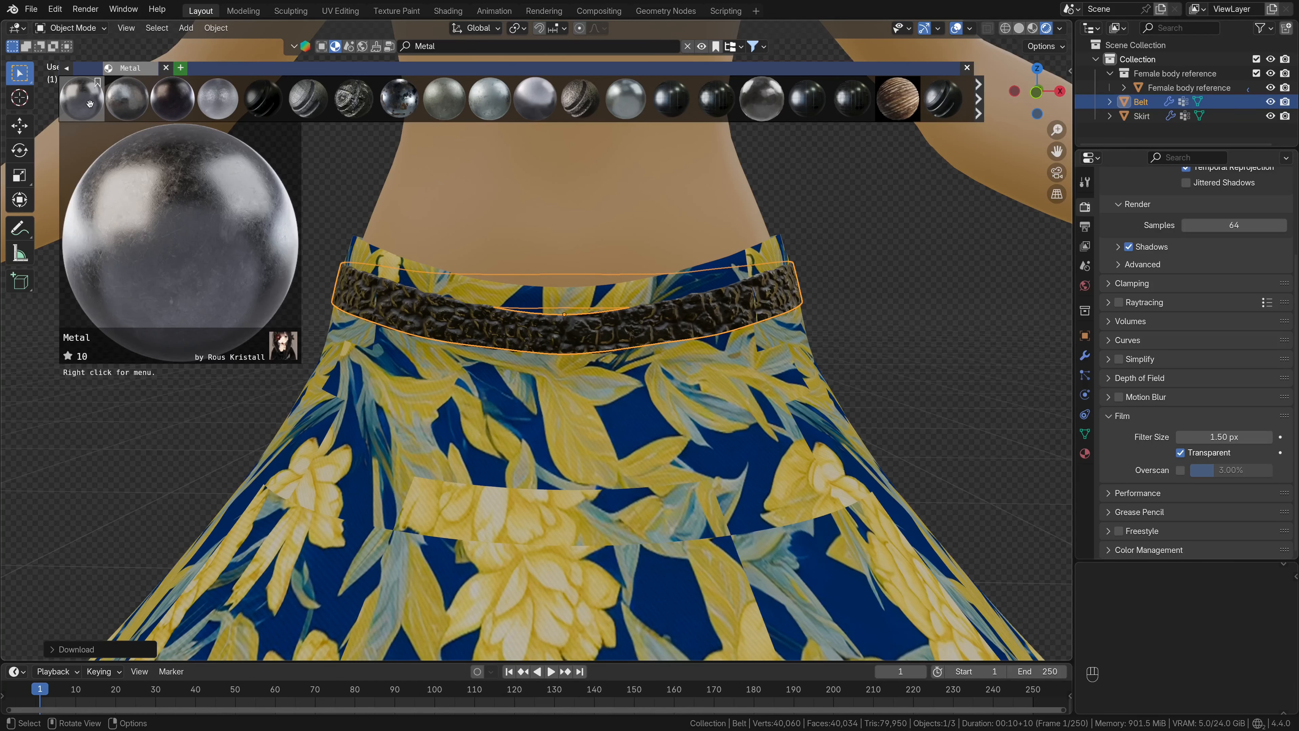
{"action": "left_click_drag", "start_coordinate": [90, 104], "coordinate": [401, 302]}
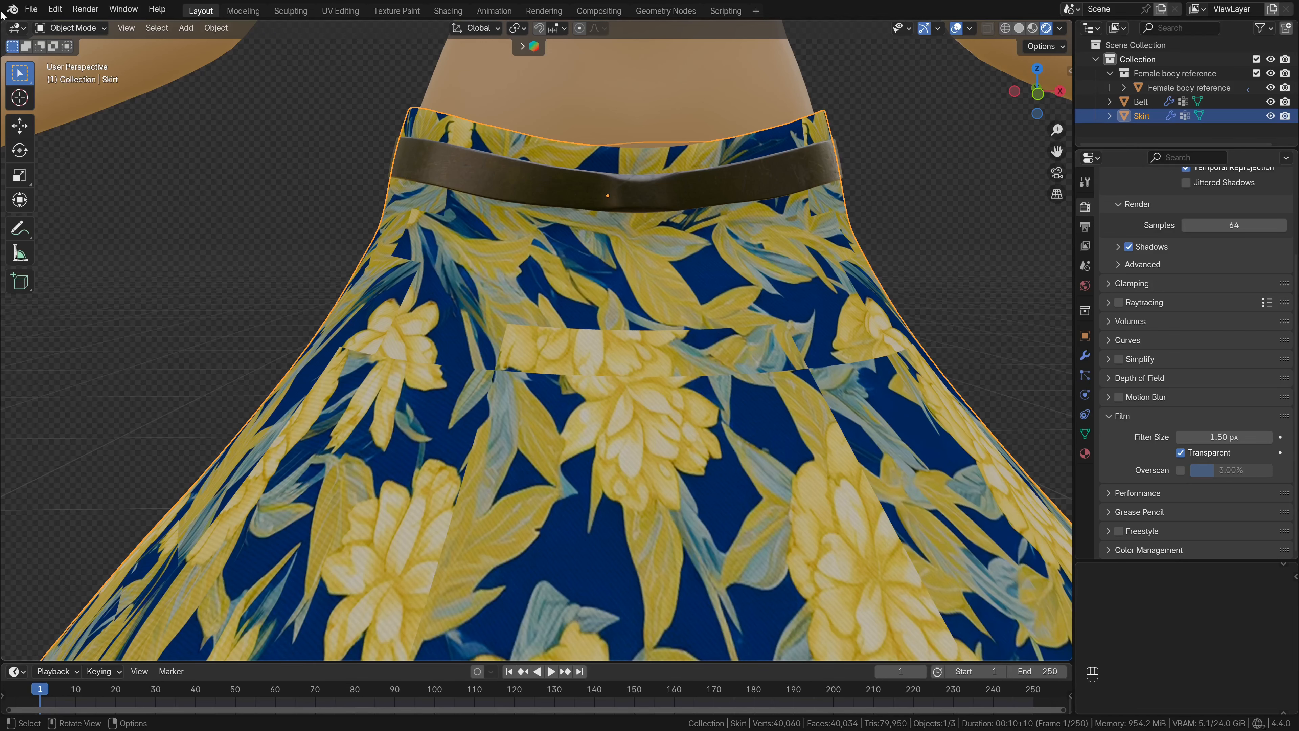
Split the 3D viewport into two side-by-side areas and turn one into a Shader Editor showing the skirt's material
{"action": "left_click_drag", "start_coordinate": [4, 23], "coordinate": [582, 77]}
{"action": "left_click_drag", "start_coordinate": [581, 77], "coordinate": [581, 77]}
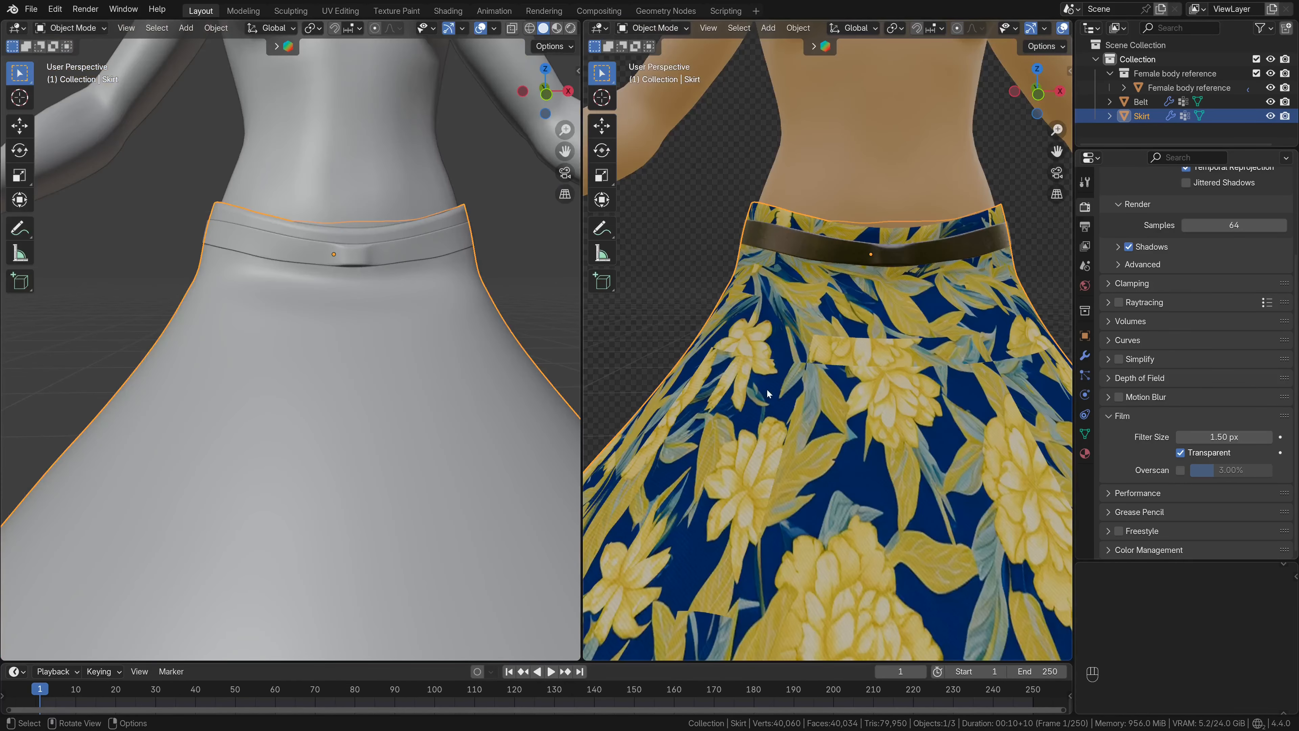
{"action": "scroll", "coordinate": [779, 393], "scroll_direction": "down", "scroll_amount": 3}
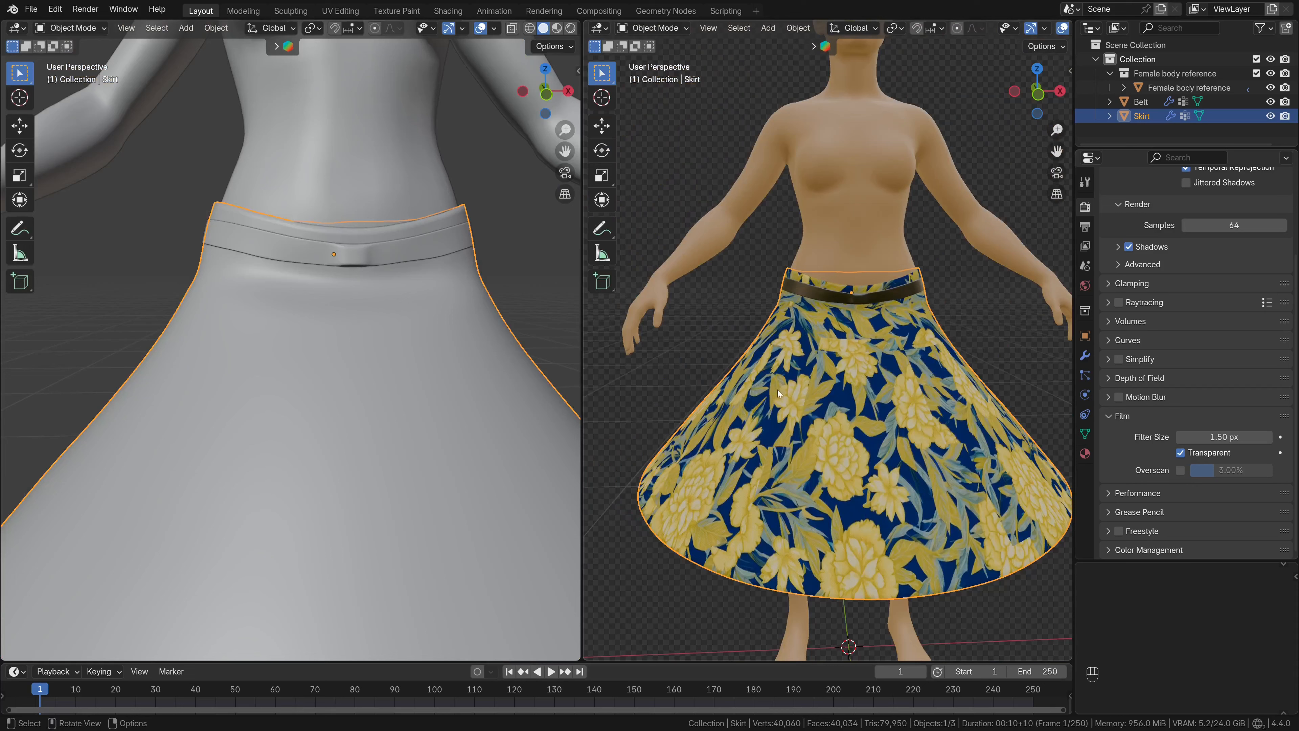
{"action": "left_click", "coordinate": [17, 28]}
{"action": "left_click", "coordinate": [51, 144]}
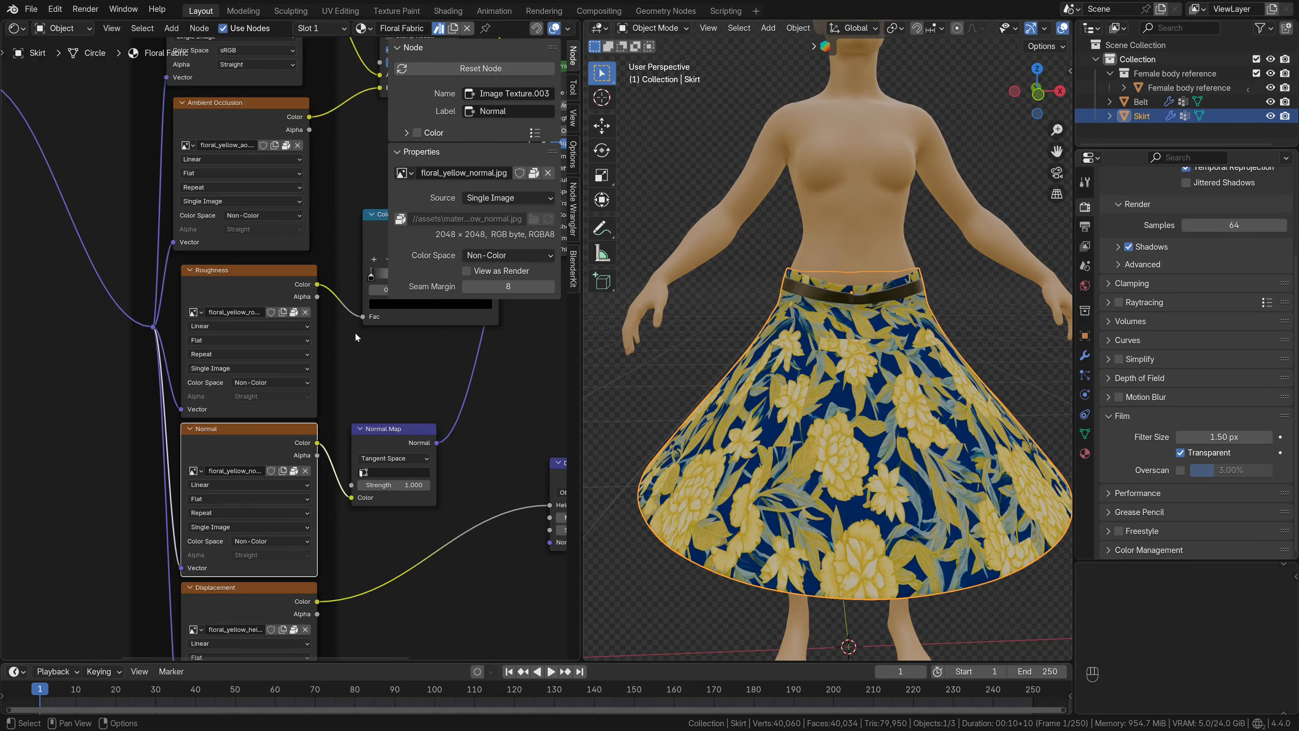
Hide the node sidebar and examine the Floral Fabric node tree, including its texture, Normal Map and Displacement nodes
{"action": "scroll", "coordinate": [262, 353], "scroll_direction": "down", "scroll_amount": 2}
{"action": "key", "text": "n"}
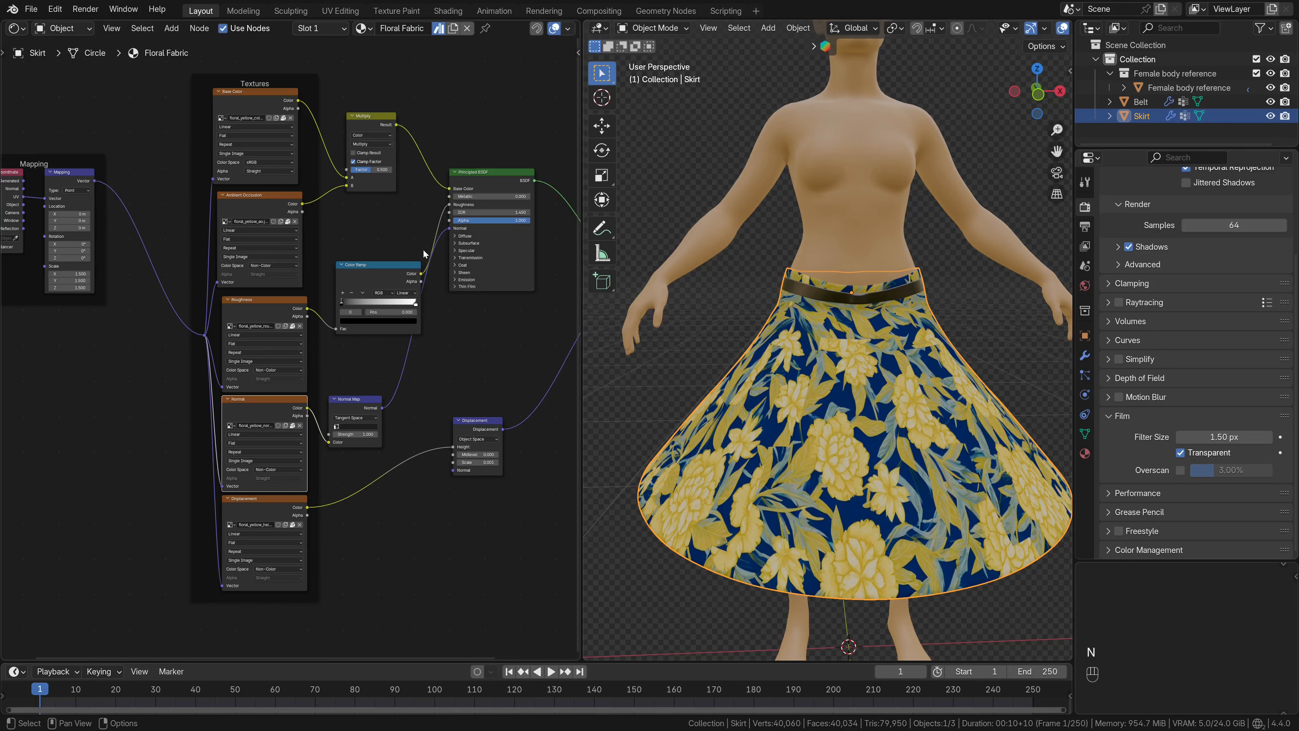
{"action": "scroll", "coordinate": [860, 341], "scroll_direction": "up", "scroll_amount": 3}
{"action": "scroll", "coordinate": [368, 451], "scroll_direction": "up", "scroll_amount": 2}
{"action": "middle_click_drag", "start_coordinate": [355, 462], "coordinate": [281, 427]}
{"action": "scroll", "coordinate": [279, 432], "scroll_direction": "up", "scroll_amount": 2}
{"action": "middle_click_drag", "start_coordinate": [388, 413], "coordinate": [369, 463]}
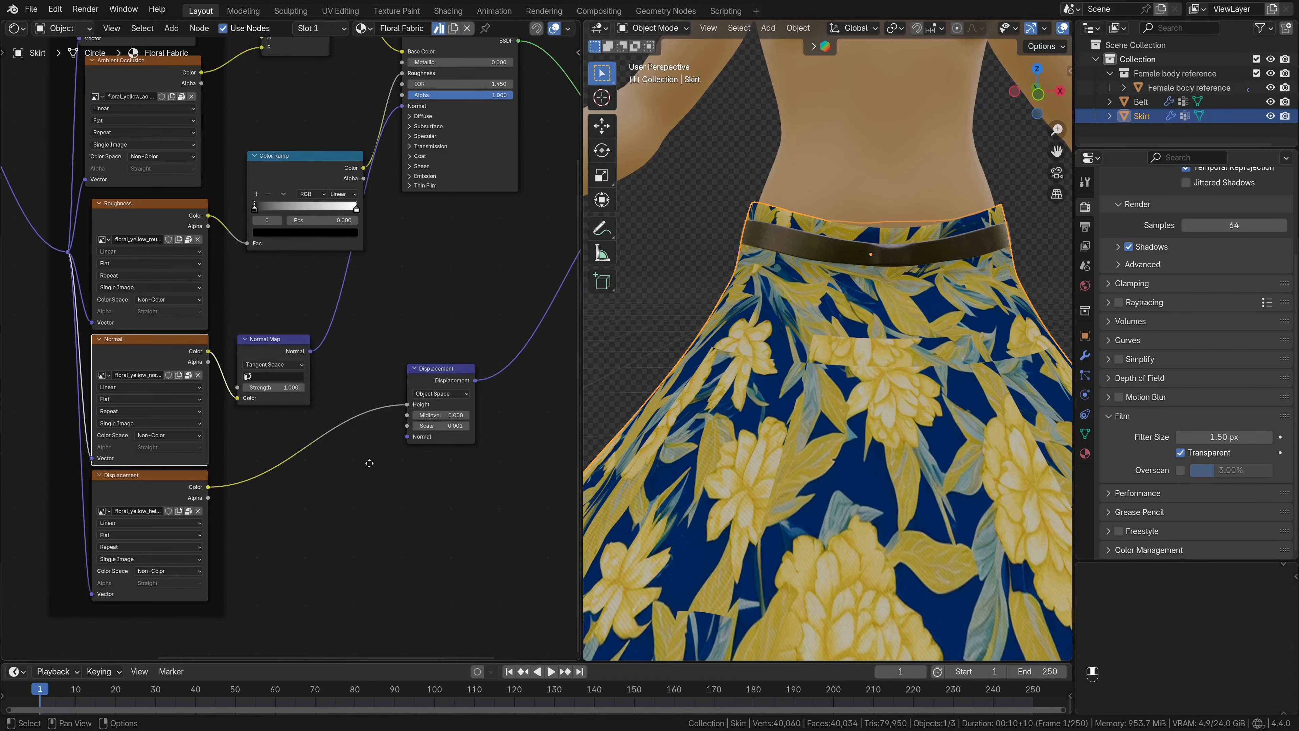
{"action": "scroll", "coordinate": [371, 467], "scroll_direction": "down", "scroll_amount": 1}
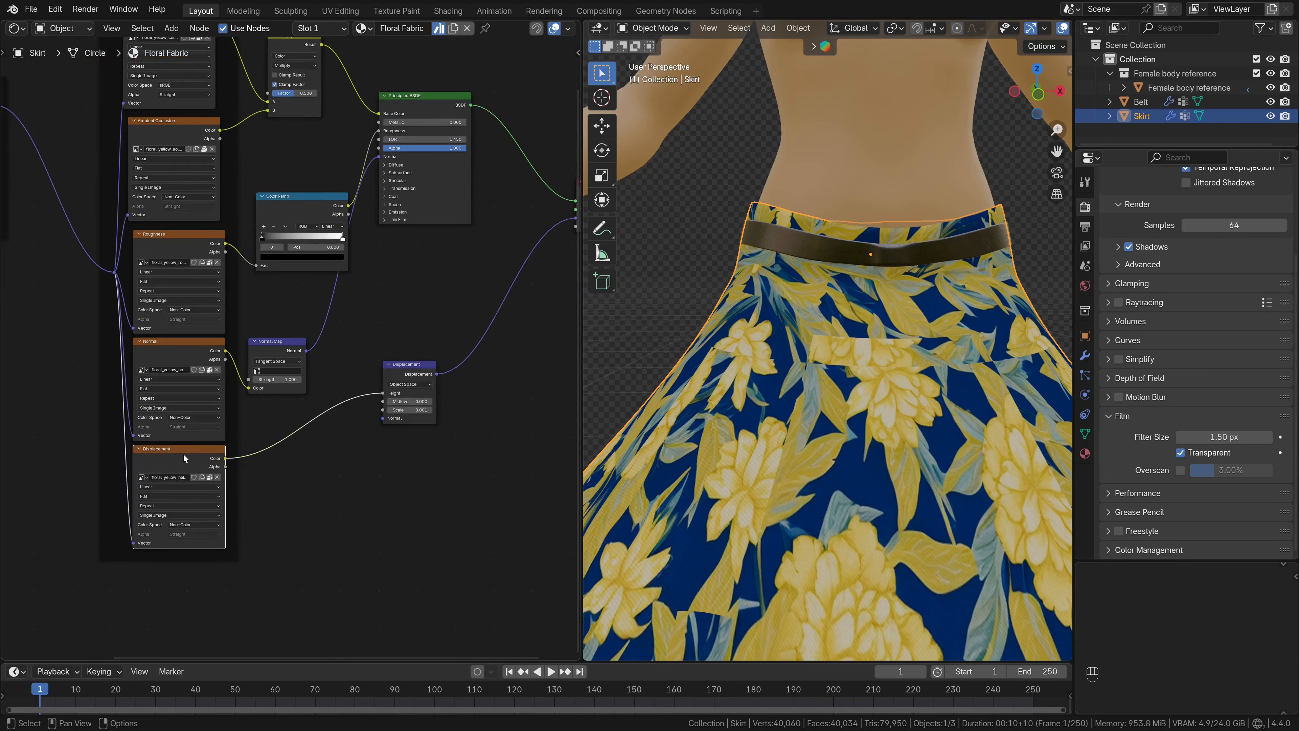
Delete the Floral Fabric material's Displacement texture and Displacement nodes, and set its Mapping scale to 3 on all axes
{"action": "left_click", "coordinate": [410, 368], "text": "shift"}
{"action": "key", "text": "Delete"}
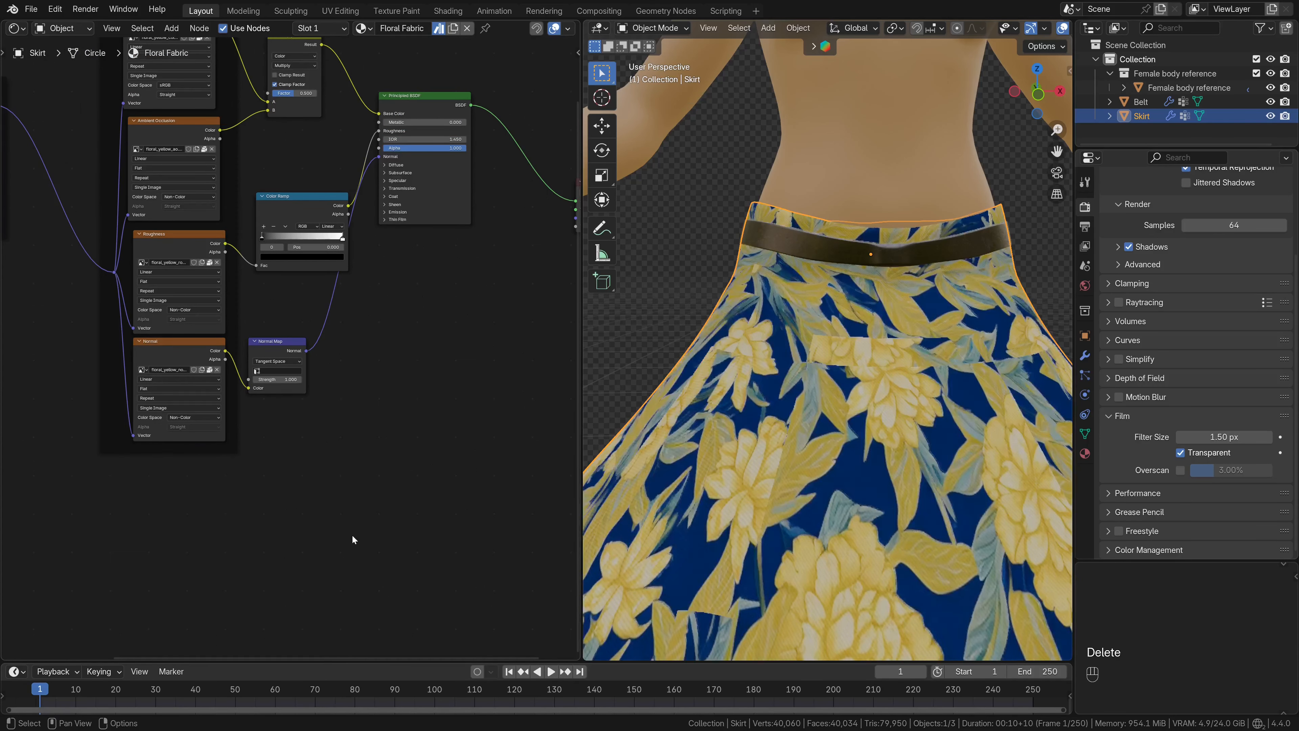
{"action": "scroll", "coordinate": [386, 414], "scroll_direction": "down", "scroll_amount": 3}
{"action": "middle_click_drag", "start_coordinate": [387, 412], "coordinate": [499, 473]}
{"action": "scroll", "coordinate": [254, 384], "scroll_direction": "up", "scroll_amount": 5}
{"action": "middle_click_drag", "start_coordinate": [254, 384], "coordinate": [385, 436]}
{"action": "scroll", "coordinate": [392, 376], "scroll_direction": "up", "scroll_amount": 5}
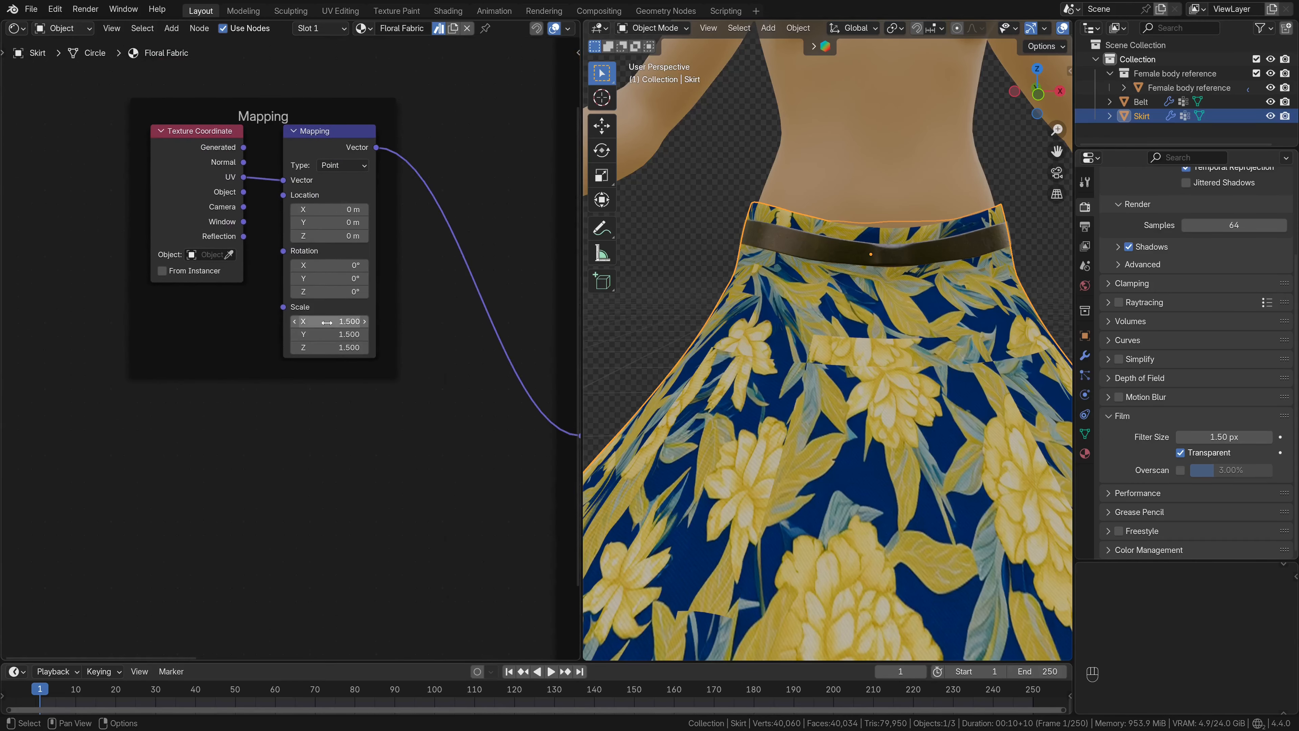
{"action": "left_click_drag", "start_coordinate": [327, 321], "coordinate": [326, 348]}
{"action": "type", "text": "3"}
{"action": "key", "text": "Return"}
{"action": "middle_click_drag", "start_coordinate": [843, 460], "coordinate": [846, 480]}
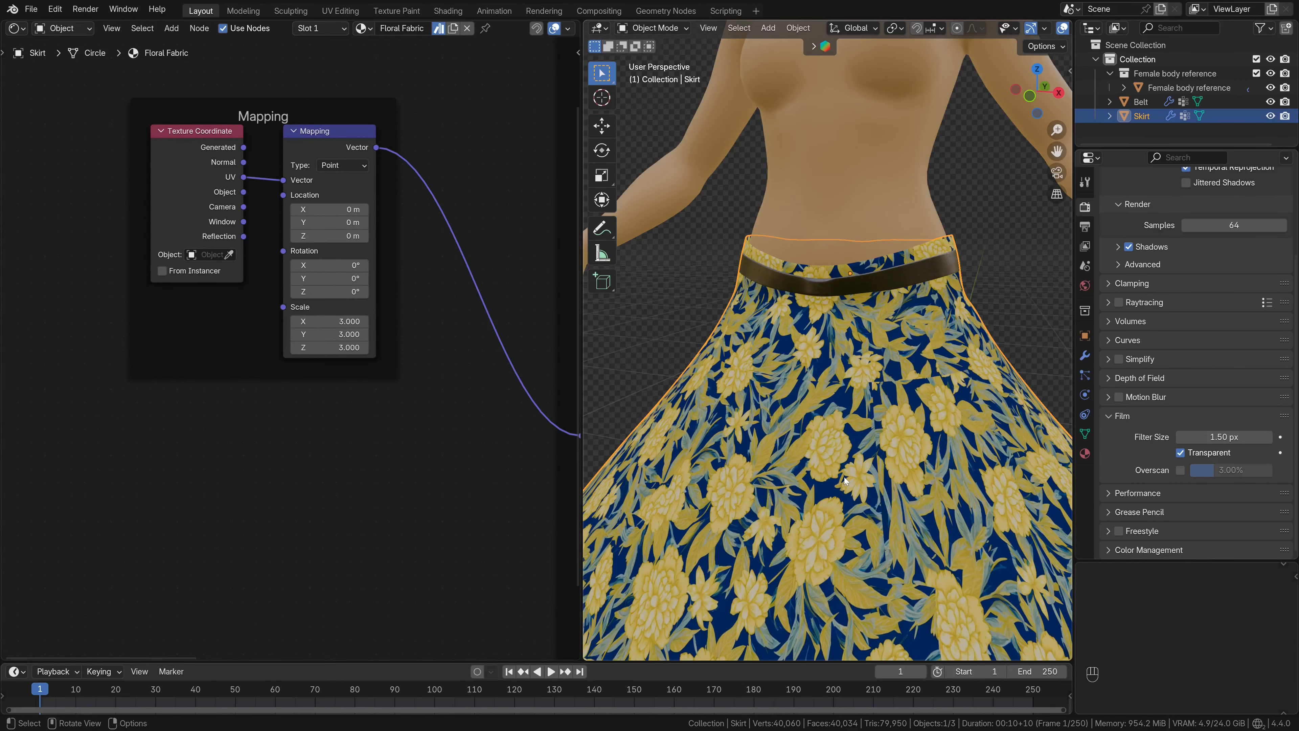
Unwrap the whole skirt mesh again with the Angle Based method
{"action": "key", "text": "Tab"}
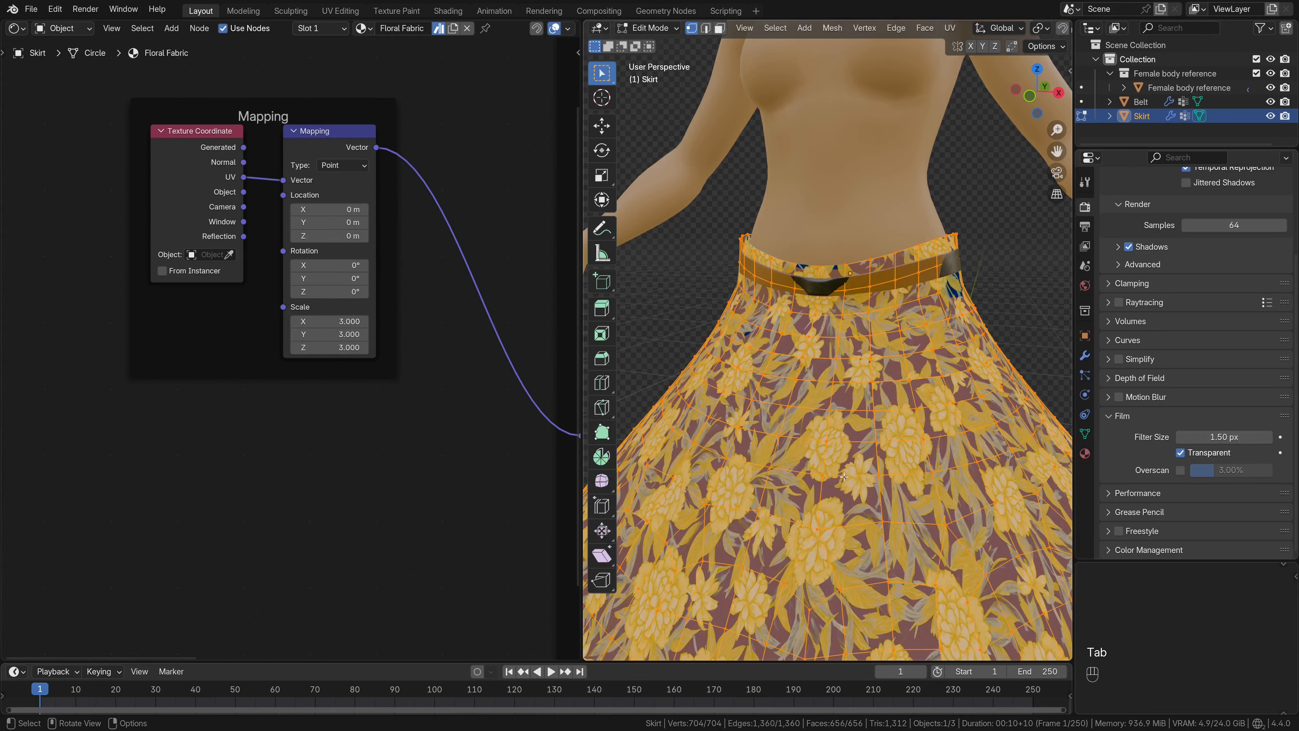
{"action": "key", "text": "a"}
{"action": "key", "text": "u"}
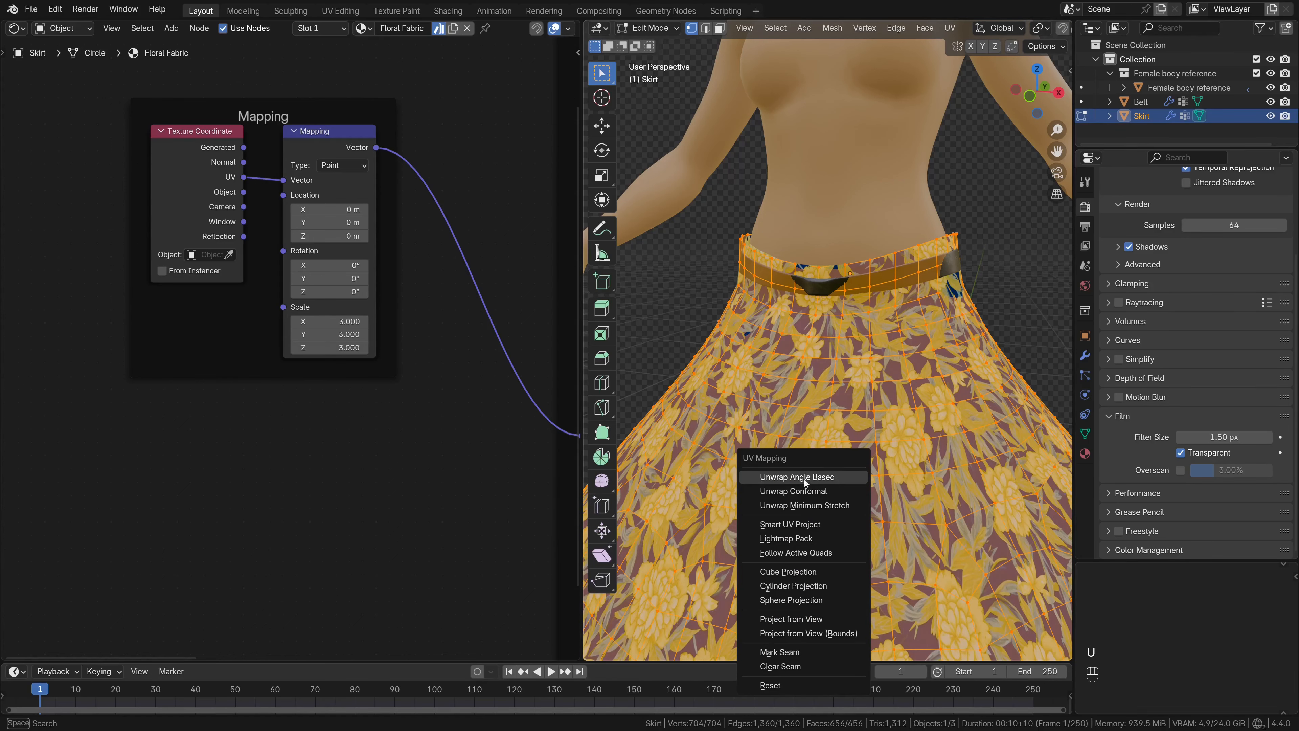
{"action": "left_click", "coordinate": [804, 477]}
Set the Sheen weight of the Floral Fabric's Principled BSDF to about 0.31
{"action": "middle_click_drag", "start_coordinate": [413, 338], "coordinate": [169, 379]}
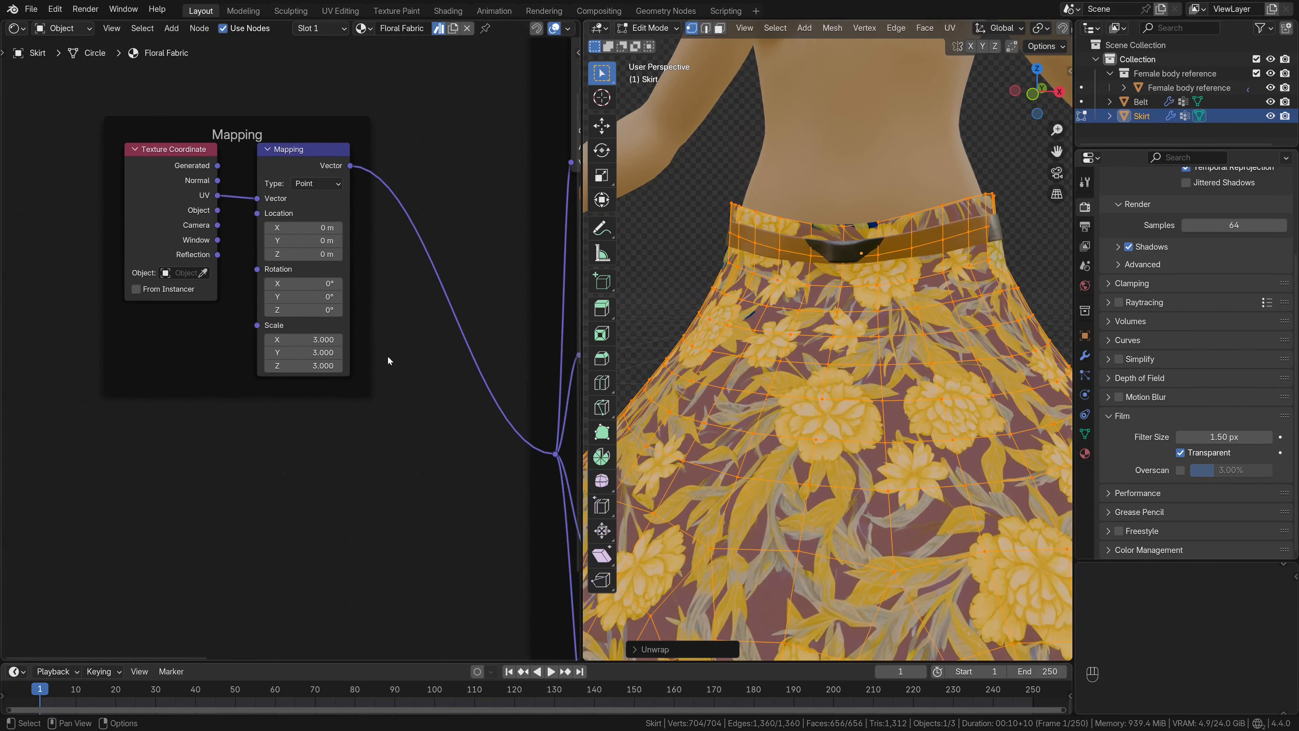
{"action": "scroll", "coordinate": [169, 378], "scroll_direction": "down", "scroll_amount": 4}
{"action": "middle_click_drag", "start_coordinate": [479, 333], "coordinate": [363, 314]}
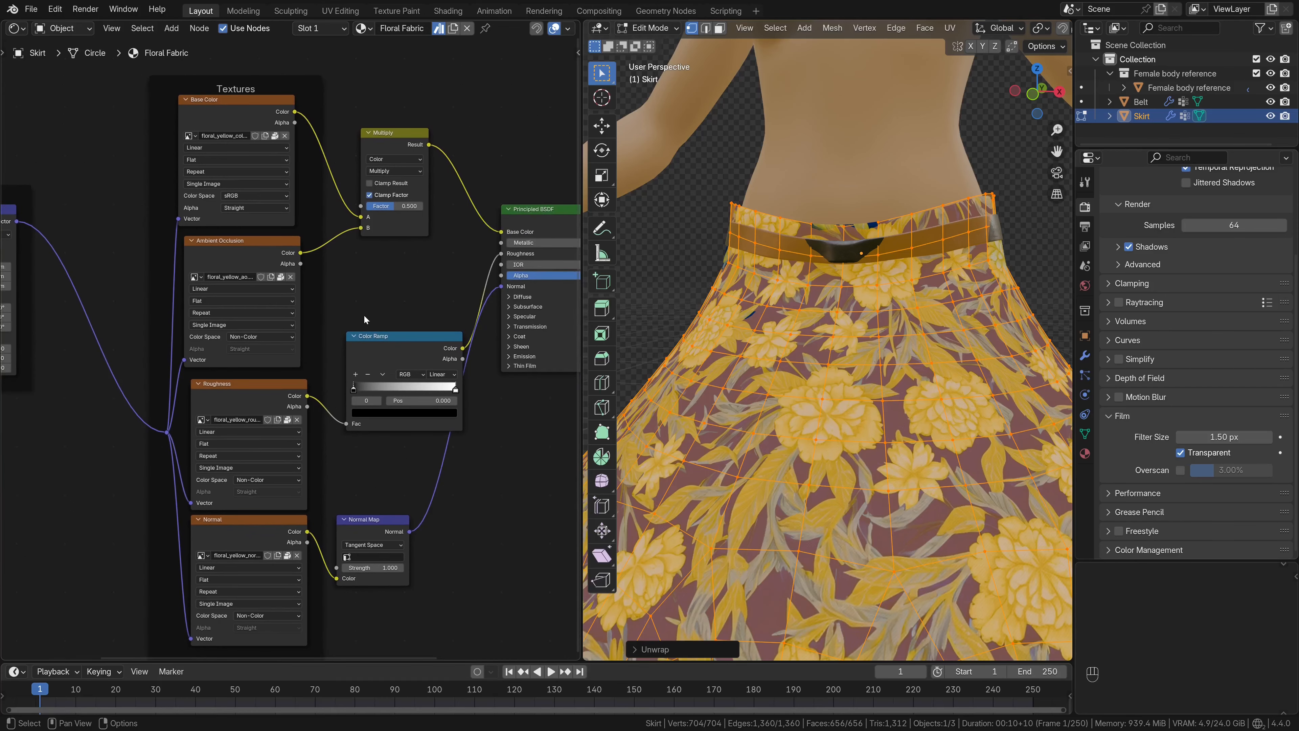
{"action": "scroll", "coordinate": [363, 315], "scroll_direction": "up", "scroll_amount": 3}
{"action": "middle_click_drag", "start_coordinate": [340, 267], "coordinate": [253, 313]}
{"action": "scroll", "coordinate": [316, 308], "scroll_direction": "up", "scroll_amount": 2}
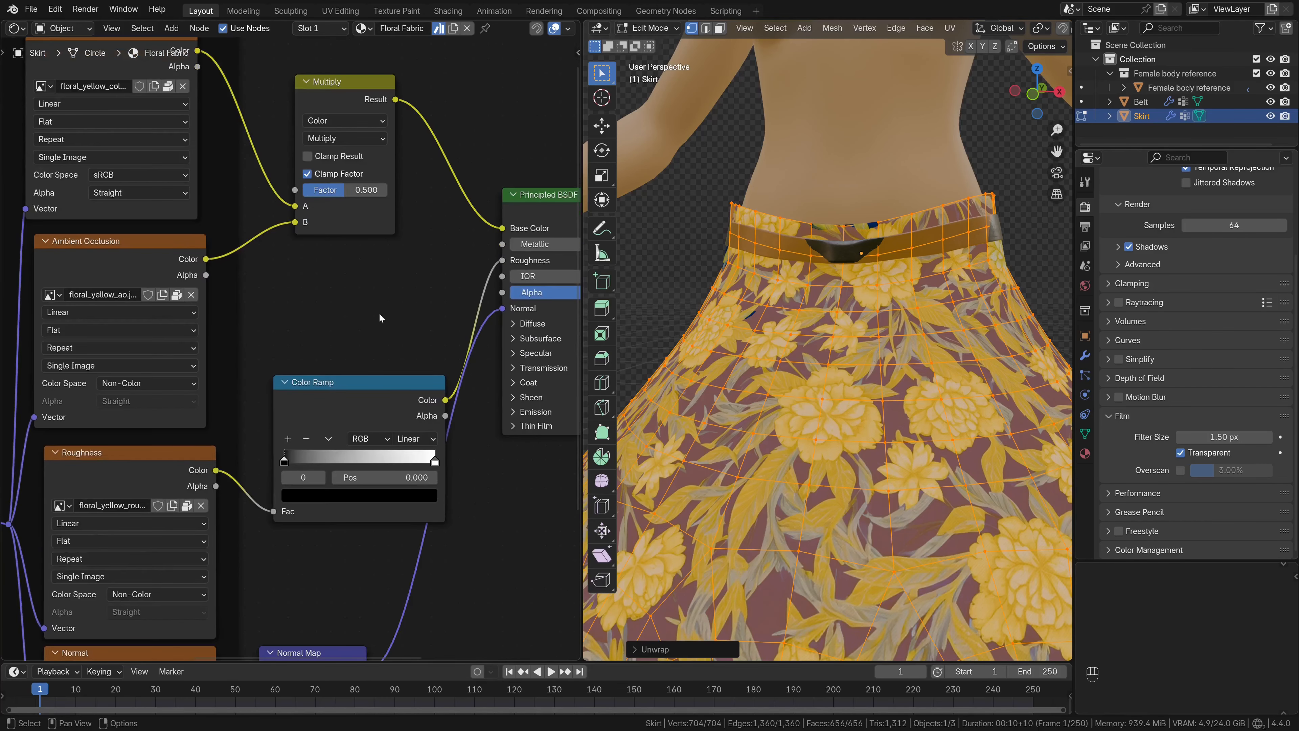
{"action": "middle_click_drag", "start_coordinate": [376, 315], "coordinate": [220, 314]}
{"action": "left_click", "coordinate": [387, 394]}
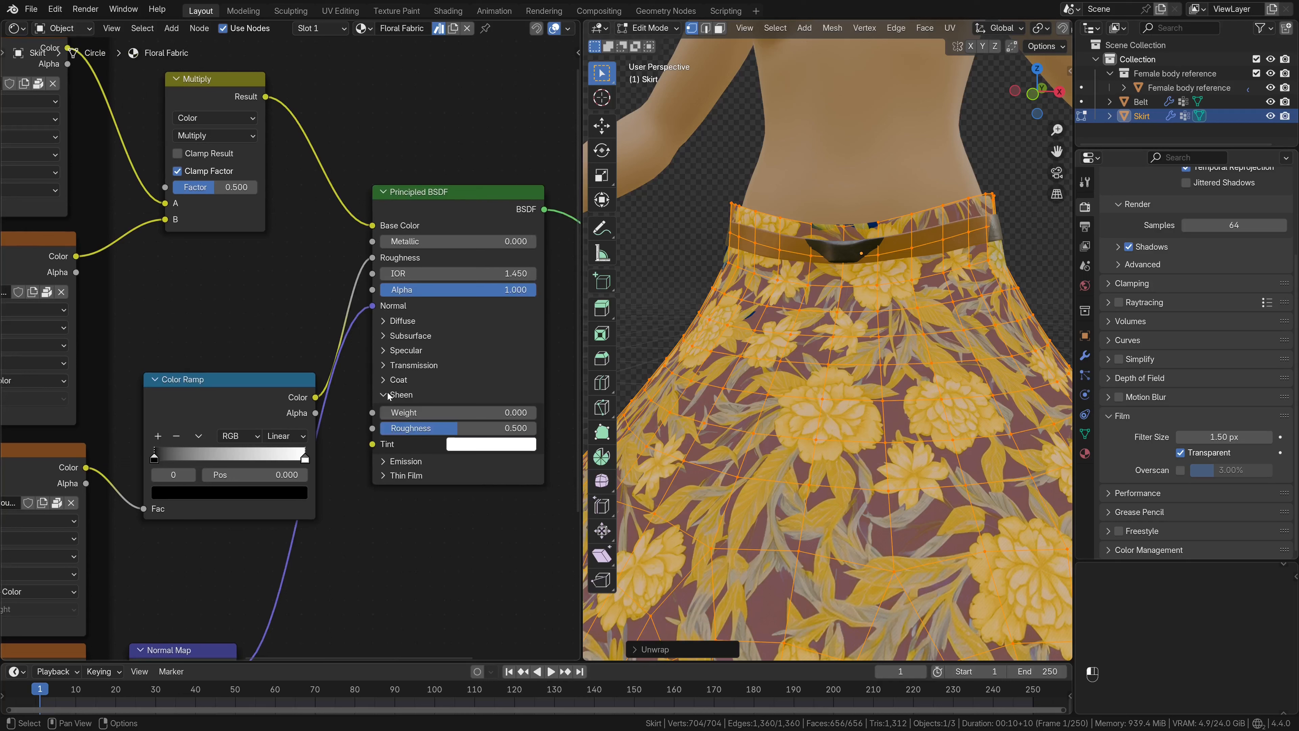
{"action": "left_click_drag", "start_coordinate": [398, 413], "coordinate": [406, 413]}
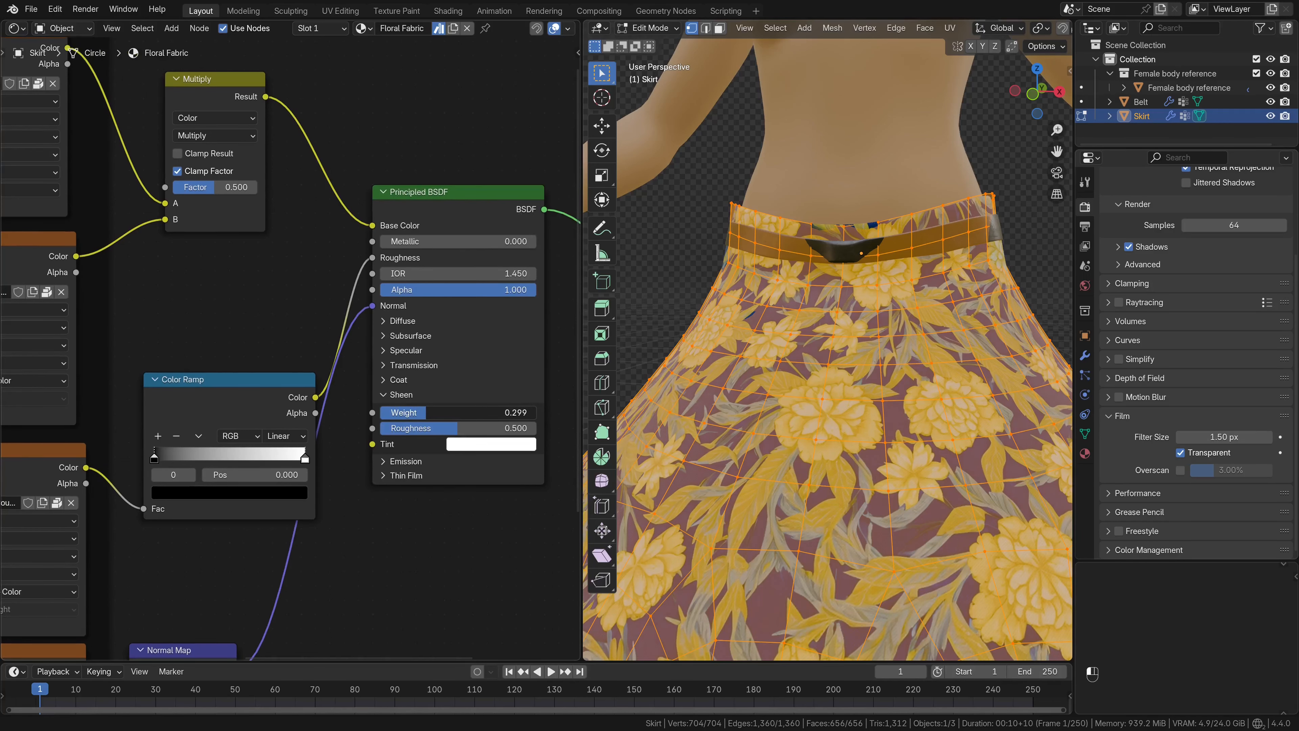
Insert a Hue/Saturation/Value node between the Multiply node and the Principled BSDF's Base Color
{"action": "middle_click_drag", "start_coordinate": [265, 287], "coordinate": [290, 371]}
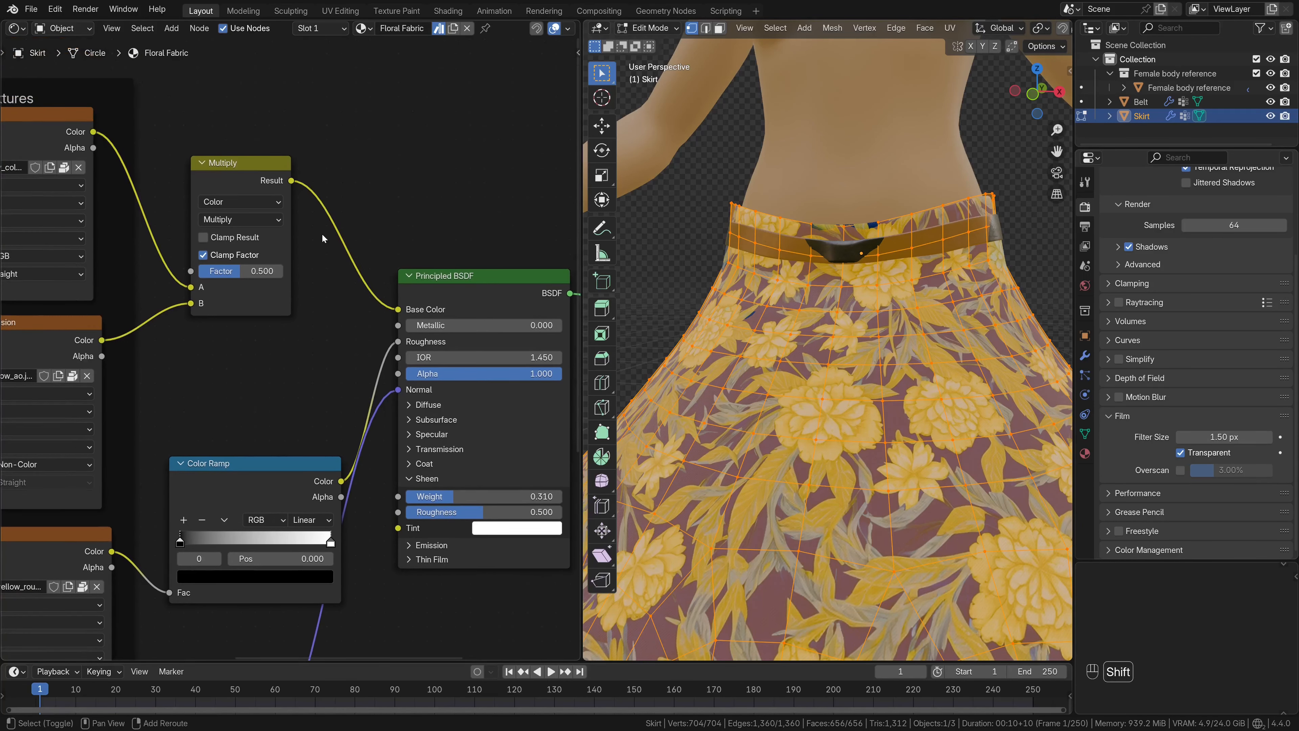
{"action": "key", "text": "shift+a"}
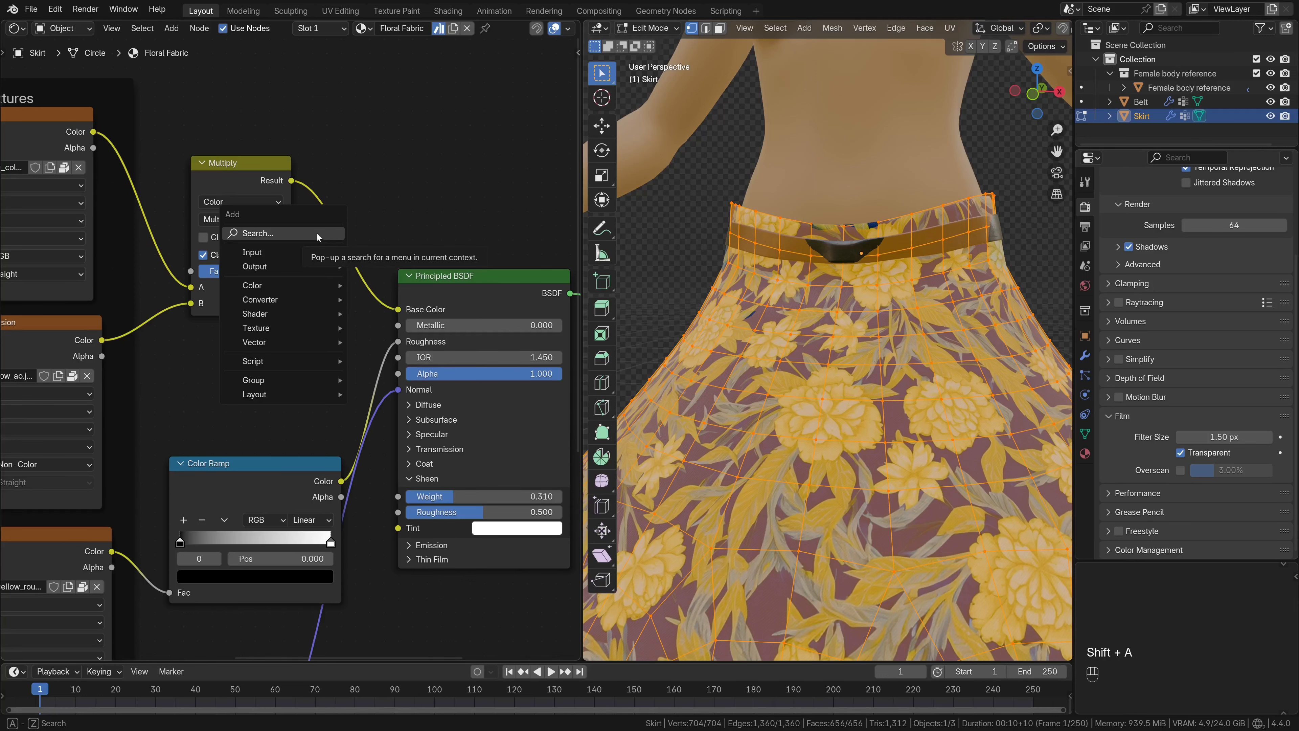
{"action": "type", "text": "hue"}
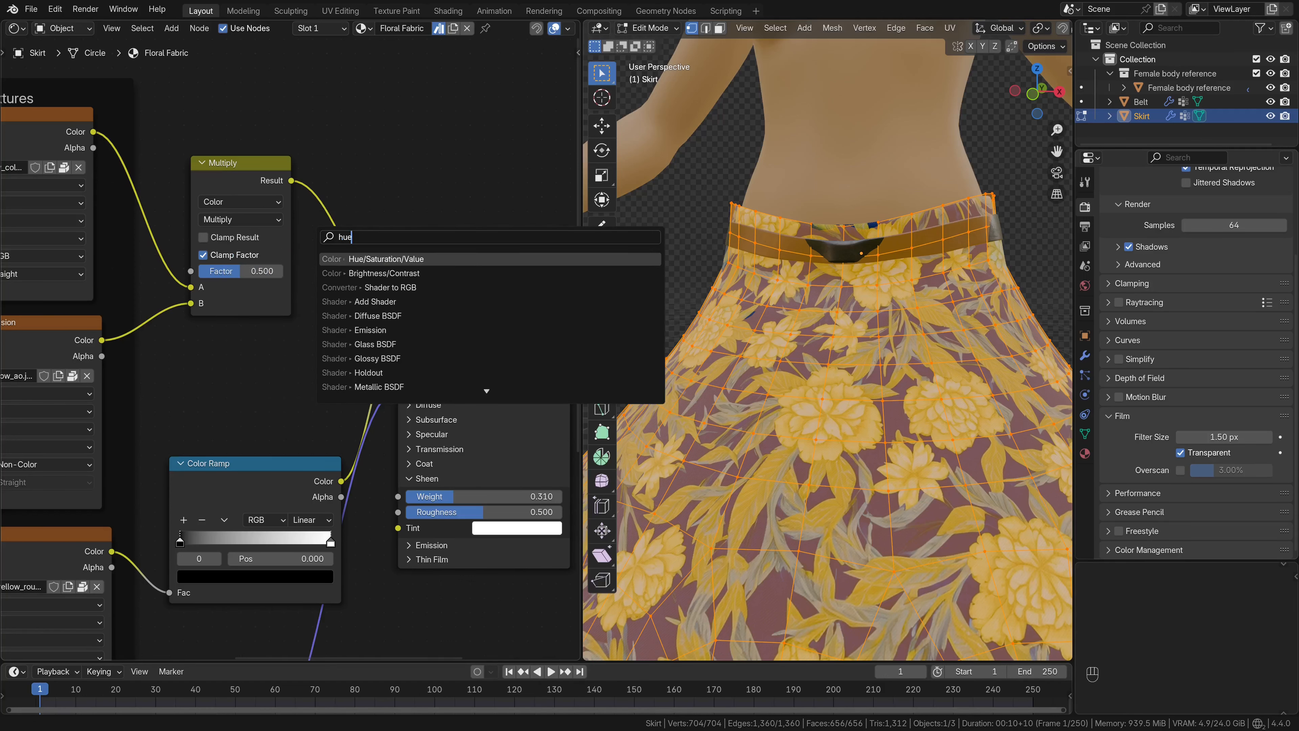
{"action": "key", "text": "Return"}
{"action": "left_click", "coordinate": [399, 233]}
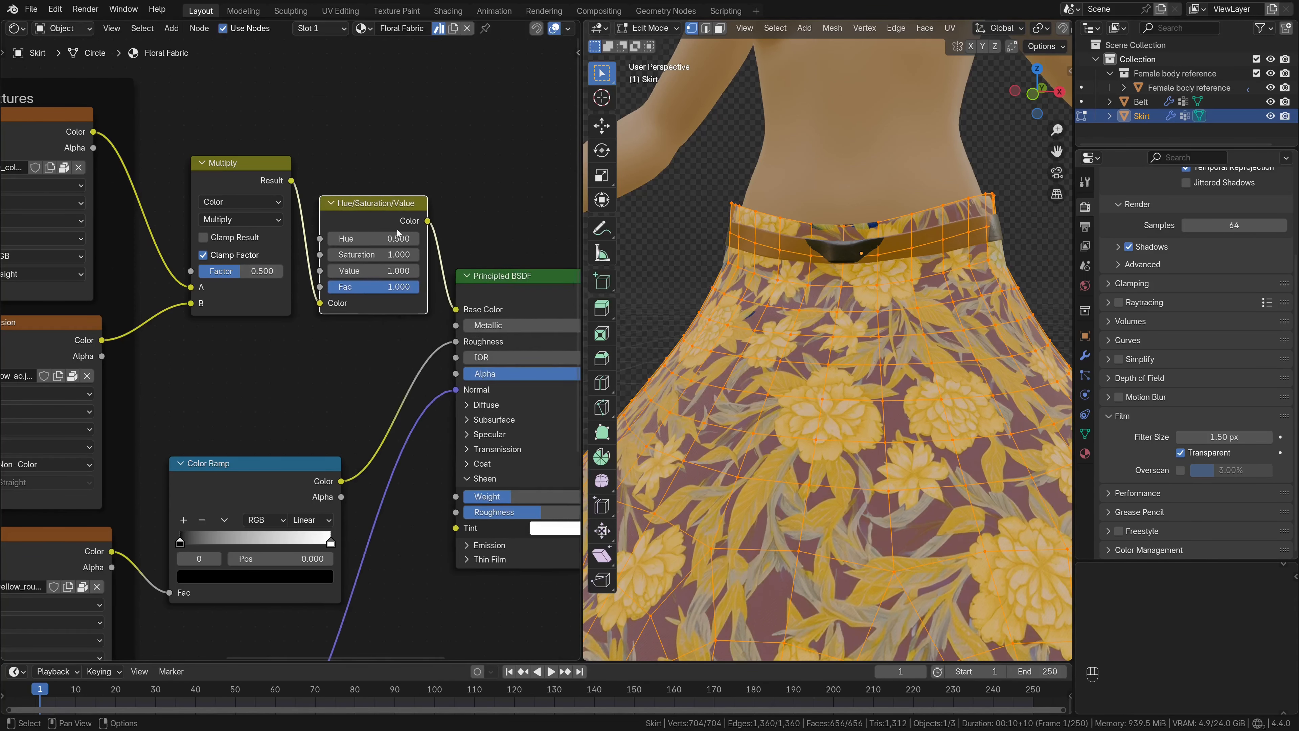
Return the skirt to Object Mode and recolour its fabric with Hue 0.2, Saturation 1.6 and Value 1.25
{"action": "key", "text": "Tab"}
{"action": "scroll", "coordinate": [845, 317], "scroll_direction": "up", "scroll_amount": 1}
{"action": "scroll", "coordinate": [379, 292], "scroll_direction": "up", "scroll_amount": 1}
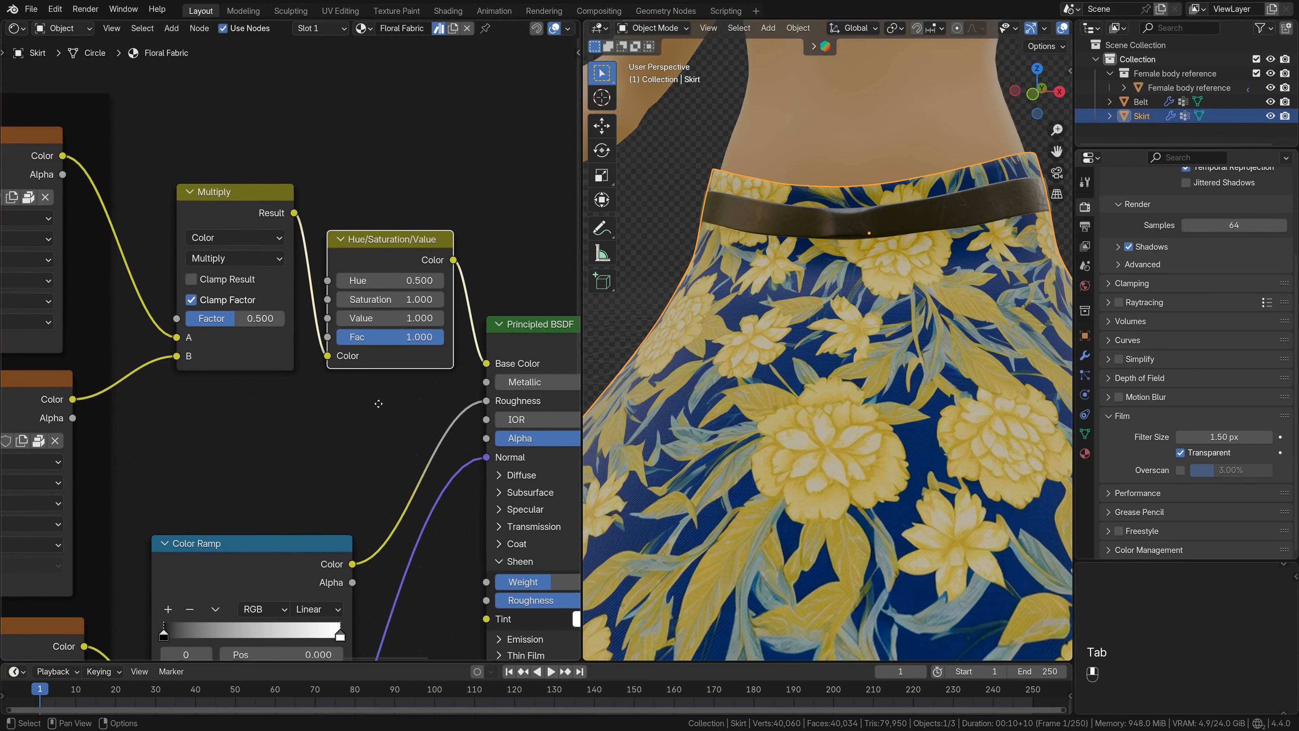
{"action": "left_click", "coordinate": [341, 282]}
{"action": "left_click", "coordinate": [341, 282]}
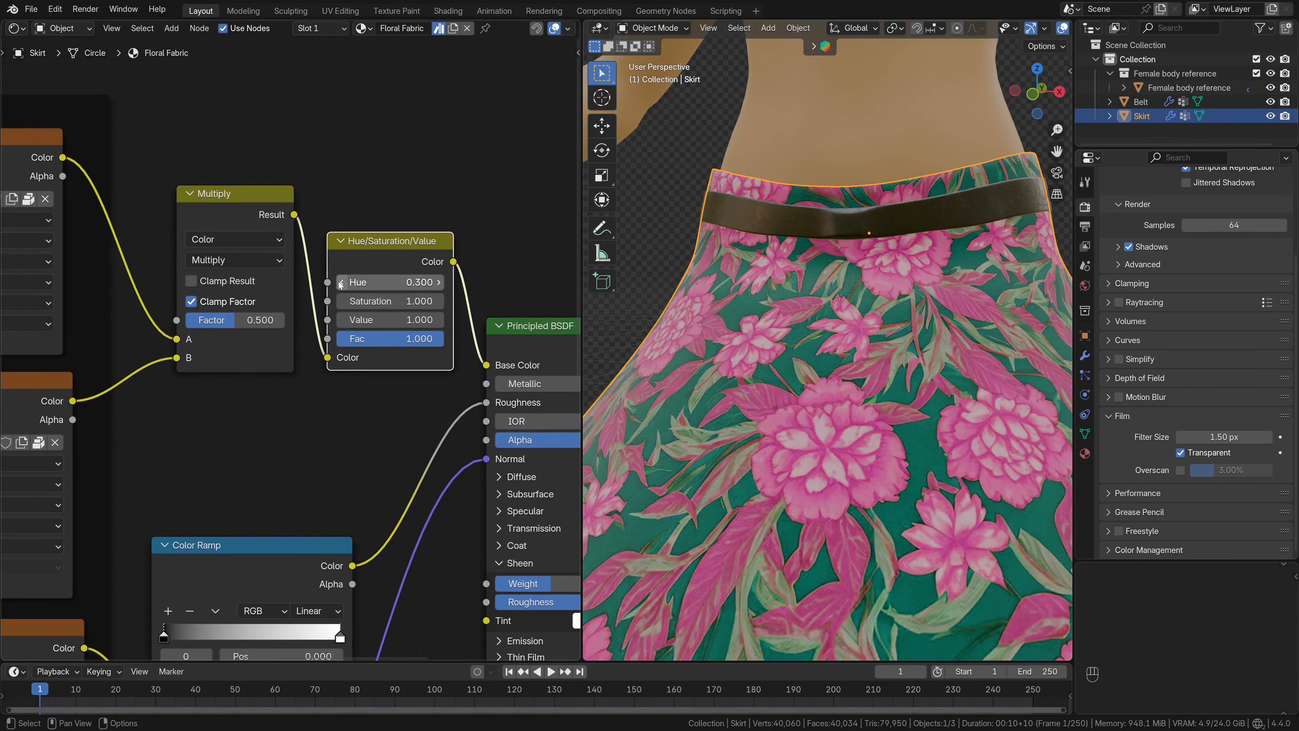
{"action": "left_click", "coordinate": [341, 282]}
{"action": "left_click", "coordinate": [384, 302]}
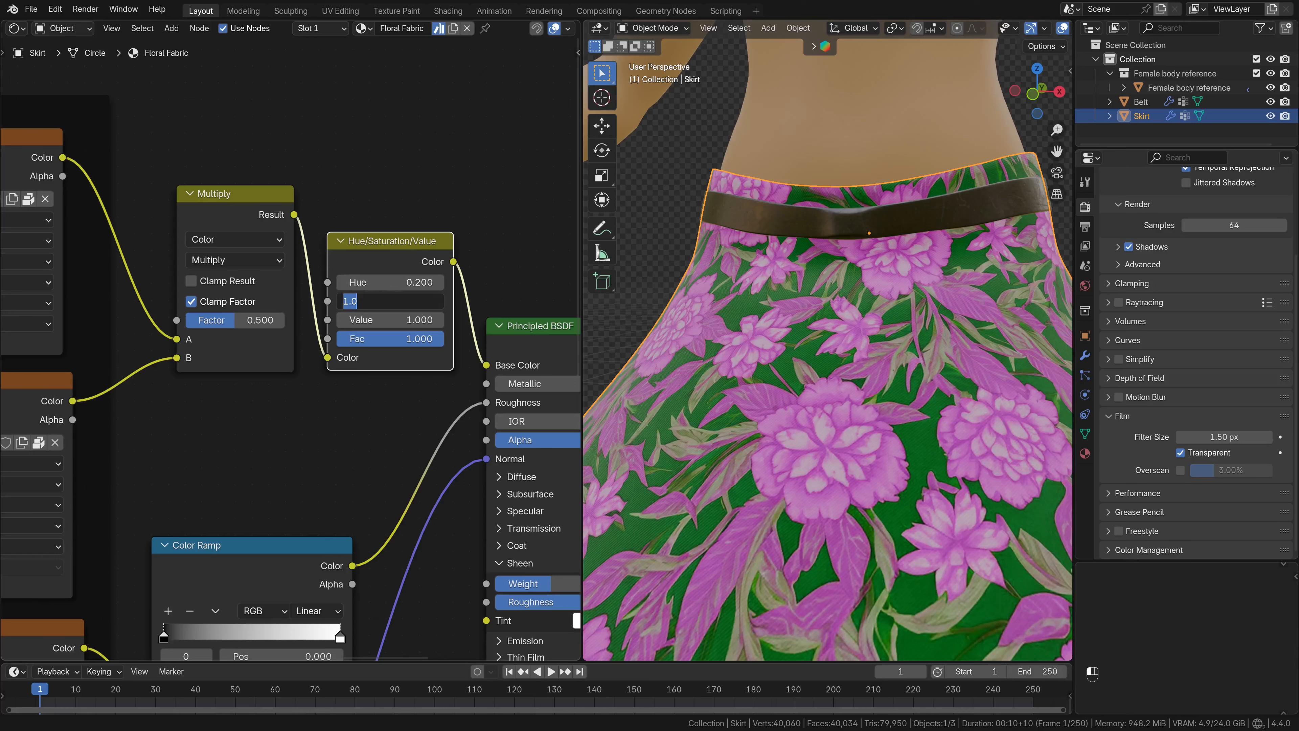
{"action": "type", "text": "1.6"}
{"action": "key", "text": "Tab"}
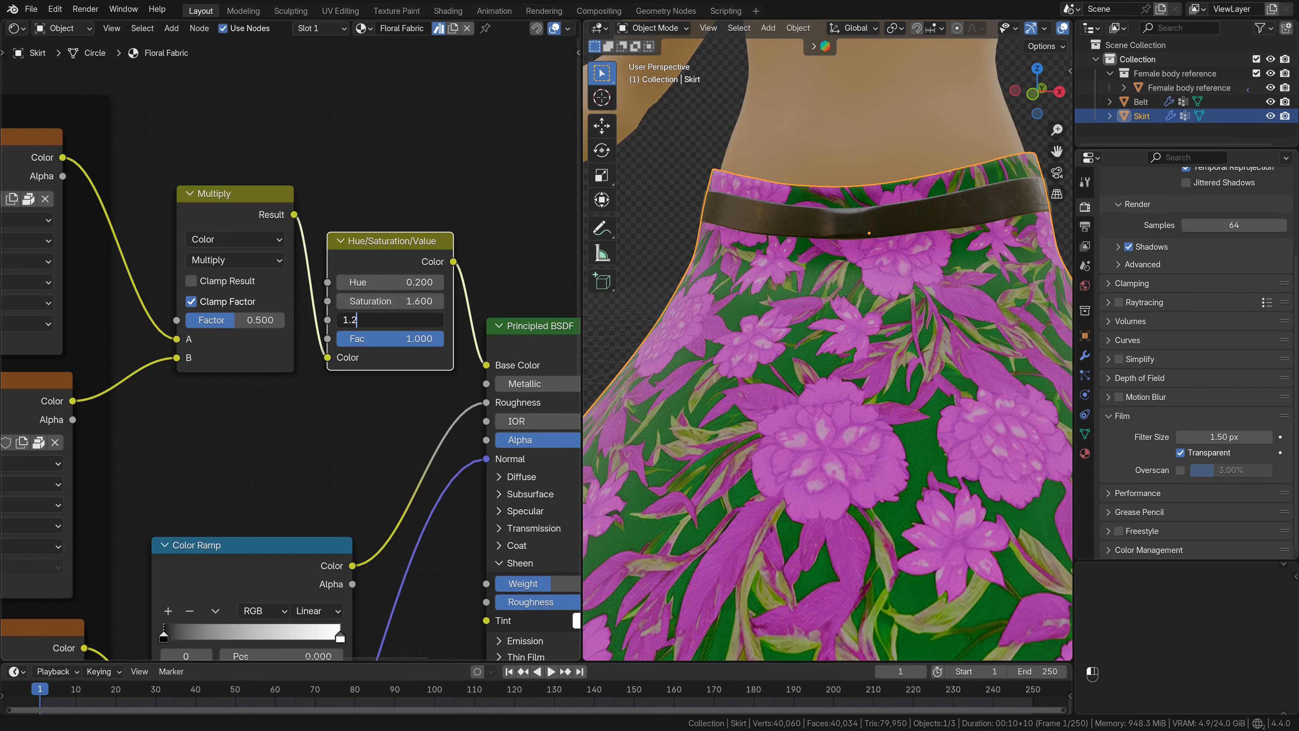
{"action": "key", "text": "Return"}
Add a second material slot to the belt and assign Black leather to its first slot
{"action": "scroll", "coordinate": [818, 399], "scroll_direction": "up", "scroll_amount": 2}
{"action": "middle_click_drag", "start_coordinate": [824, 384], "coordinate": [806, 476], "text": "shift"}
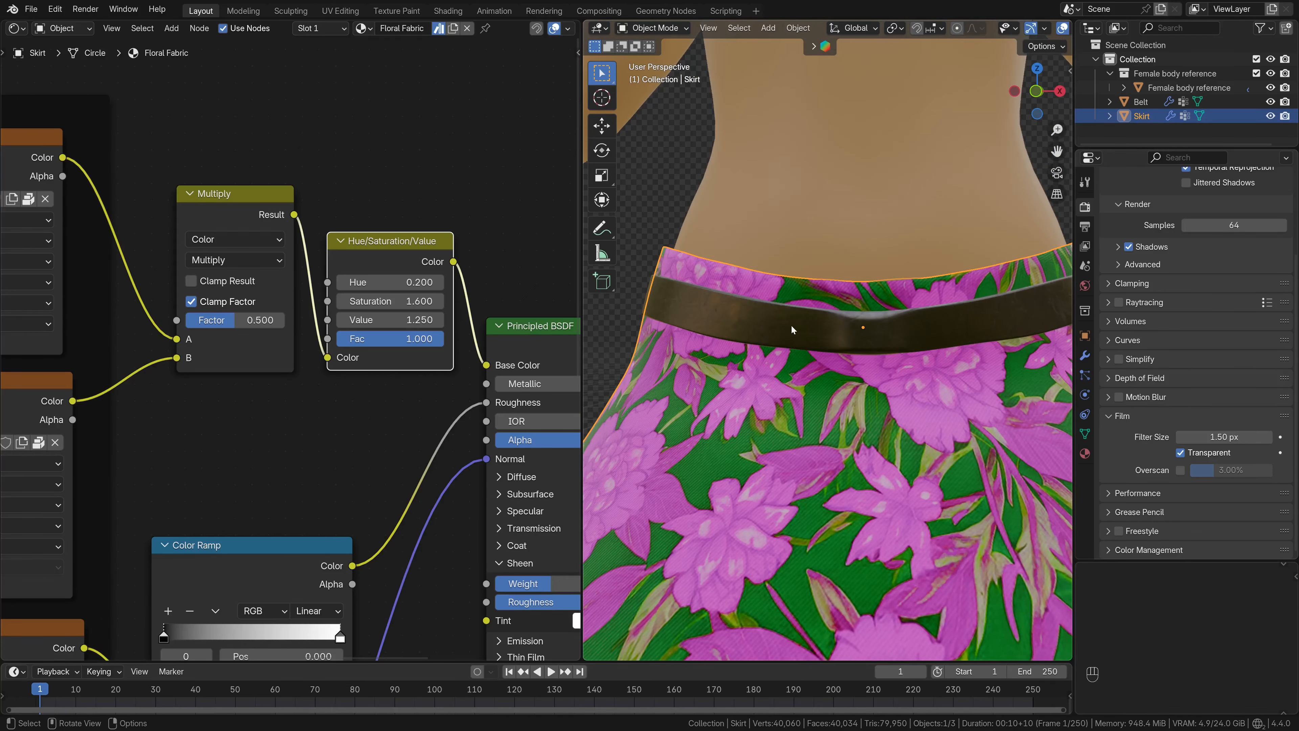
{"action": "left_click", "coordinate": [770, 314]}
{"action": "scroll", "coordinate": [296, 395], "scroll_direction": "down", "scroll_amount": 2}
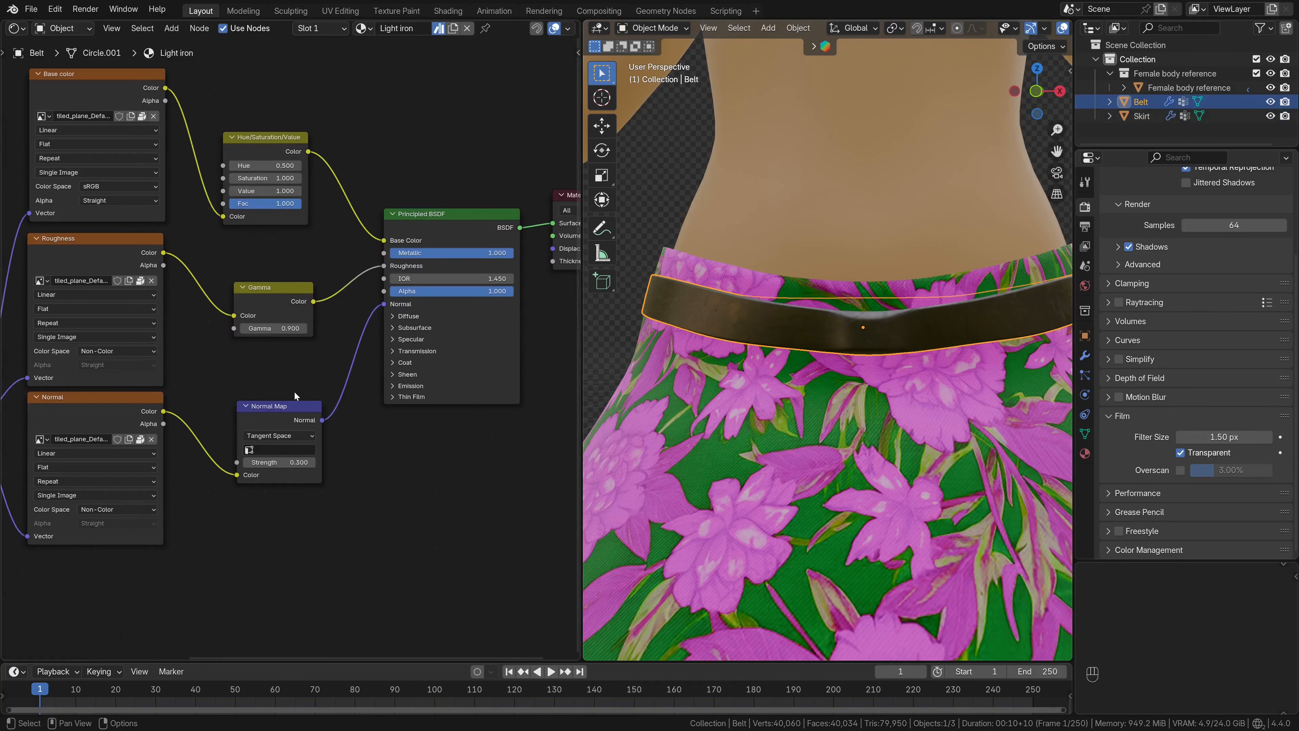
{"action": "middle_click_drag", "start_coordinate": [295, 393], "coordinate": [441, 476]}
{"action": "scroll", "coordinate": [441, 476], "scroll_direction": "up", "scroll_amount": 2}
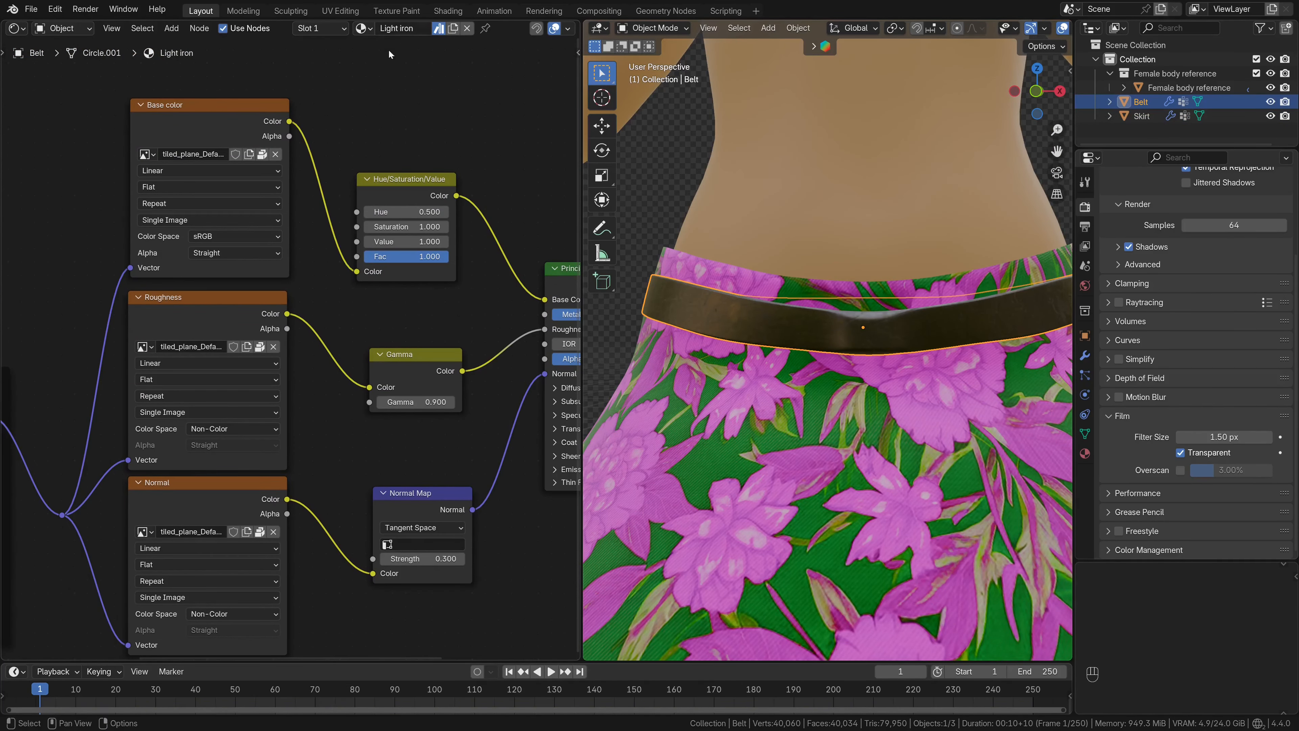
{"action": "left_click", "coordinate": [342, 28]}
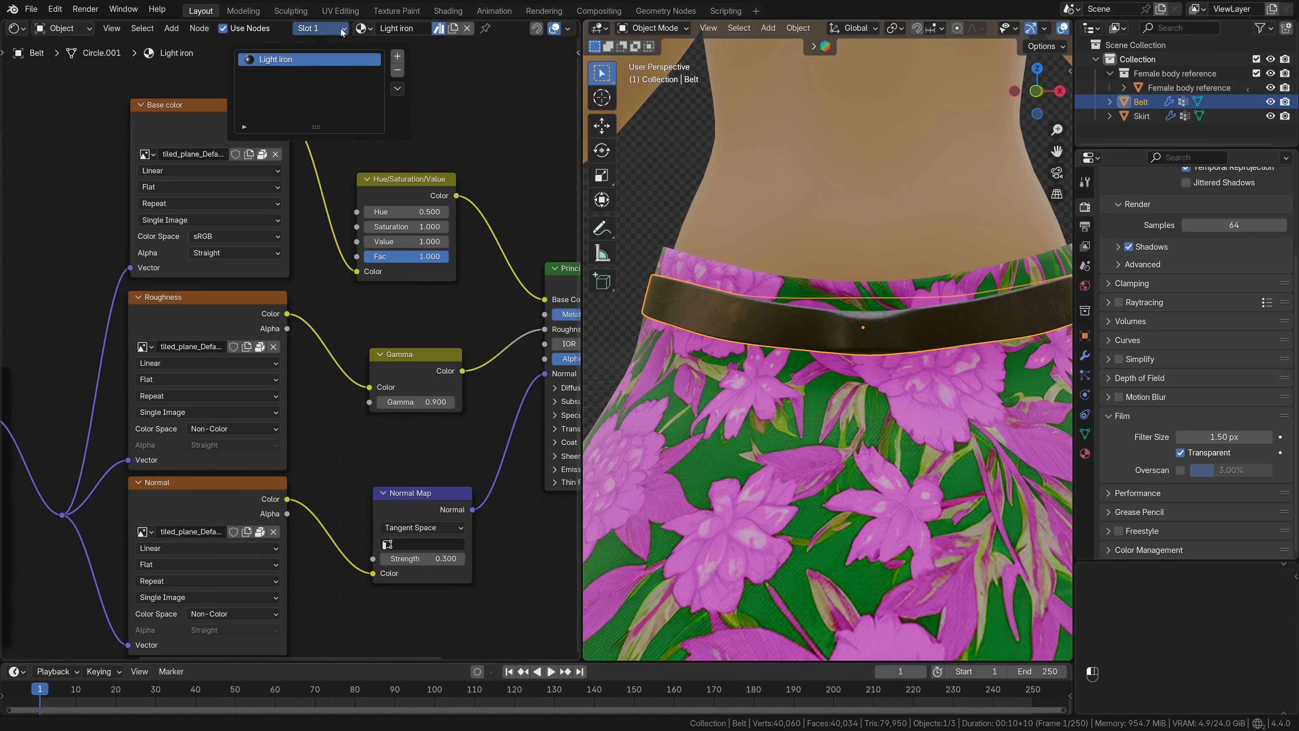
{"action": "left_click", "coordinate": [398, 58]}
{"action": "left_click", "coordinate": [315, 60]}
{"action": "left_click", "coordinate": [360, 28]}
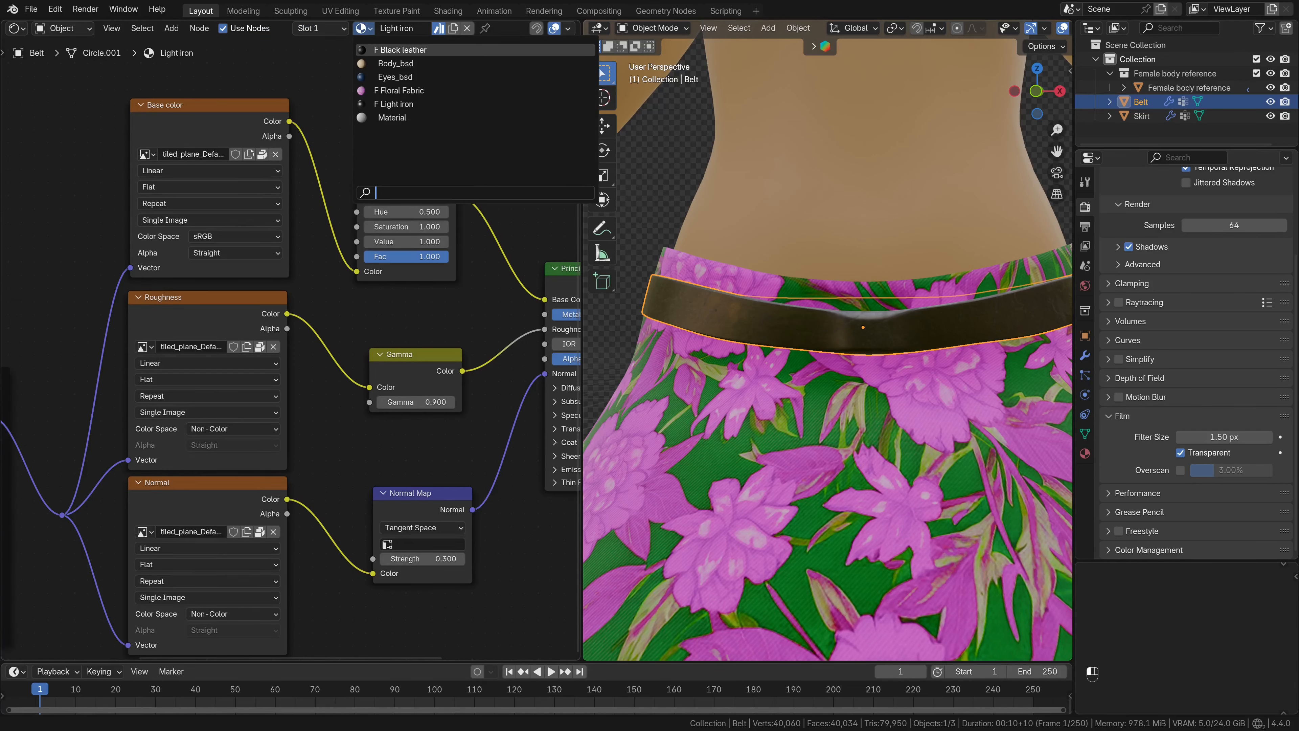
{"action": "left_click", "coordinate": [400, 50]}
Assign the Light iron material to the belt's empty second slot
{"action": "left_click", "coordinate": [321, 29]}
{"action": "left_click", "coordinate": [299, 74]}
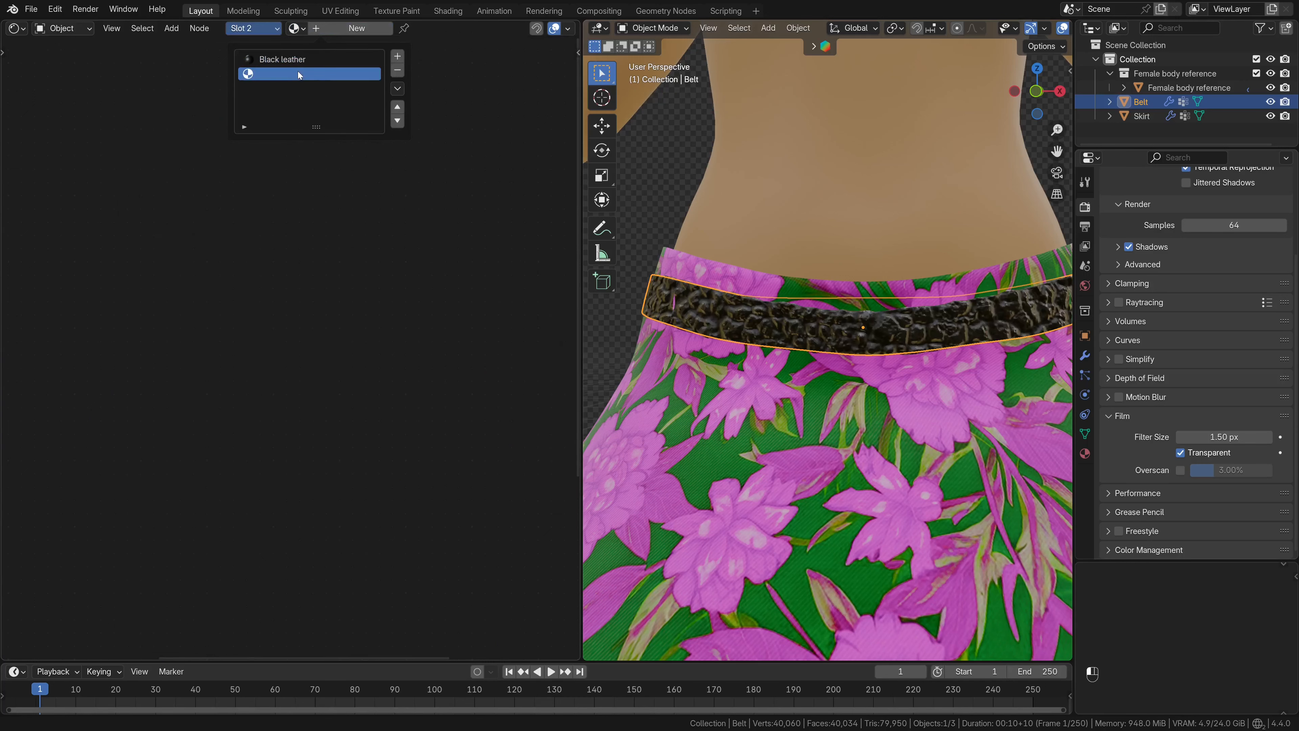
{"action": "left_click", "coordinate": [296, 28]}
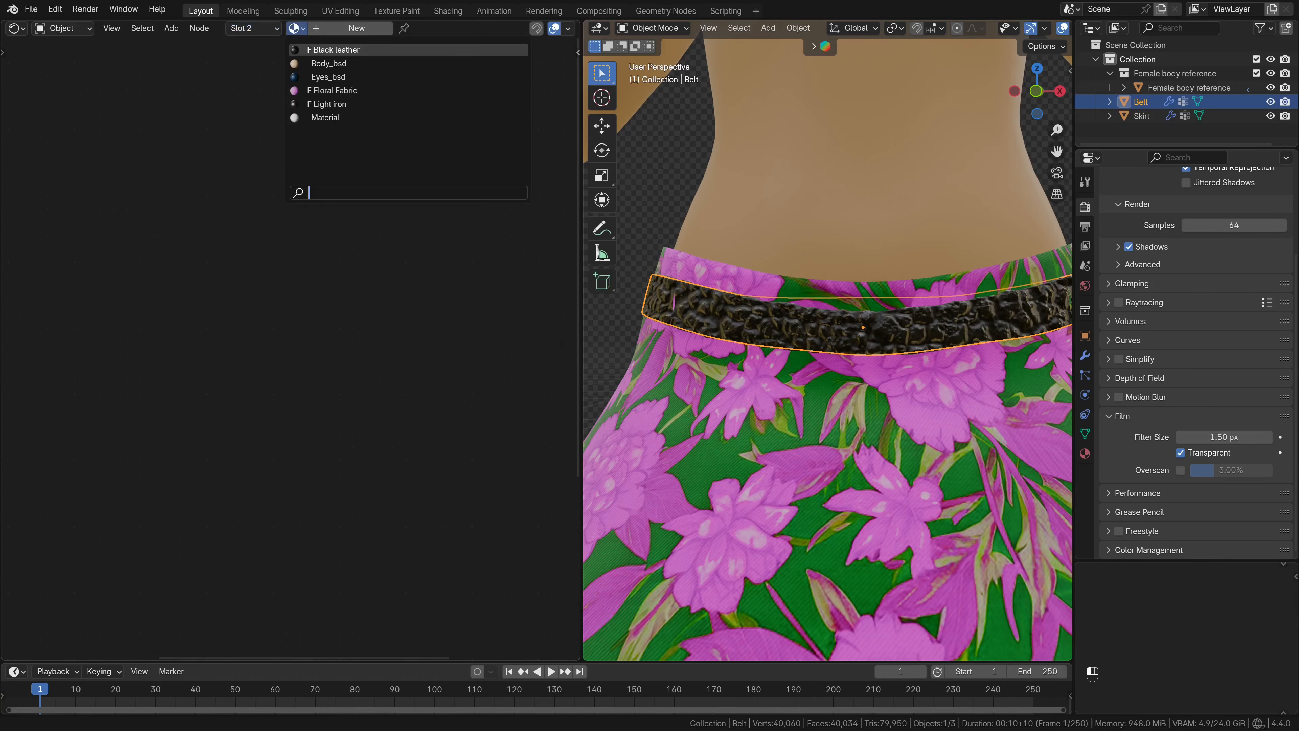
{"action": "left_click", "coordinate": [351, 104]}
Delete the Displacement texture and Displacement nodes from the belt's Black leather material in the first slot
{"action": "left_click", "coordinate": [320, 31]}
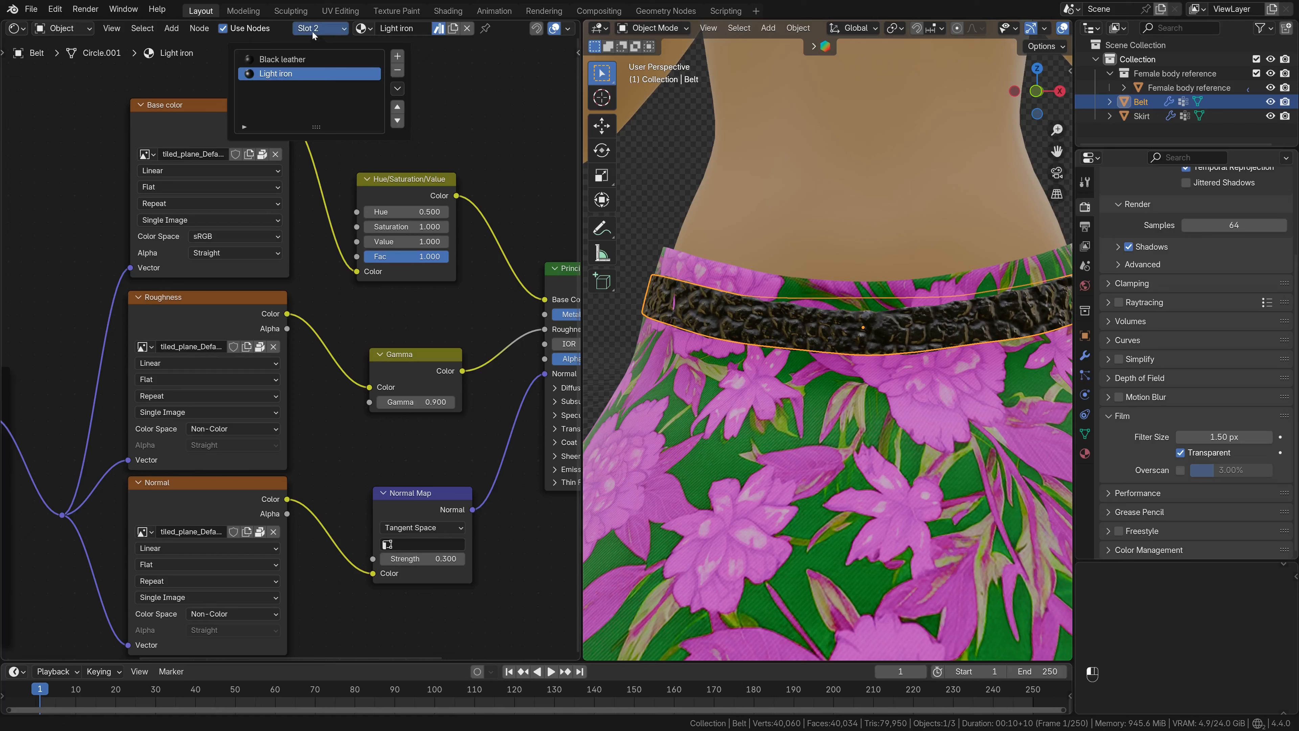
{"action": "left_click", "coordinate": [302, 60]}
{"action": "scroll", "coordinate": [393, 424], "scroll_direction": "down", "scroll_amount": 5}
{"action": "middle_click_drag", "start_coordinate": [379, 447], "coordinate": [328, 224]}
{"action": "scroll", "coordinate": [327, 224], "scroll_direction": "up", "scroll_amount": 2}
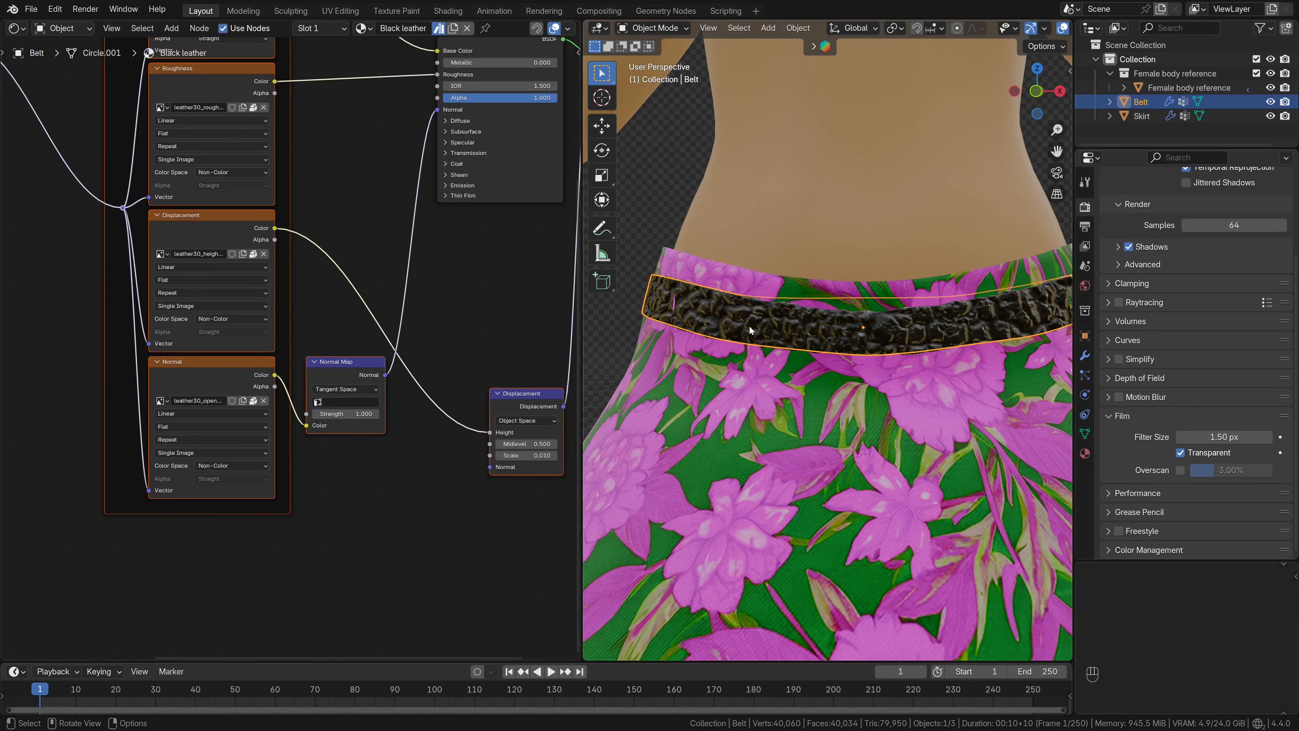
{"action": "scroll", "coordinate": [756, 327], "scroll_direction": "up", "scroll_amount": 4}
{"action": "middle_click_drag", "start_coordinate": [321, 283], "coordinate": [338, 378]}
{"action": "scroll", "coordinate": [328, 374], "scroll_direction": "up", "scroll_amount": 1}
{"action": "left_click", "coordinate": [238, 322]}
{"action": "middle_click_drag", "start_coordinate": [406, 331], "coordinate": [313, 311]}
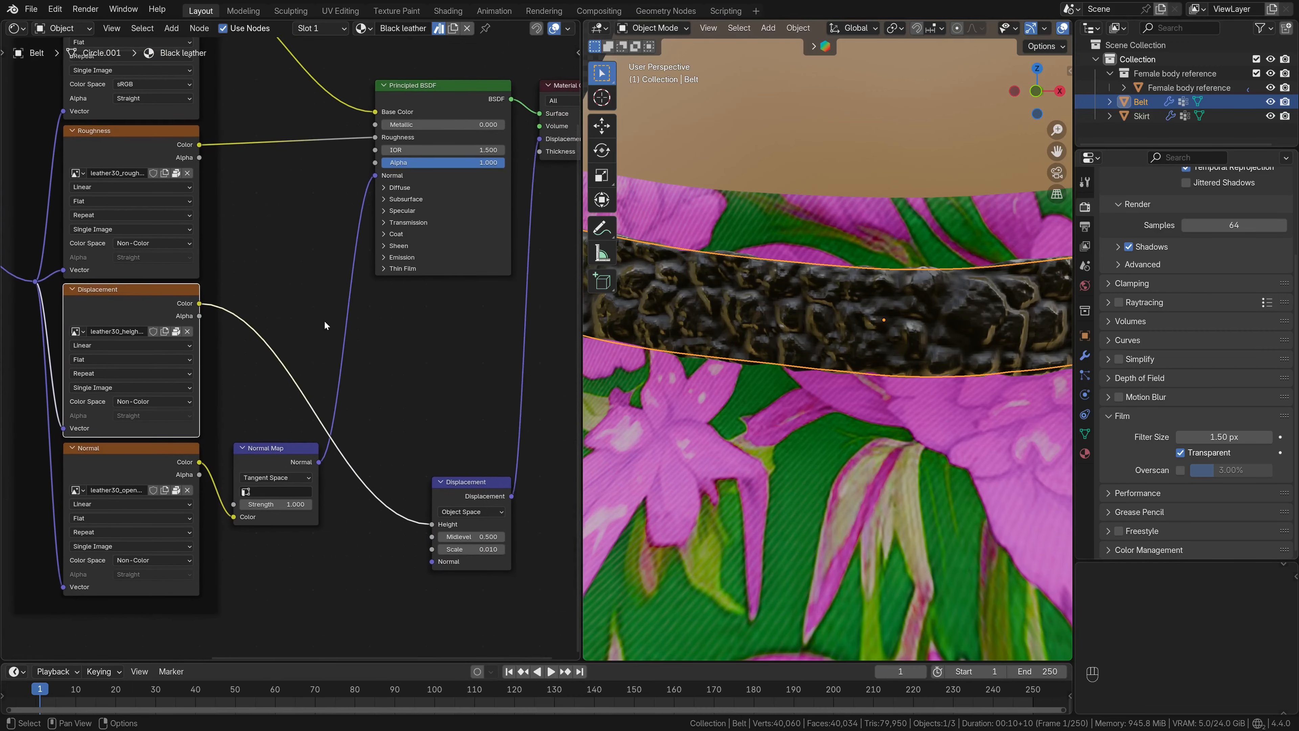
{"action": "left_click", "coordinate": [479, 527]}
{"action": "key", "text": "Delete"}
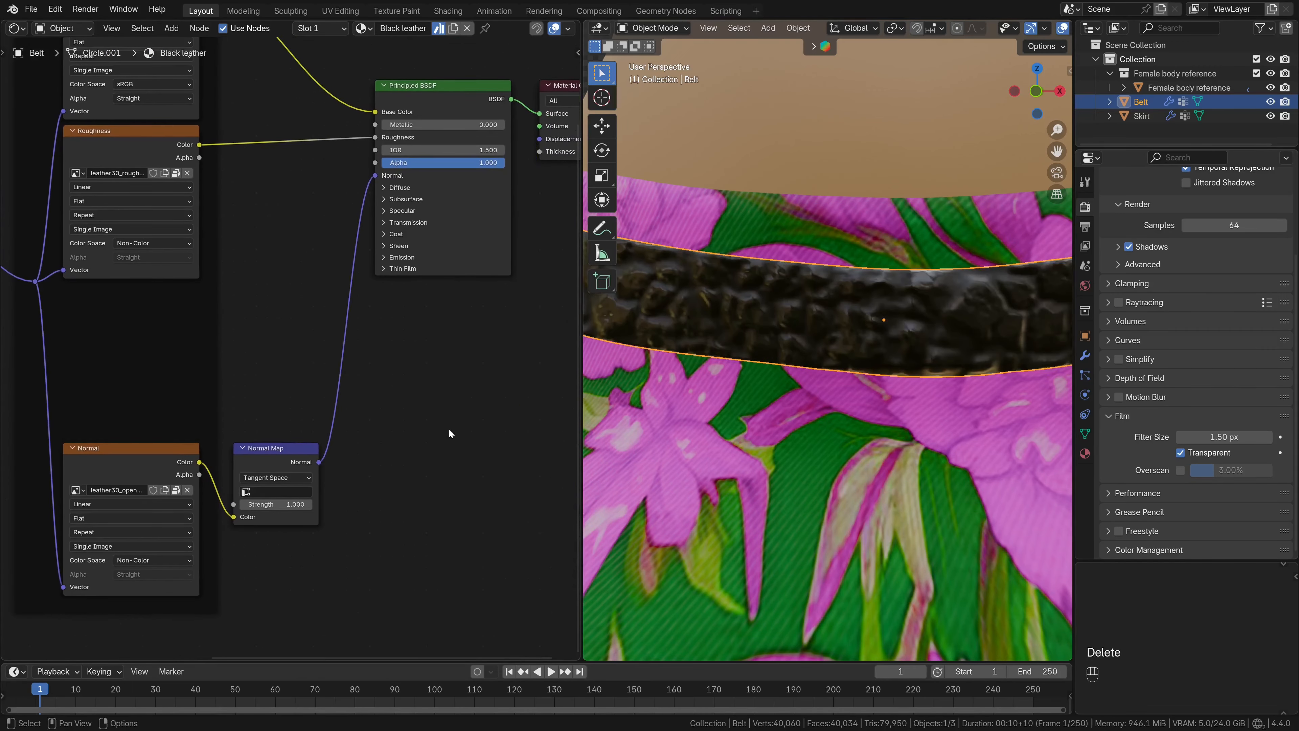
Move the Normal texture node up beneath Roughness and set the Black leather Mapping scale to 10 on all axes
{"action": "left_click_drag", "start_coordinate": [126, 449], "coordinate": [126, 294]}
{"action": "scroll", "coordinate": [302, 368], "scroll_direction": "down", "scroll_amount": 3}
{"action": "scroll", "coordinate": [484, 432], "scroll_direction": "up", "scroll_amount": 7}
{"action": "middle_click_drag", "start_coordinate": [302, 369], "coordinate": [301, 506]}
{"action": "left_click_drag", "start_coordinate": [369, 400], "coordinate": [368, 430]}
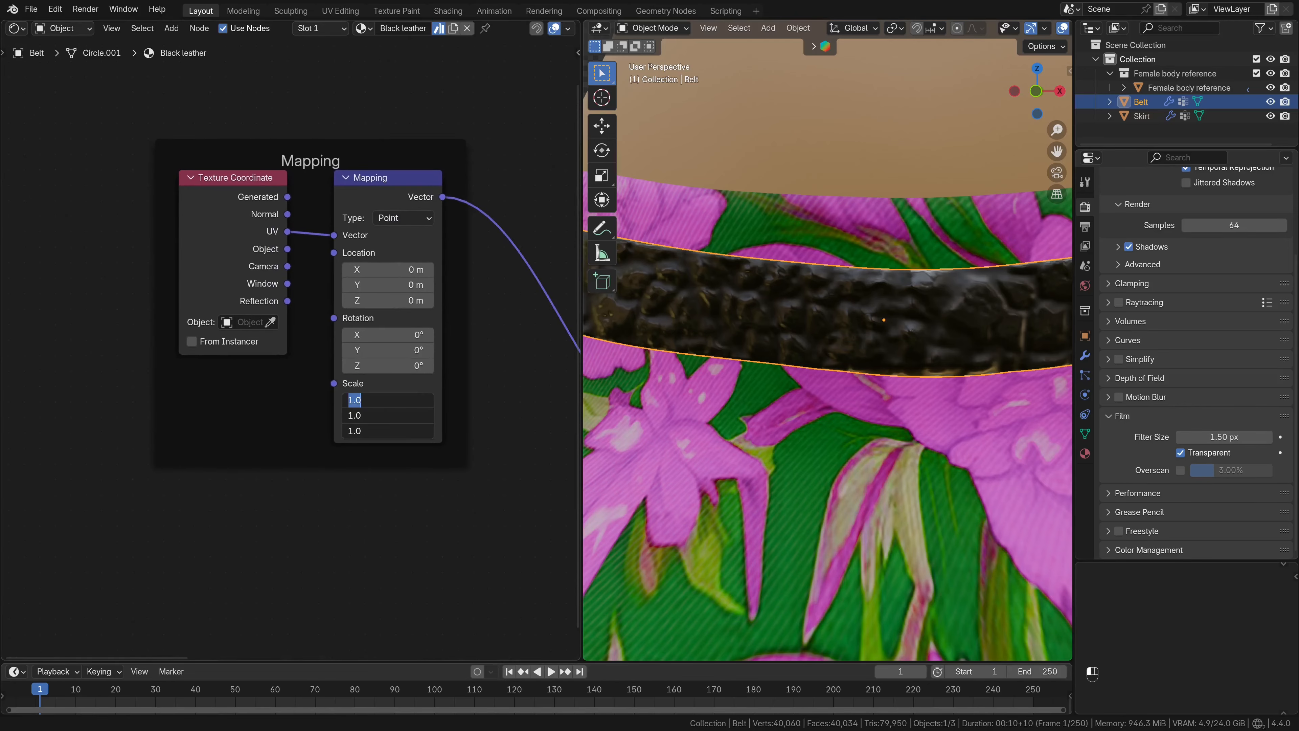
{"action": "type", "text": "10"}
{"action": "key", "text": "Return"}
Bring up the belt's Light iron material from its second slot in the node editor
{"action": "scroll", "coordinate": [876, 331], "scroll_direction": "down", "scroll_amount": 2}
{"action": "middle_click_drag", "start_coordinate": [455, 333], "coordinate": [243, 453]}
{"action": "scroll", "coordinate": [381, 279], "scroll_direction": "down", "scroll_amount": 2}
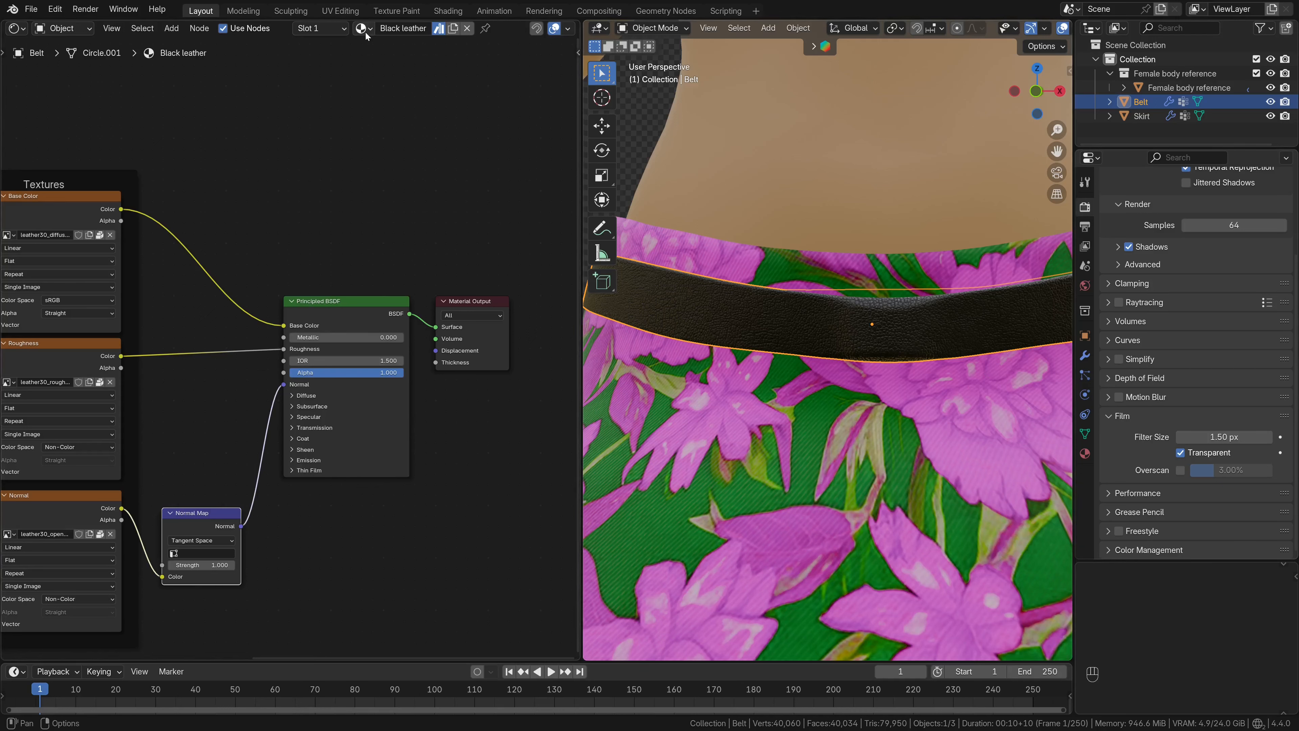
{"action": "left_click", "coordinate": [322, 29]}
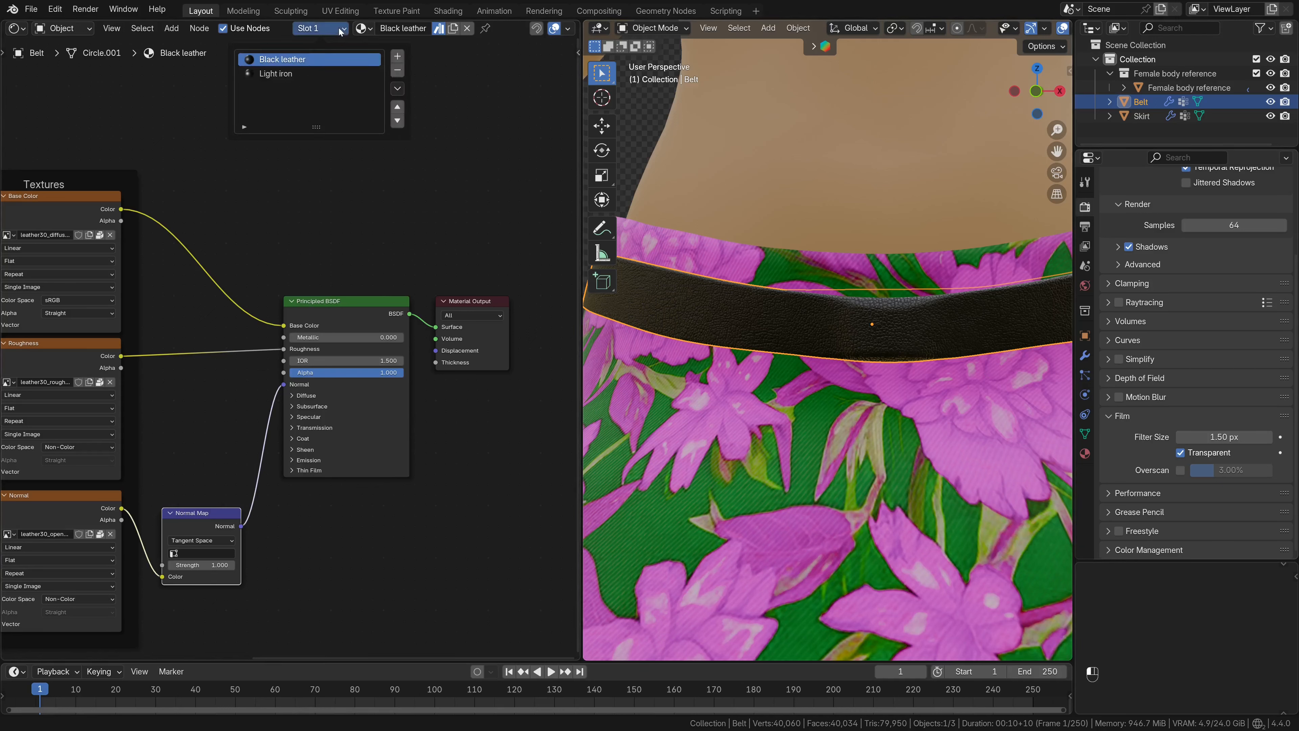
{"action": "left_click", "coordinate": [294, 74]}
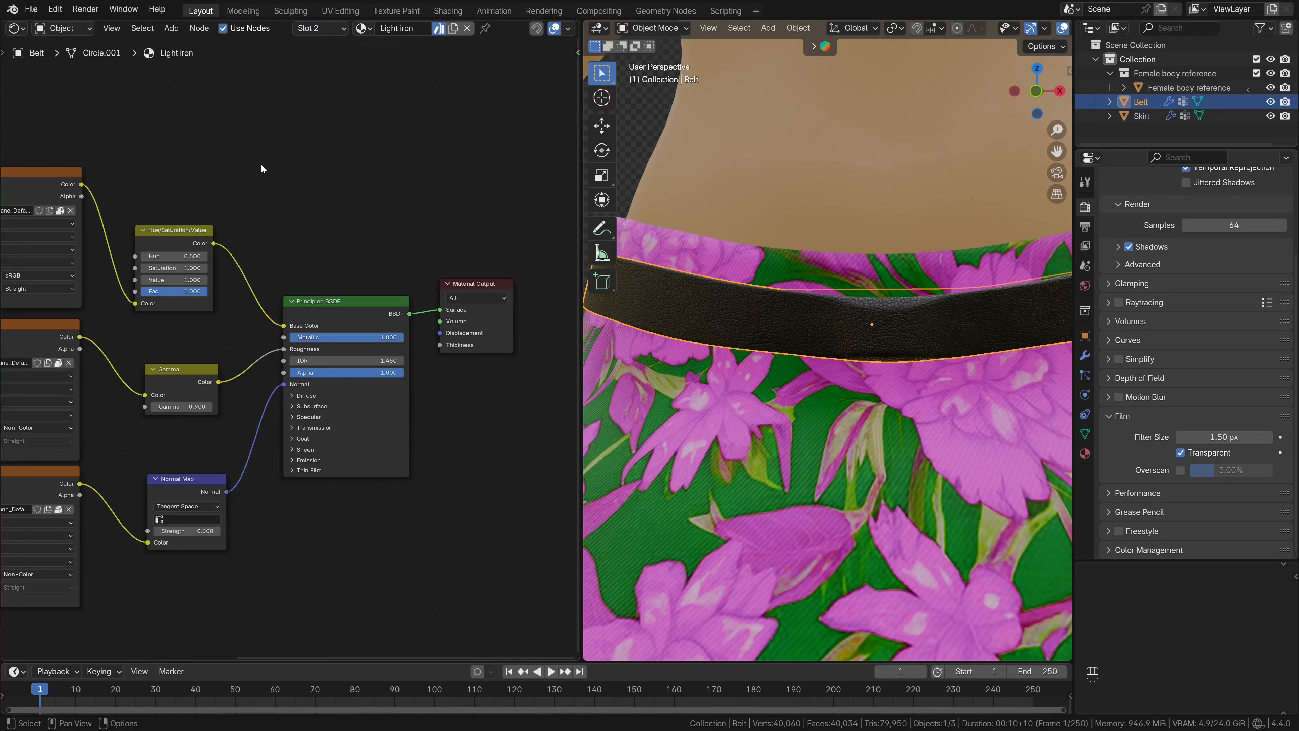
Edit the belt in face selection mode and select the four front faces of its centre buckle
{"action": "key", "text": "Tab"}
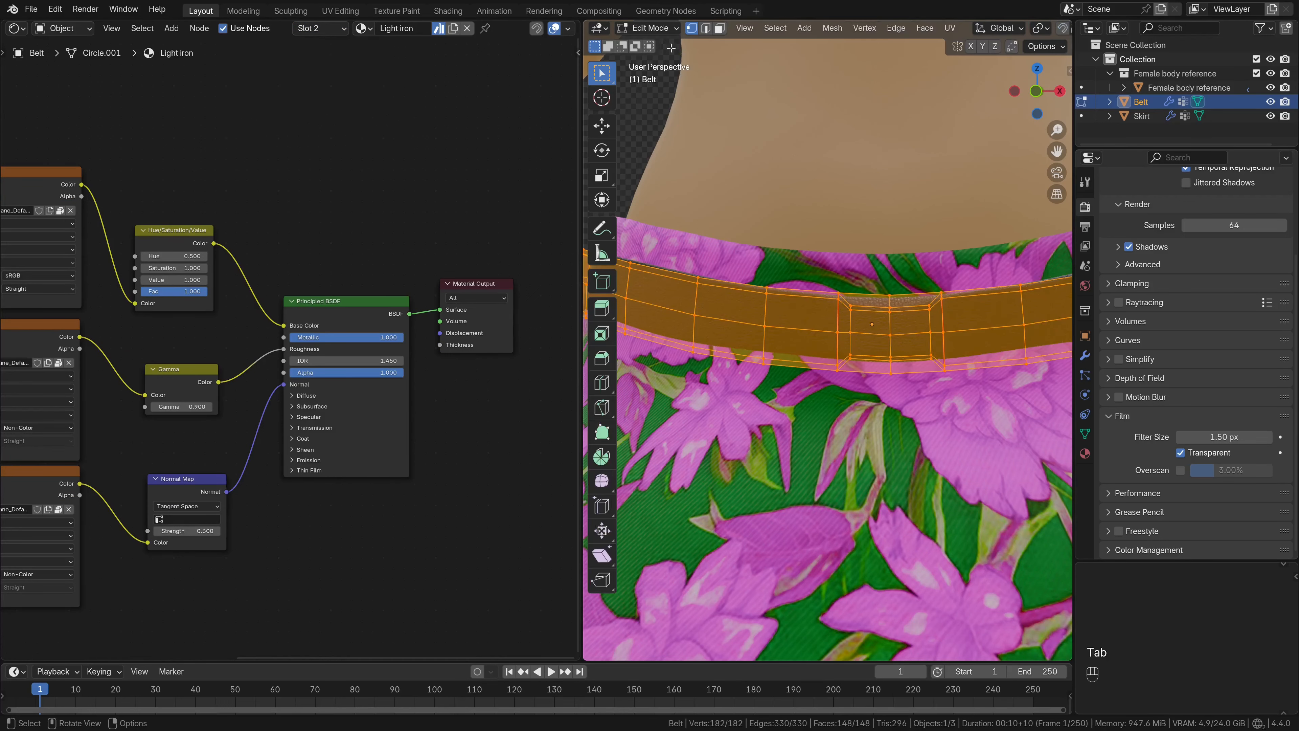
{"action": "left_click", "coordinate": [720, 28]}
{"action": "left_click", "coordinate": [880, 326]}
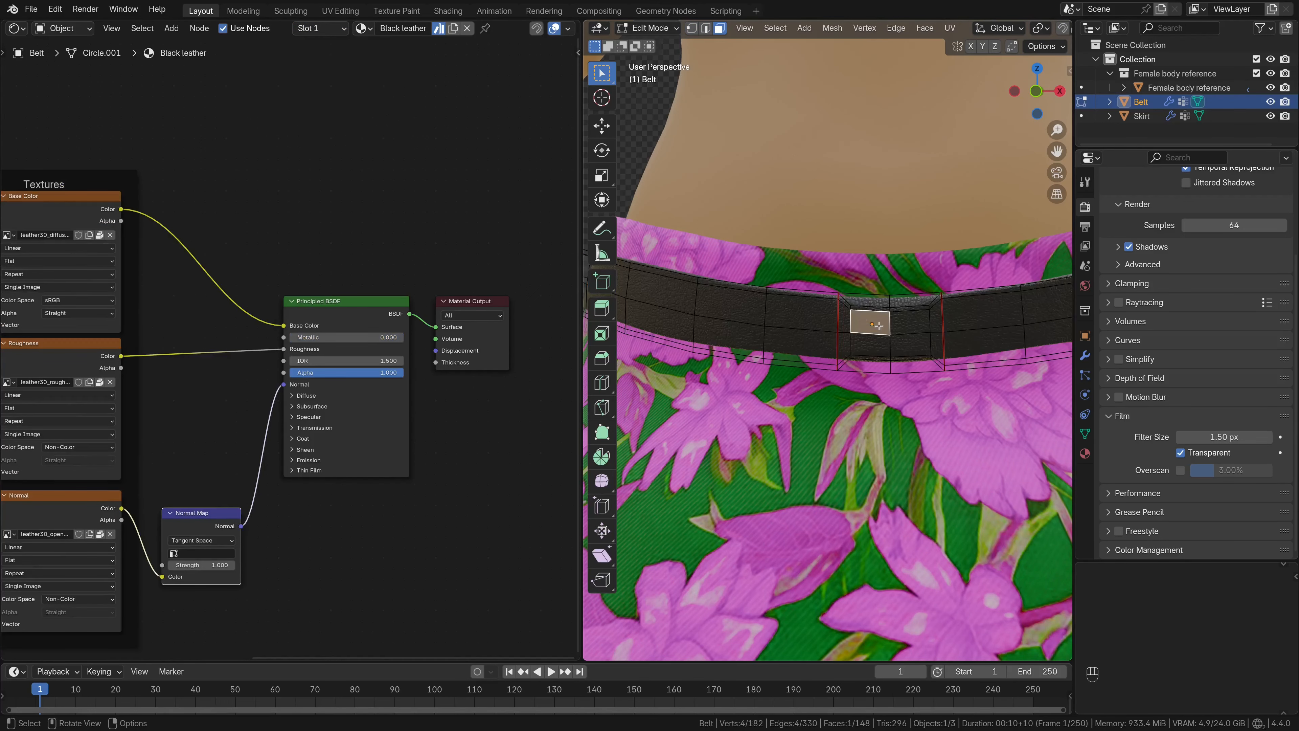
{"action": "left_click", "coordinate": [915, 328], "text": "alt"}
{"action": "left_click", "coordinate": [874, 329]}
{"action": "left_click", "coordinate": [908, 325], "text": "shift"}
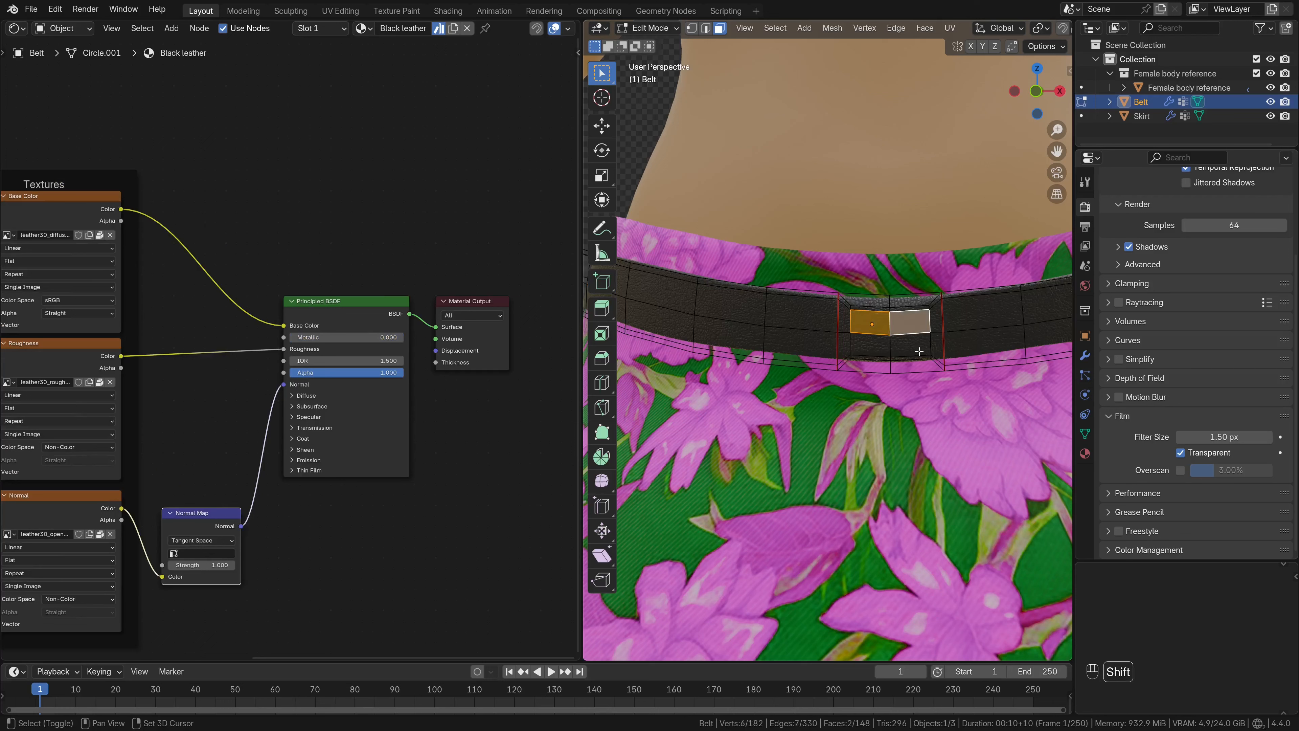
{"action": "left_click", "coordinate": [917, 347], "text": "shift"}
{"action": "left_click", "coordinate": [877, 347], "text": "shift"}
Grow and shrink the face selection until it covers the entire buckle, including its edges, but no strap faces
{"action": "key", "text": "ctrl+KP_Add"}
{"action": "key", "text": "ctrl+KP_Add"}
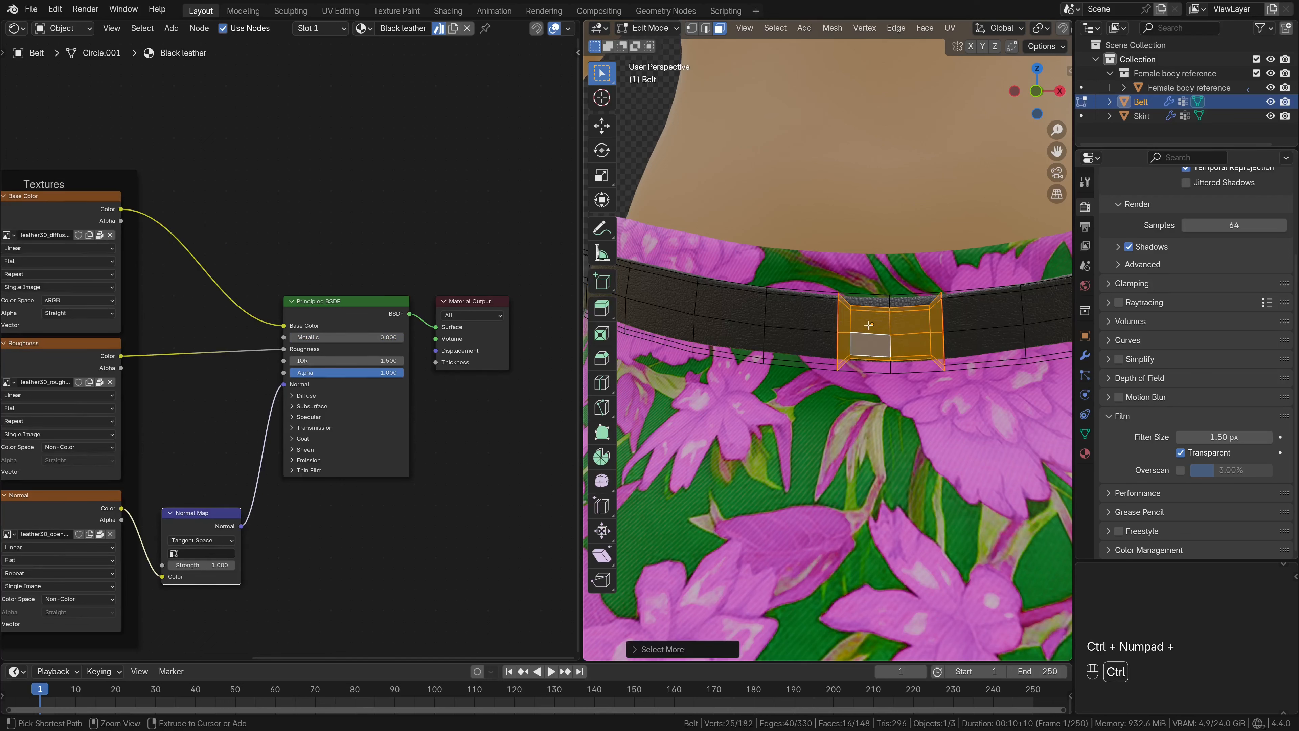
{"action": "key", "text": "ctrl+KP_Add"}
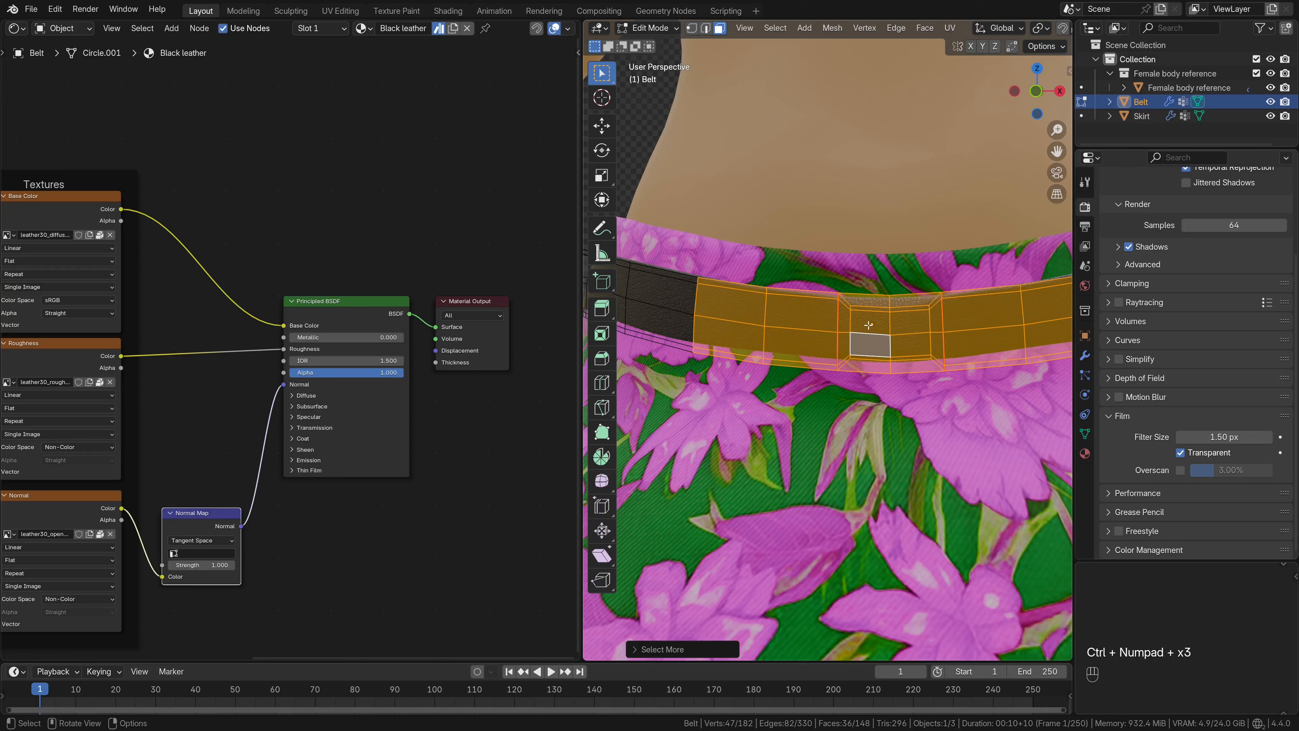
{"action": "key", "text": "ctrl+KP_Subtract"}
{"action": "key", "text": "ctrl+KP_Subtract"}
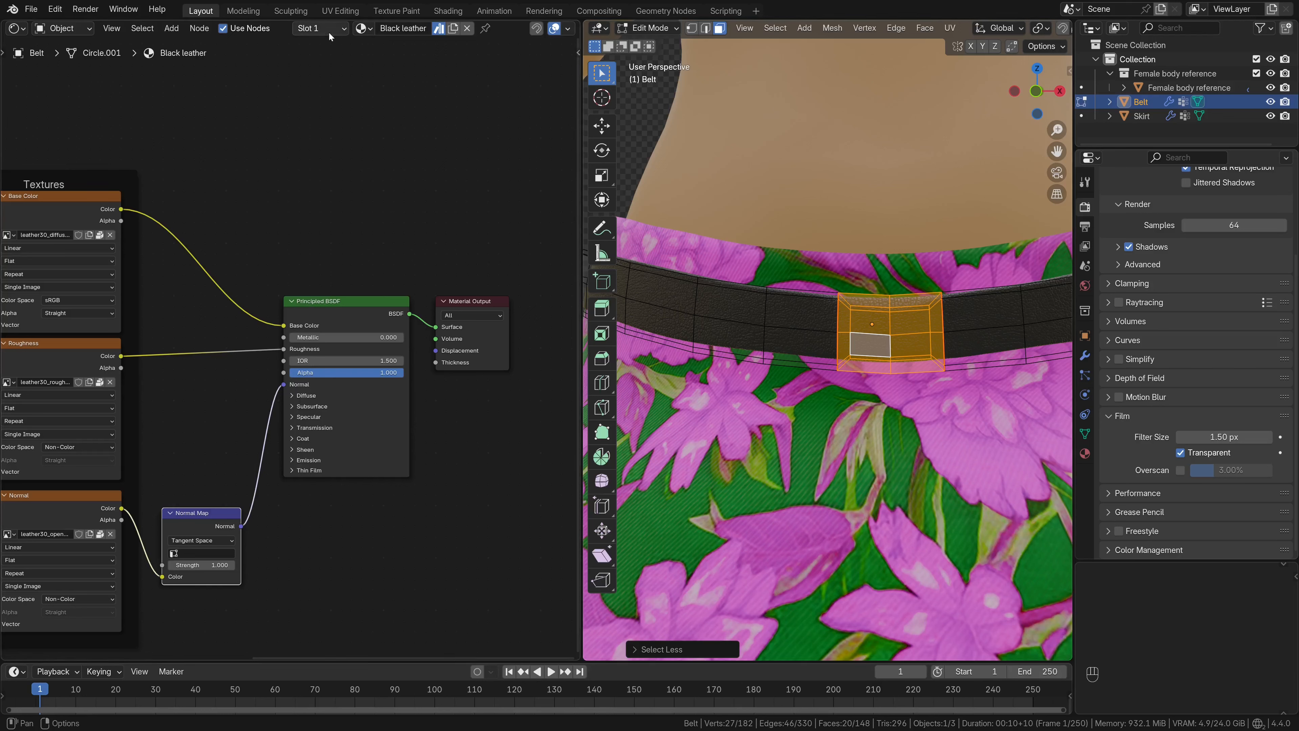
Assign the Light iron slot to the selected buckle faces and return to Object Mode
{"action": "left_click", "coordinate": [317, 28]}
{"action": "left_click", "coordinate": [300, 74]}
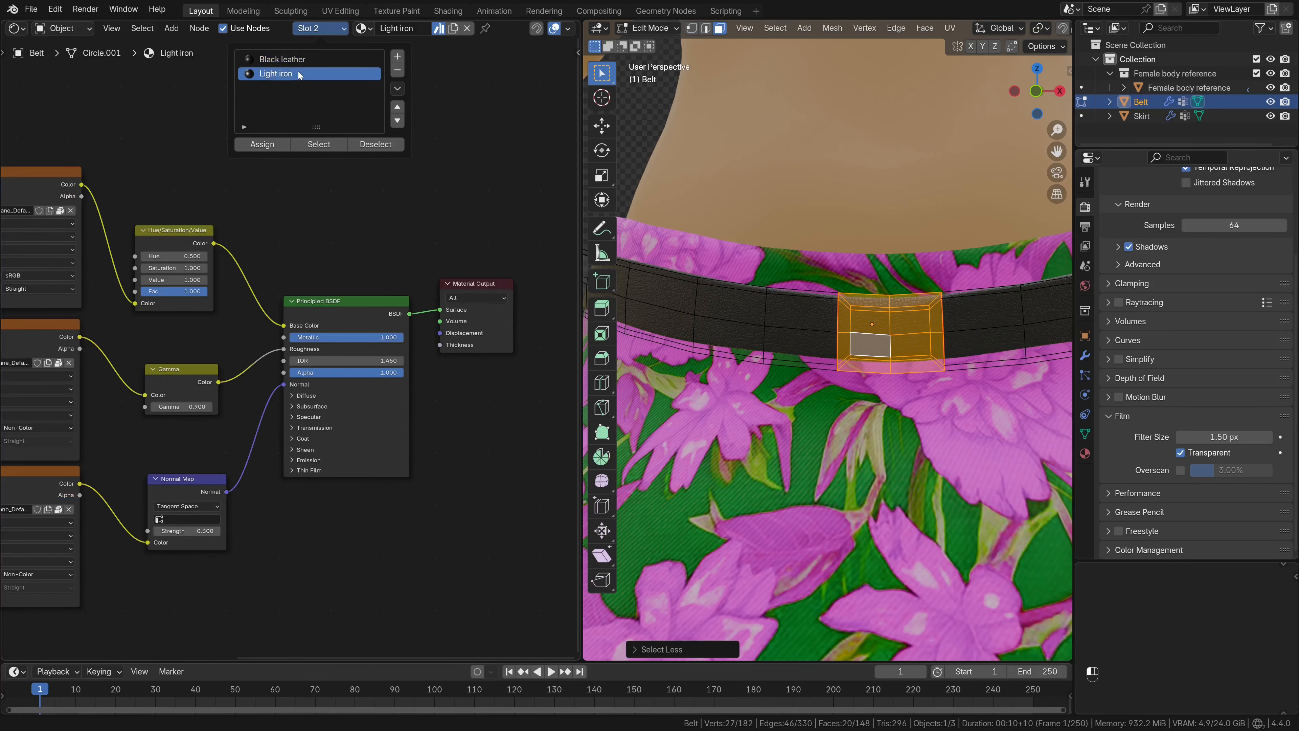
{"action": "left_click", "coordinate": [262, 143]}
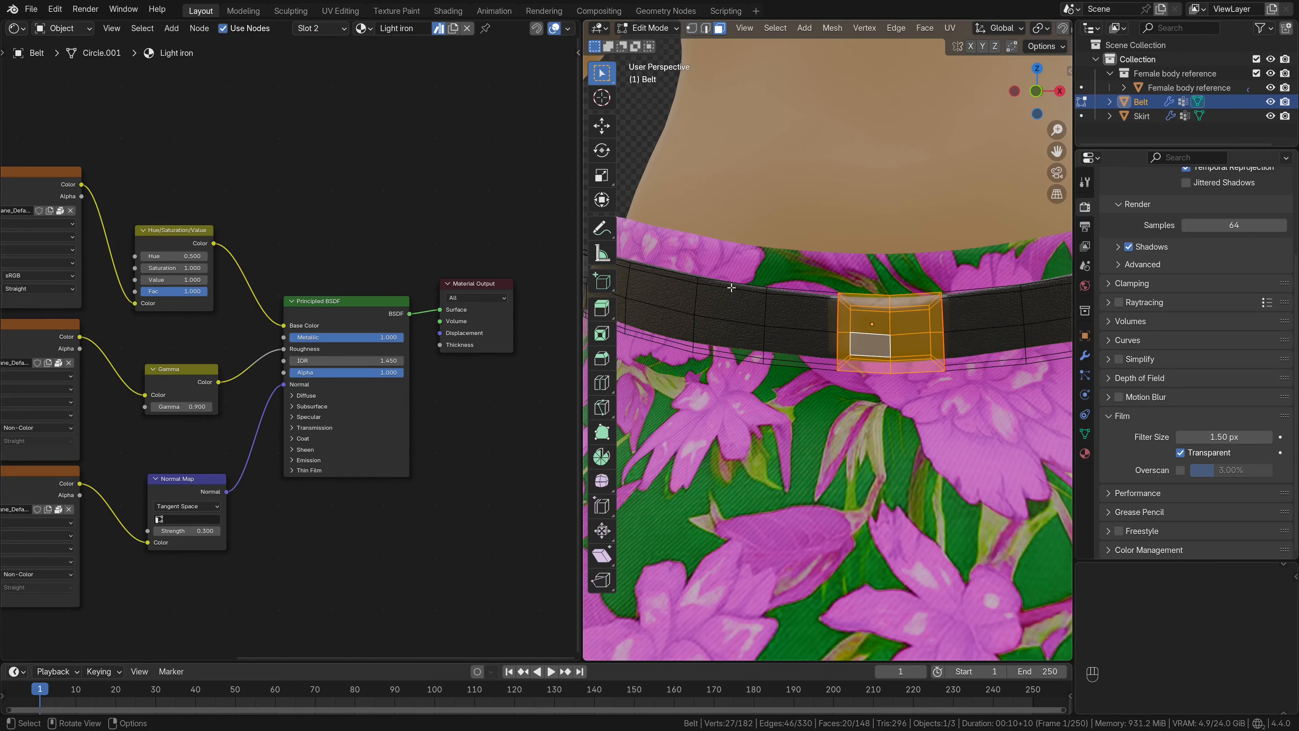
{"action": "key", "text": "Tab"}
{"action": "middle_click_drag", "start_coordinate": [781, 324], "coordinate": [786, 325]}
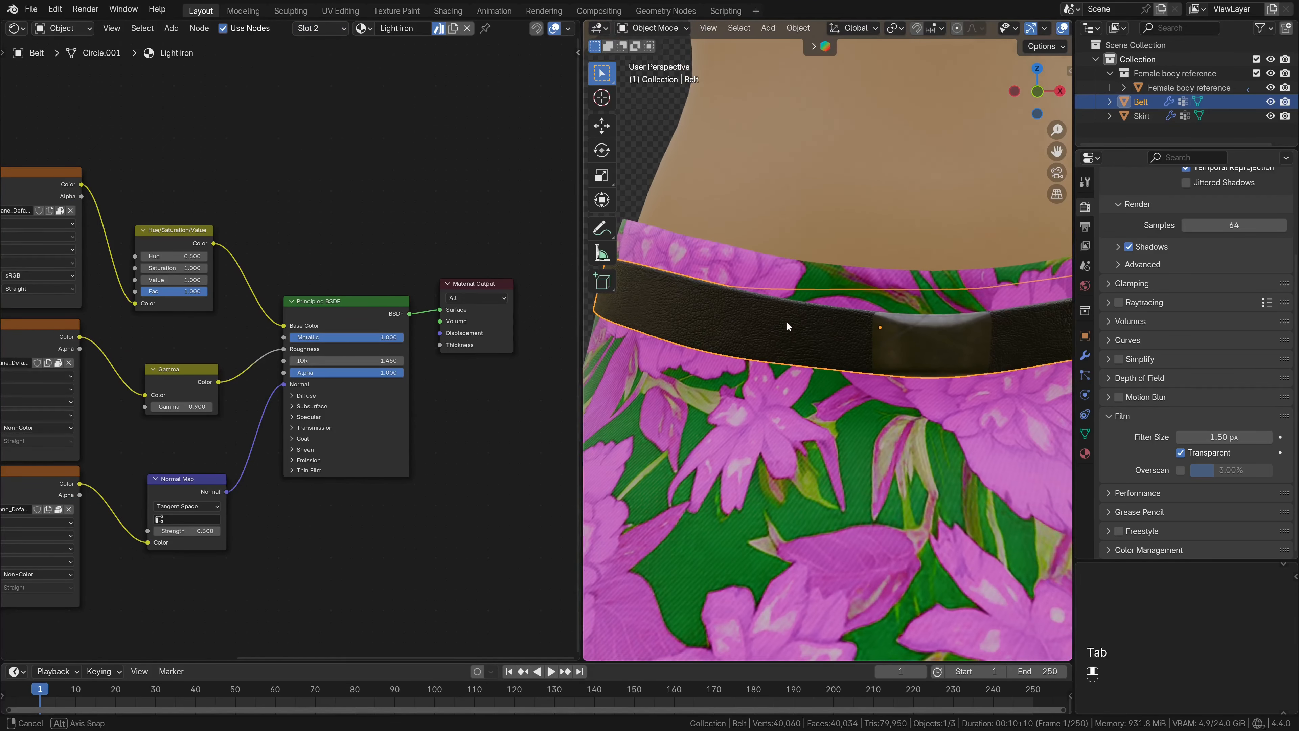
Set the Light iron Mapping node's scale to 3 on all axes
{"action": "middle_click_drag", "start_coordinate": [482, 445], "coordinate": [354, 296]}
{"action": "scroll", "coordinate": [287, 348], "scroll_direction": "up", "scroll_amount": 8}
{"action": "left_click_drag", "start_coordinate": [224, 461], "coordinate": [224, 501]}
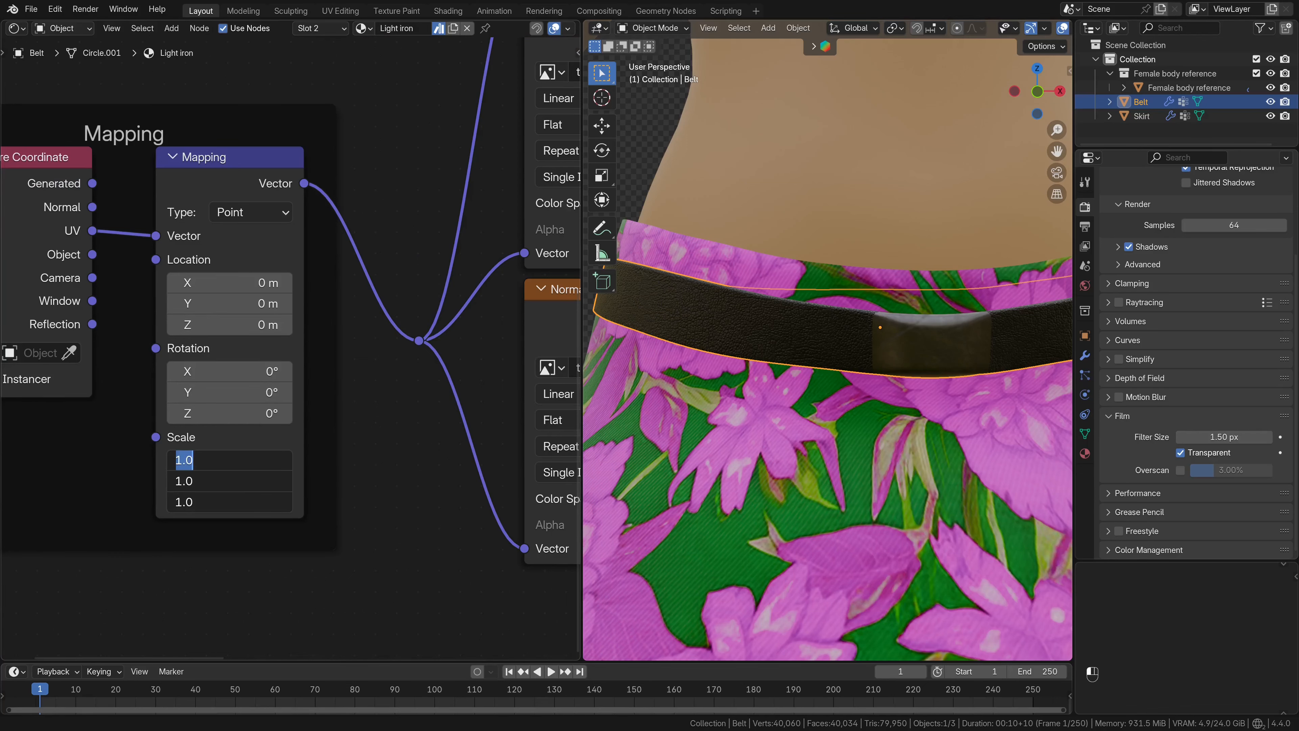
{"action": "type", "text": "3"}
{"action": "key", "text": "Return"}
Insert a second Hue/Saturation/Value node between the existing one and the Principled BSDF's Base Color
{"action": "scroll", "coordinate": [229, 462], "scroll_direction": "down", "scroll_amount": 2}
{"action": "middle_click_drag", "start_coordinate": [229, 462], "coordinate": [384, 40]}
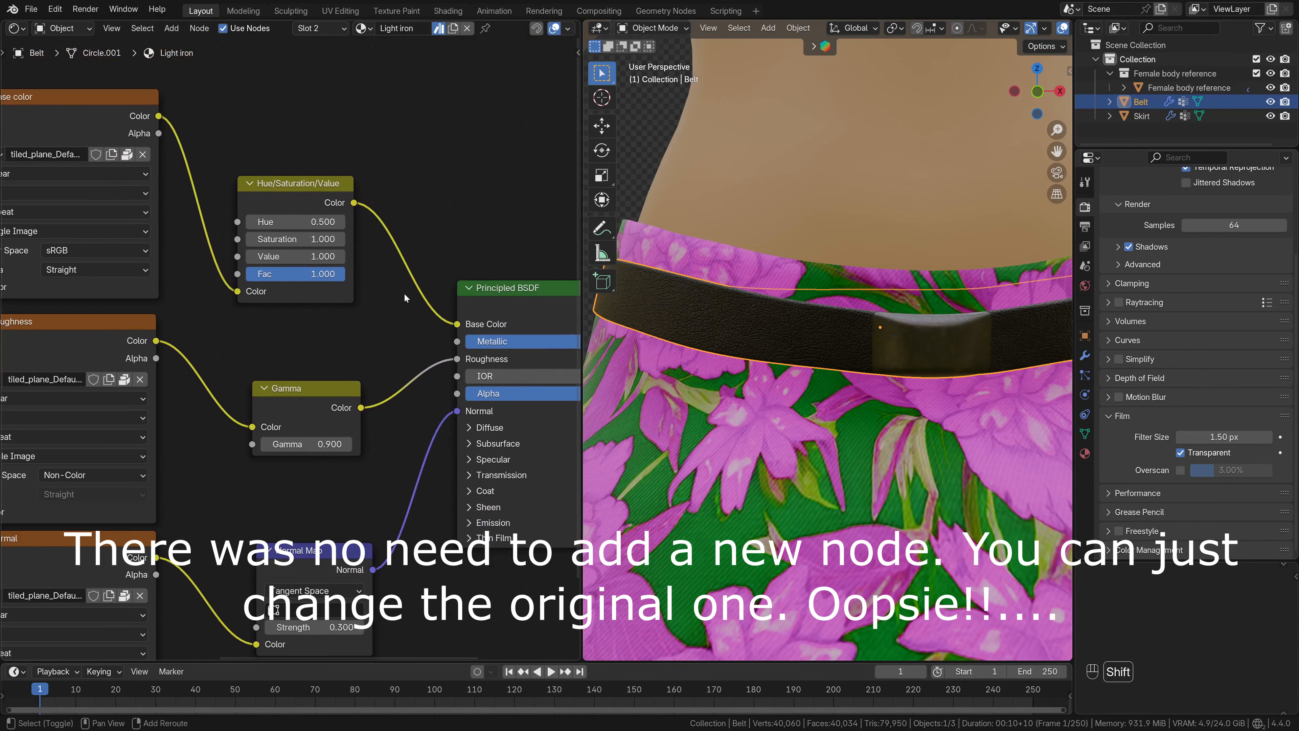
{"action": "key", "text": "shift+a"}
{"action": "type", "text": "hu"}
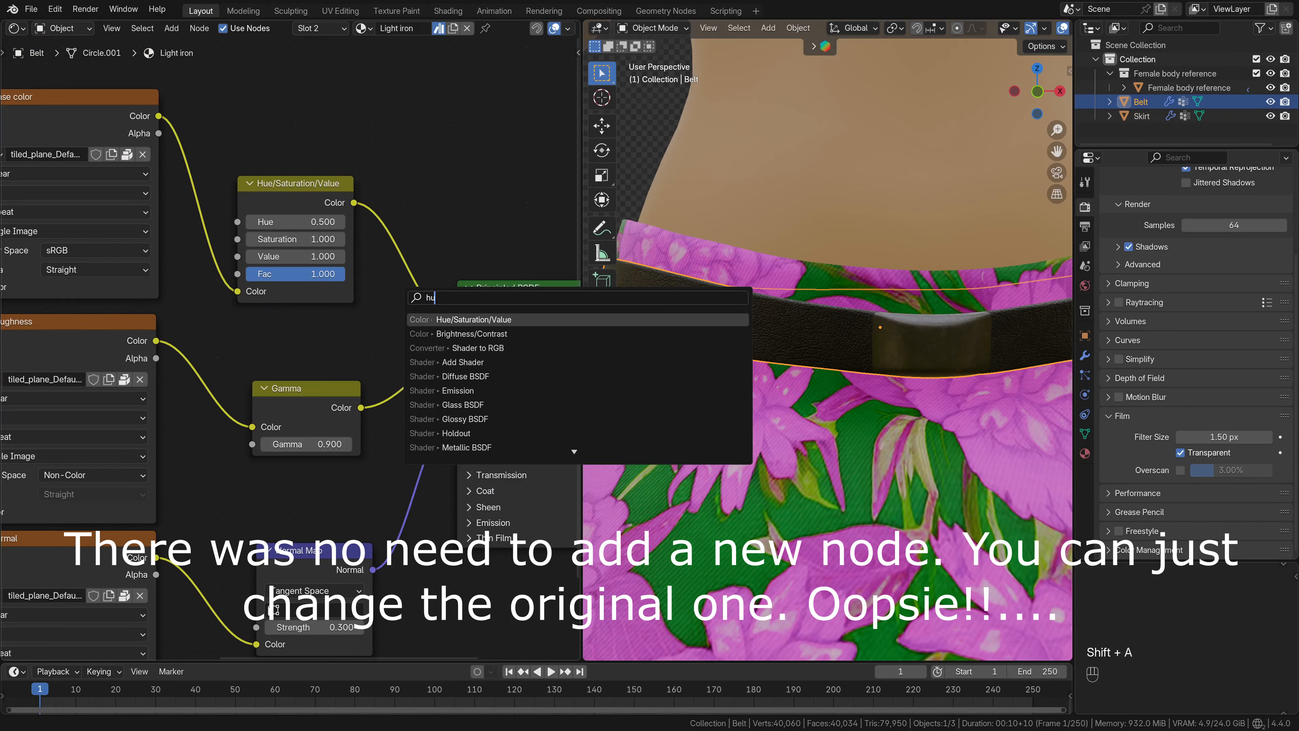
{"action": "key", "text": "Return"}
{"action": "left_click", "coordinate": [387, 177]}
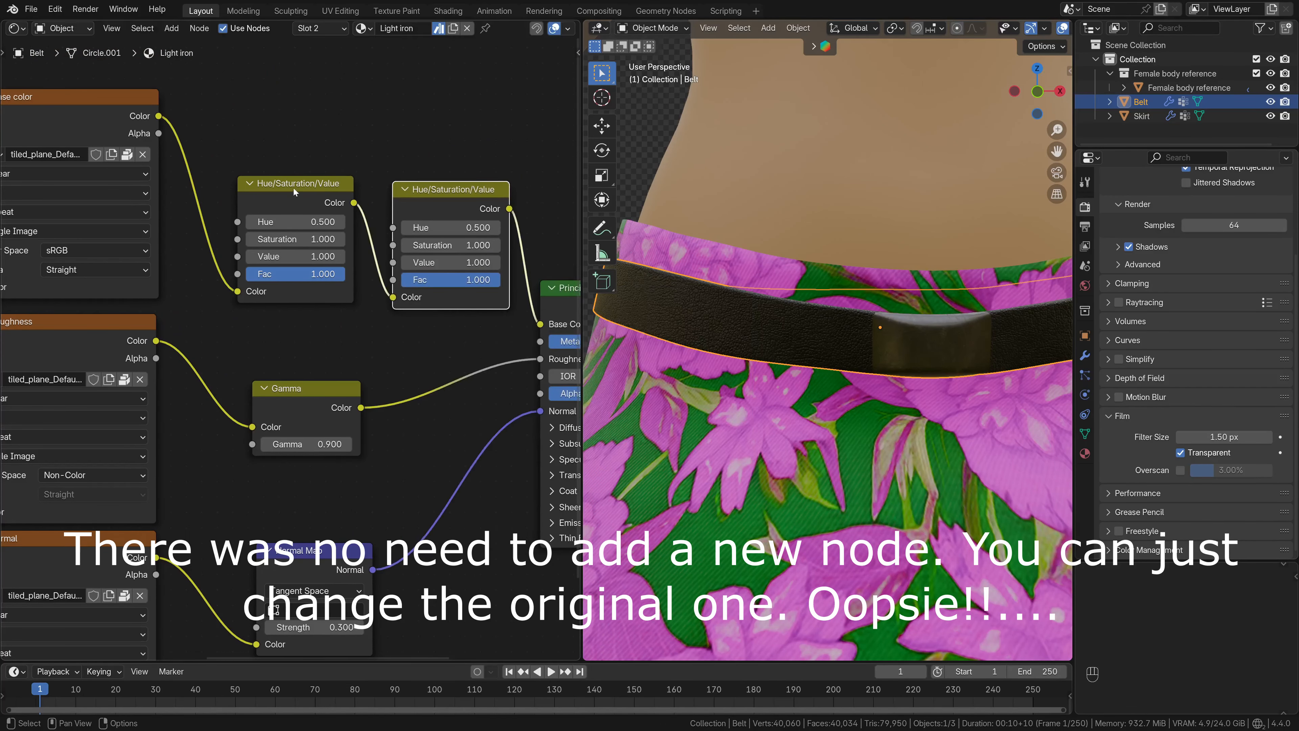
Raise the Value on the second Hue/Saturation/Value node to brighten the buckle's iron
{"action": "scroll", "coordinate": [400, 200], "scroll_direction": "up", "scroll_amount": 2}
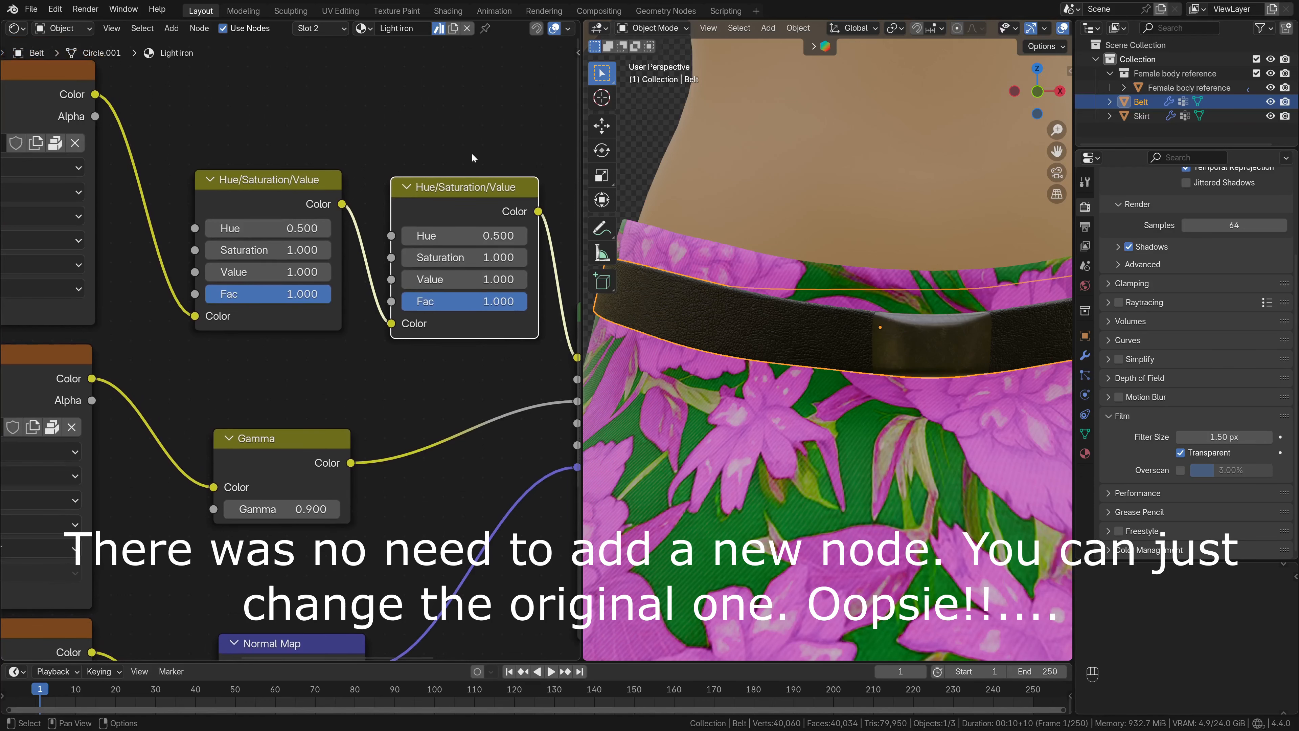
{"action": "middle_click_drag", "start_coordinate": [488, 115], "coordinate": [441, 135]}
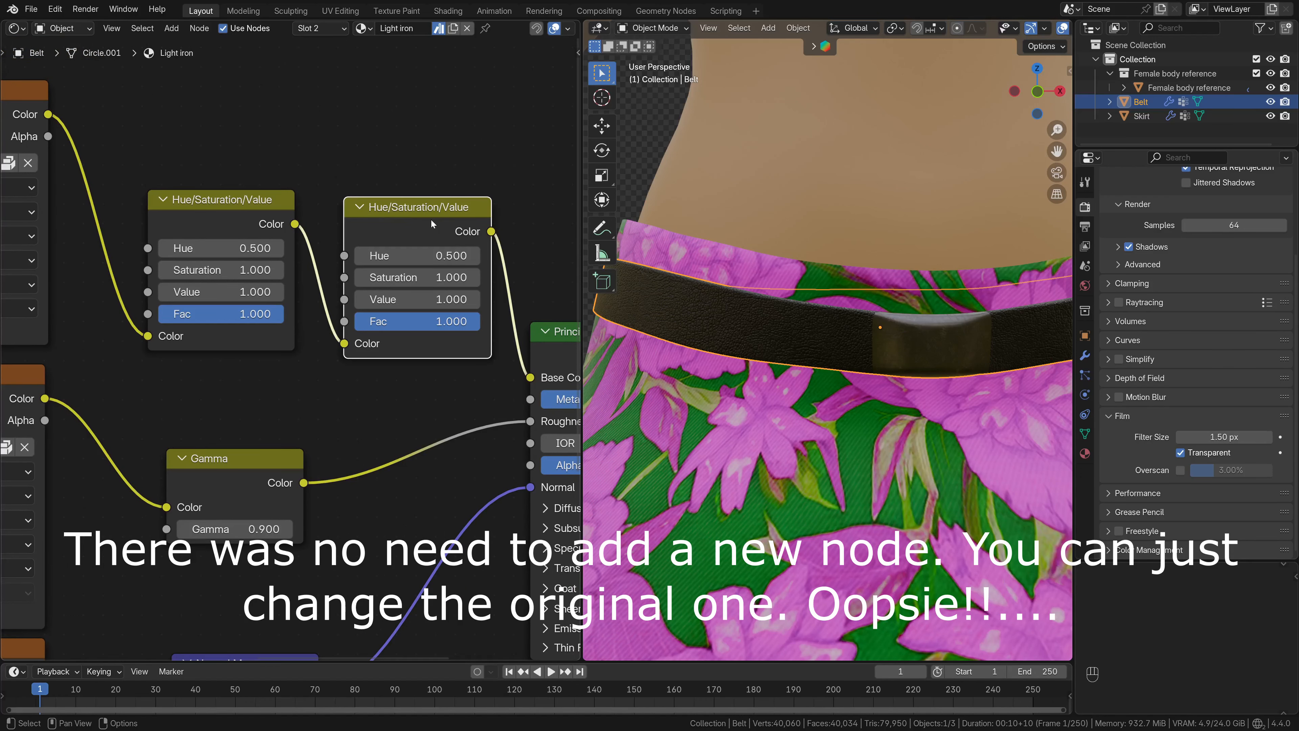
{"action": "left_click", "coordinate": [367, 299]}
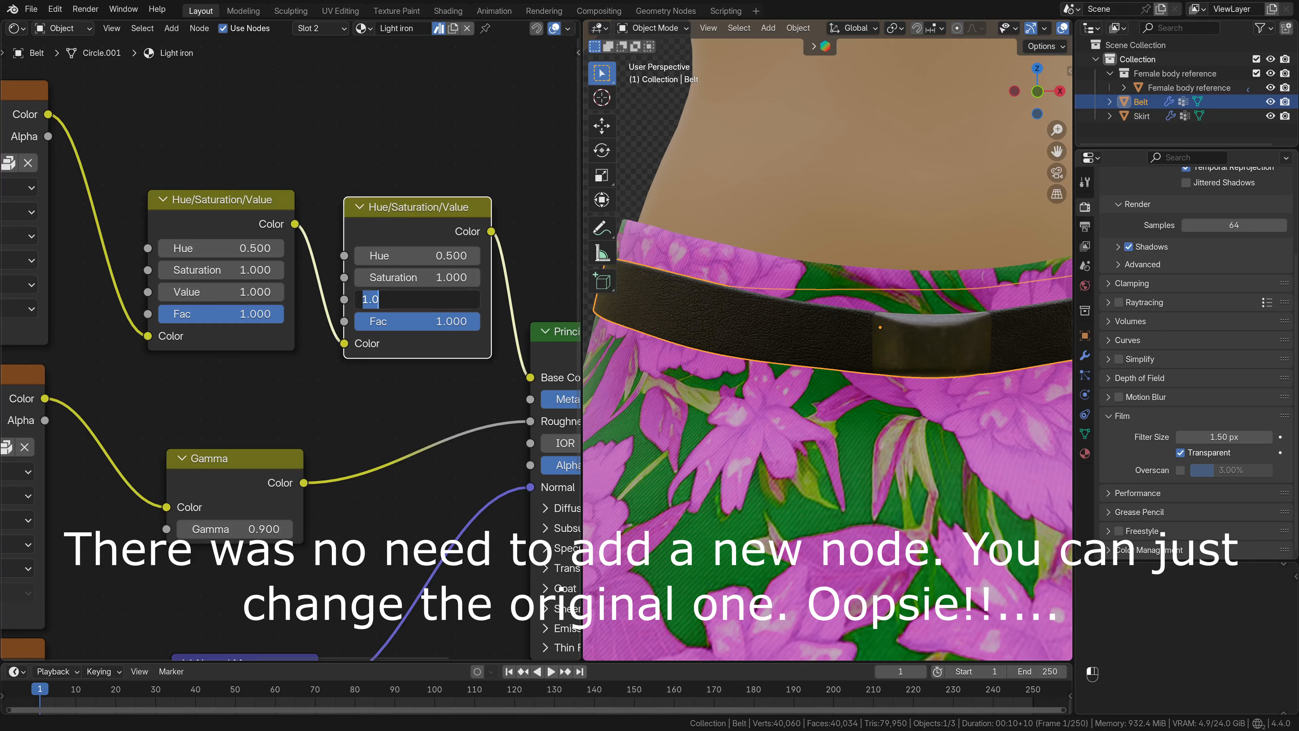
{"action": "key", "text": "Return"}
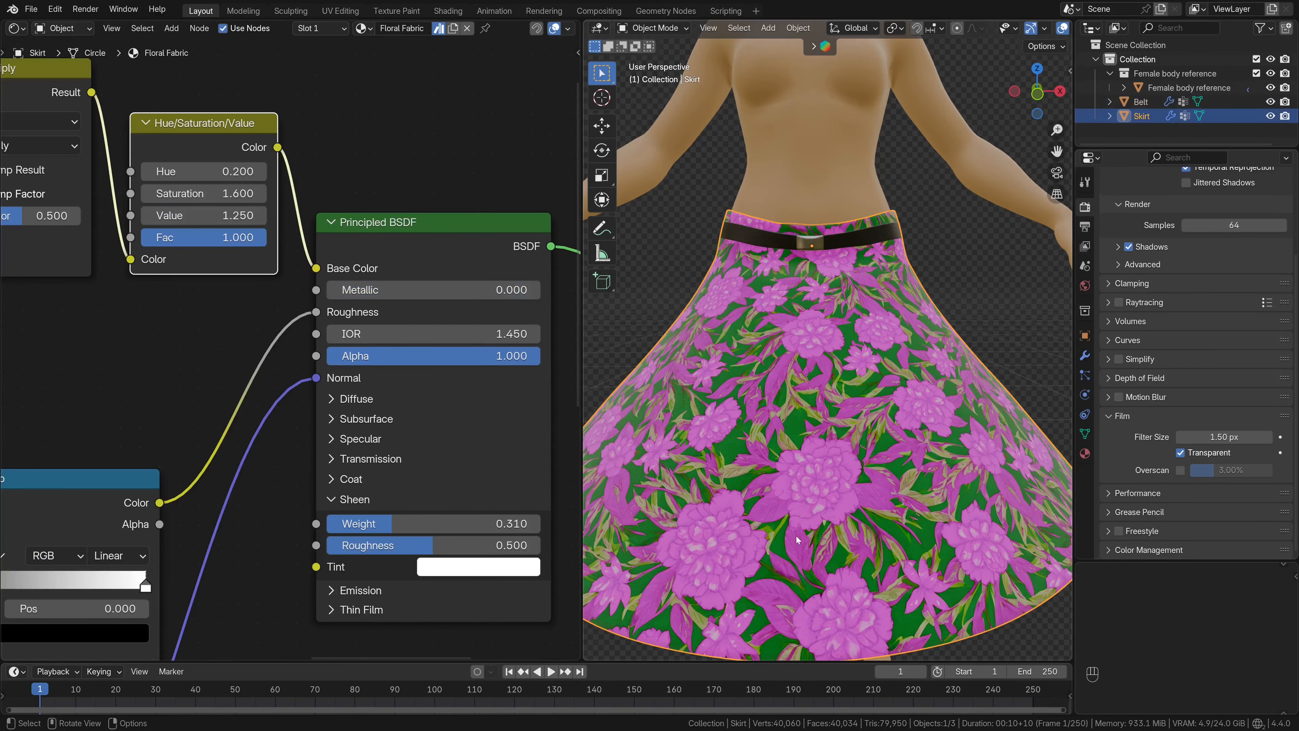
Set the Principled BSDF Alpha of the skirt's Floral Fabric material to 0.75
{"action": "middle_click_drag", "start_coordinate": [259, 405], "coordinate": [242, 368]}
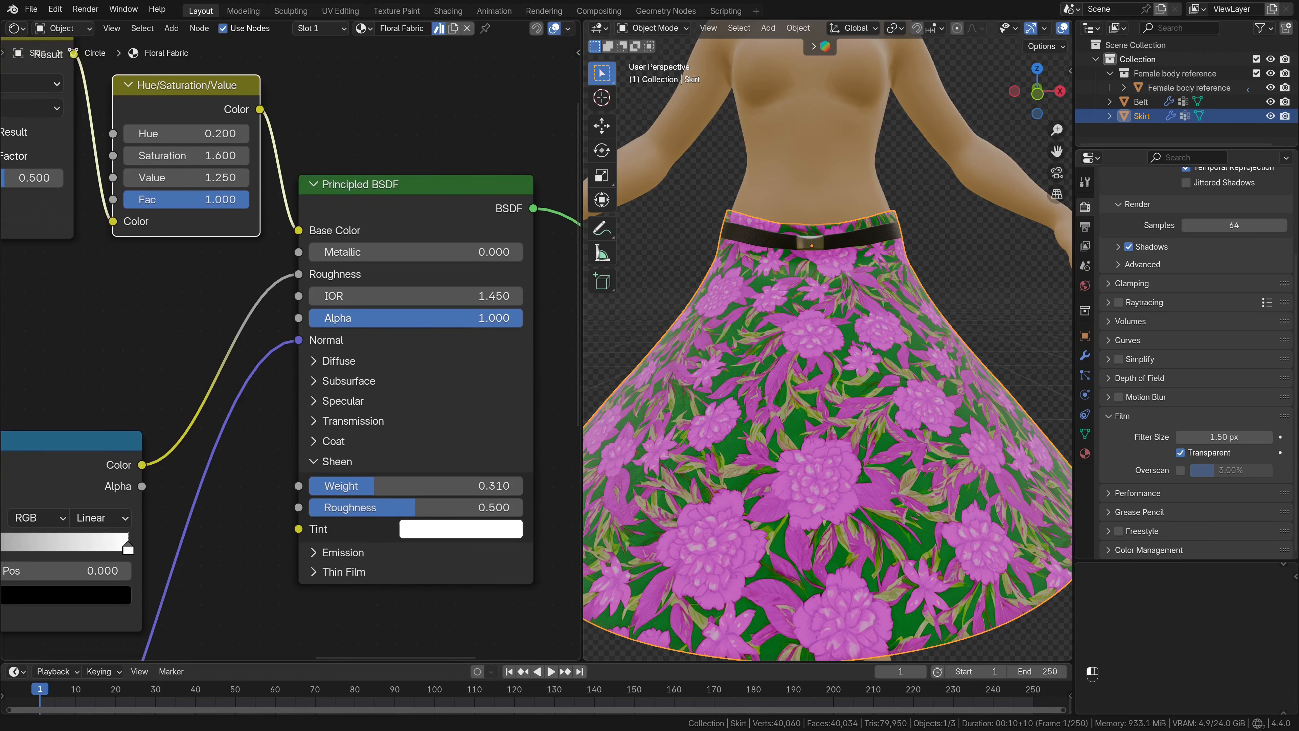
{"action": "left_click_drag", "start_coordinate": [495, 323], "coordinate": [432, 324]}
{"action": "left_click", "coordinate": [432, 323]}
{"action": "type", "text": "0.1"}
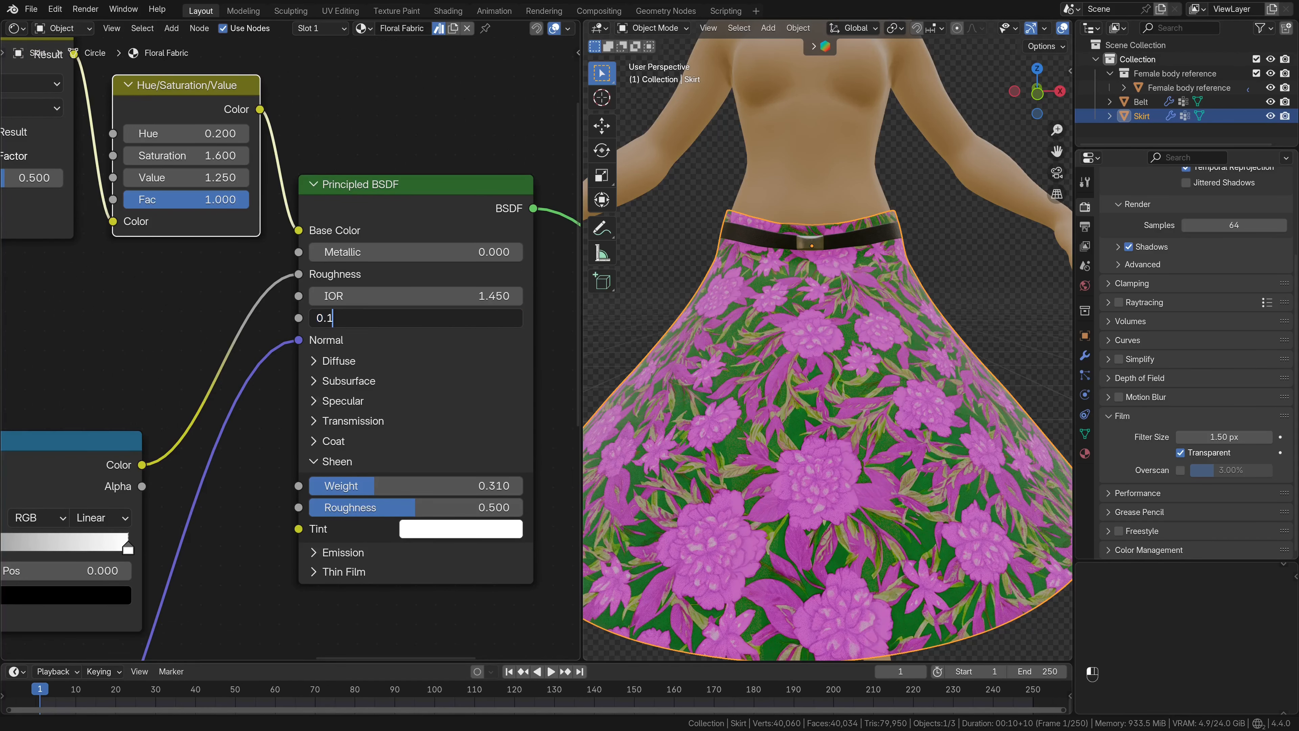
{"action": "type", "text": "75"}
{"action": "key", "text": "Return"}
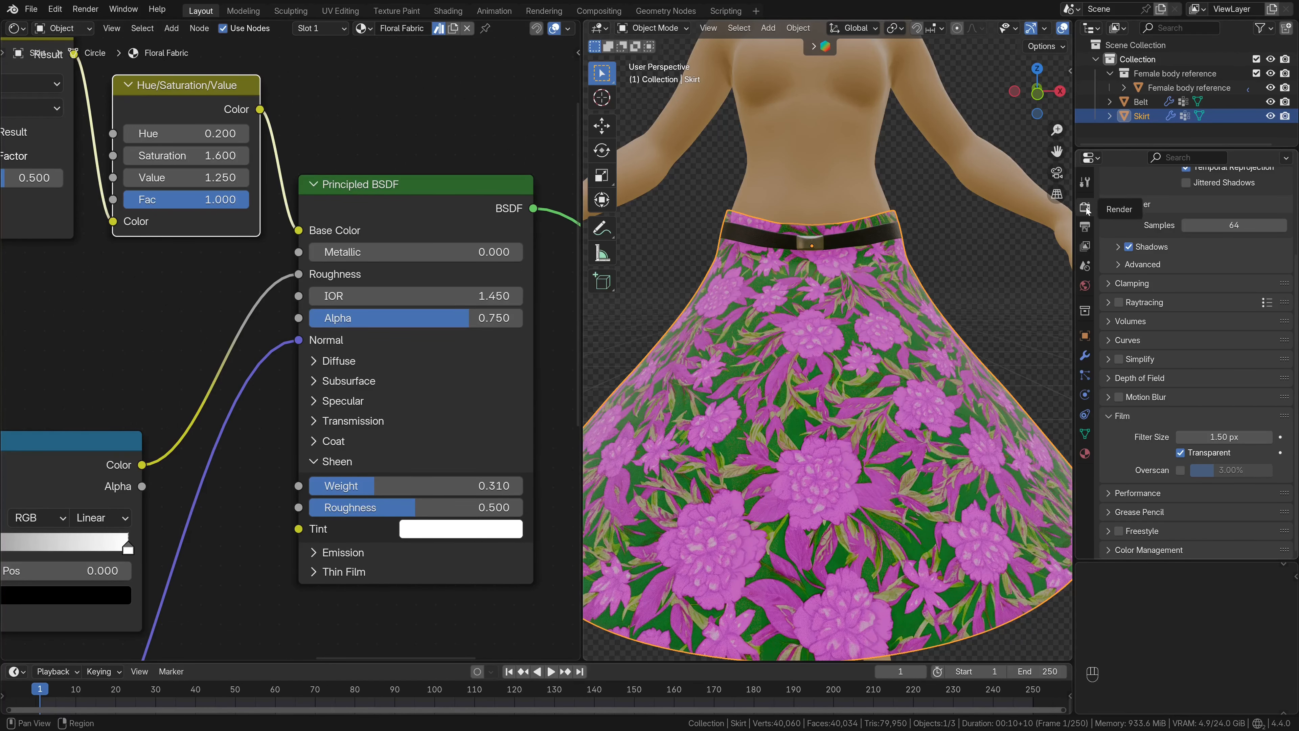
Switch the render engine to Cycles and set its device to GPU Compute
{"action": "scroll", "coordinate": [1138, 254], "scroll_direction": "up", "scroll_amount": 5}
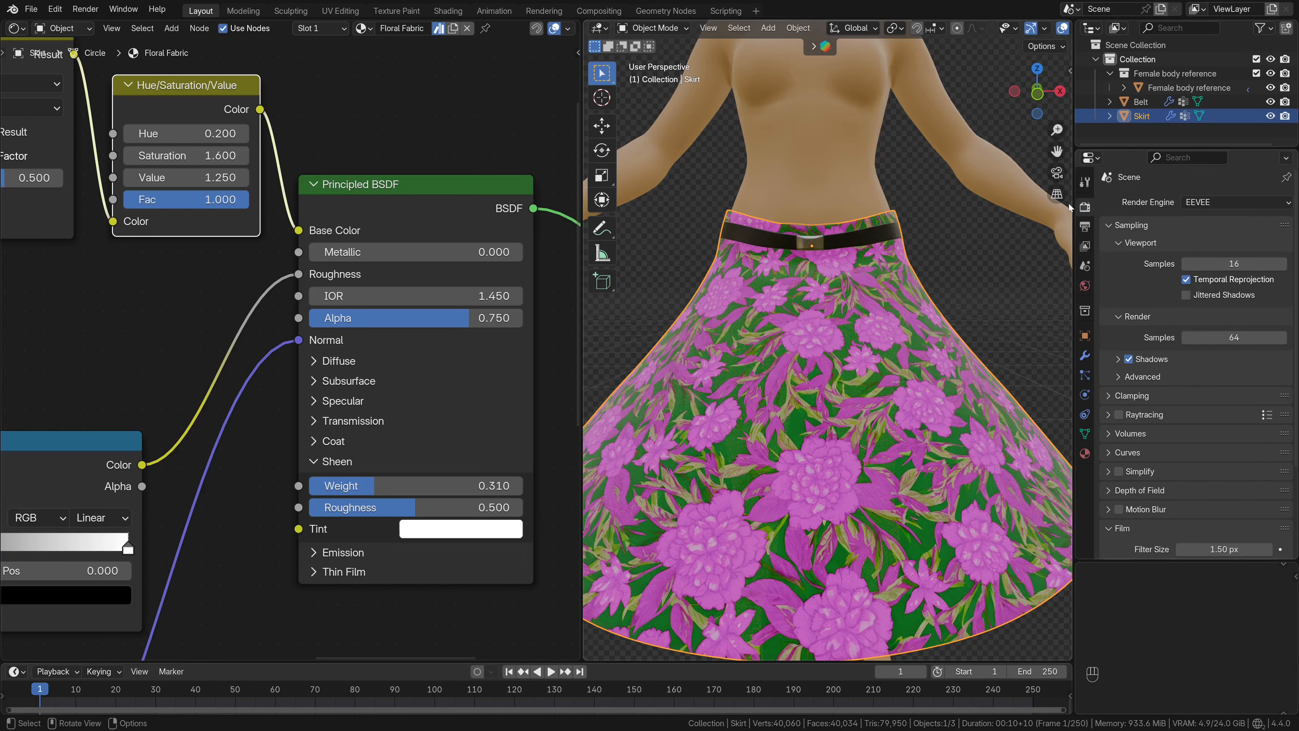
{"action": "left_click", "coordinate": [1198, 206]}
{"action": "left_click", "coordinate": [1223, 235]}
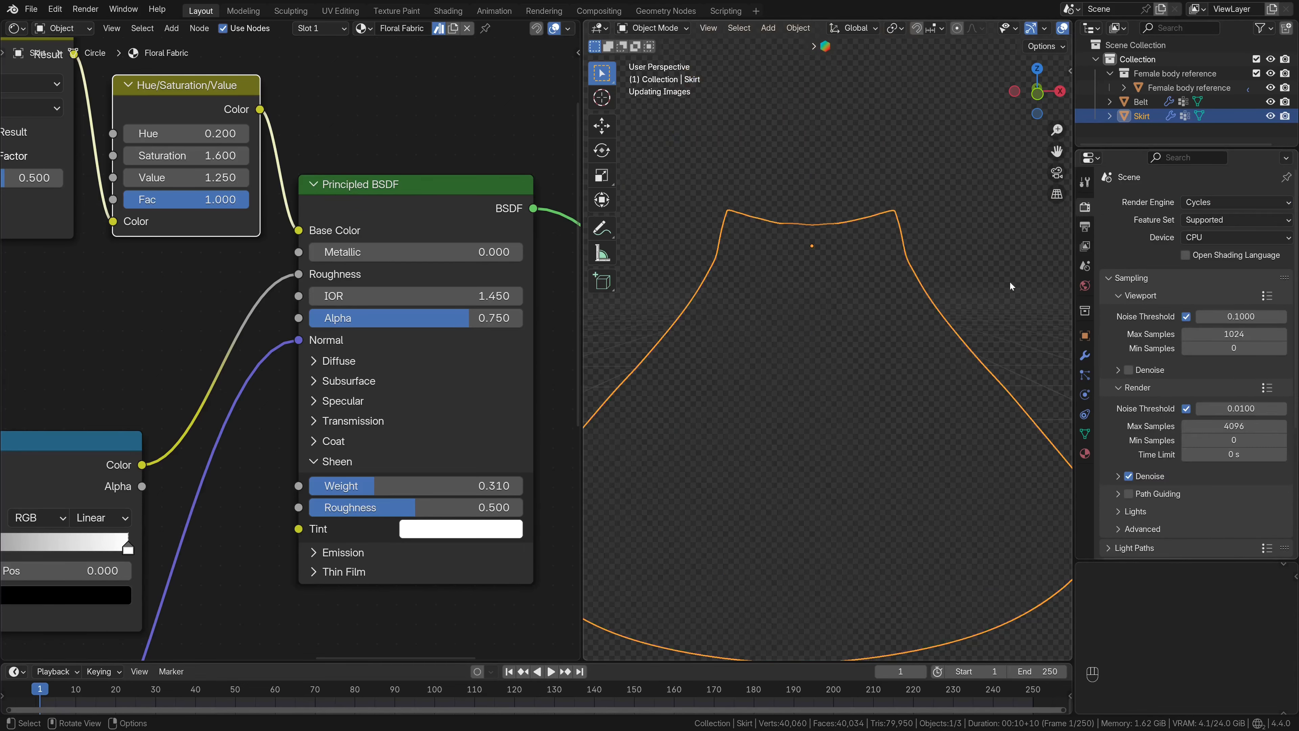
{"action": "left_click", "coordinate": [1223, 235]}
{"action": "left_click", "coordinate": [1208, 271]}
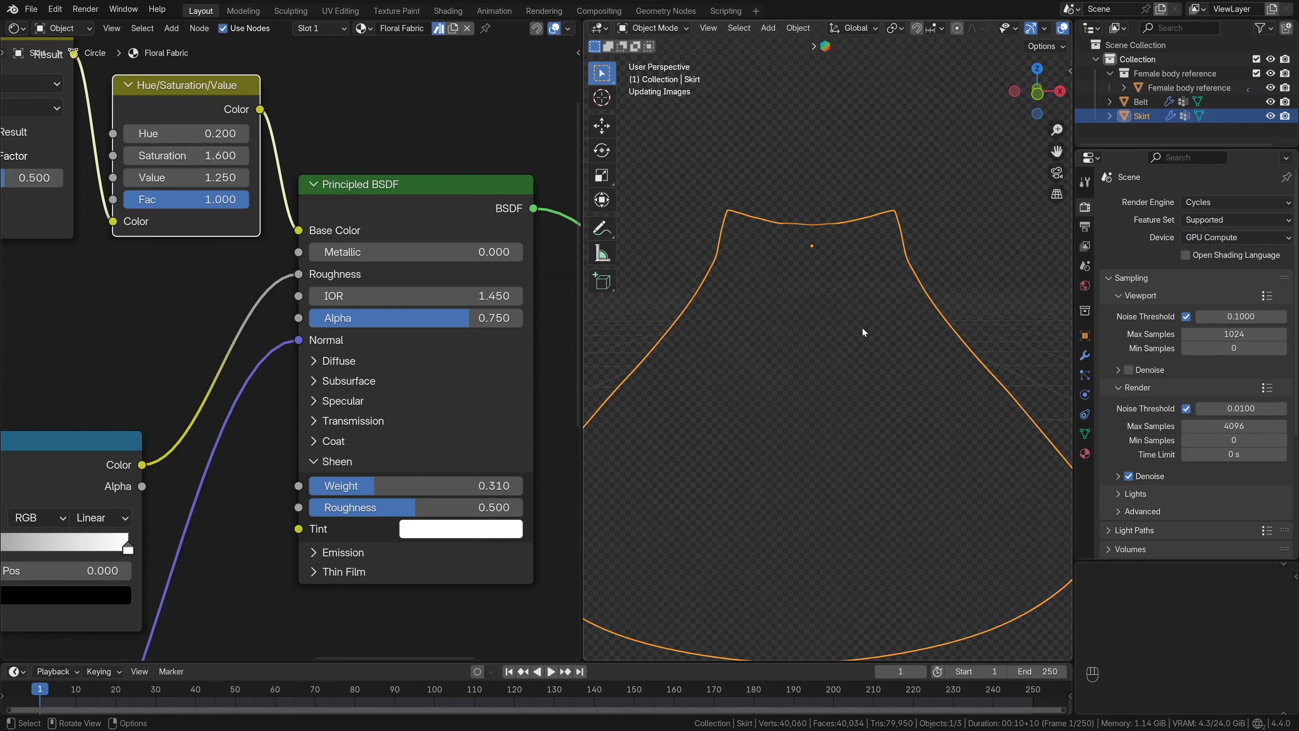
Play the animation to let the skirt drape around the body, stopping at frame 90
{"action": "scroll", "coordinate": [848, 333], "scroll_direction": "down", "scroll_amount": 6}
{"action": "key", "text": "space"}
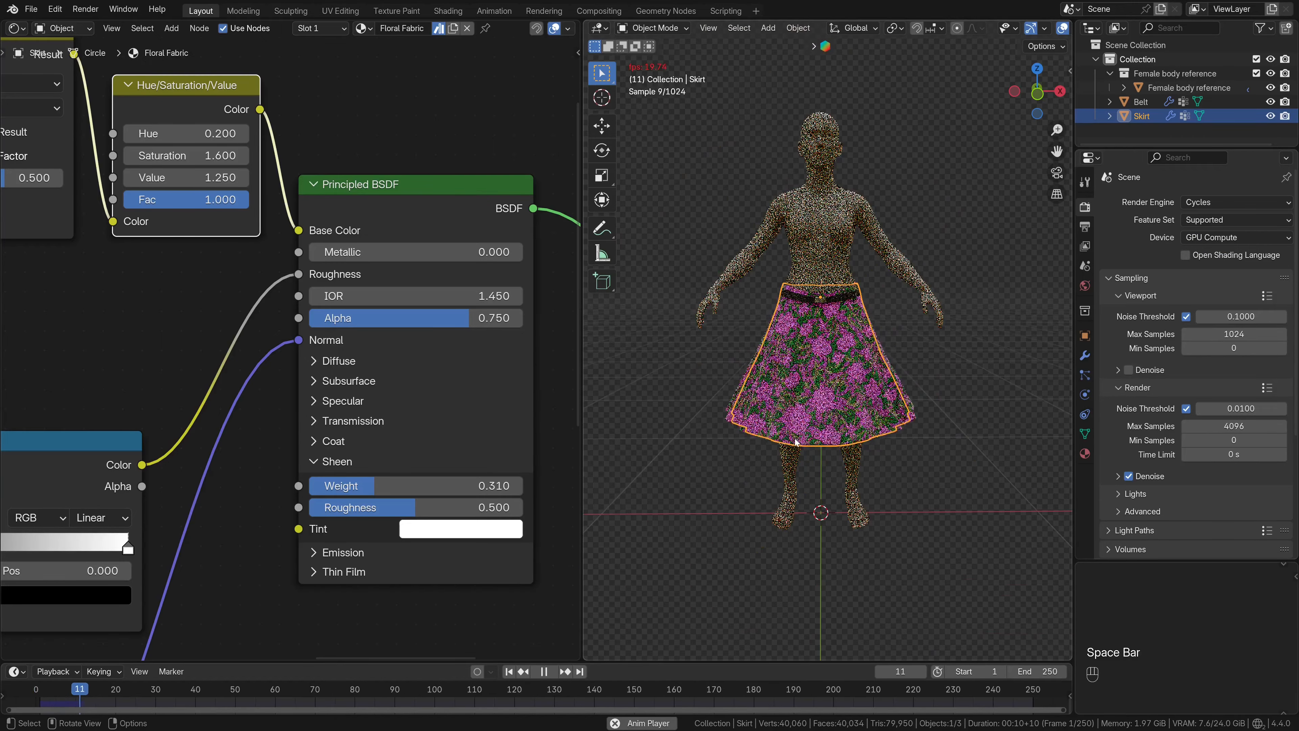
{"action": "scroll", "coordinate": [795, 441], "scroll_direction": "up", "scroll_amount": 5}
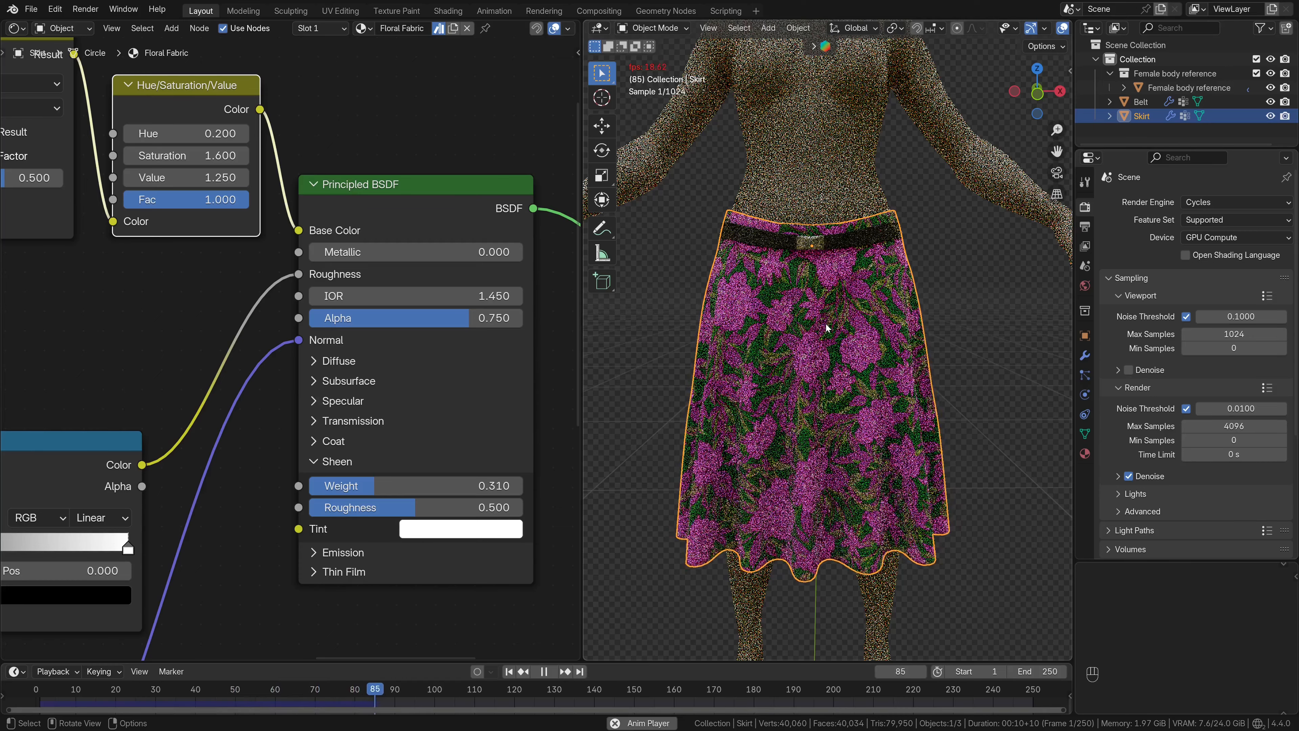
{"action": "key", "text": "space"}
Save the file and expand the 3D viewport over the node editor to show the finished skirt and belt
{"action": "left_click", "coordinate": [31, 9]}
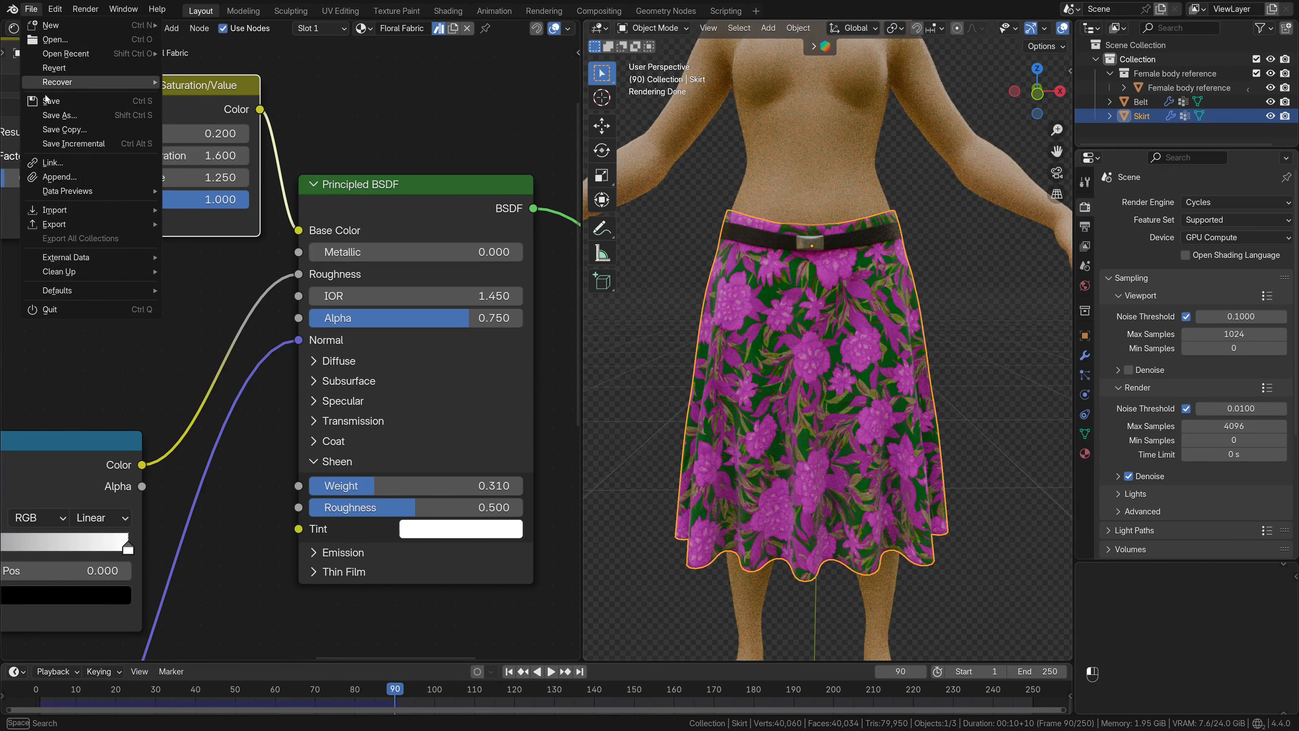
{"action": "left_click", "coordinate": [53, 100]}
{"action": "middle_click_drag", "start_coordinate": [705, 354], "coordinate": [729, 351]}
{"action": "left_click_drag", "start_coordinate": [585, 658], "coordinate": [545, 414]}
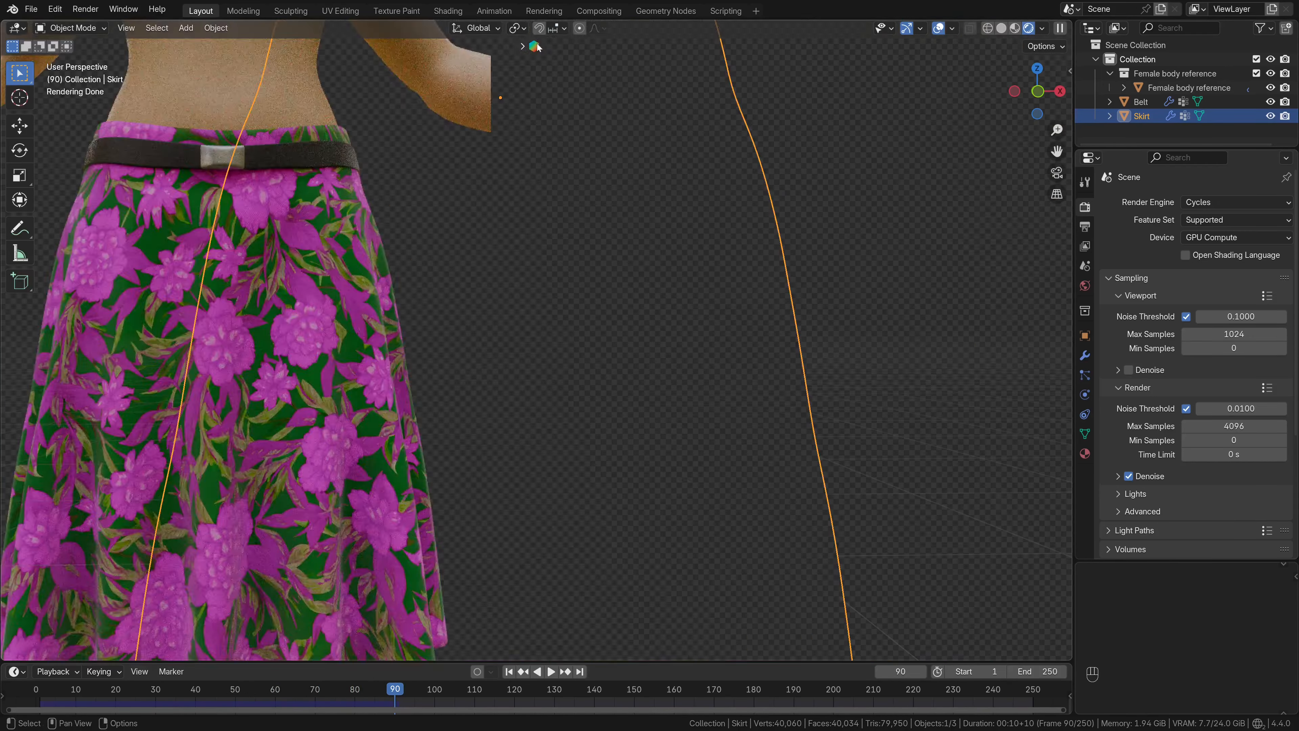
{"action": "scroll", "coordinate": [545, 415], "scroll_direction": "down", "scroll_amount": 4}
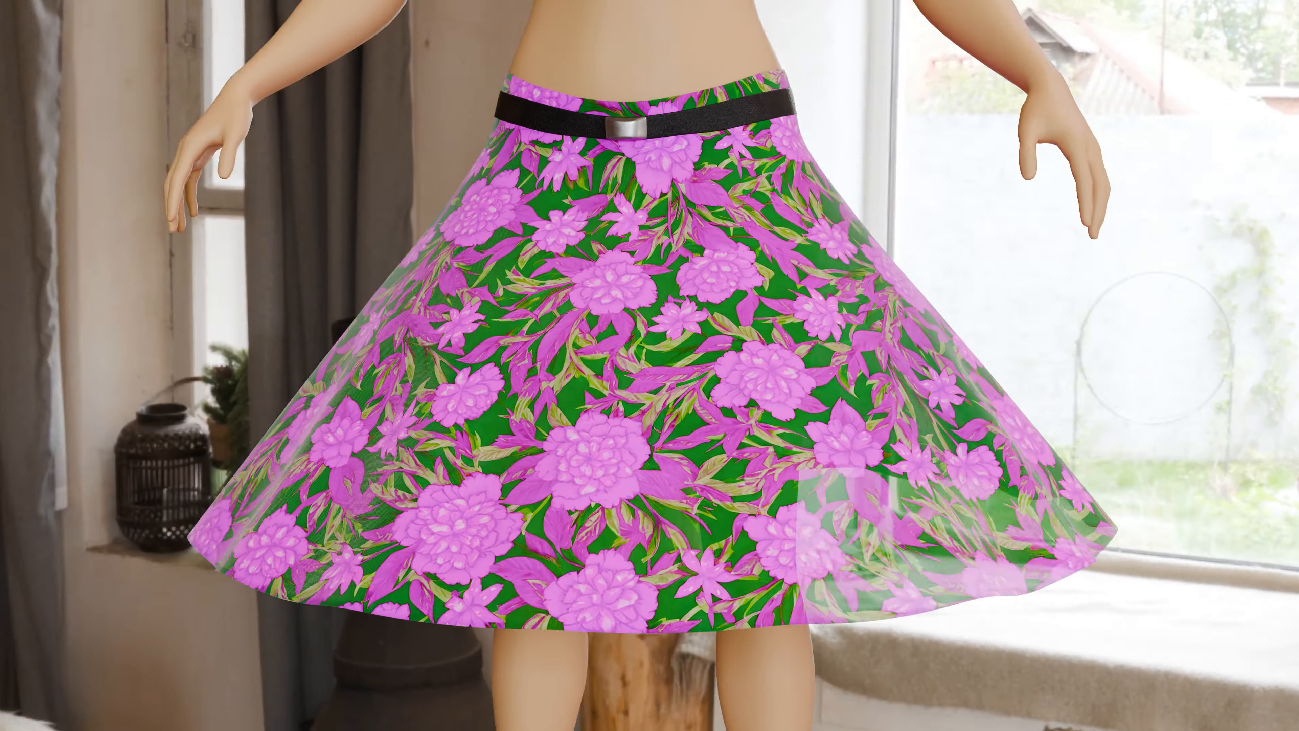